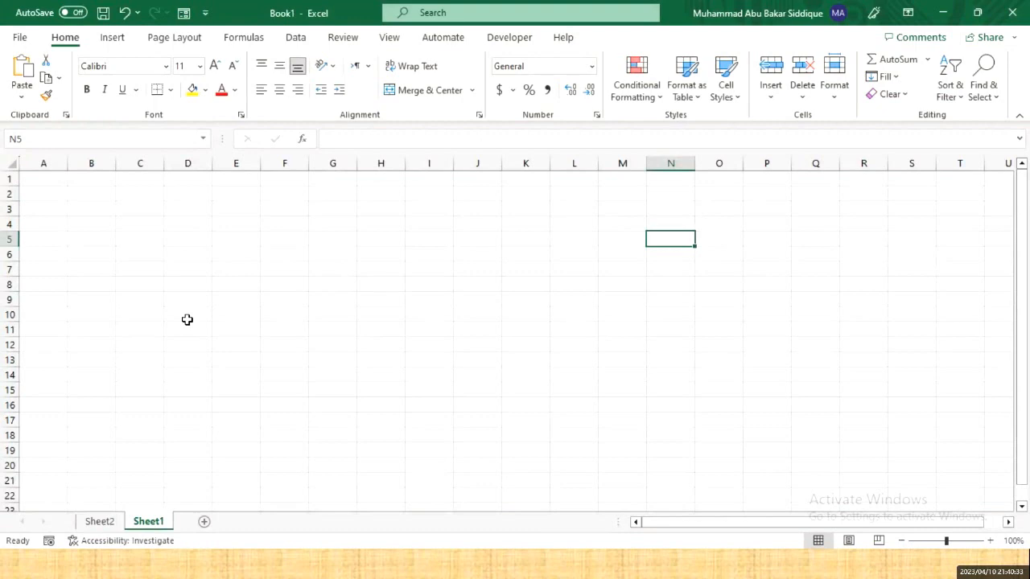
- Enter the word Pakistan in cell B2 on Sheet1 of Book1
click(178, 210)
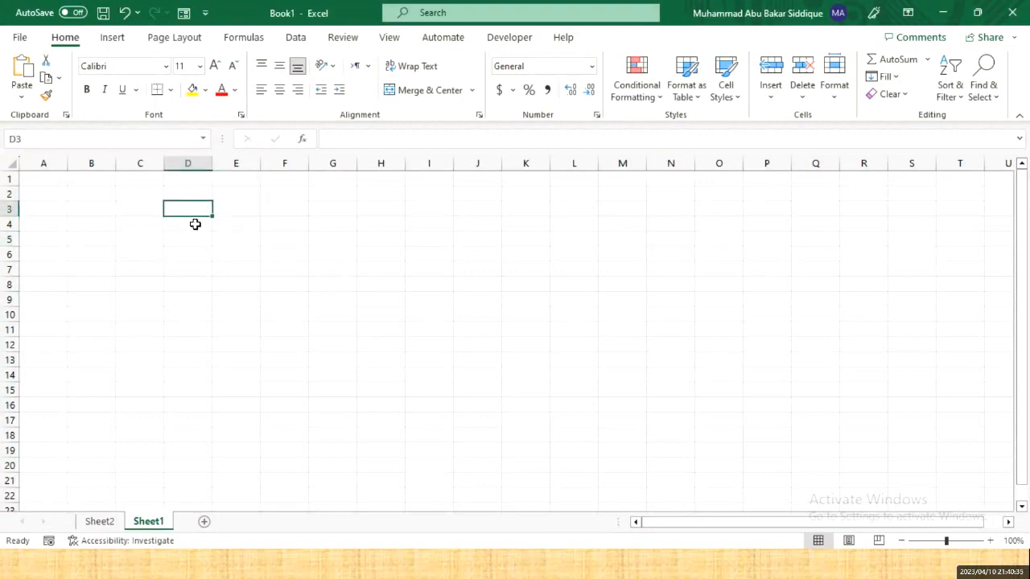
scroll(195, 223, up, 11)
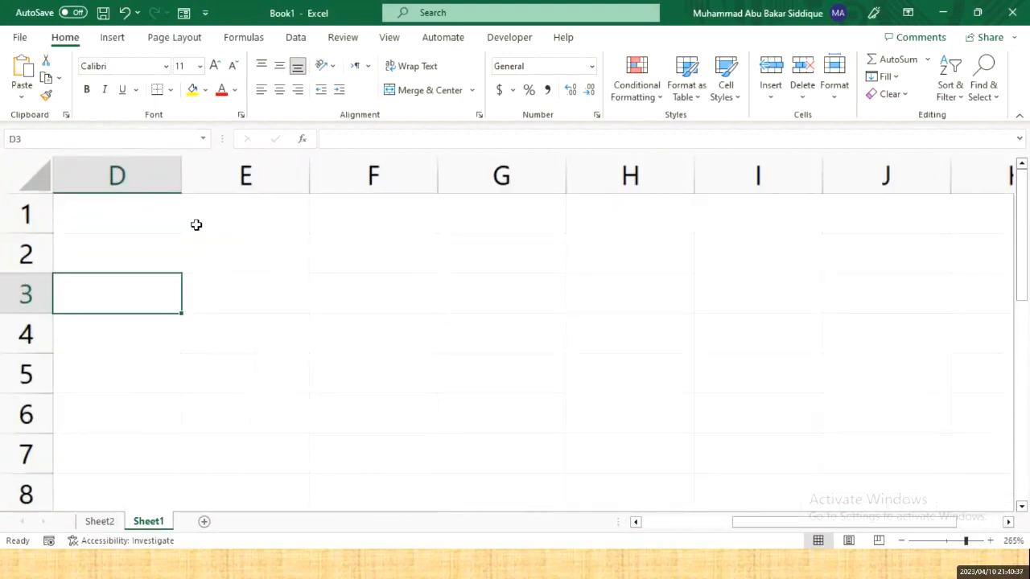
key(Left)
key(Left)
key(Left)
key(Up)
key(Right)
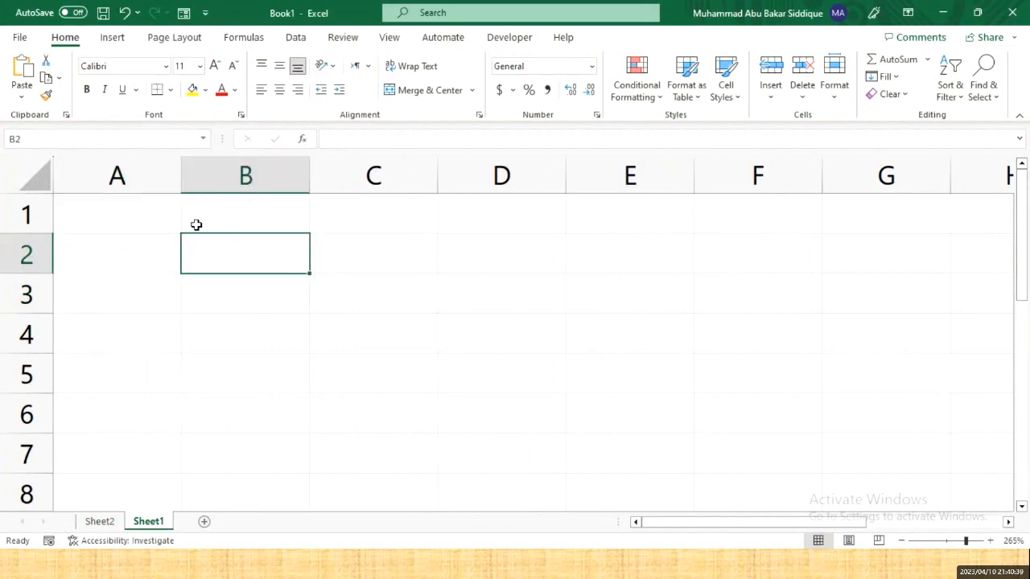
text(Pakistan)
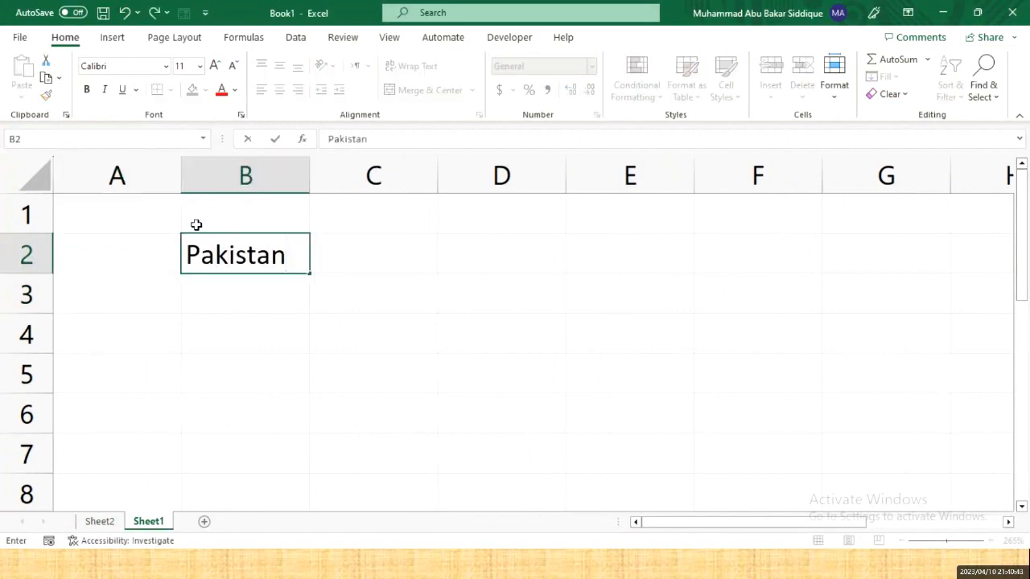
key(Return)
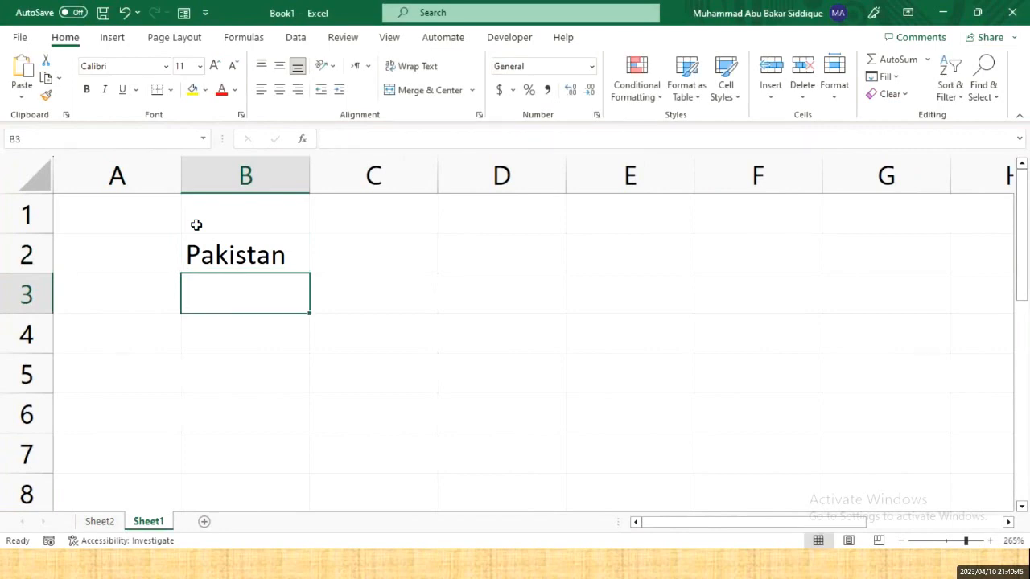
click(214, 239)
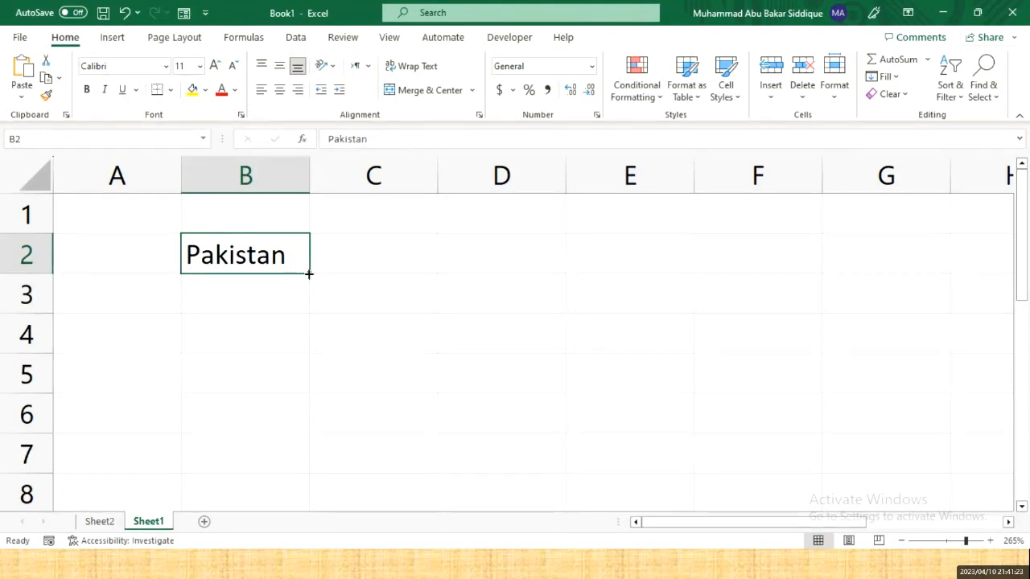
- Drag B2's fill handle to copy Pakistan down through B7
drag(309, 275, 310, 415)
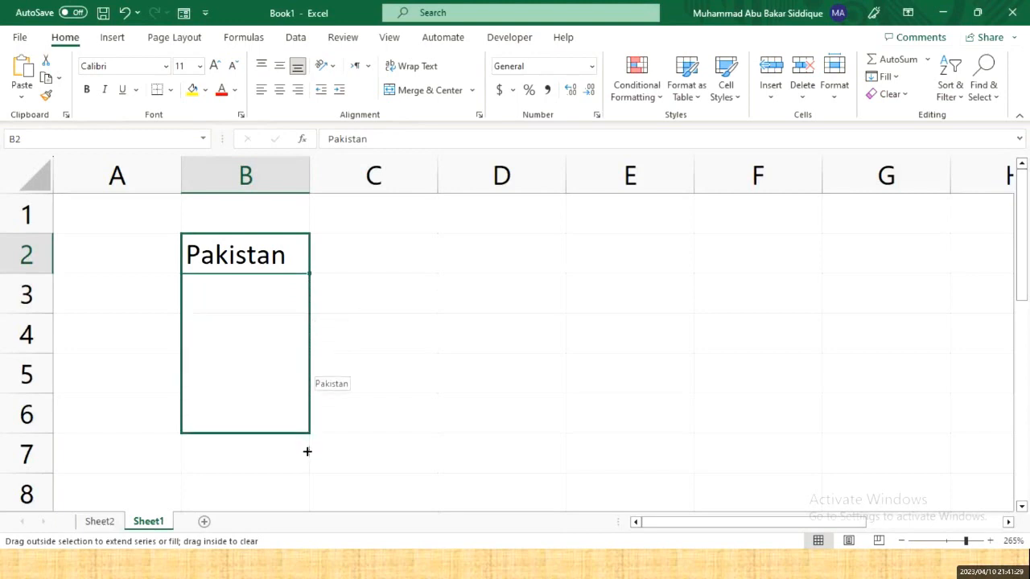
drag(307, 452, 305, 458)
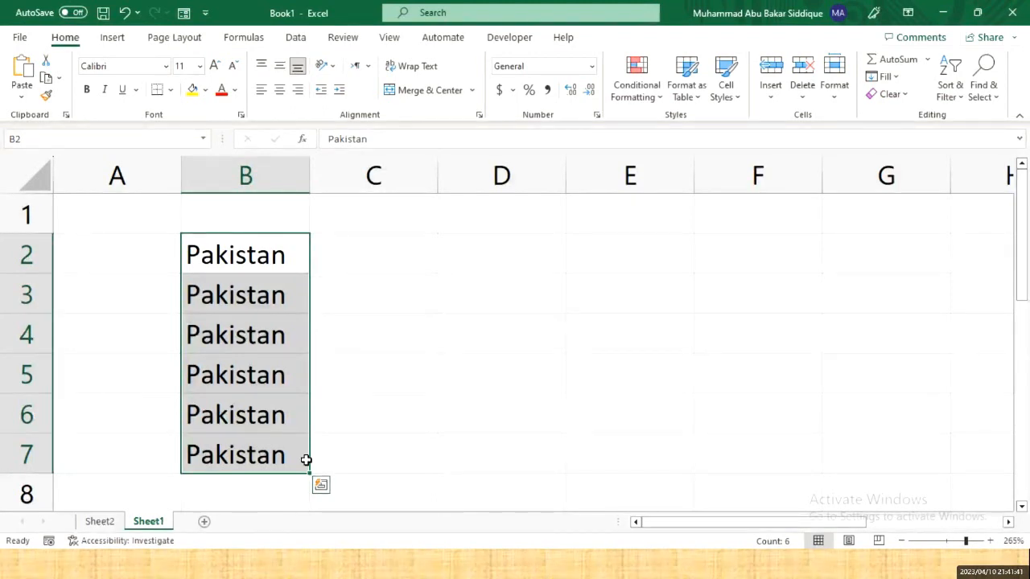
click(497, 266)
- Enter 1 and 2 in D2:D3 and fill the pair down to D7
text(1)
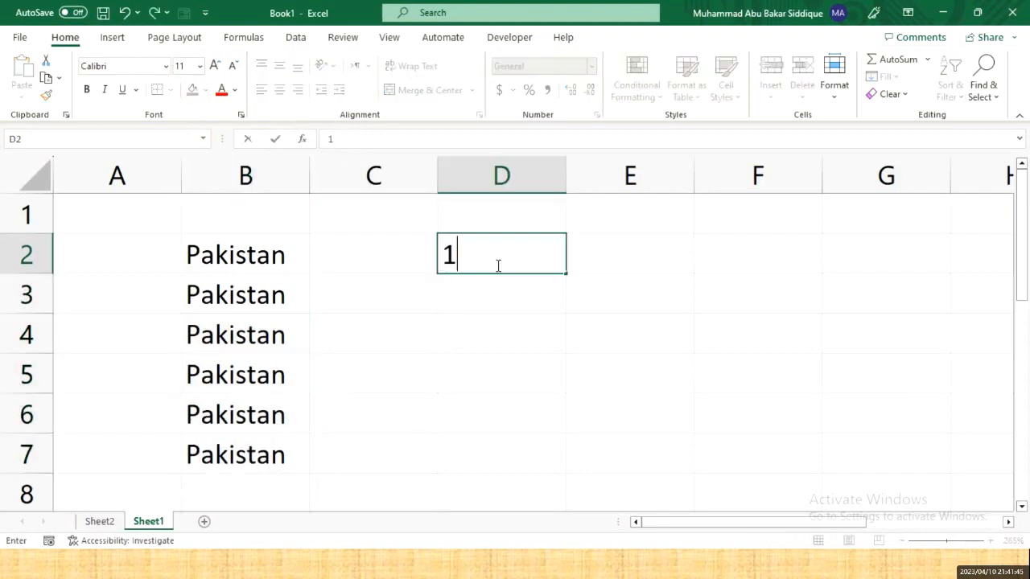
key(Return)
text(2)
key(Return)
click(496, 266)
drag(497, 266, 499, 295)
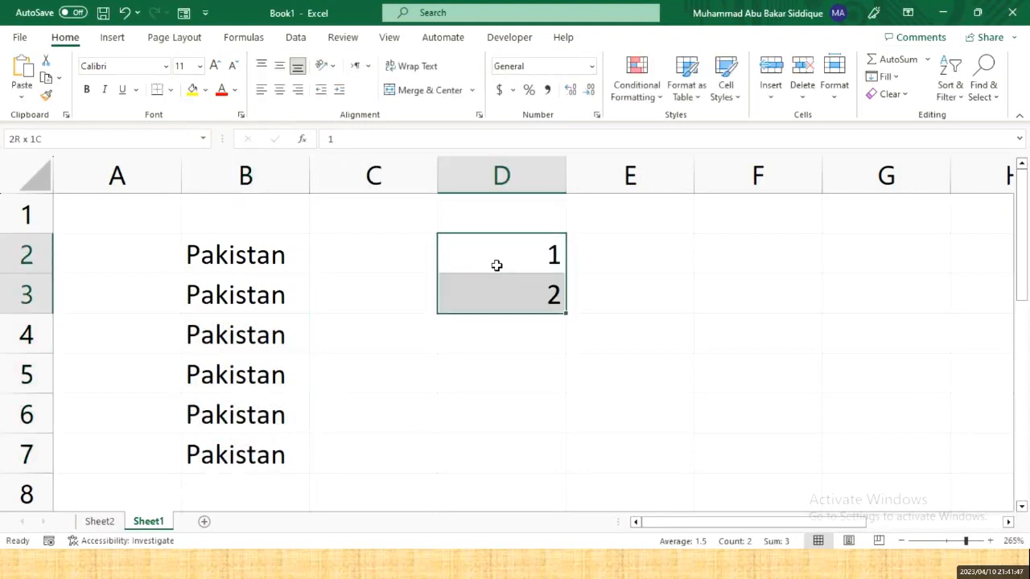
mouse_move(565, 313)
mouse_down()
mouse_move(559, 414)
mouse_move(561, 315)
mouse_up()
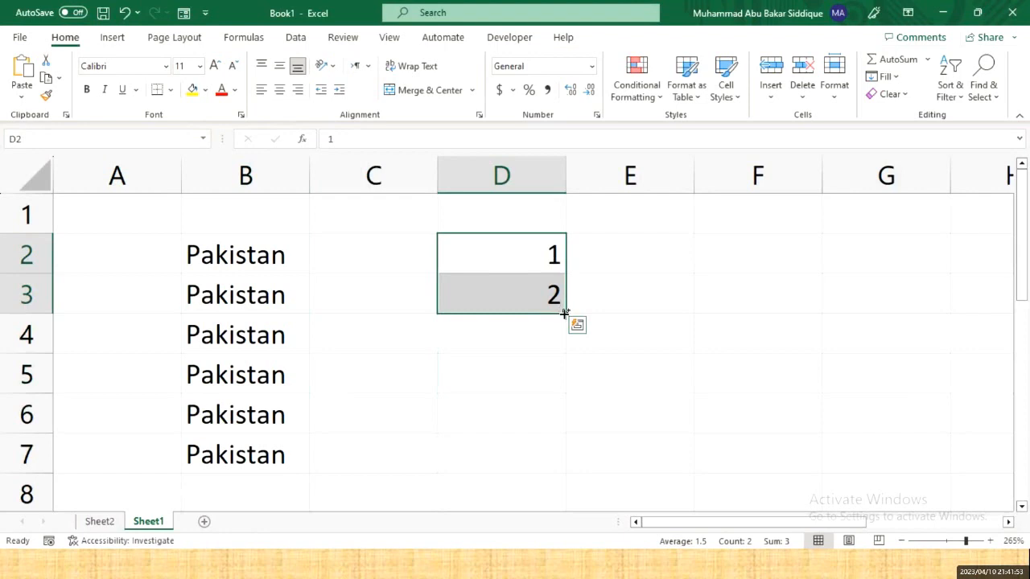
drag(562, 311, 560, 490)
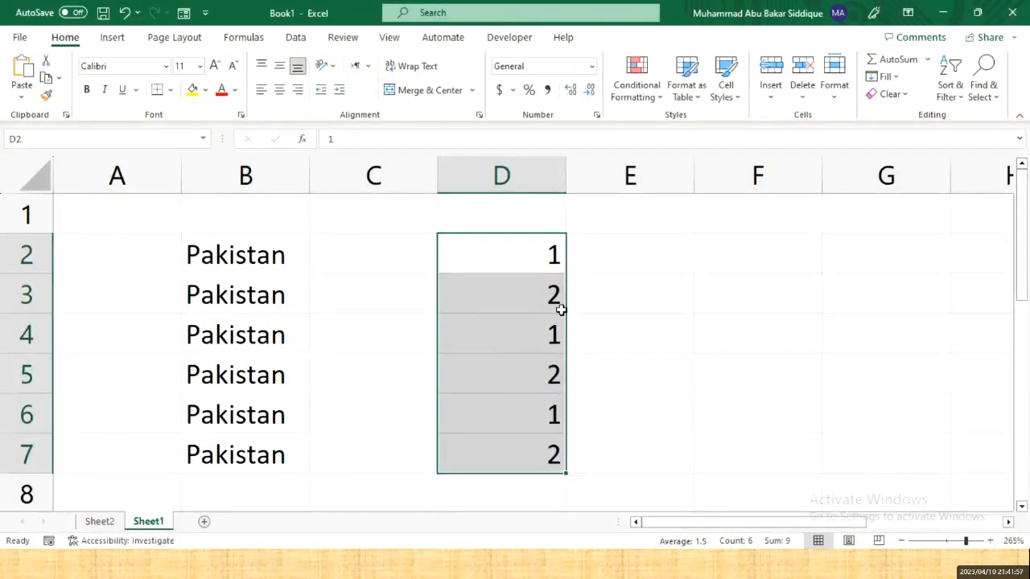
- Check the filled values in cells D3 through D7
click(548, 254)
click(550, 292)
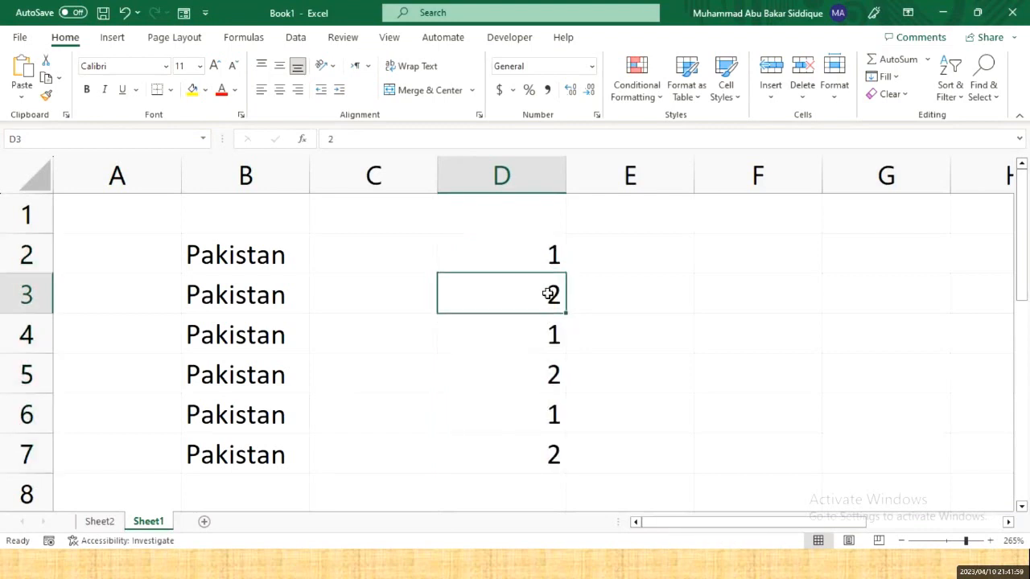
double_click(550, 332)
click(551, 379)
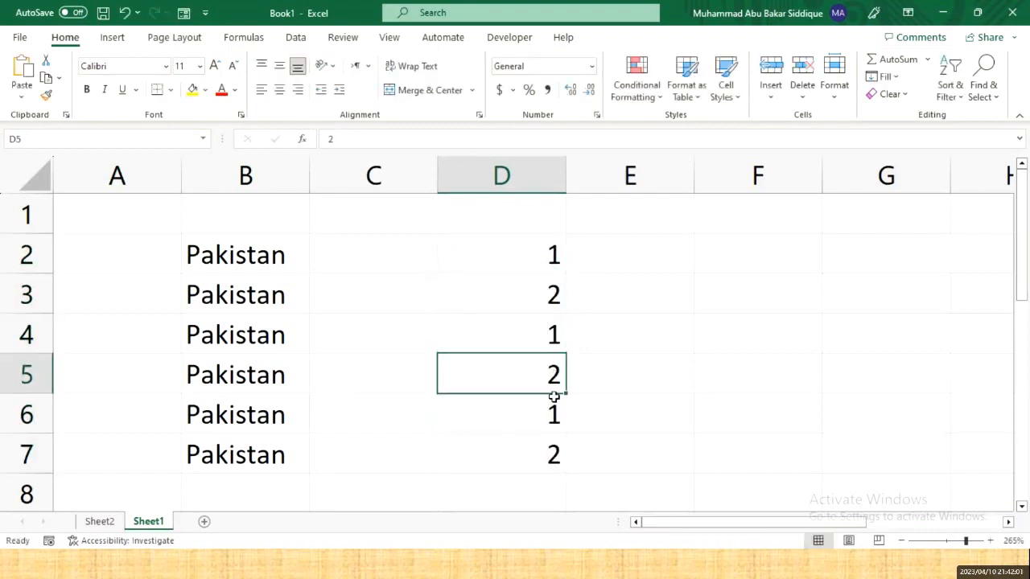
click(552, 409)
click(552, 442)
- Refill D2:D7 from the 1, 2 pair and recopy Pakistan down B2:B7
drag(552, 254, 554, 271)
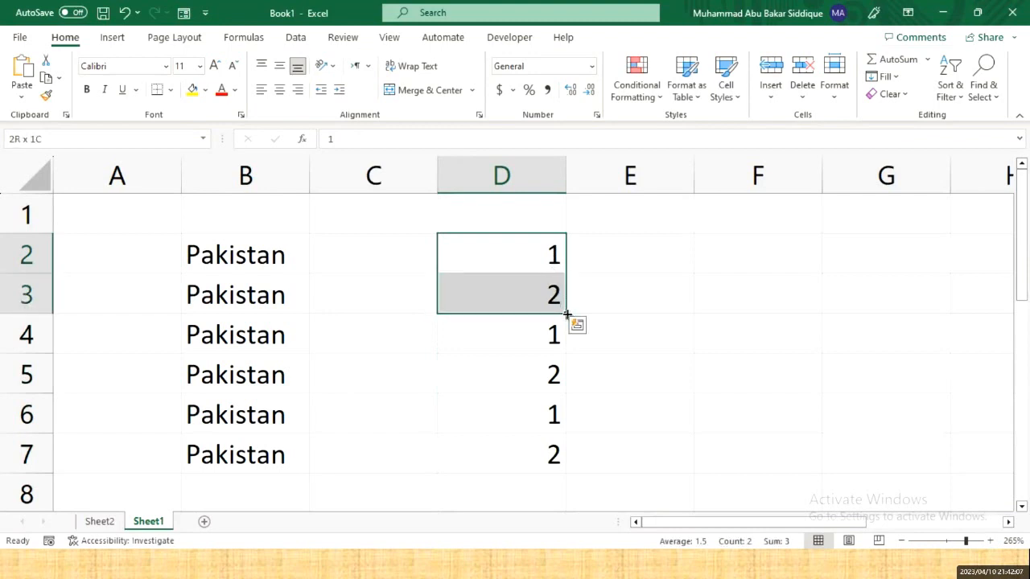
mouse_move(568, 314)
mouse_down()
mouse_move(573, 443)
mouse_move(561, 309)
mouse_up()
drag(567, 312, 560, 478)
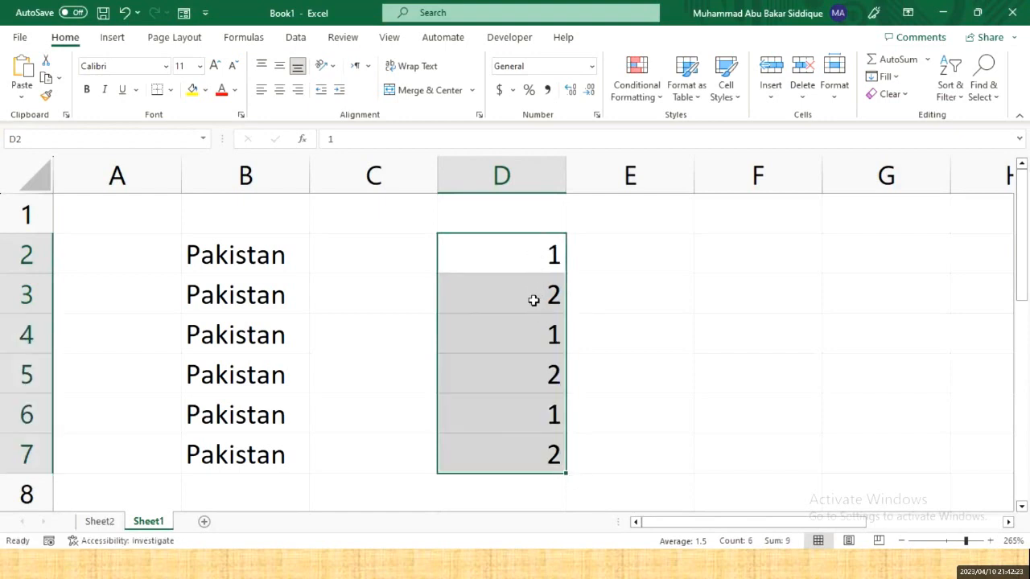
click(530, 343)
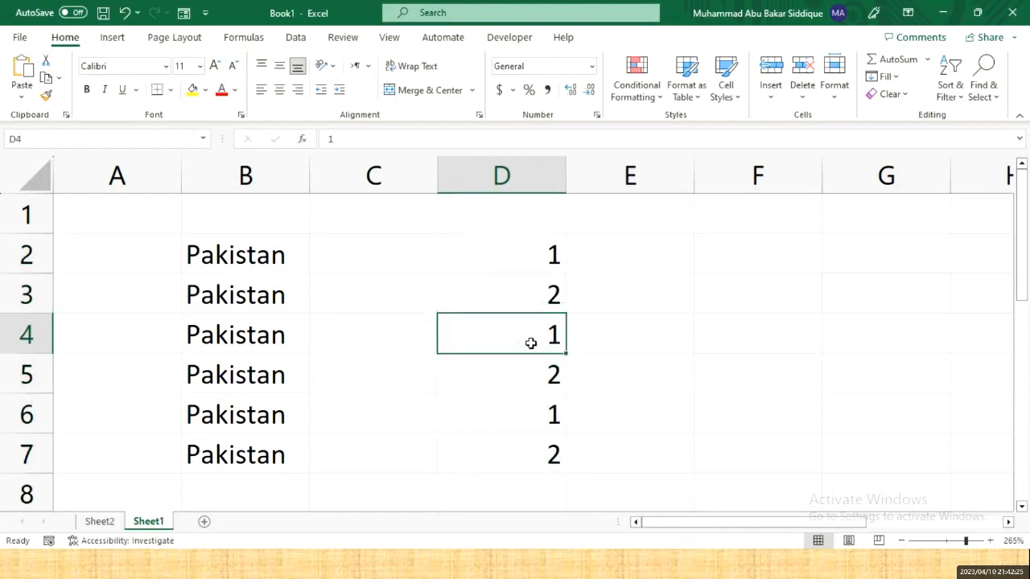
click(231, 260)
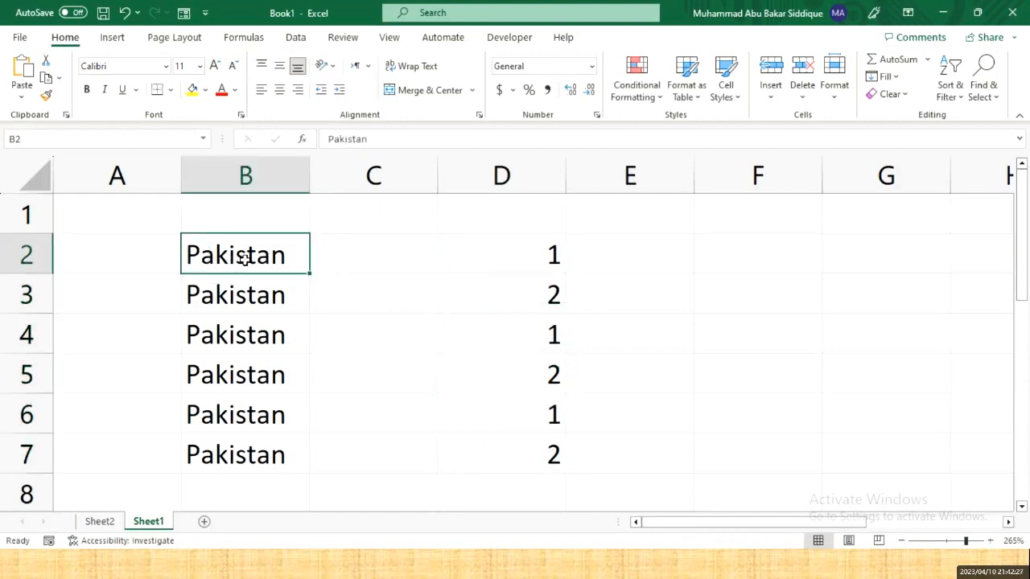
drag(309, 273, 308, 455)
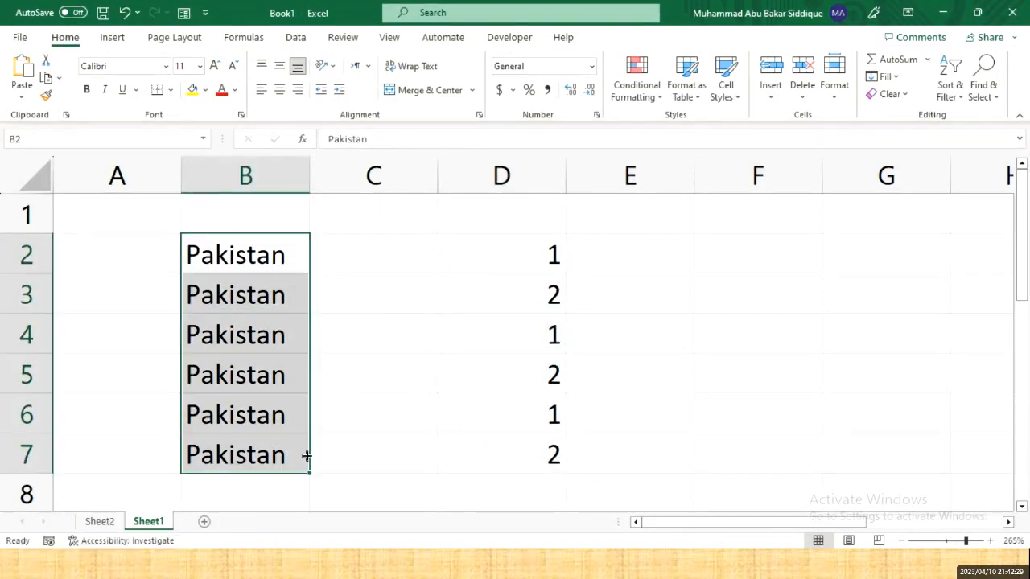
click(528, 254)
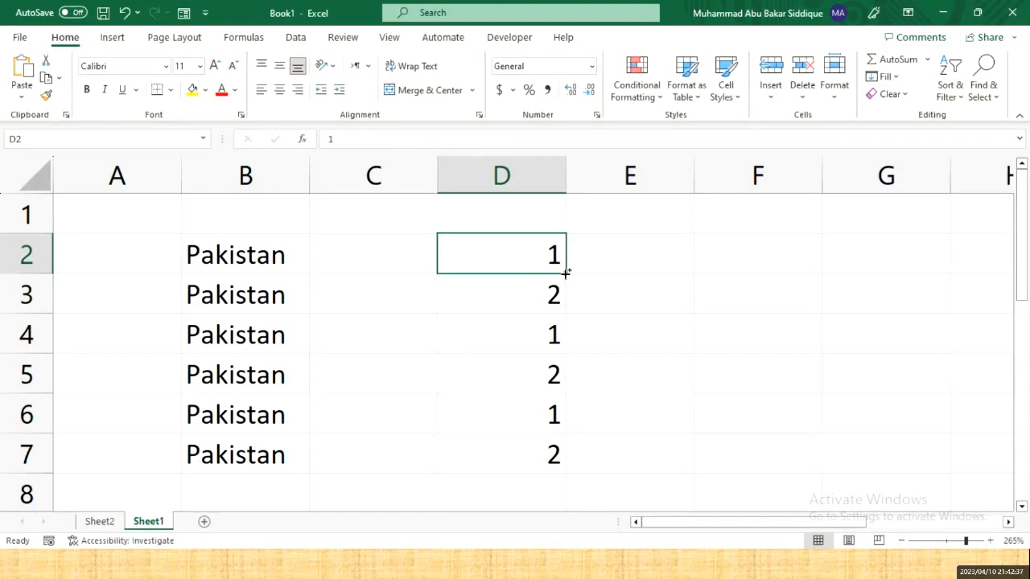
- In the Word outline, highlight Data Fill and Data Series yellow, then return to Excel
key(alt+Tab)
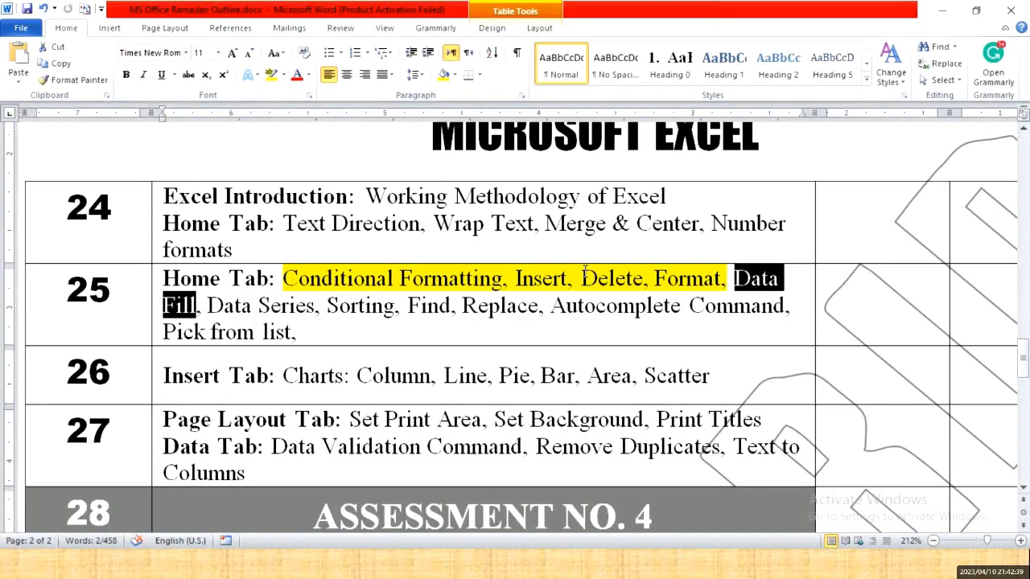
click(272, 75)
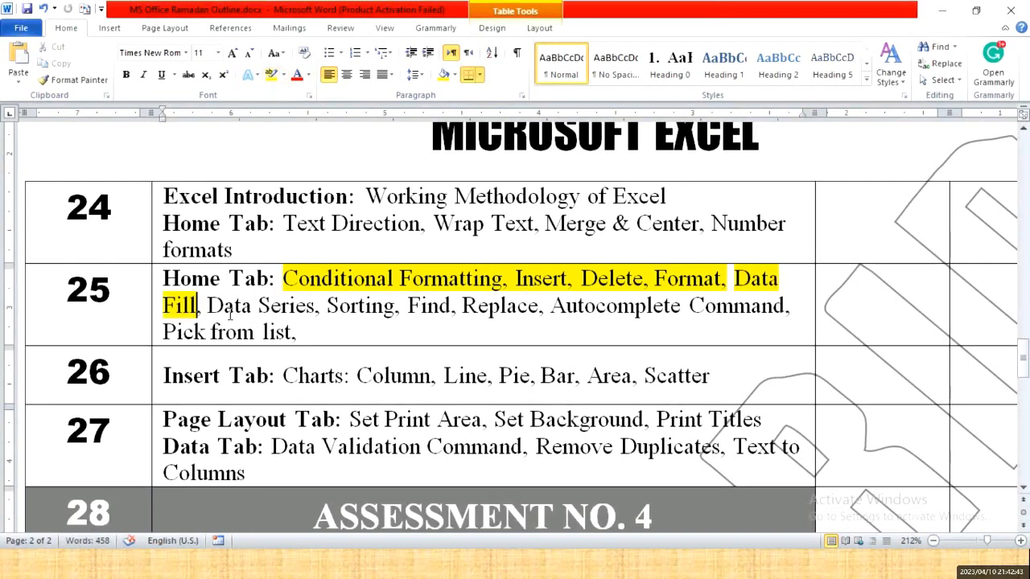
drag(207, 306, 314, 306)
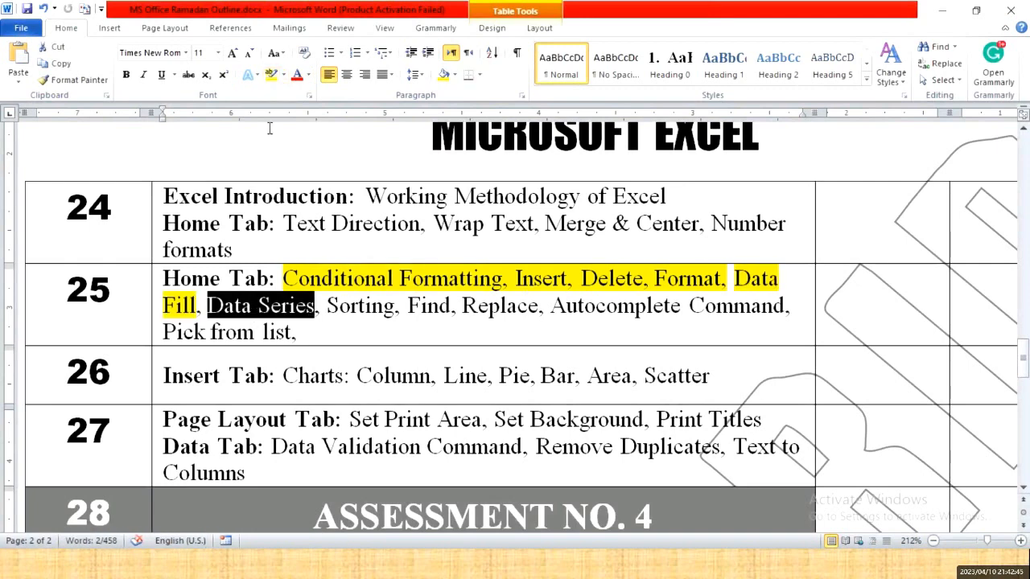
click(272, 74)
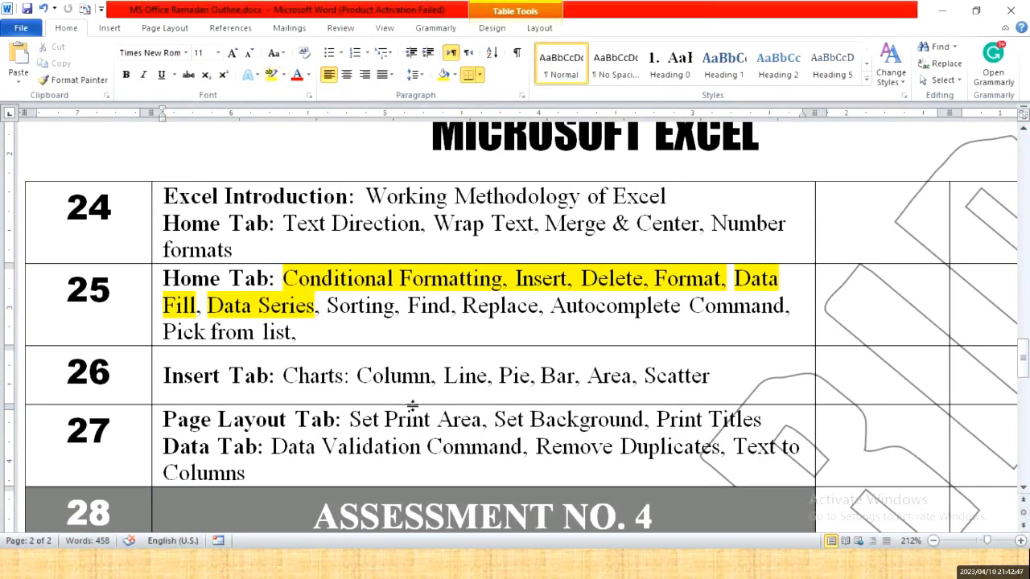
key(alt+Tab)
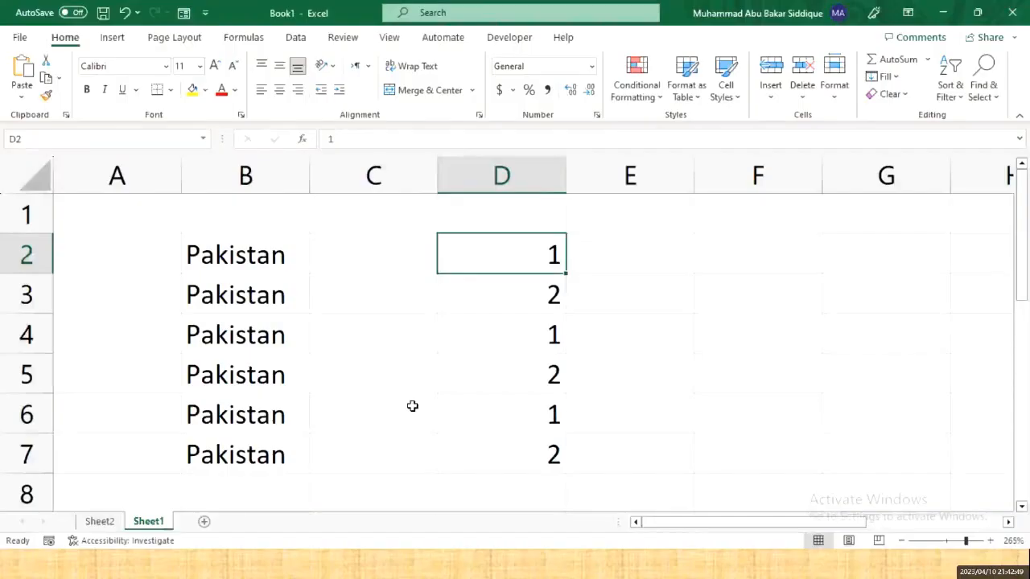
- Enter 1 and 2 in E2:E3 and fill serial numbers 1 to 6 down to E7
key(Right)
key(Right)
key(Left)
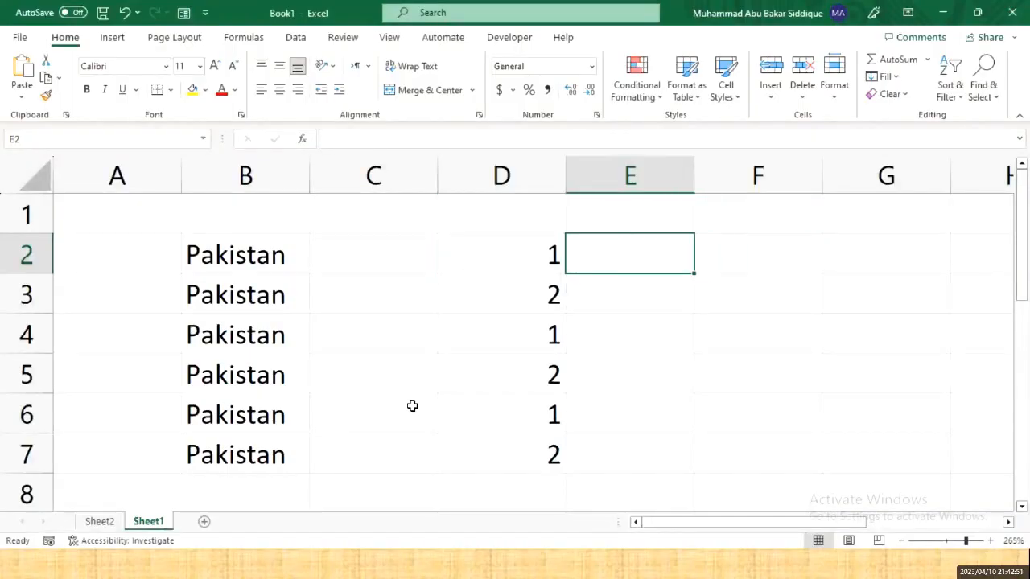
text(1)
key(Return)
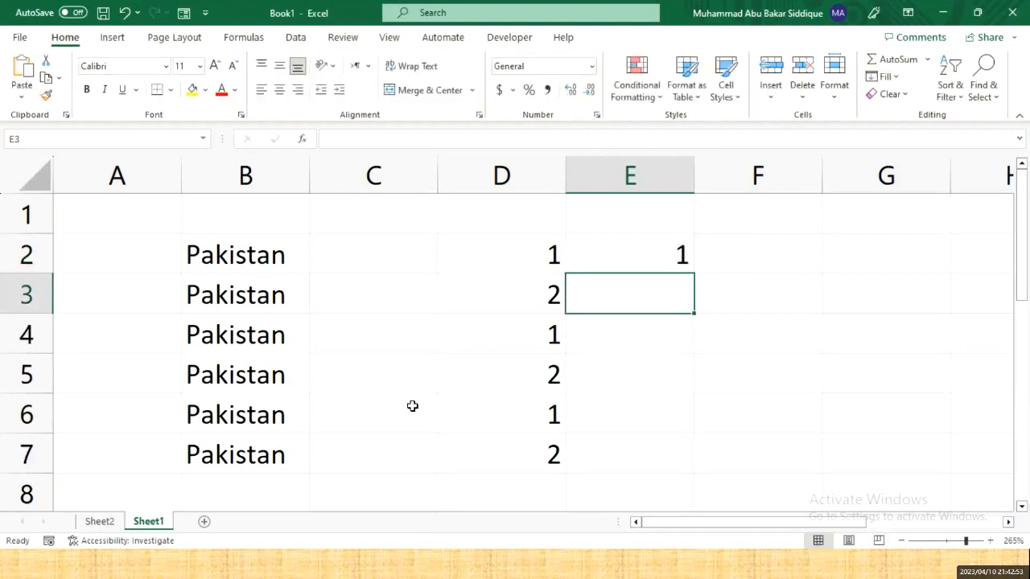
text(2)
key(Return)
key(Up)
key(Up)
key(shift+Down)
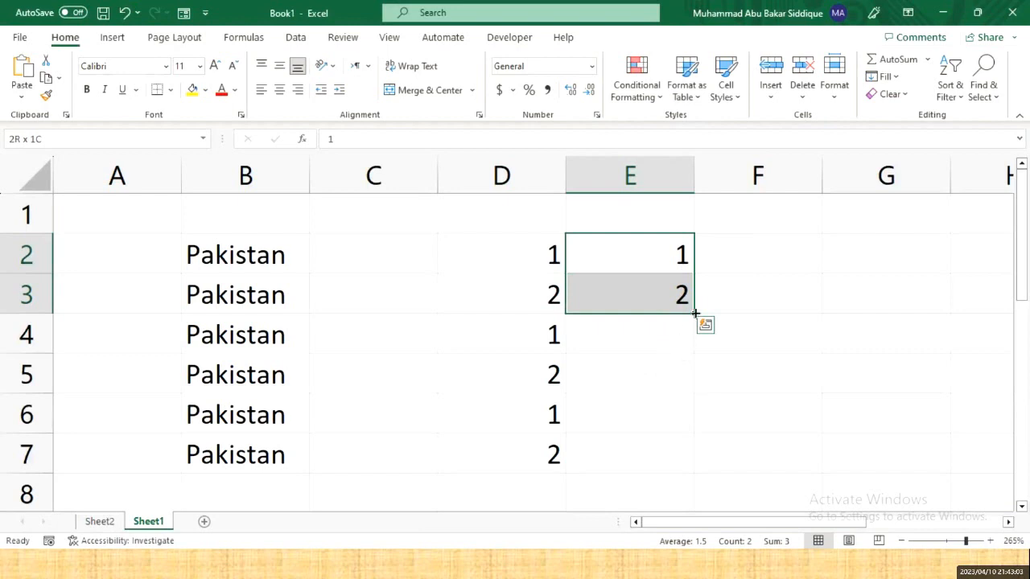
drag(696, 315, 691, 480)
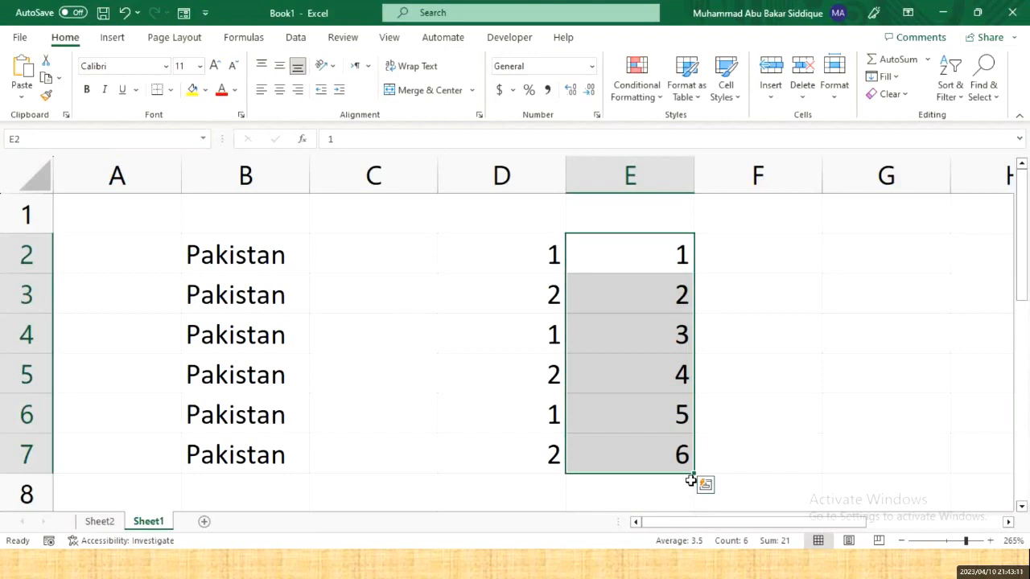
ctrl+scroll(691, 480, down, 1)
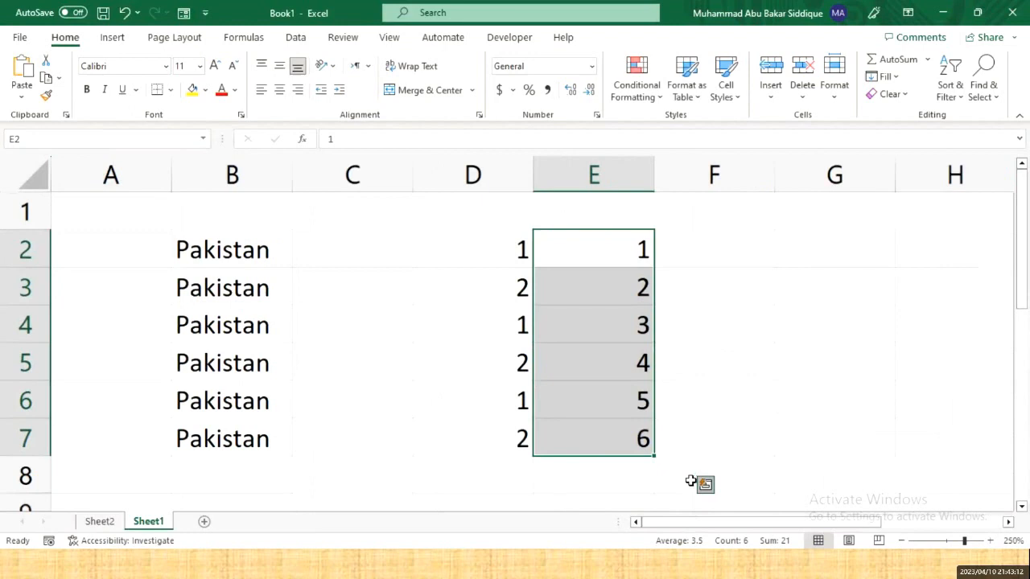
- Enter 5 and 10 in F2:F3 and extend the series to 35 in F8
click(717, 242)
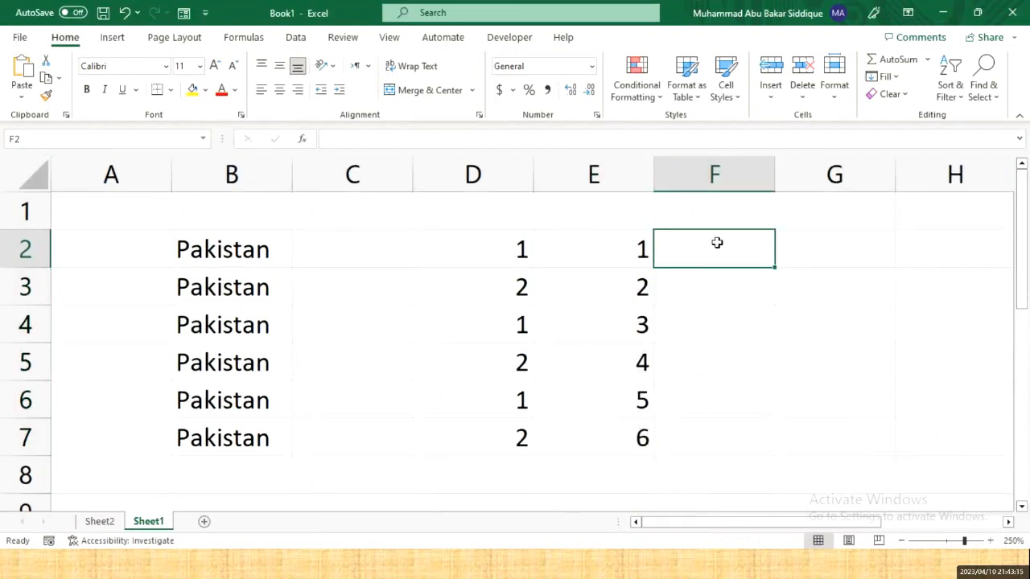
text(5)
key(Return)
text(10)
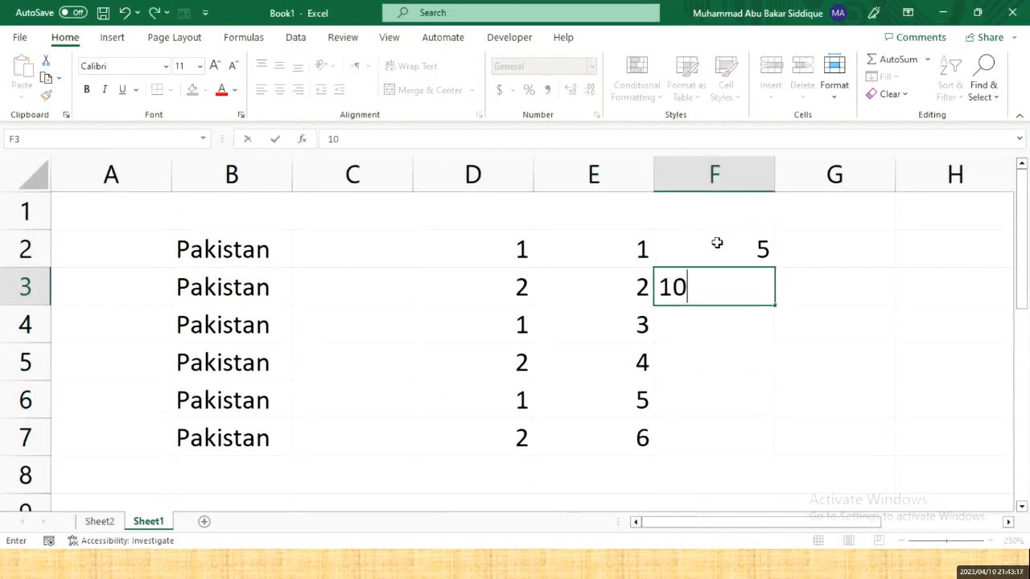
key(Return)
key(Up)
key(Up)
key(shift+Down)
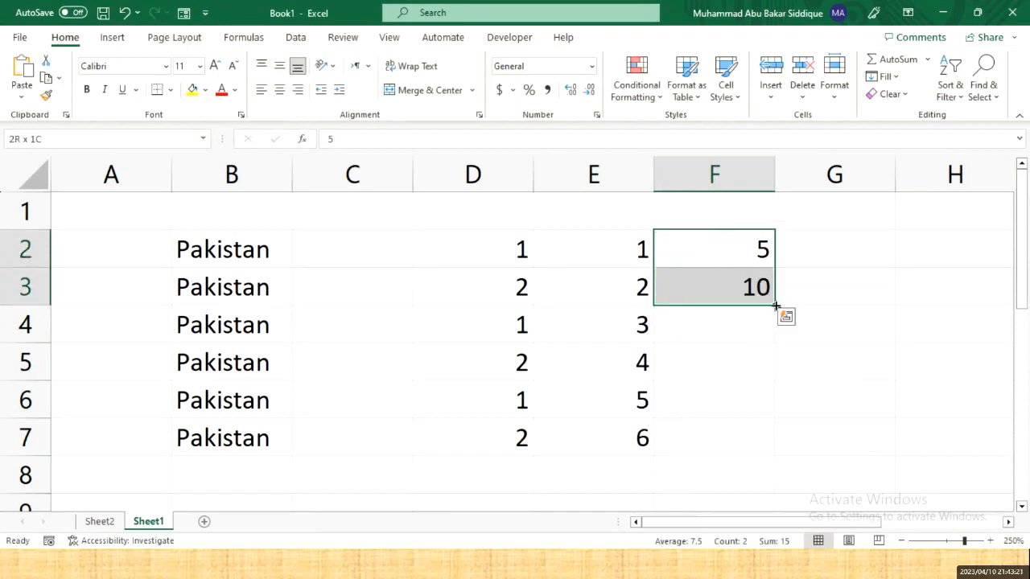
drag(775, 306, 774, 494)
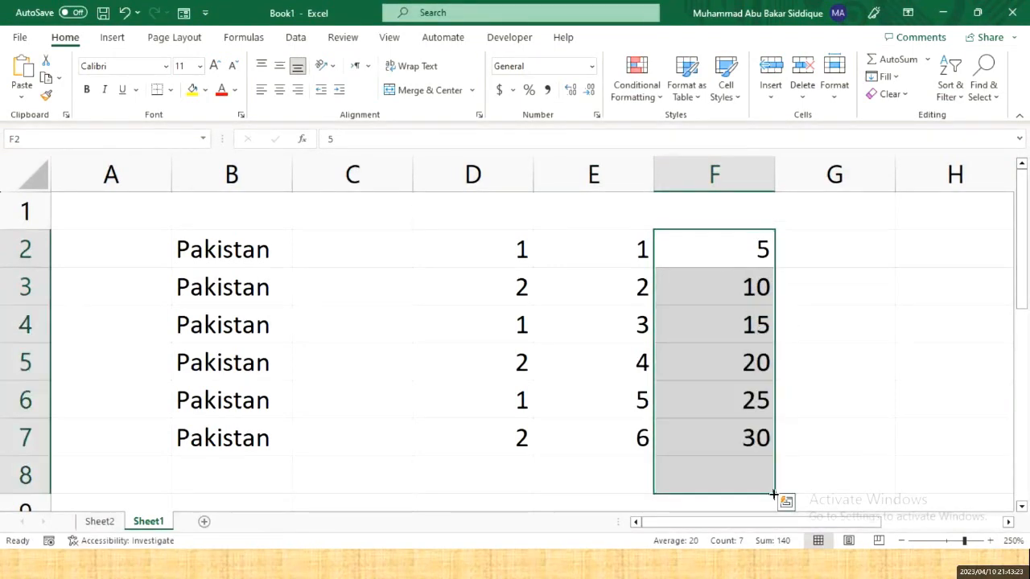
- Verify the series values in F2 through F5, including 20 in F5
click(758, 325)
click(759, 287)
click(759, 260)
click(759, 279)
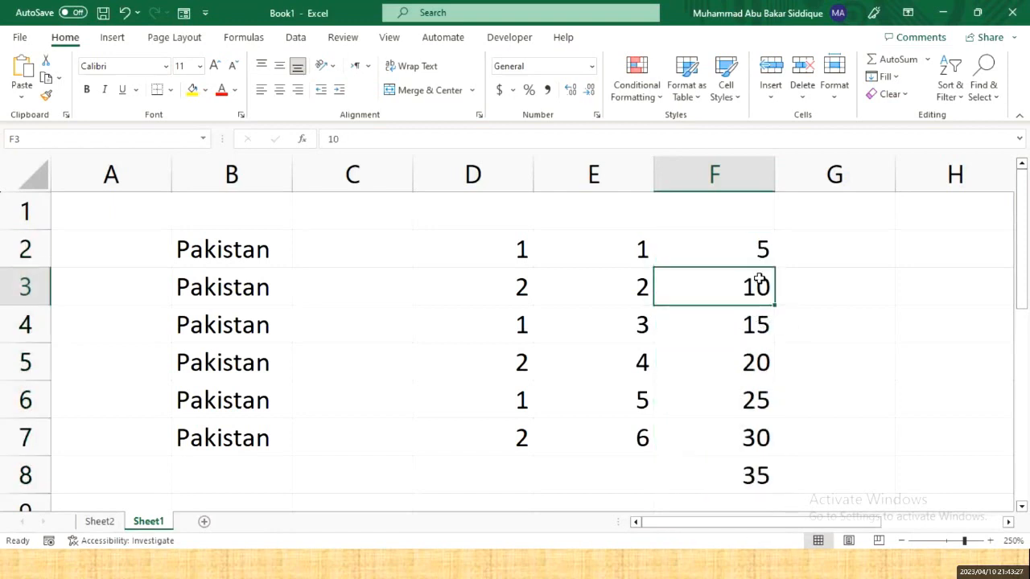
click(759, 324)
click(759, 362)
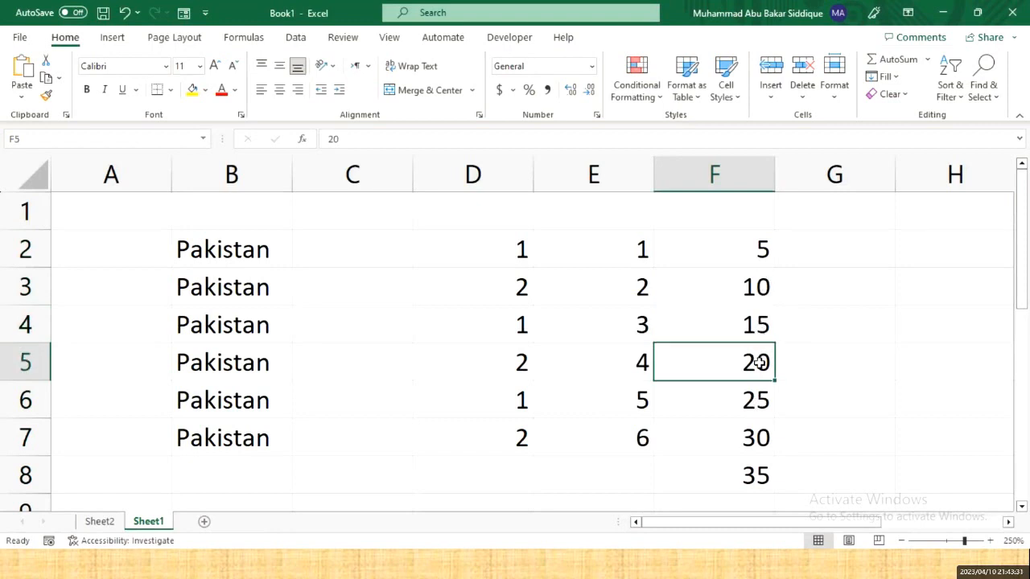
click(851, 249)
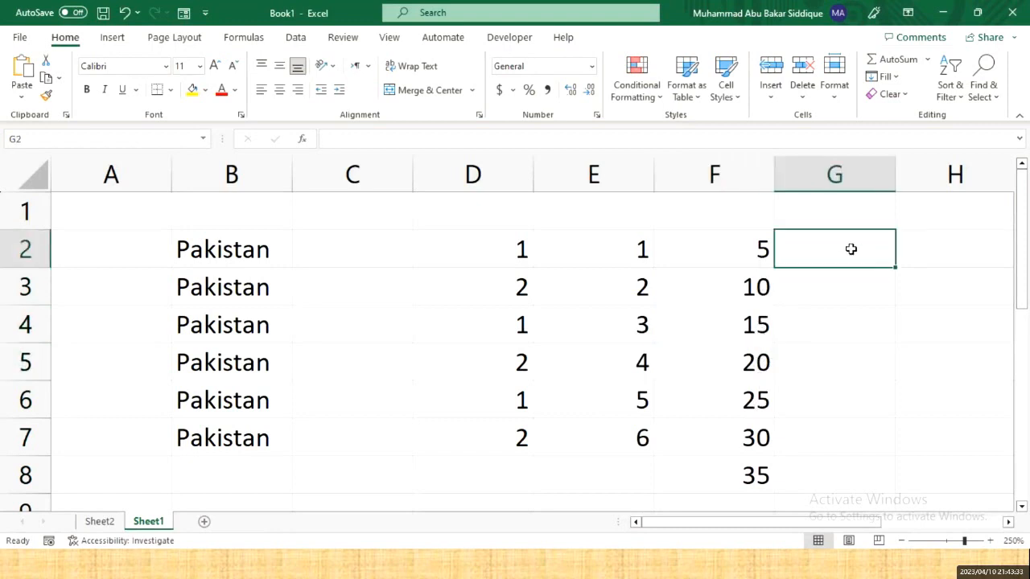
- Enter 1 and 10 in G2:G3 and fill the step-of-9 series down to 64 in G9
text(1)
key(Return)
text(10)
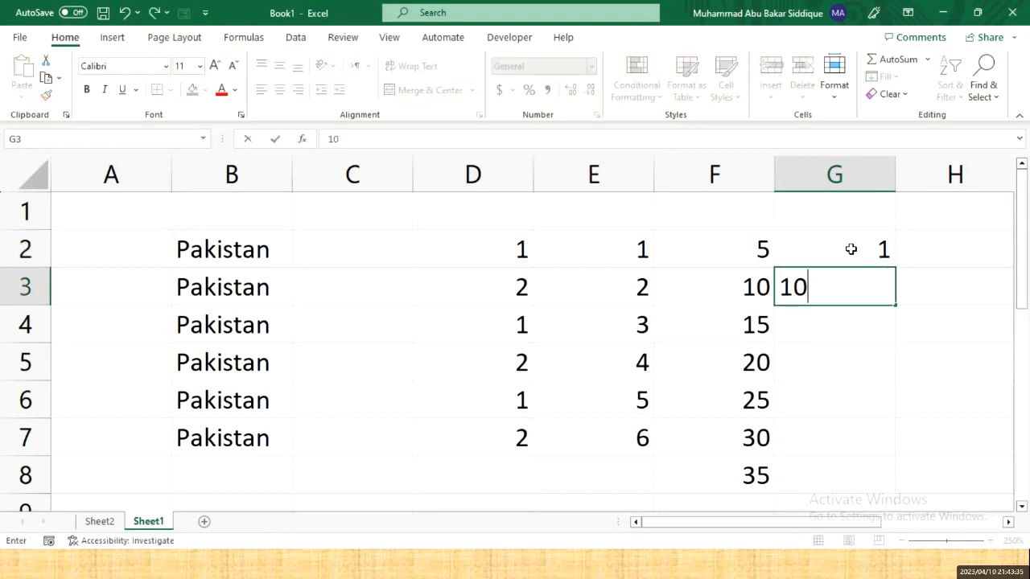
key(Return)
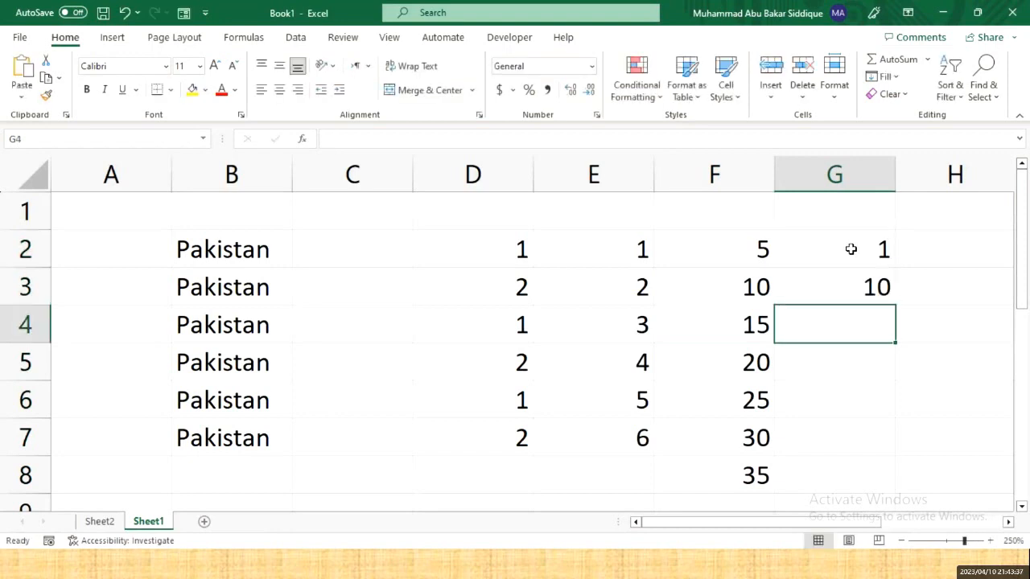
drag(851, 249, 851, 274)
drag(895, 305, 890, 491)
scroll(858, 371, up, 1)
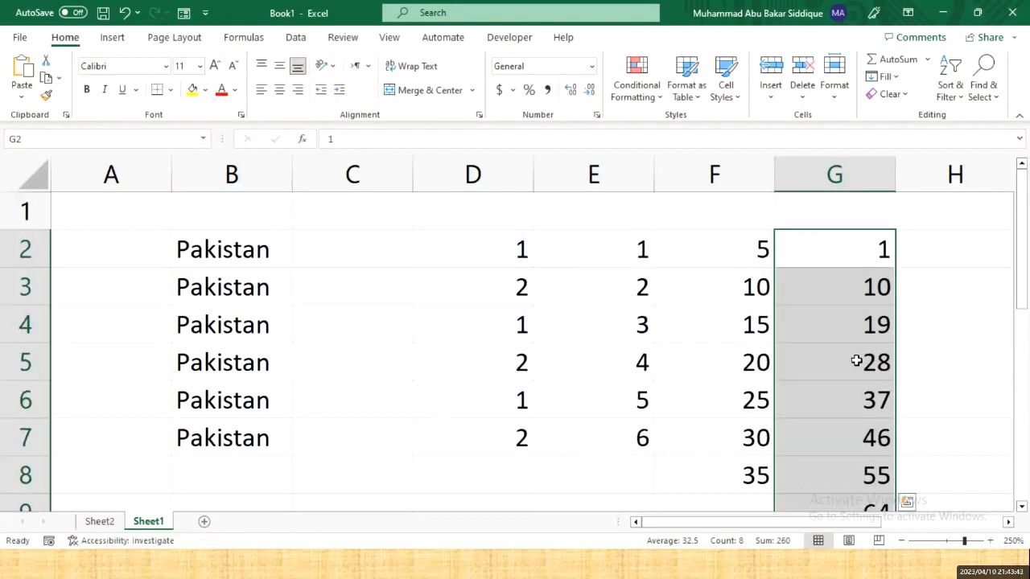
scroll(856, 361, down, 1)
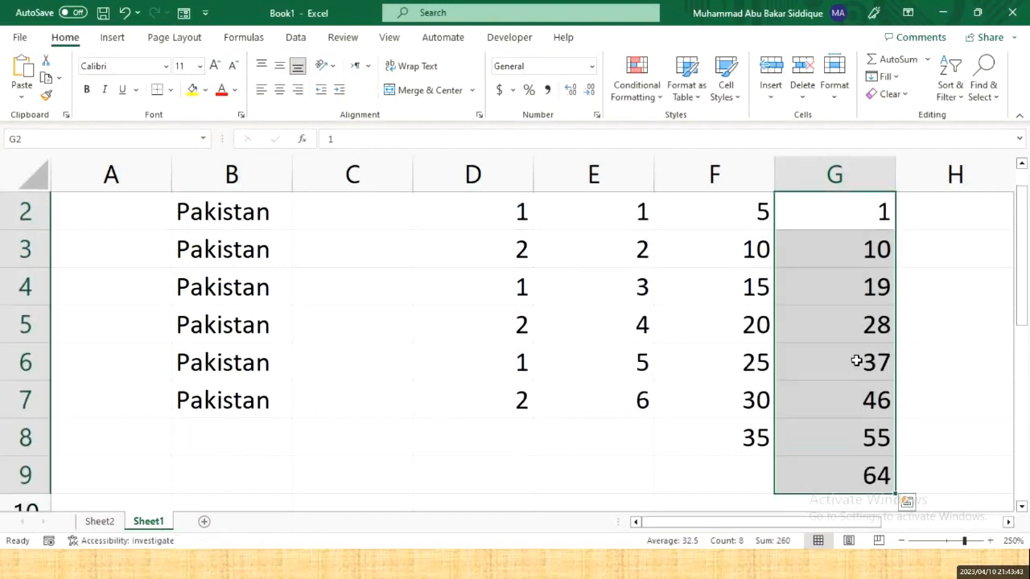
click(867, 215)
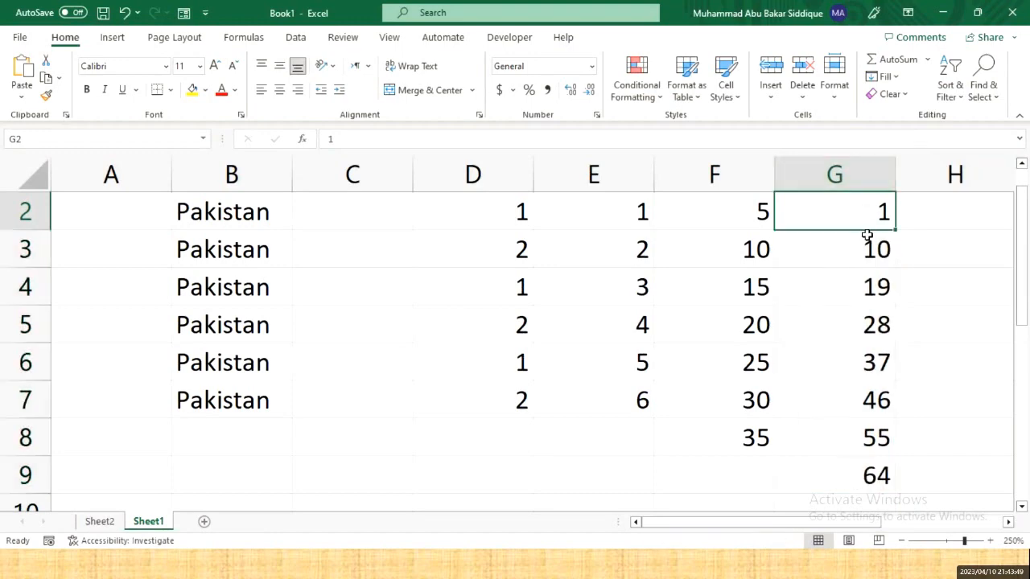
- Step through column G checking the values 19, 28 and 37 in G4:G6
key(Down)
key(Right)
key(Left)
key(Up)
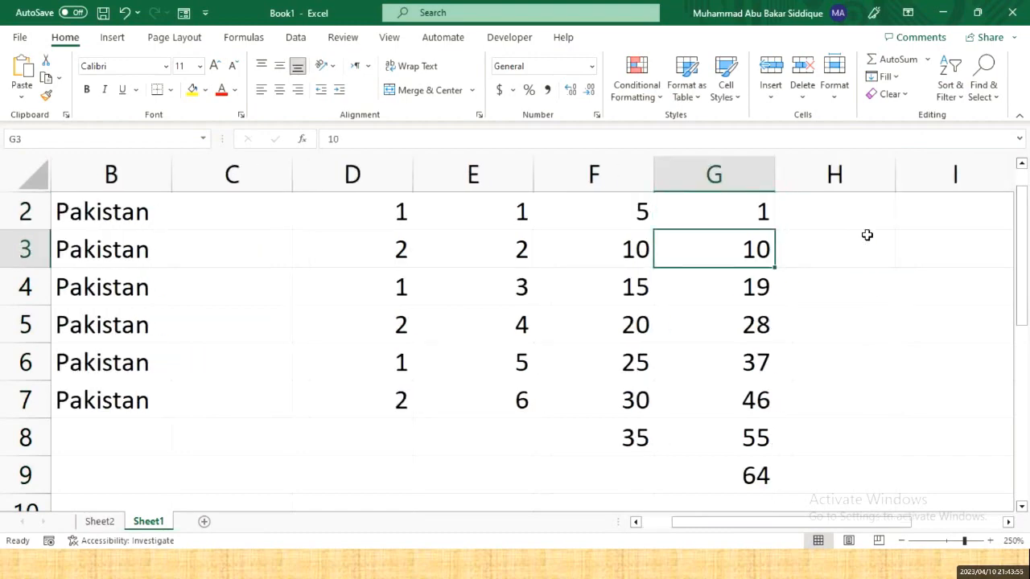
key(Down)
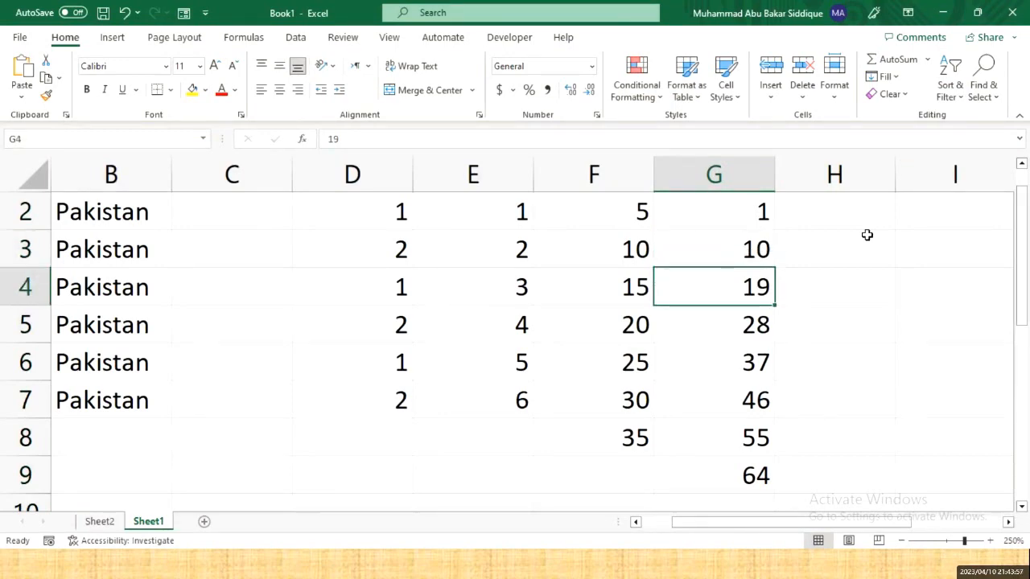
key(Down)
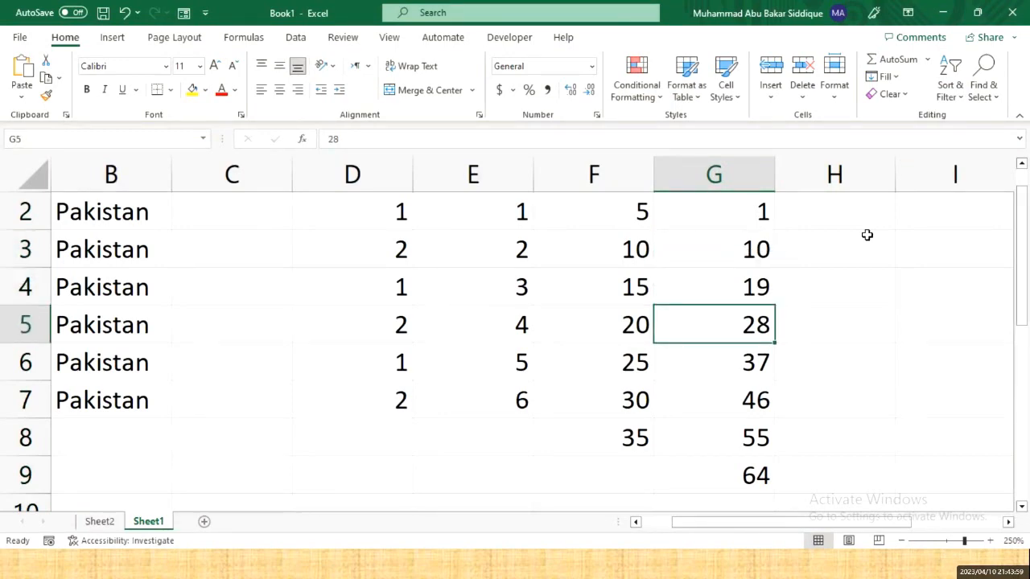
key(Down)
key(Up)
key(Up)
key(Up)
key(Up)
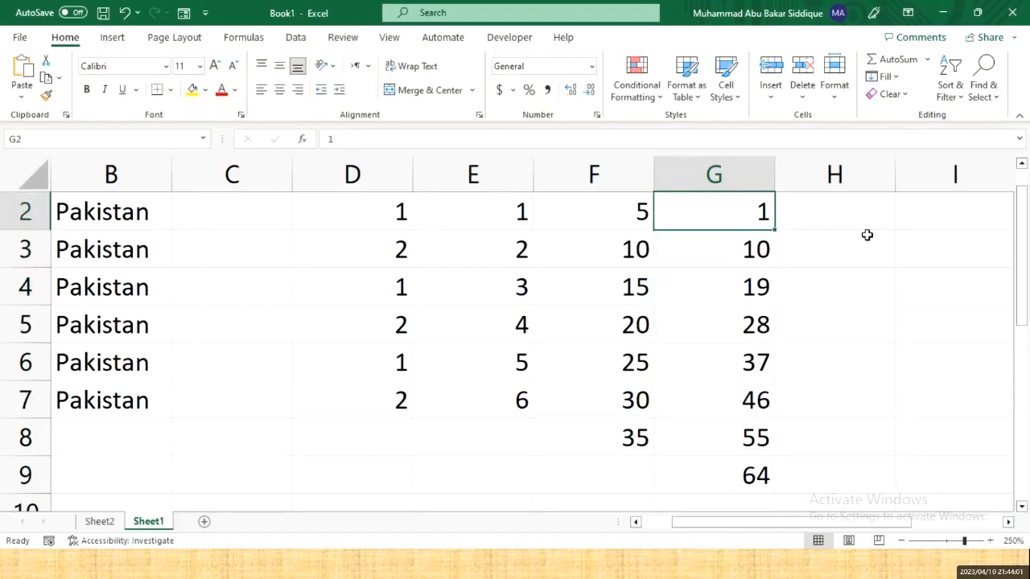
key(Right)
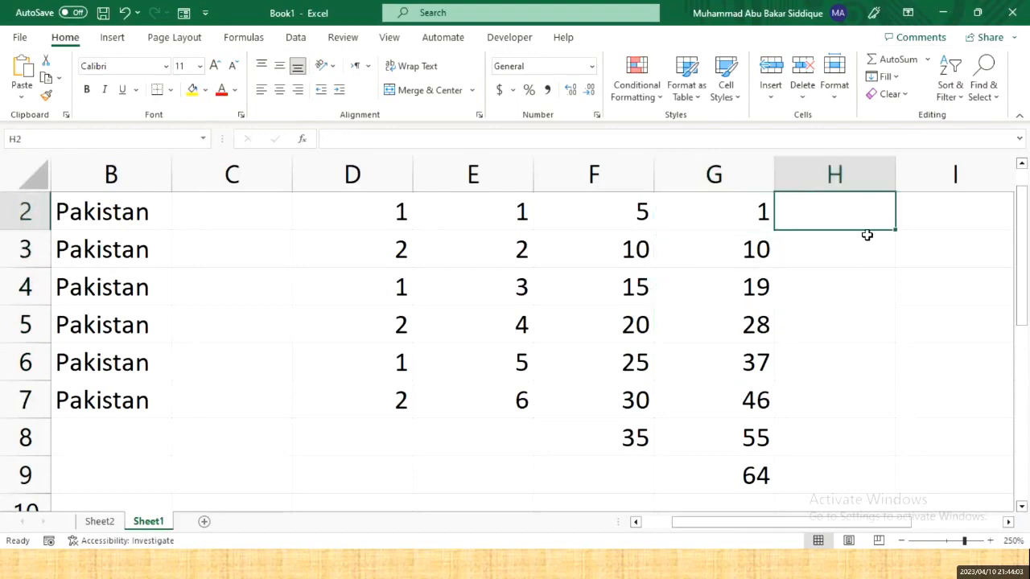
- Enter 0 and 10 in H2:H3 and fill the series to 60 in H8
text(0)
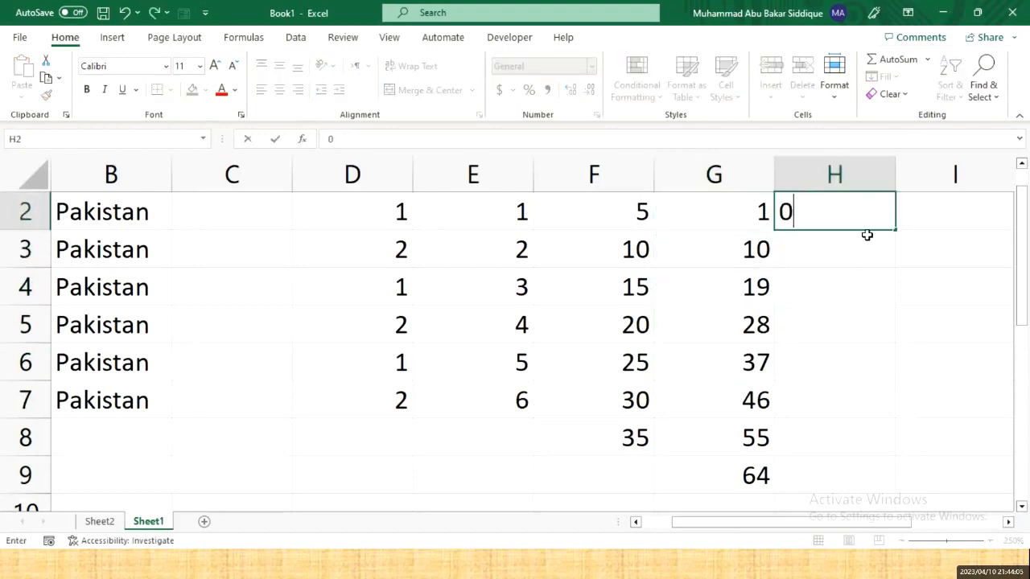
key(Return)
text(10)
key(Return)
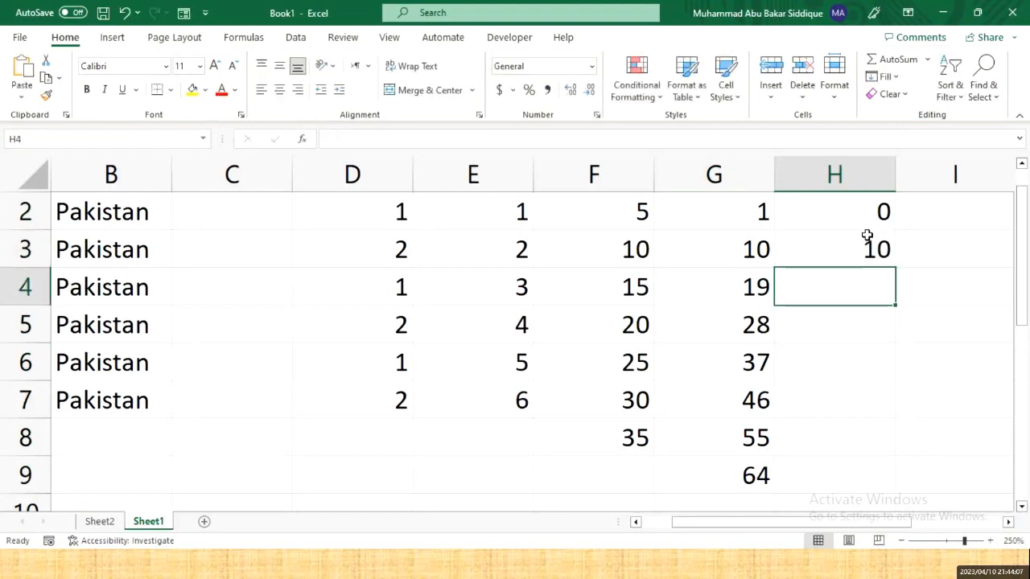
key(Up)
drag(866, 211, 885, 439)
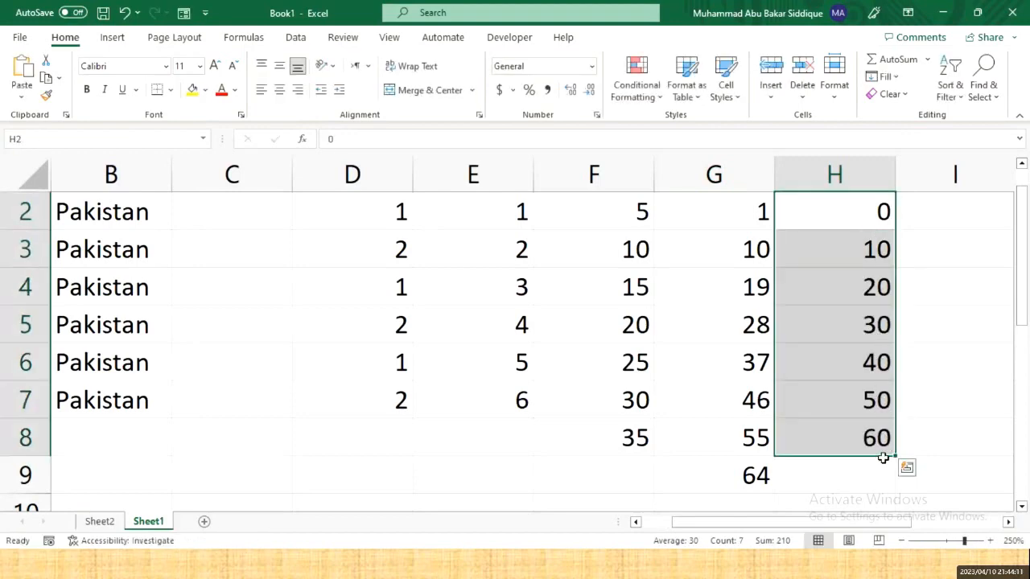
click(924, 201)
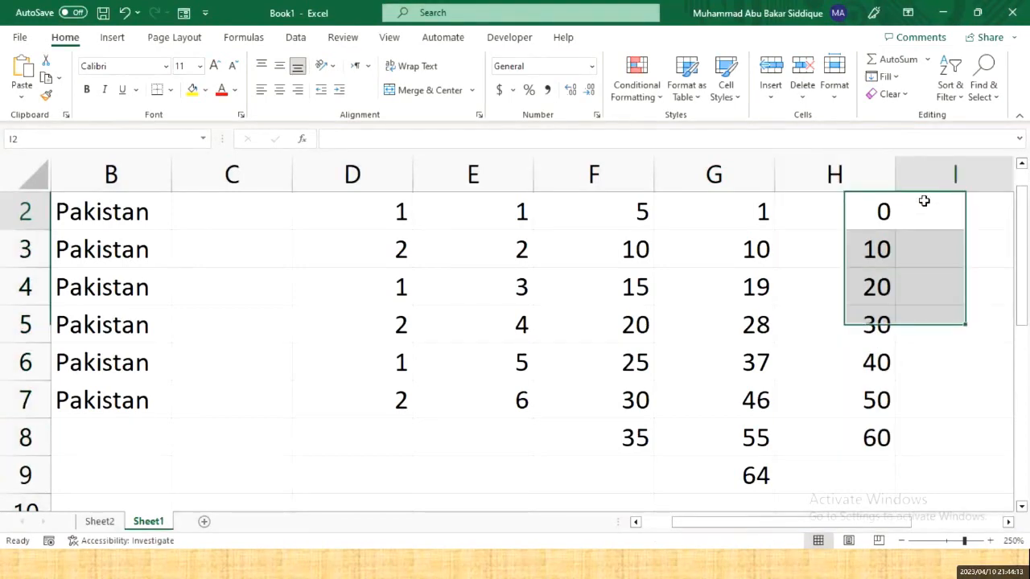
scroll(924, 201, right, 2)
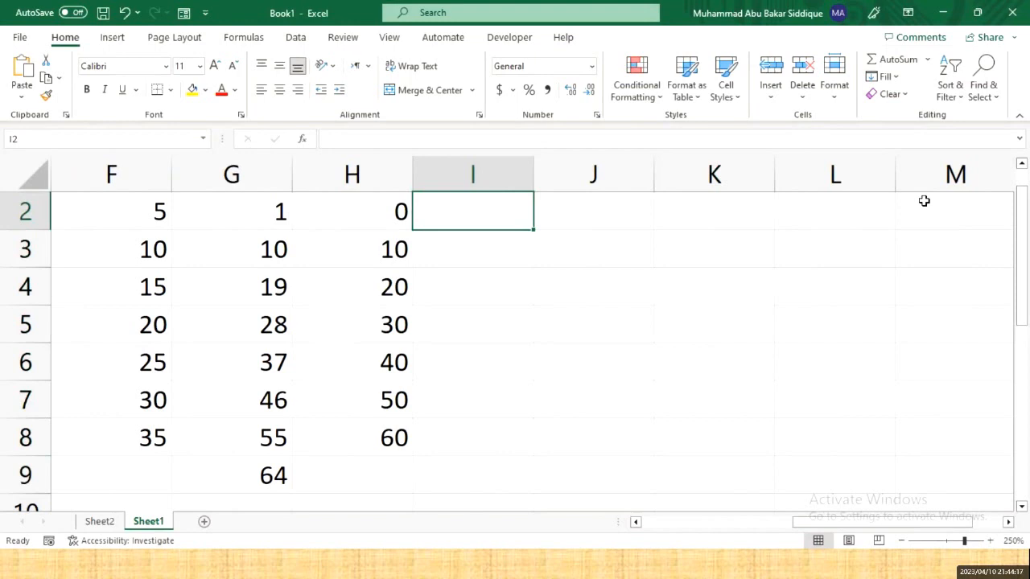
- Enter Monday and Tuesday in I2:I3 and fill weekday names down to I10
text(Monday)
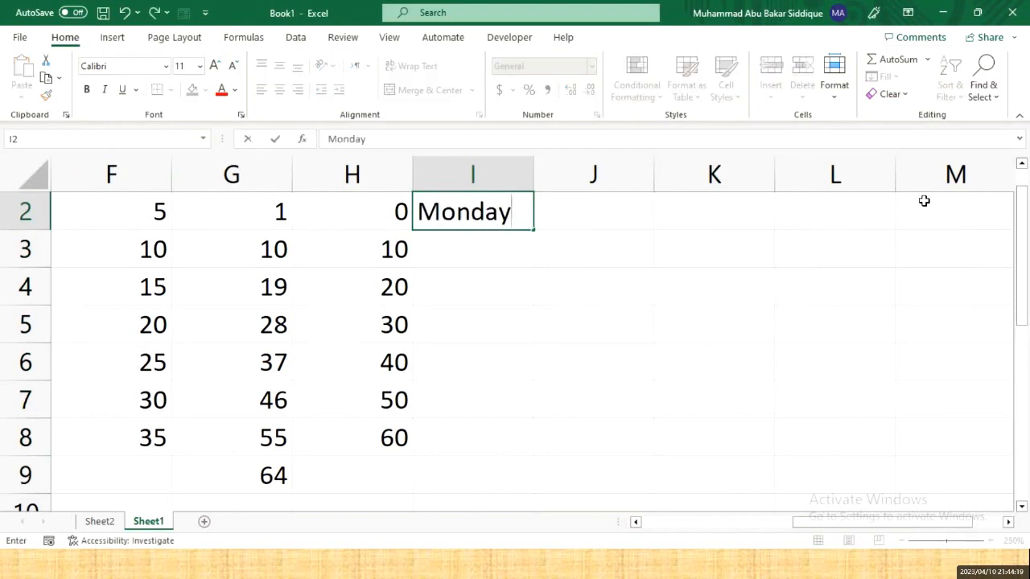
key(Return)
key(Right)
key(Left)
key(Up)
key(Down)
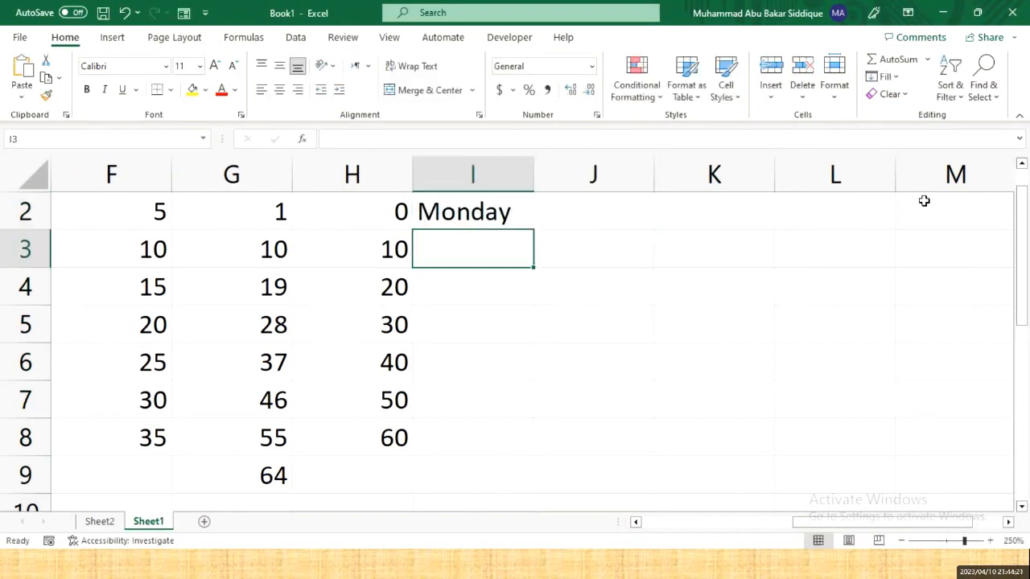
text(Tuesday)
key(Return)
key(Up)
key(Up)
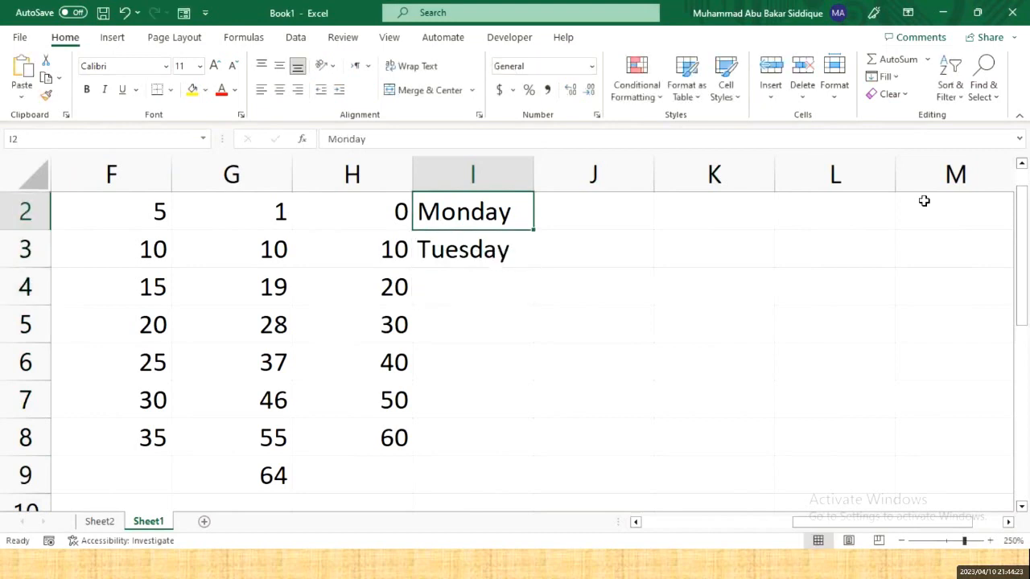
key(shift+Down)
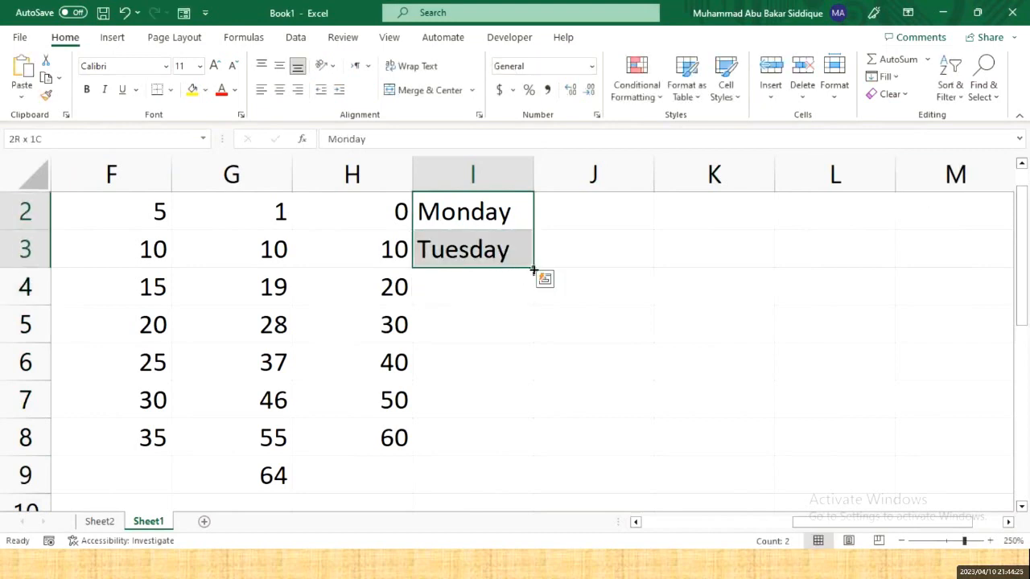
drag(533, 266, 506, 475)
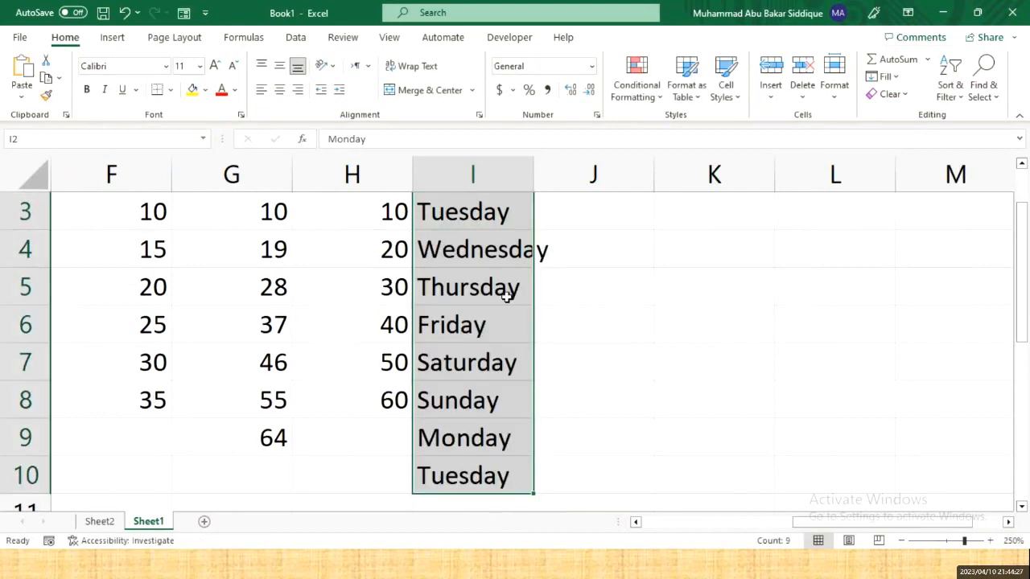
- Check the filled weekday names in cells I3 through I6
scroll(508, 295, up, 1)
key(Return)
click(489, 278)
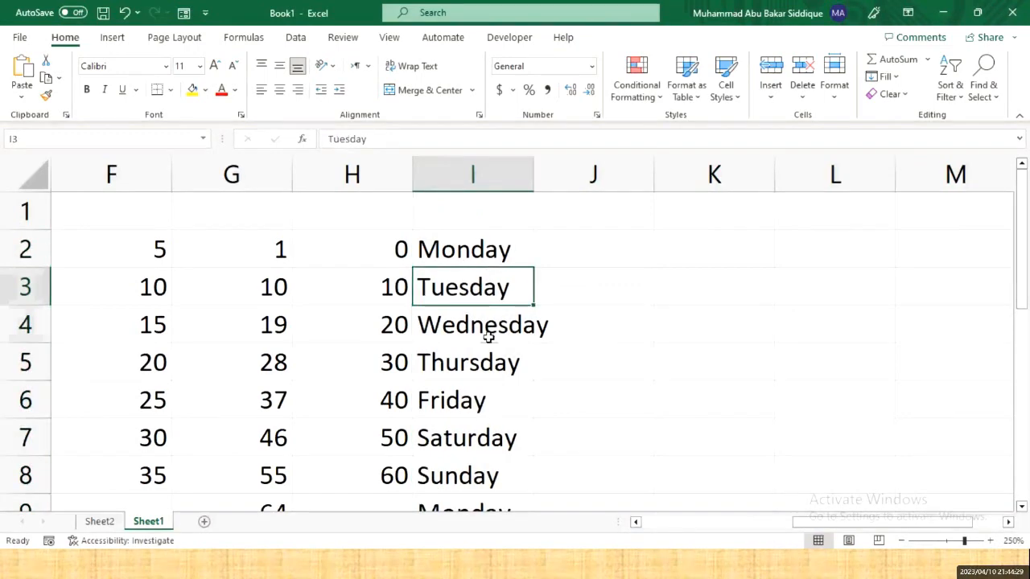
click(489, 329)
click(488, 364)
click(487, 400)
click(594, 251)
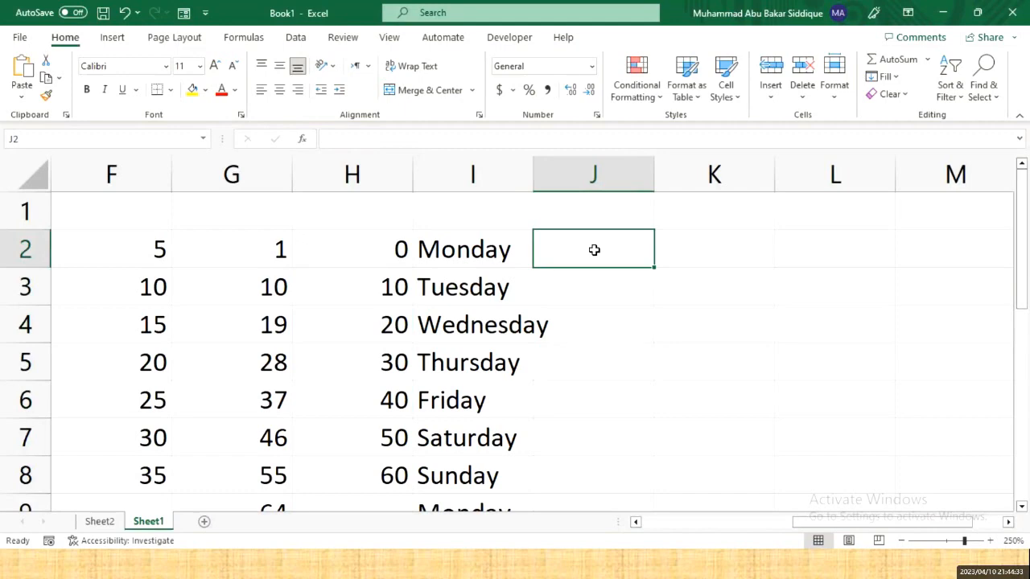
- Type January in J2 and February in J3, correcting a misspelling
text(Janurya)
key(BackSpace)
key(BackSpace)
key(BackSpace)
key(BackSpace)
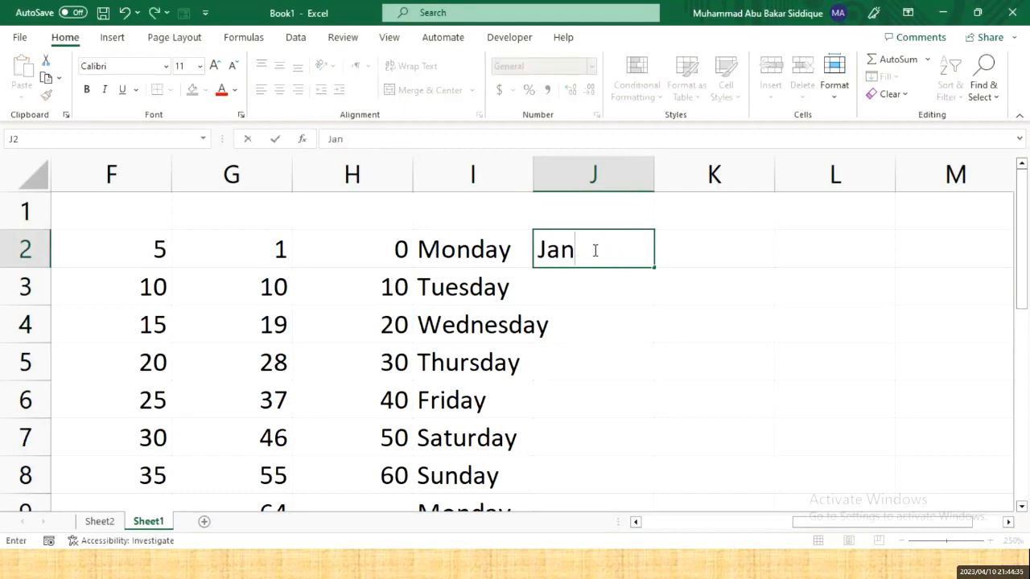
text(uary)
key(Return)
text(February)
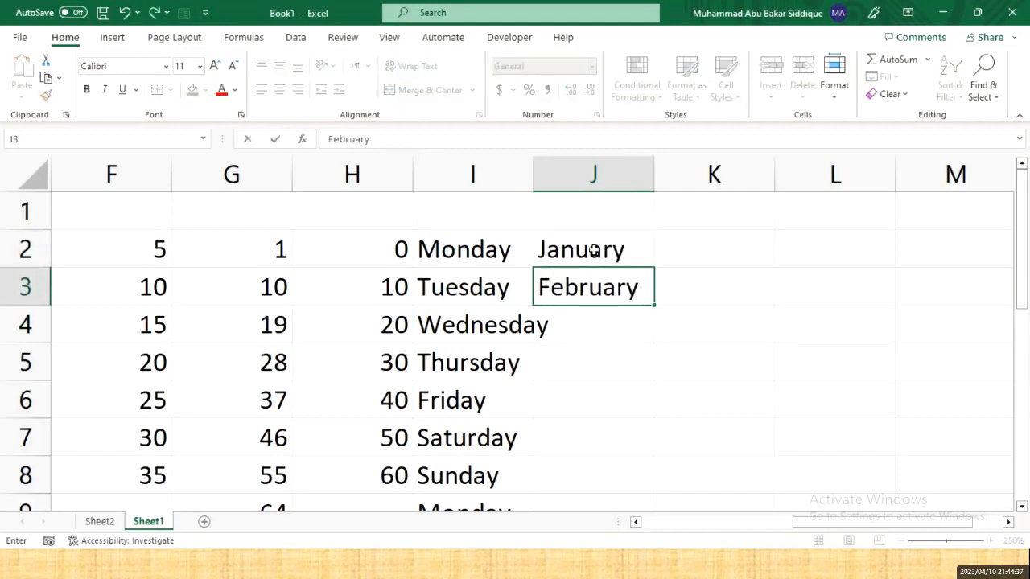
key(Return)
key(Return)
- Fill the month series down to June in J7 and bring the Word outline forward
click(593, 251)
key(shift+Down)
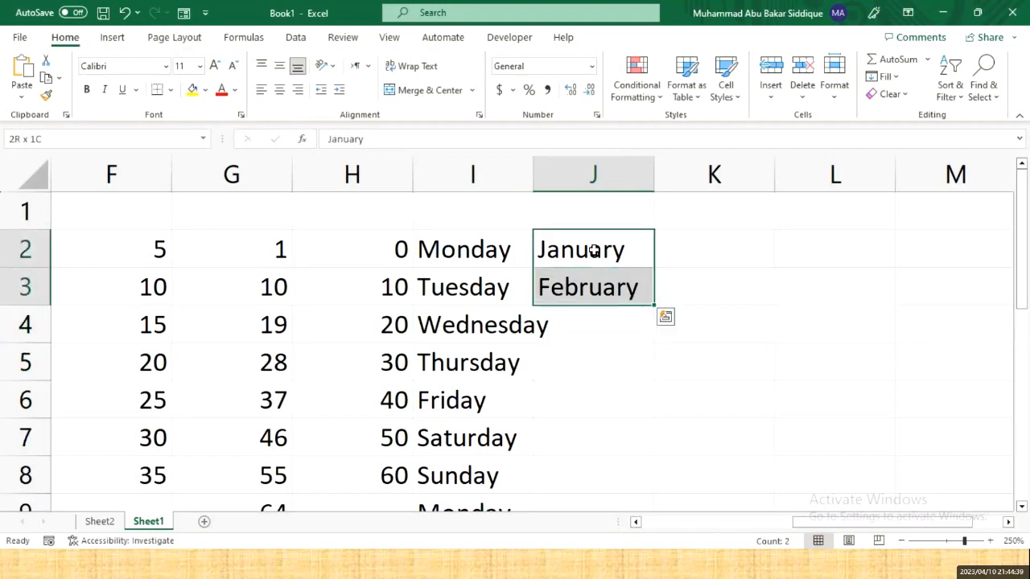
drag(652, 316, 643, 454)
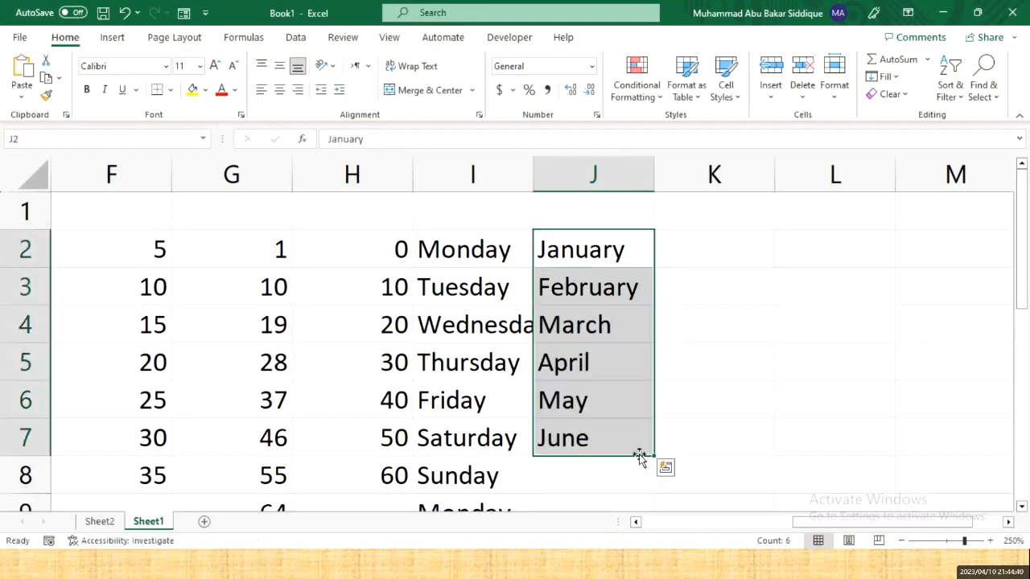
click(602, 479)
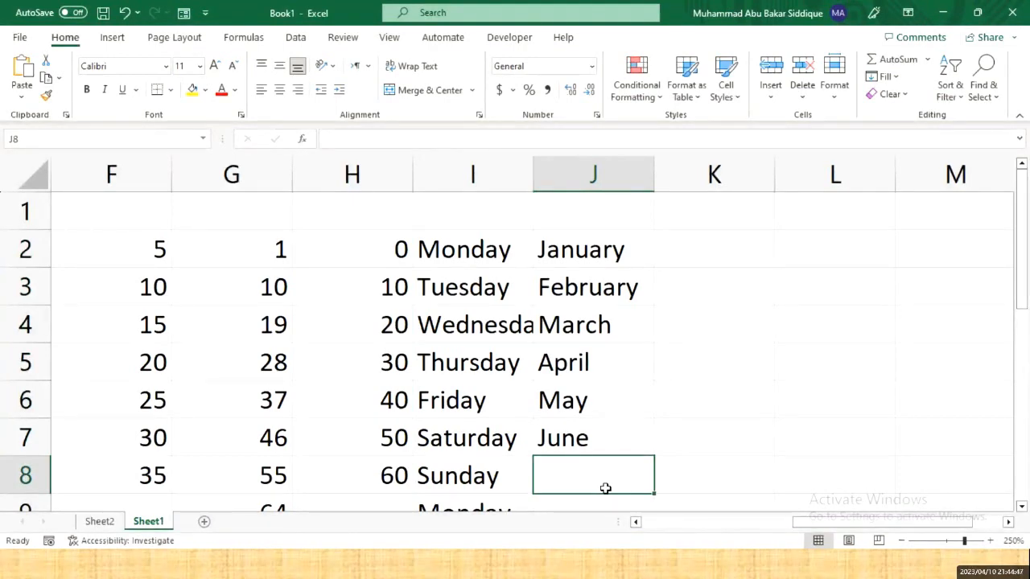
key(alt+Tab)
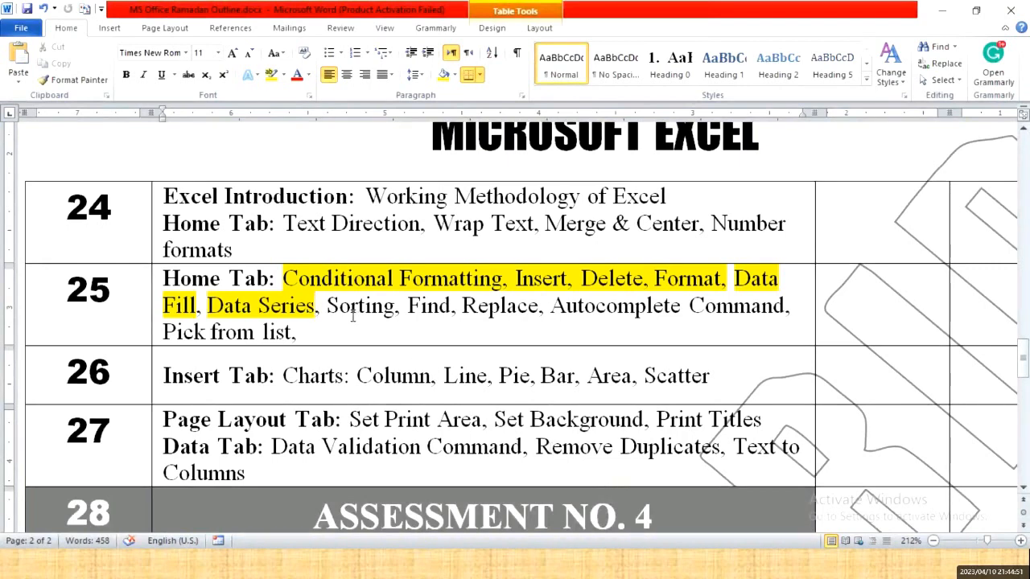
- Give the word 'Sorting' in topic 25 of the Word outline blue shading, then return to Excel
drag(328, 306, 396, 308)
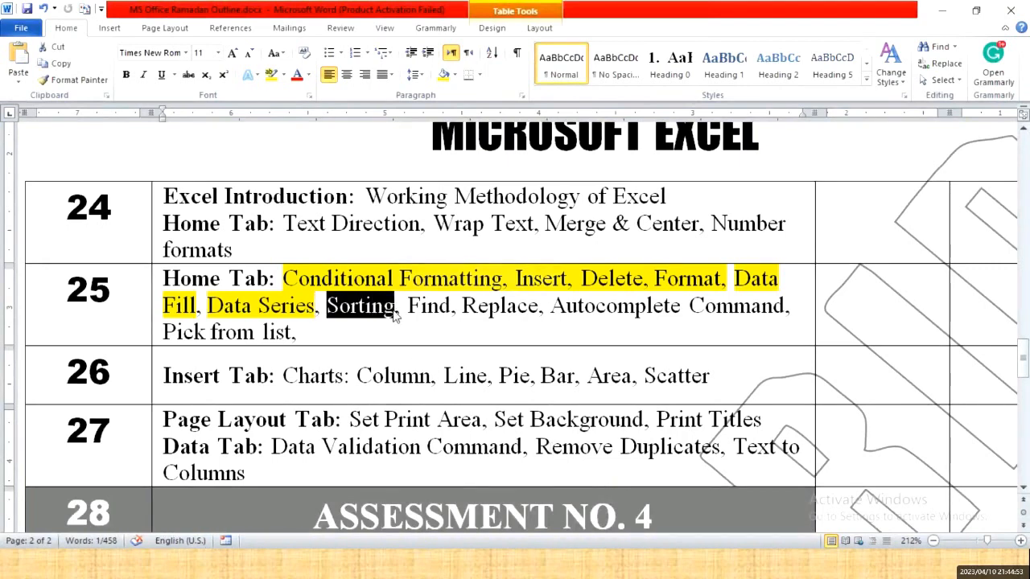
click(444, 74)
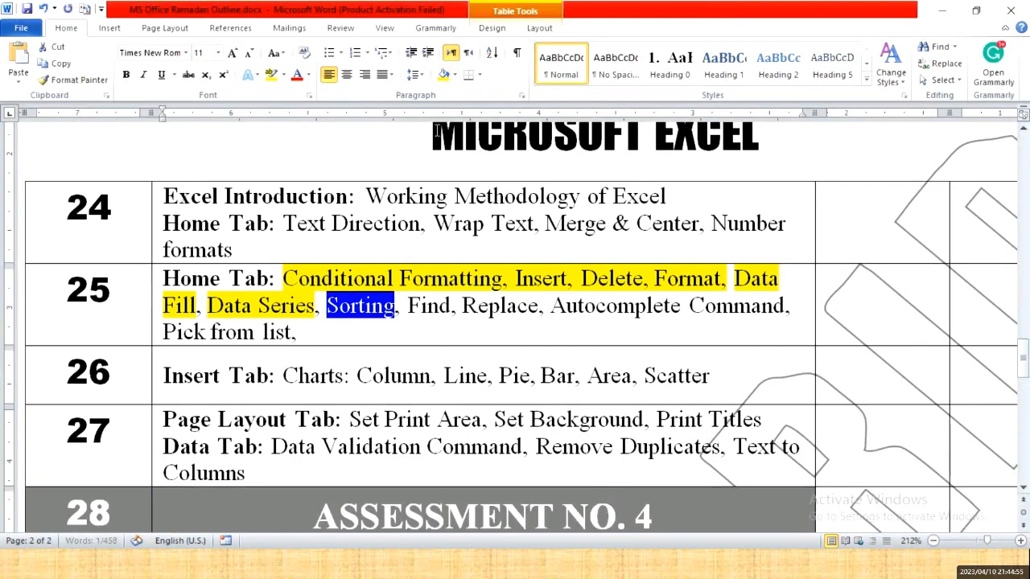
click(431, 313)
key(alt+Tab)
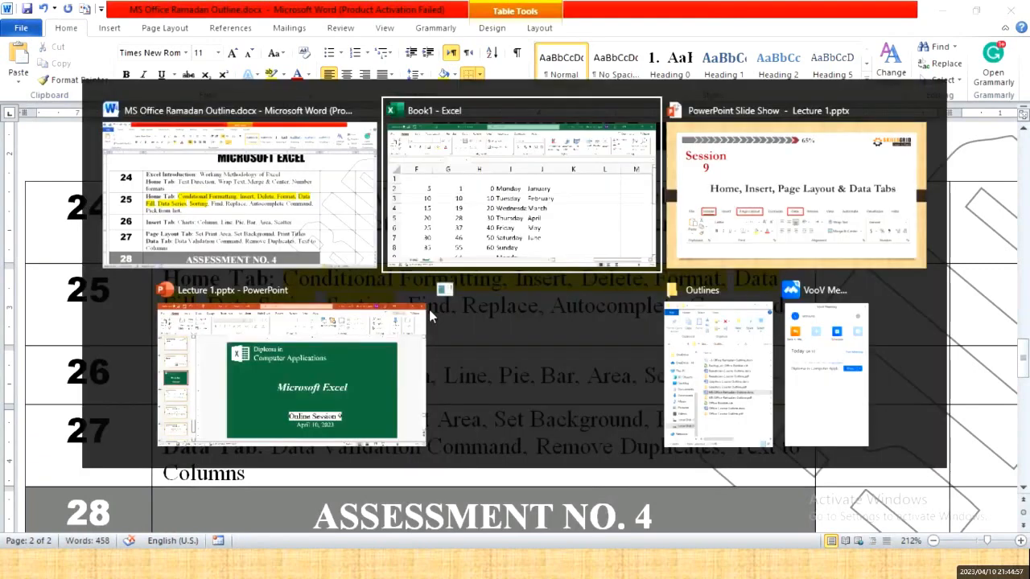
key(Right)
key(Right)
key(Right)
key(Right)
key(Right)
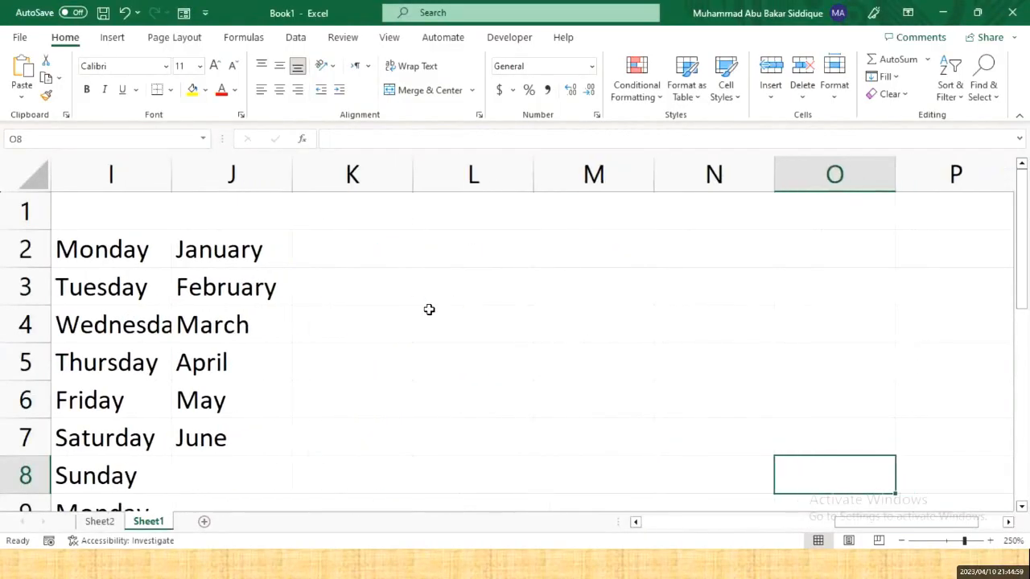
- Enter the first three student first names down column L, in L2 to L4
click(379, 236)
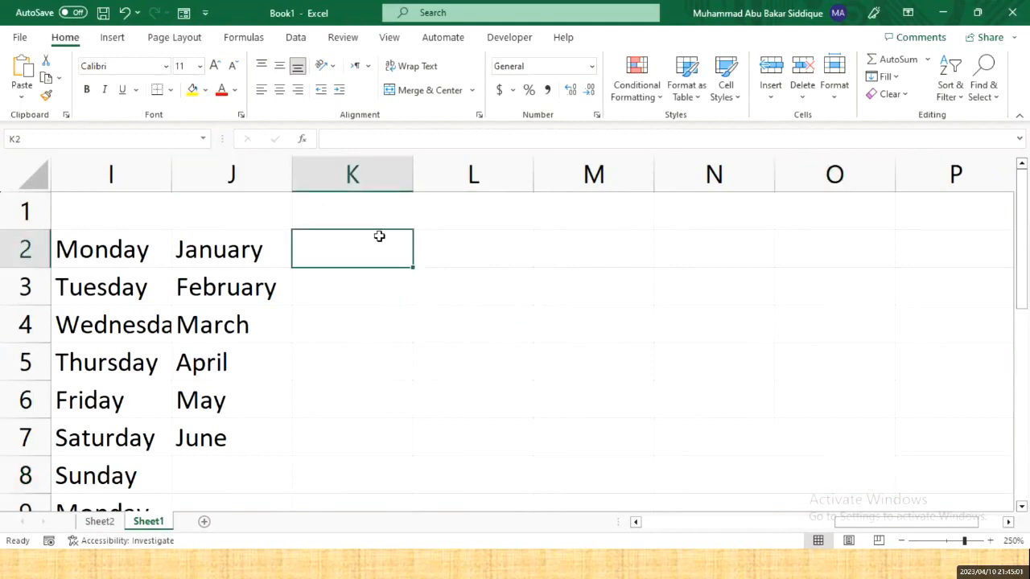
key(Right)
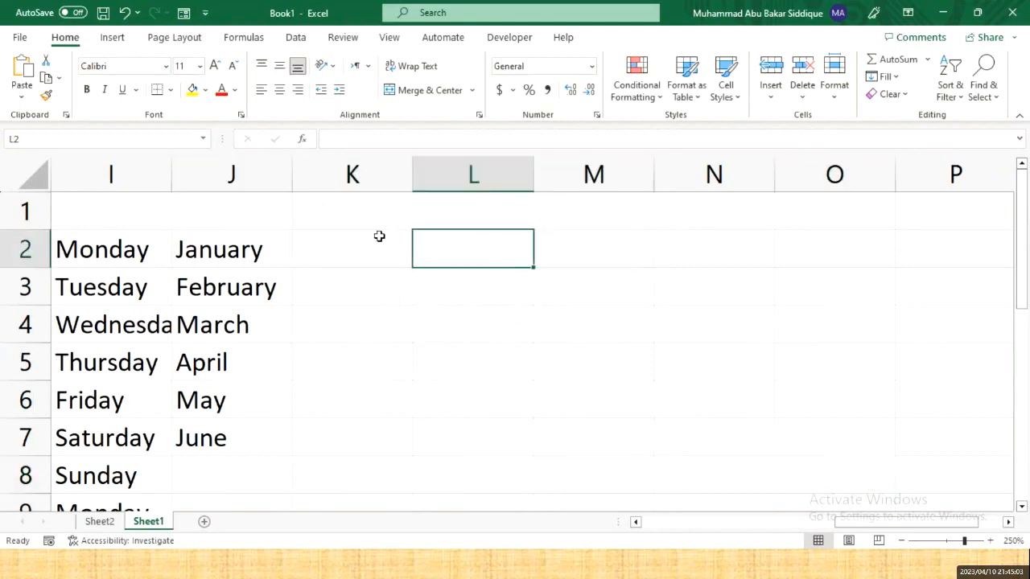
text(Hassan)
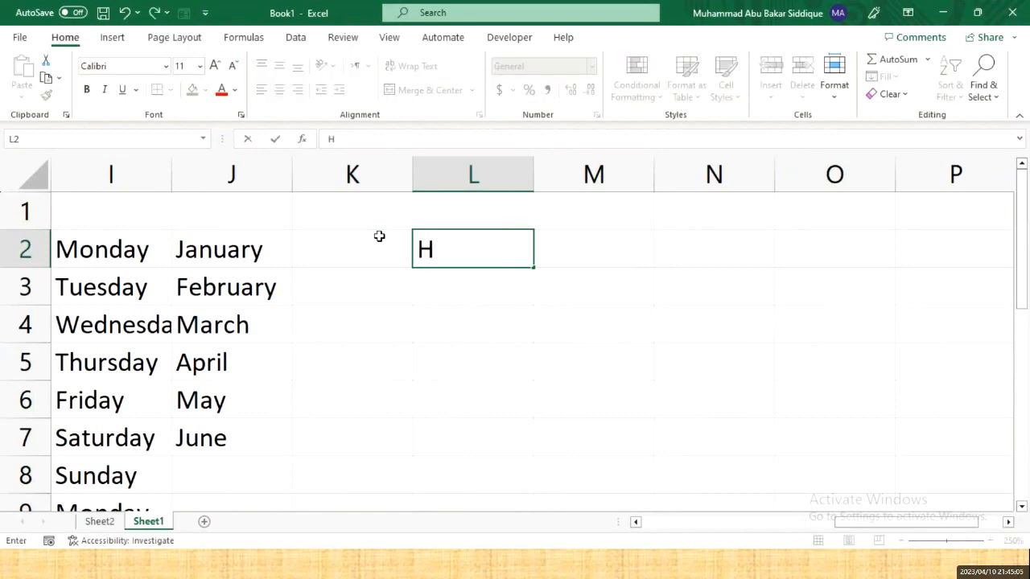
key(Return)
text(Sarfraz)
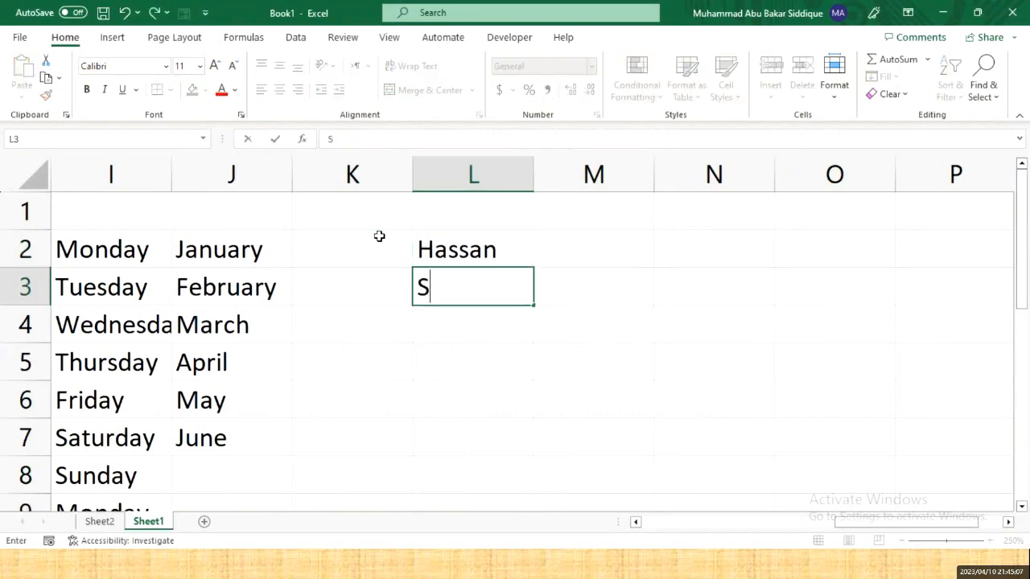
key(Return)
text(Ahmad)
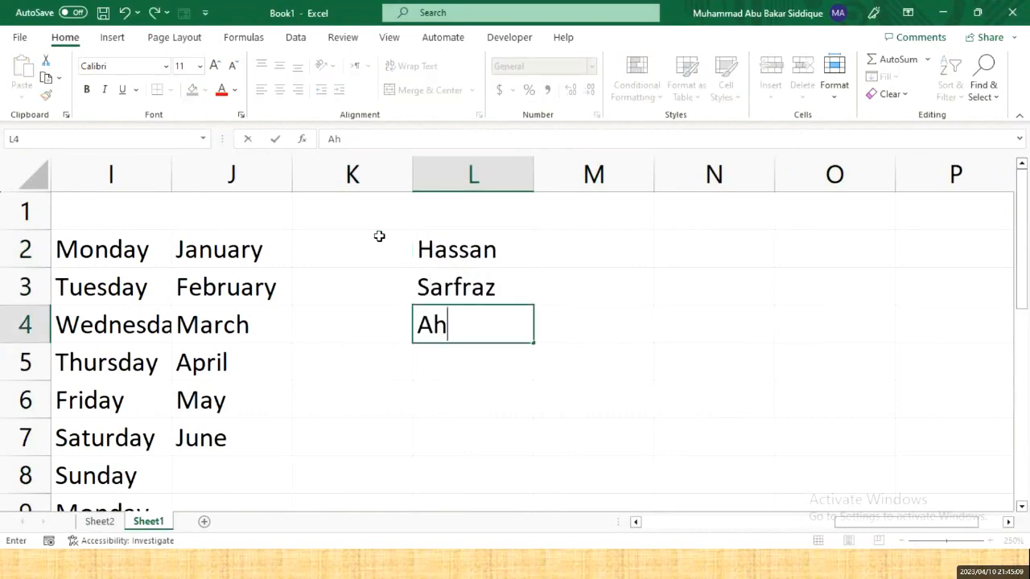
key(Return)
- Add three more first names in L5 to L7, then select the name list
text(Zahid)
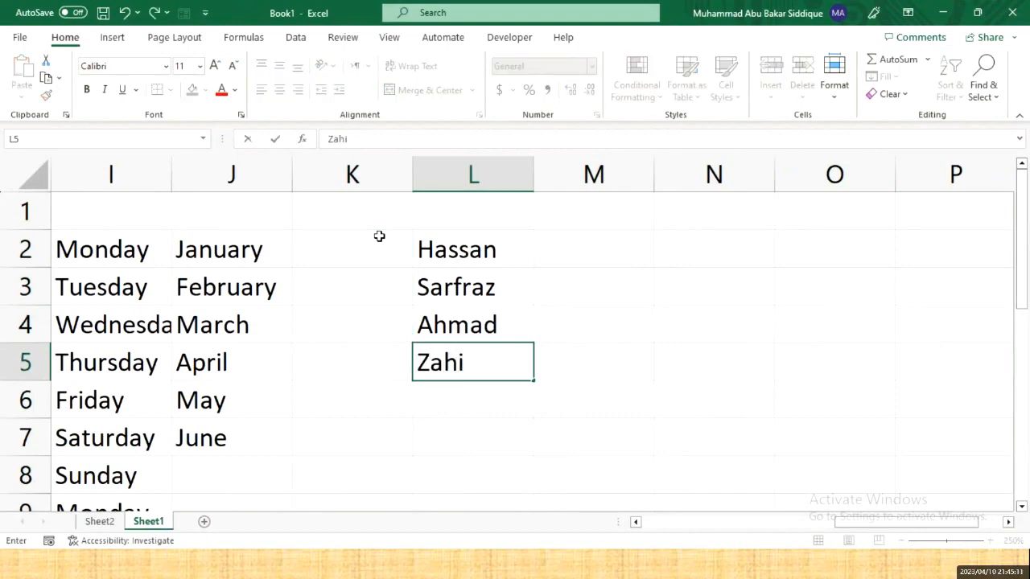
key(Return)
text(Sufian)
key(Return)
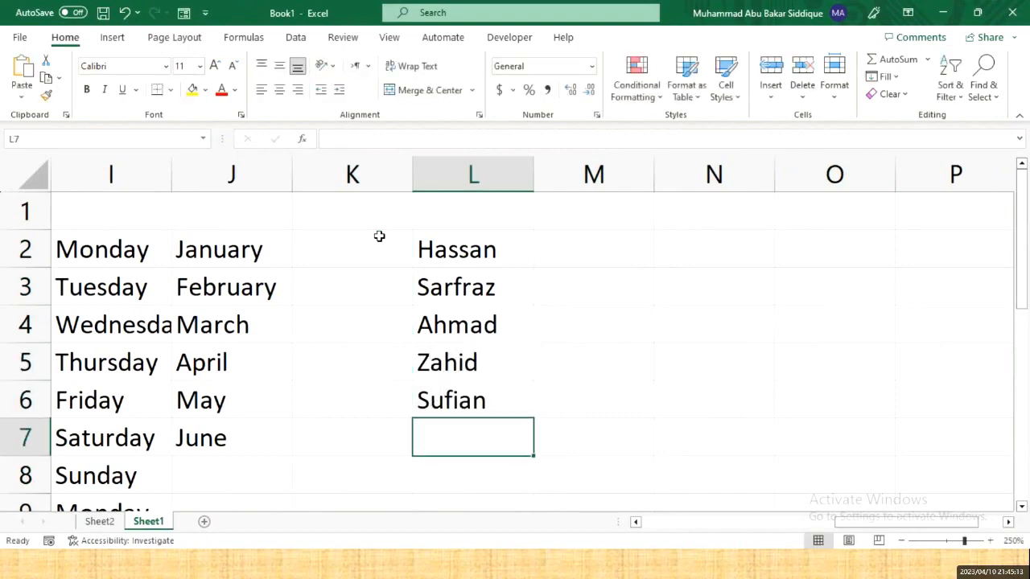
text(Tanvir)
key(Return)
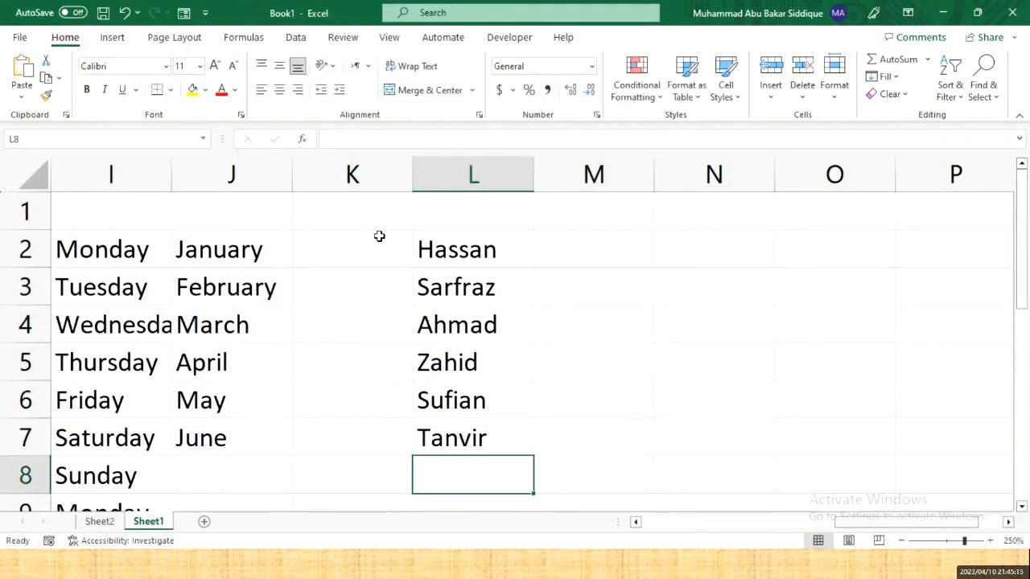
key(Up)
key(Up)
key(Up)
key(Up)
key(Up)
key(Up)
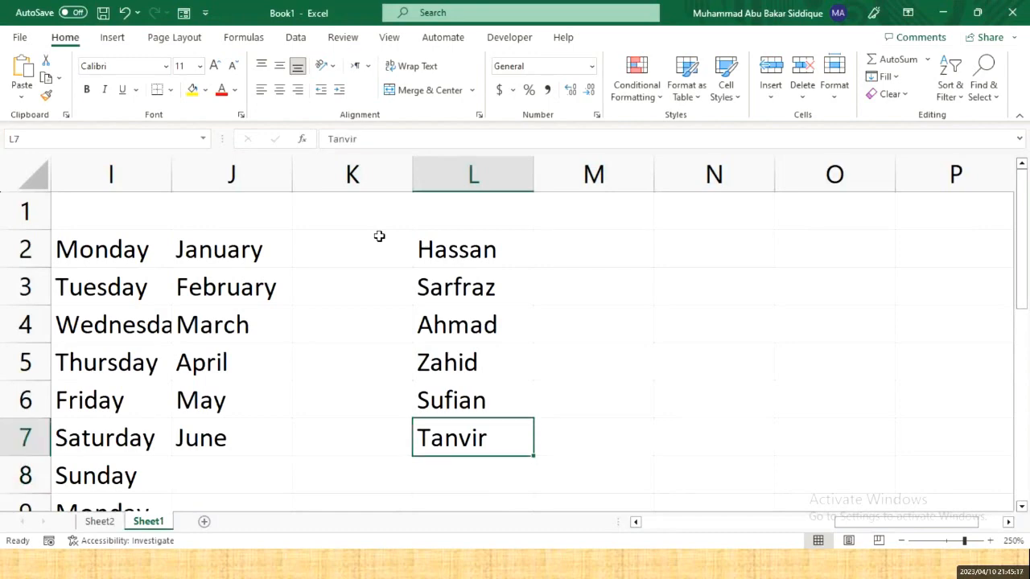
key(shift+Down)
key(shift+Down)
key(shift+Down)
key(shift+Down)
key(shift+Down)
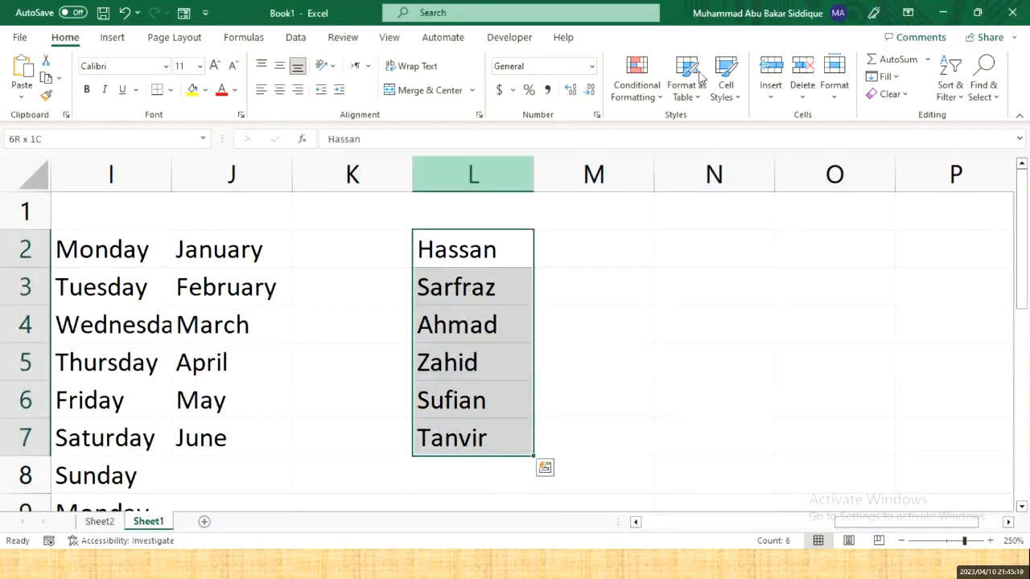
- Sort the six names in L2:L7 A to Z with Sort & Filter and check each result
click(950, 96)
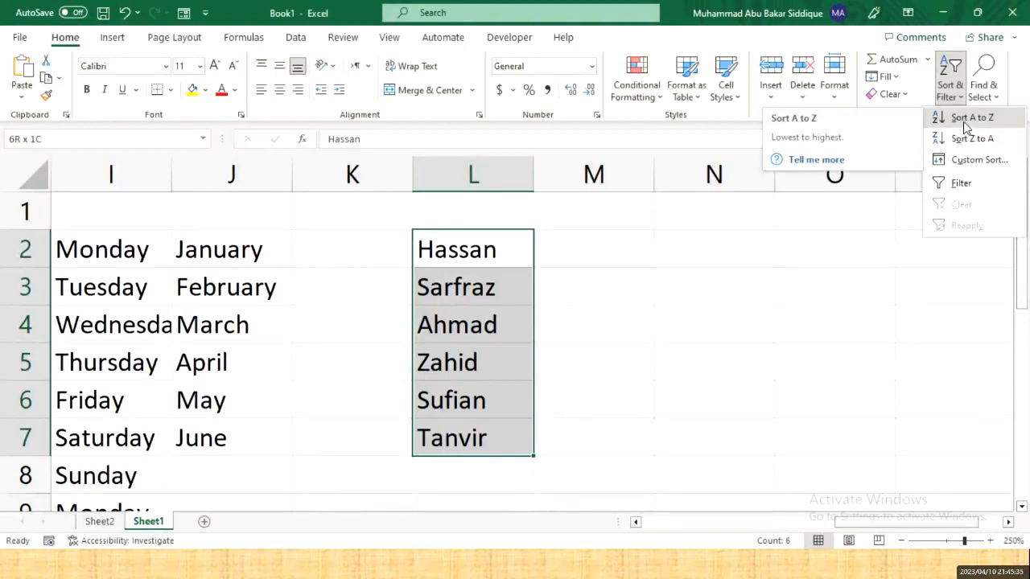
click(966, 127)
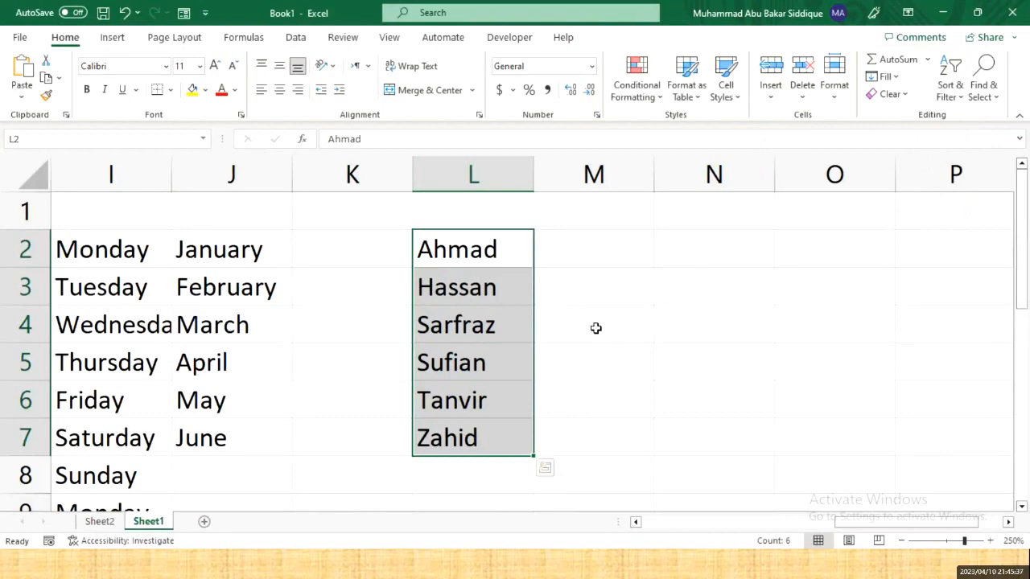
click(490, 258)
click(485, 285)
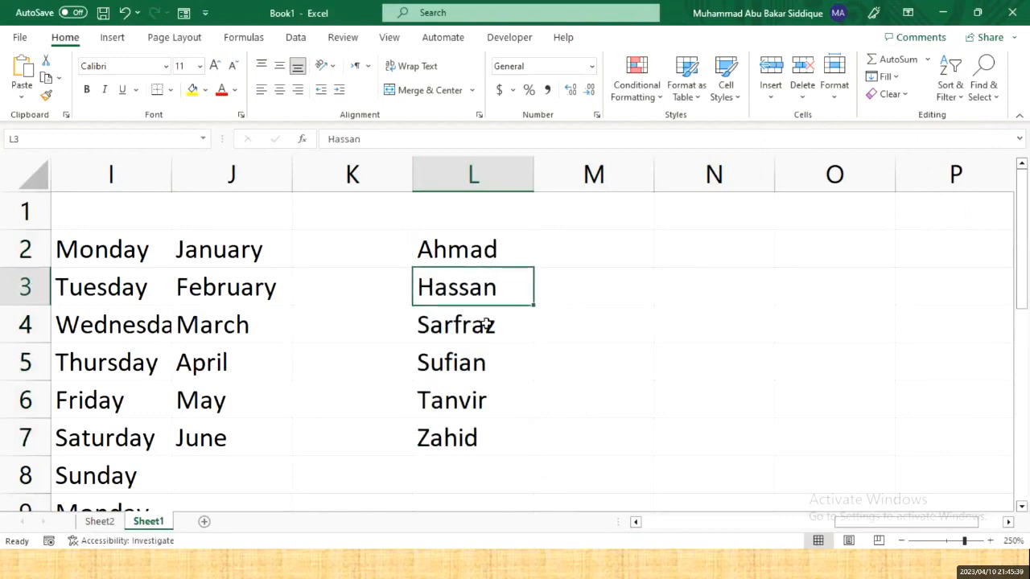
click(486, 325)
click(481, 364)
click(484, 399)
click(479, 432)
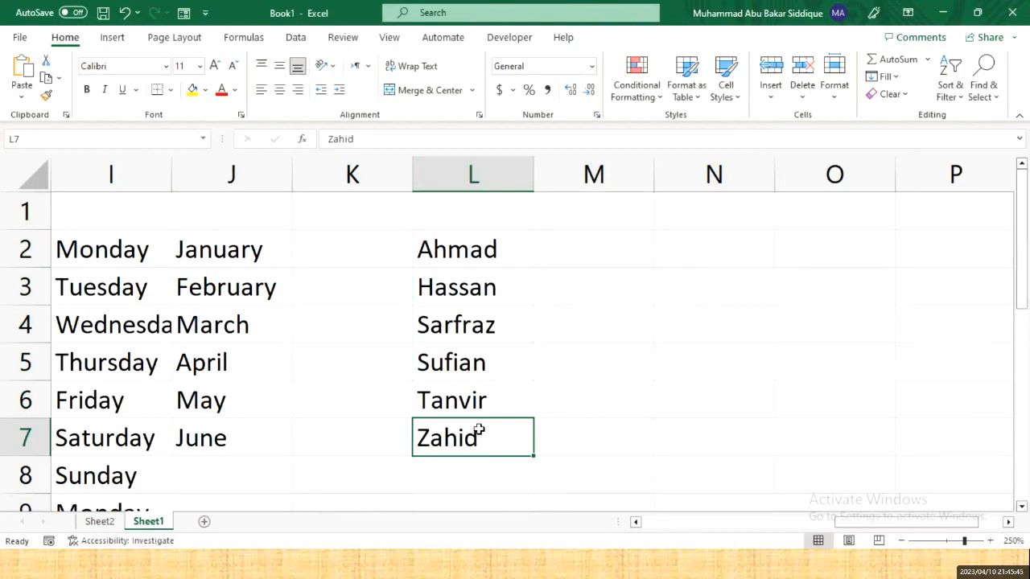
click(578, 257)
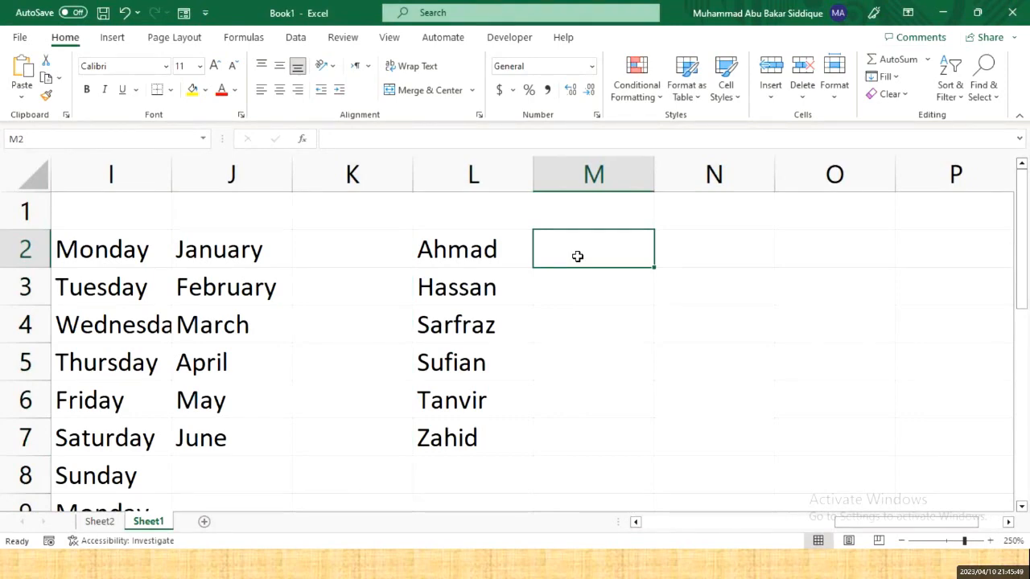
- Enter the marks 98, 54, 67 and 4 in M2 to M5
text(98)
key(Return)
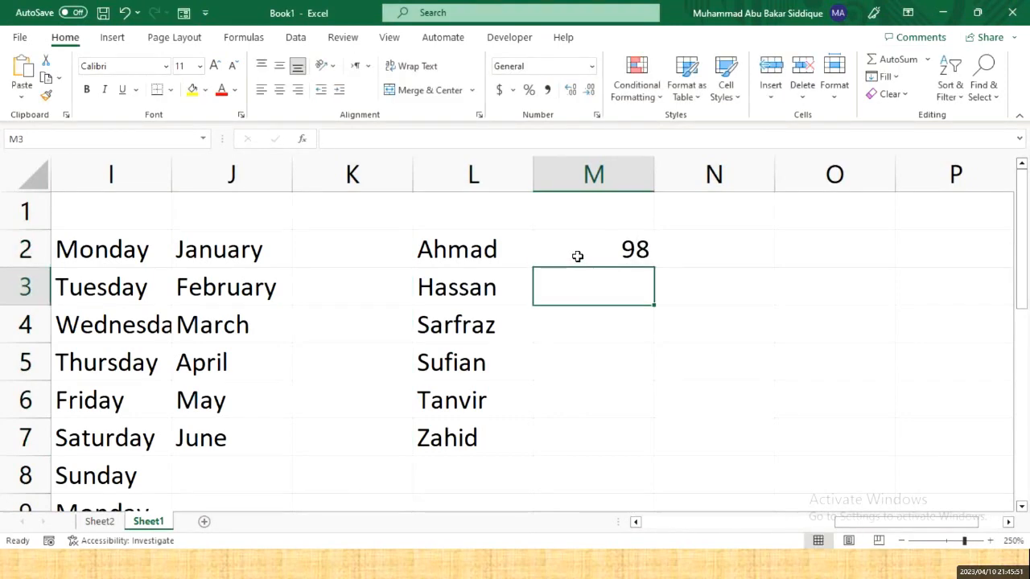
text(54)
key(Return)
text(67)
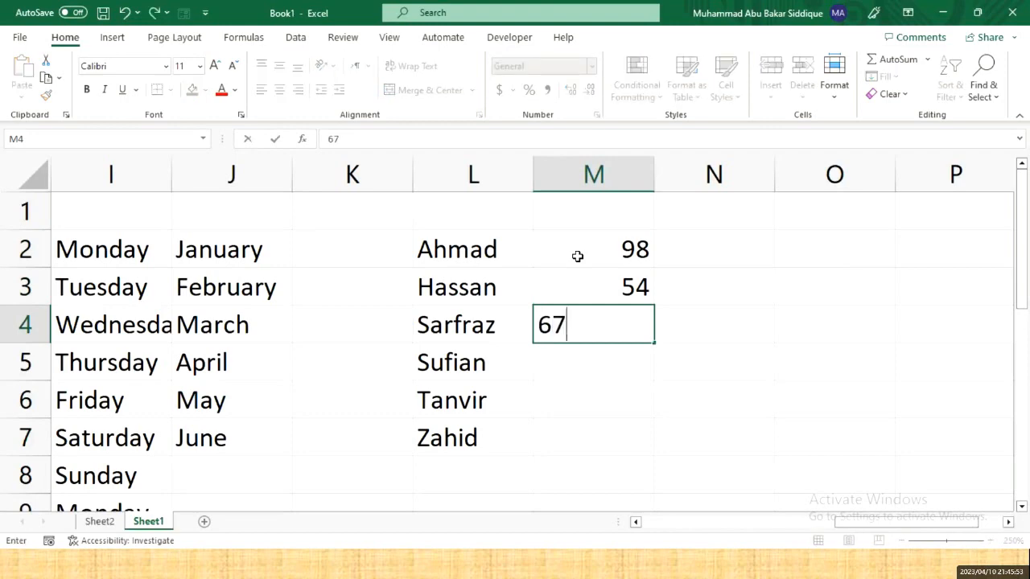
key(Return)
text(4)
key(Return)
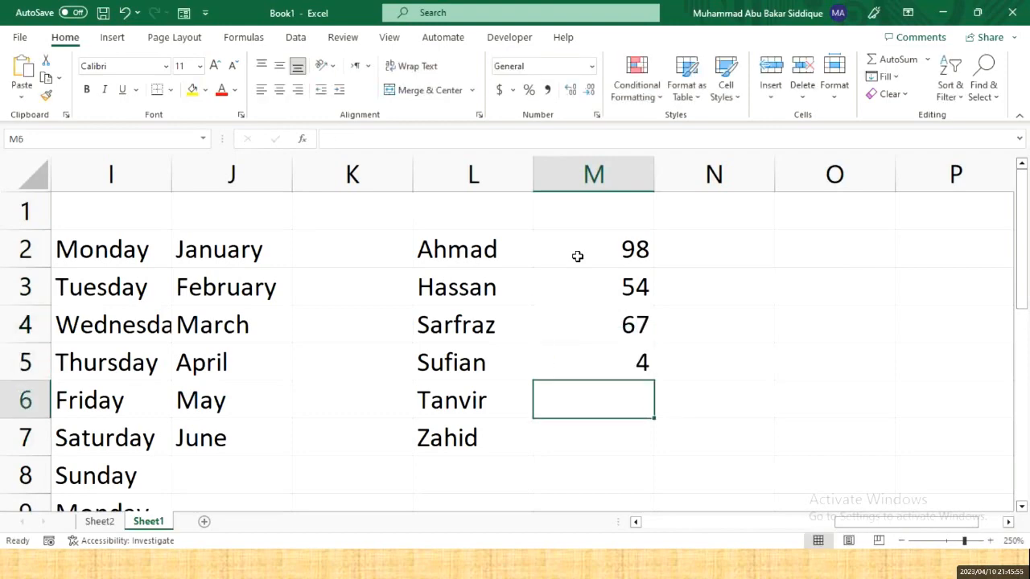
- Add the marks 53, 2 and 100 in M6 to M8, then select the marks column
text(53)
key(Return)
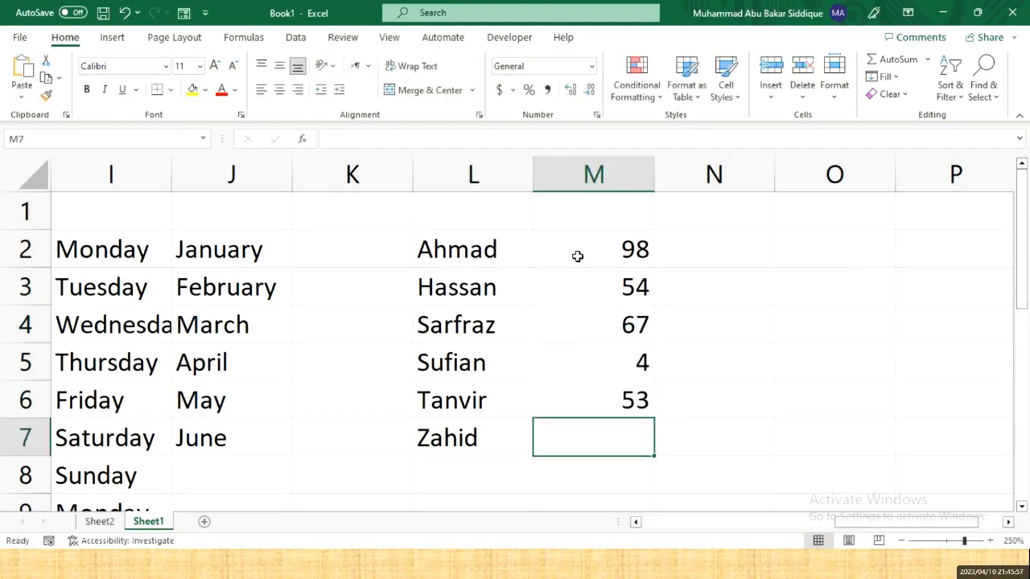
text(2)
key(Return)
text(100)
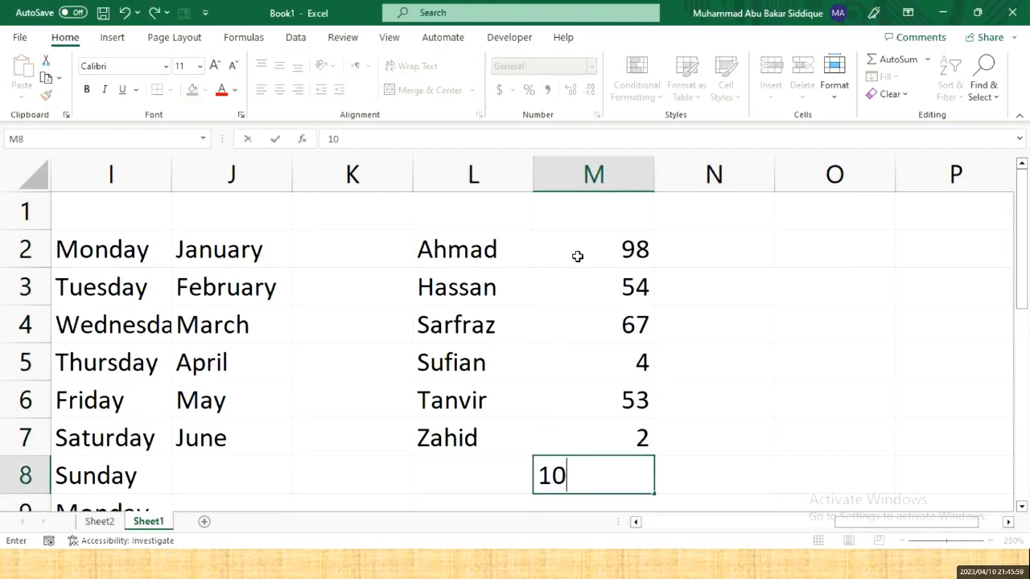
key(Return)
click(617, 211)
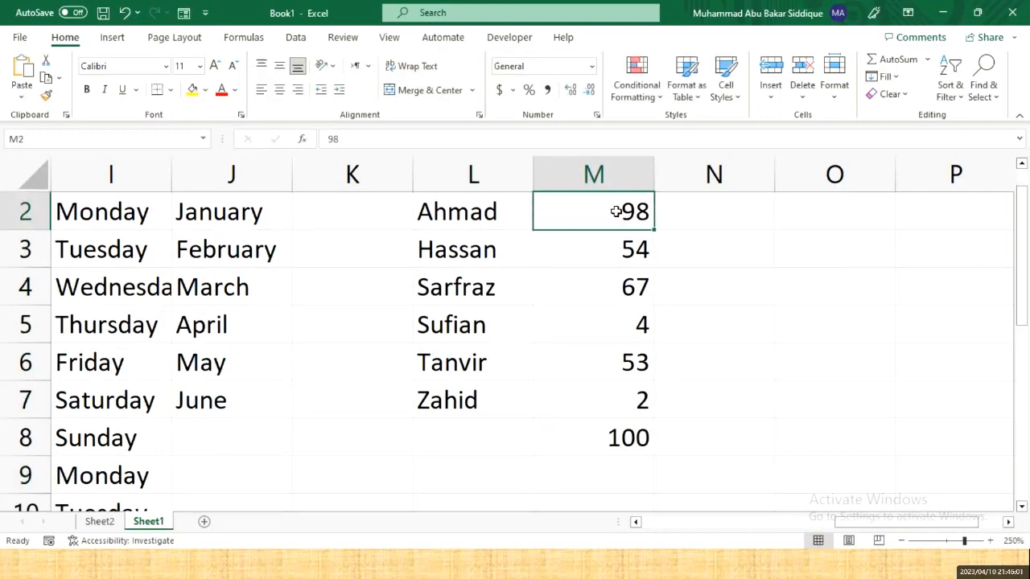
key(Up)
key(Down)
key(shift+Down)
key(shift+Down)
key(shift+Down)
key(shift+Down)
key(shift+Down)
key(shift+Down)
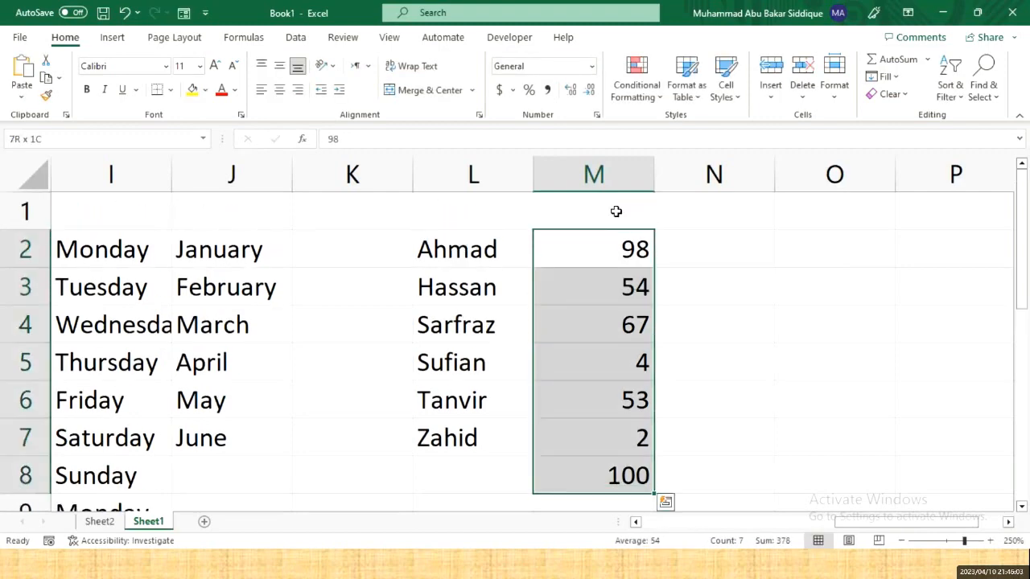
- Sort only the selected marks largest to smallest, continuing with the current selection, and review the results
click(948, 90)
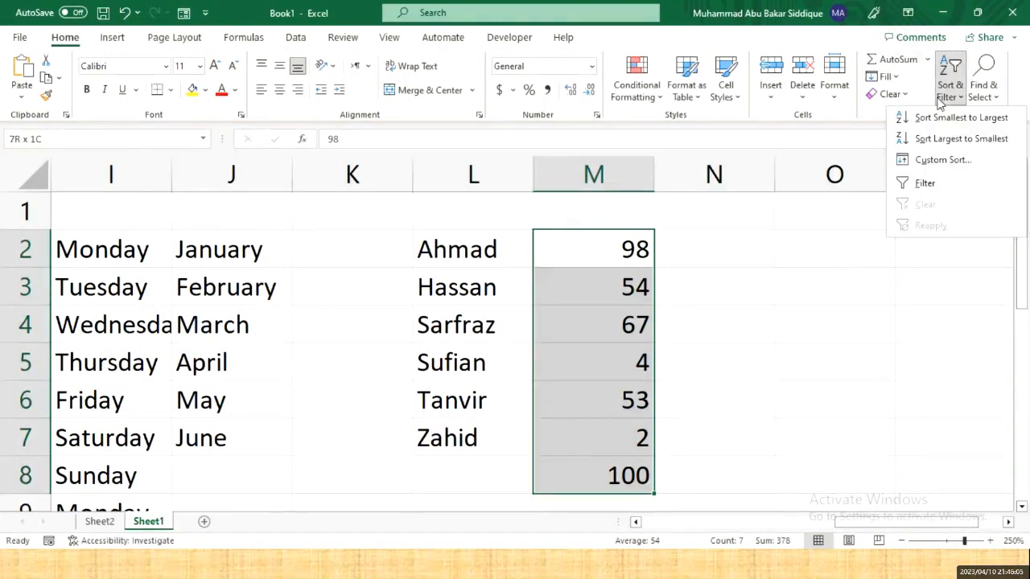
click(956, 143)
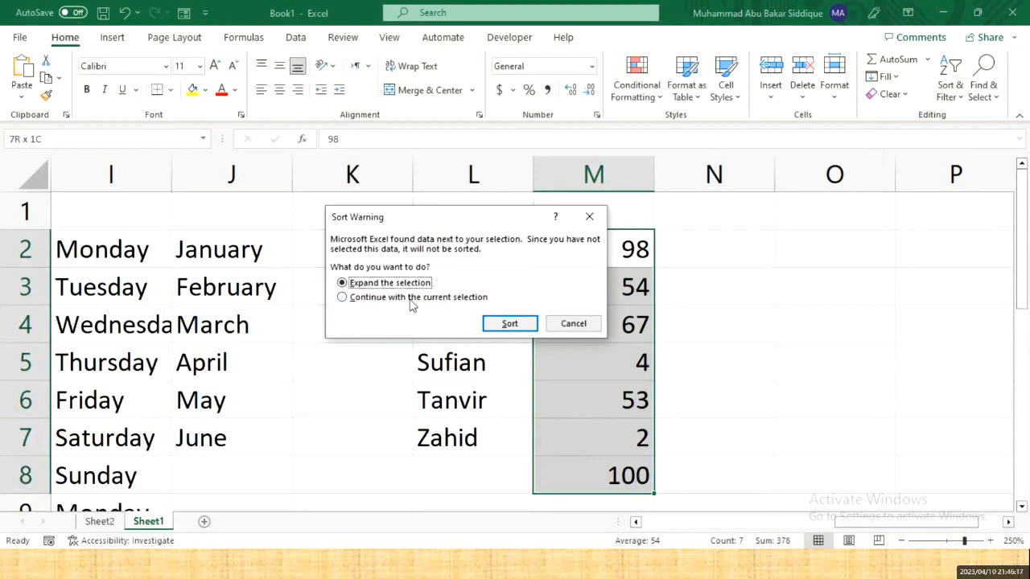
click(410, 299)
click(511, 323)
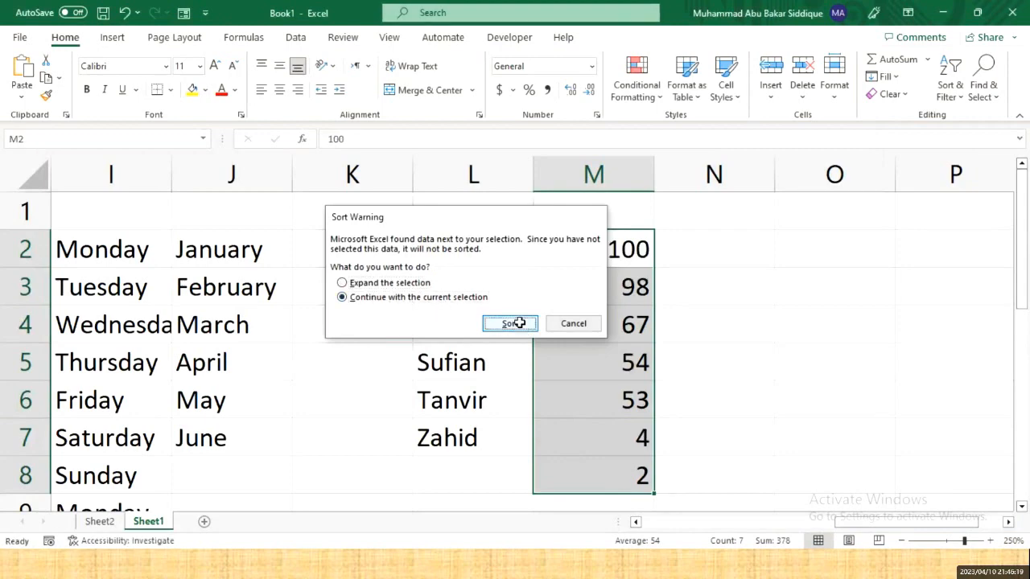
click(612, 253)
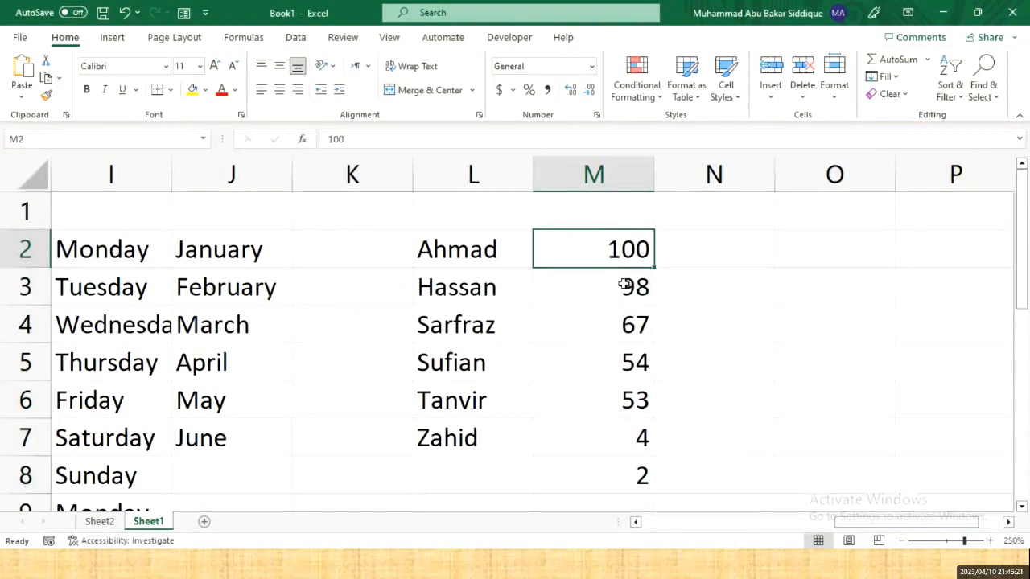
click(626, 285)
click(635, 324)
click(637, 362)
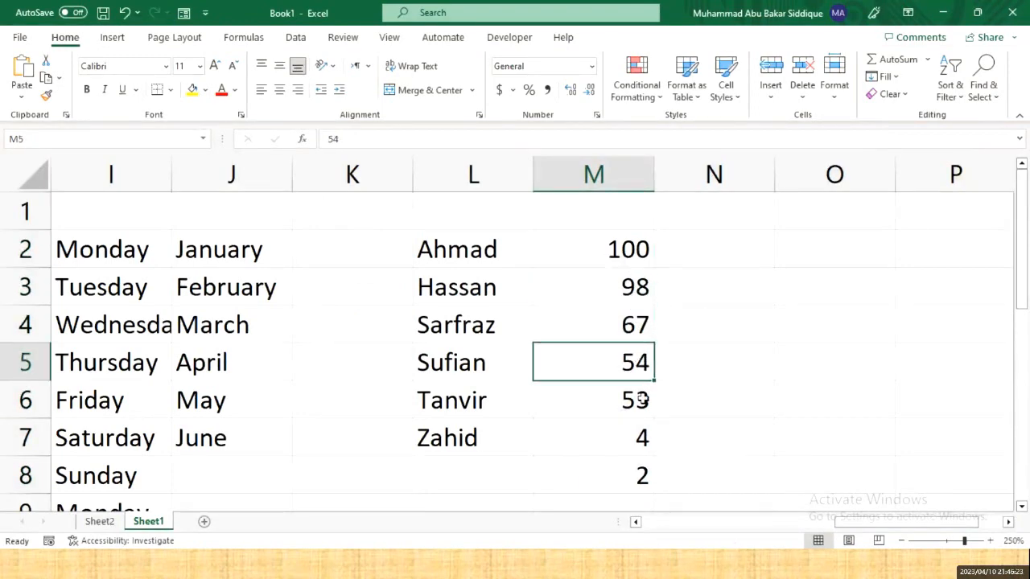
click(637, 399)
click(646, 437)
click(646, 467)
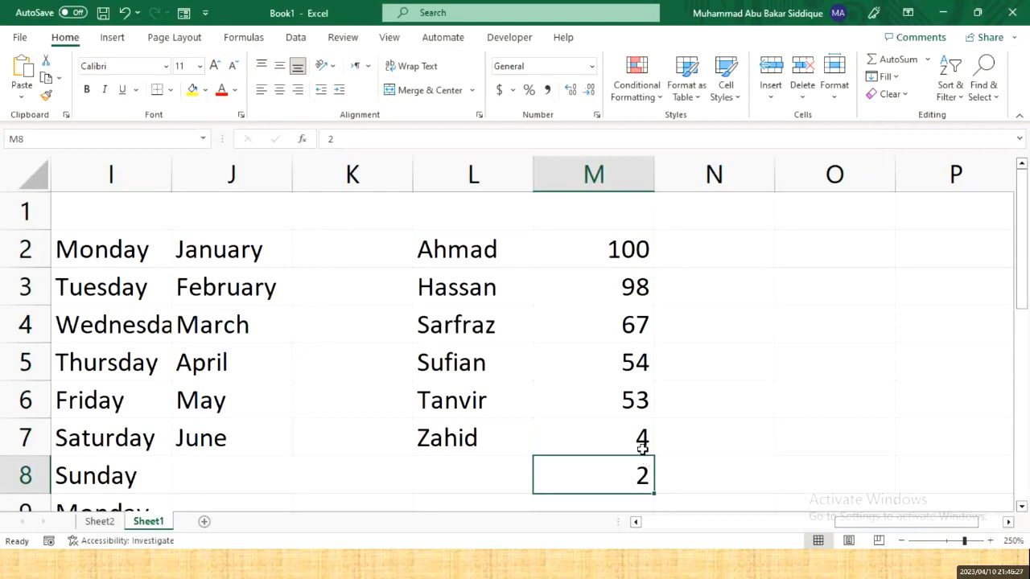
- Select the word 'Find' in topic 25 of the Word outline, then return to Excel
key(alt+Tab)
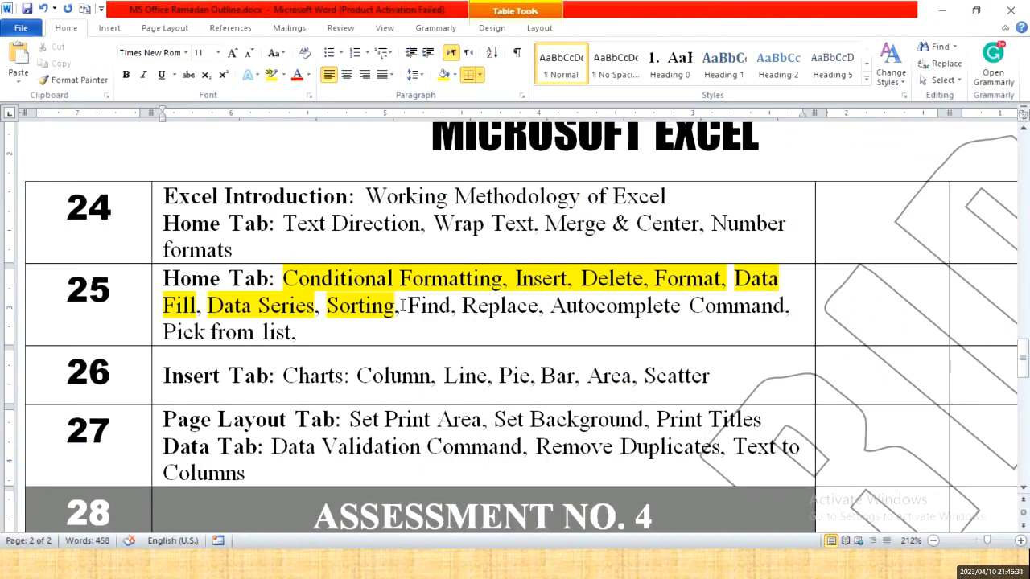
drag(407, 306, 452, 307)
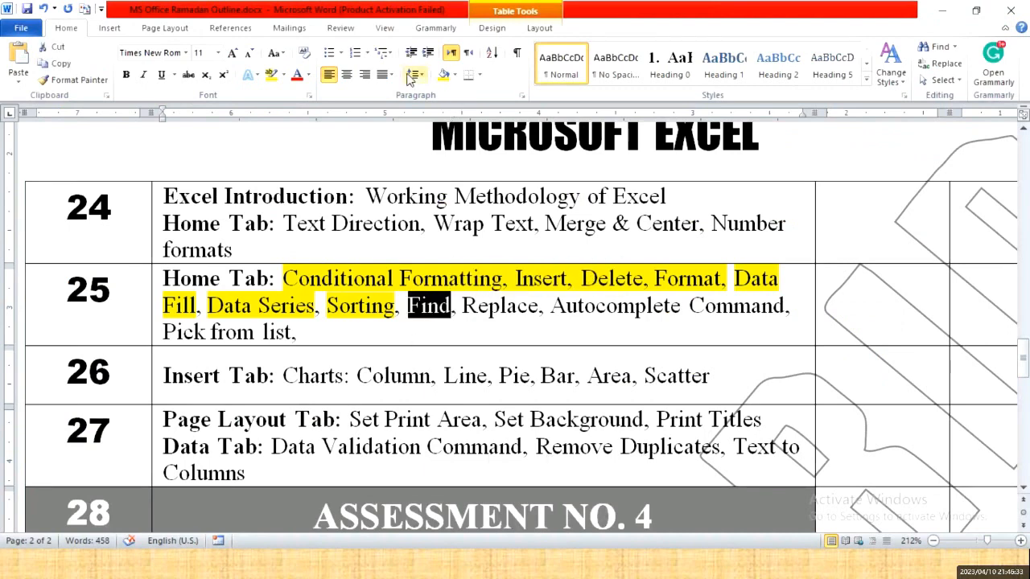
key(alt+Tab)
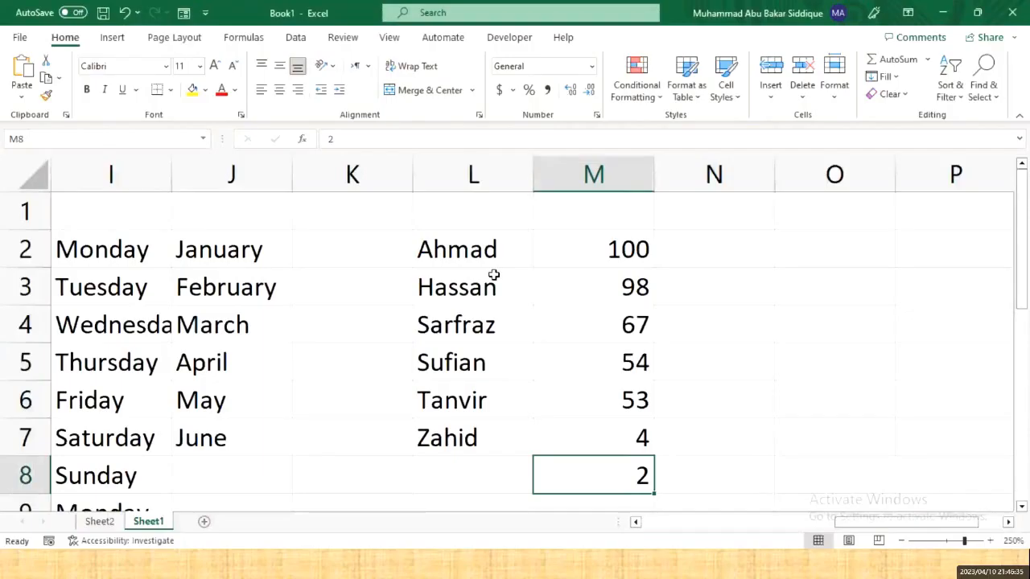
- Use Find & Select to search for 'Friday', which lands on cell I6, then close the dialog
key(Right)
key(Right)
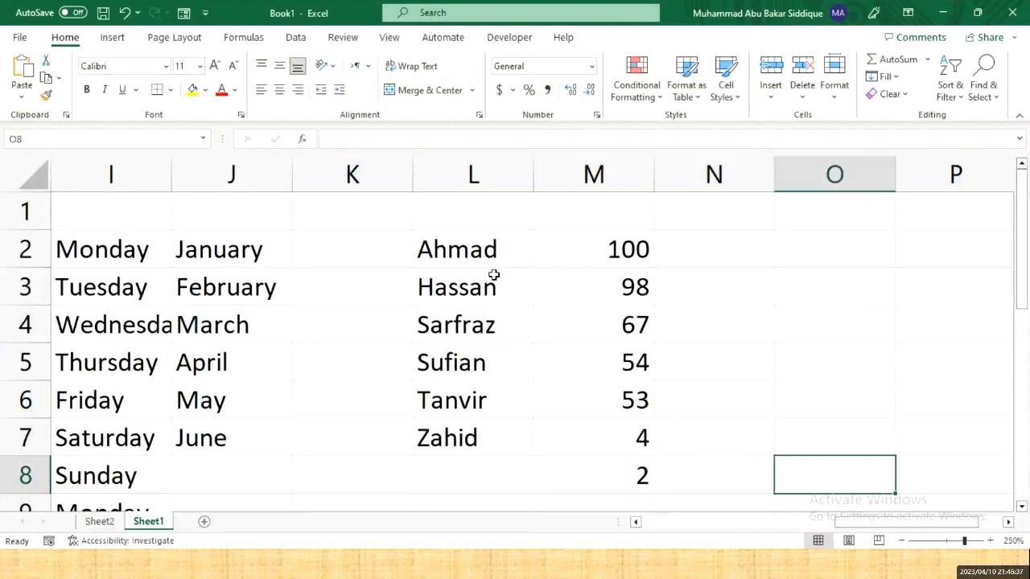
click(981, 90)
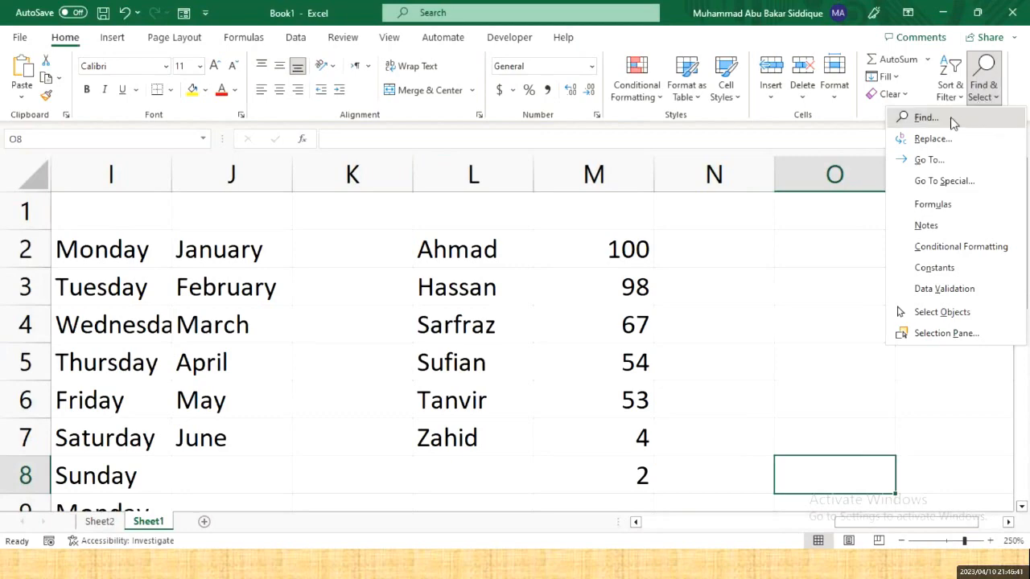
click(934, 122)
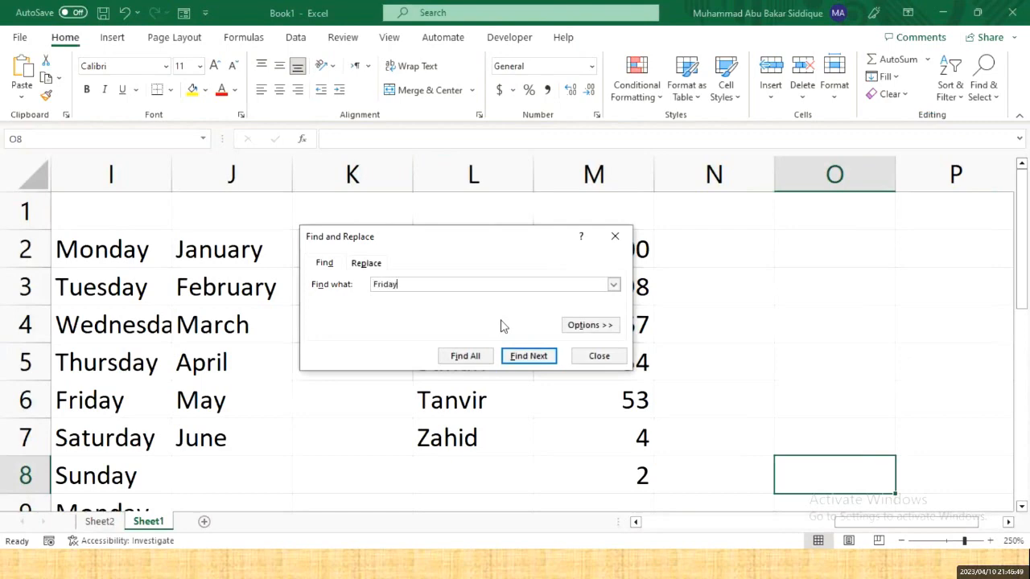
key(Return)
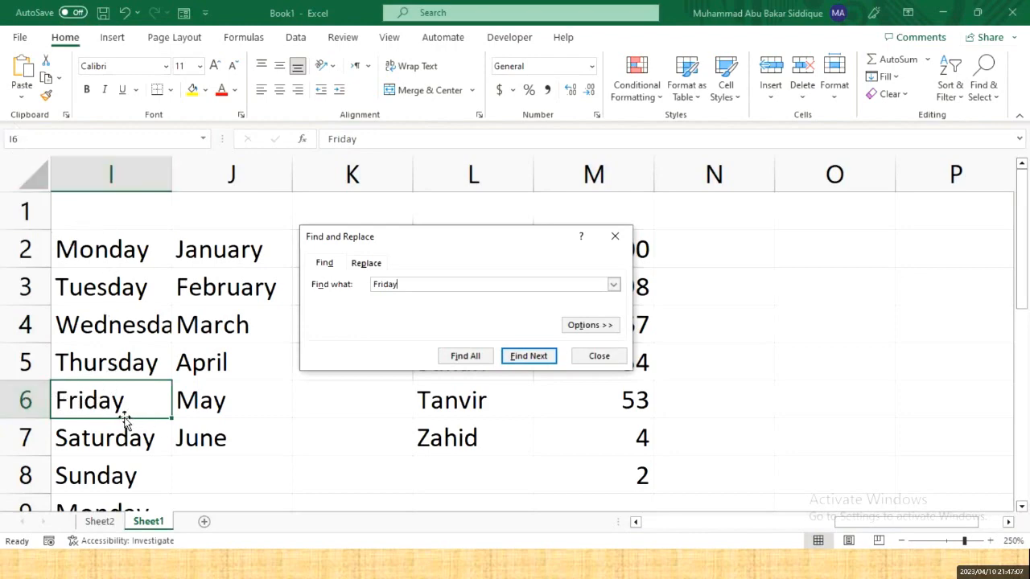
click(600, 358)
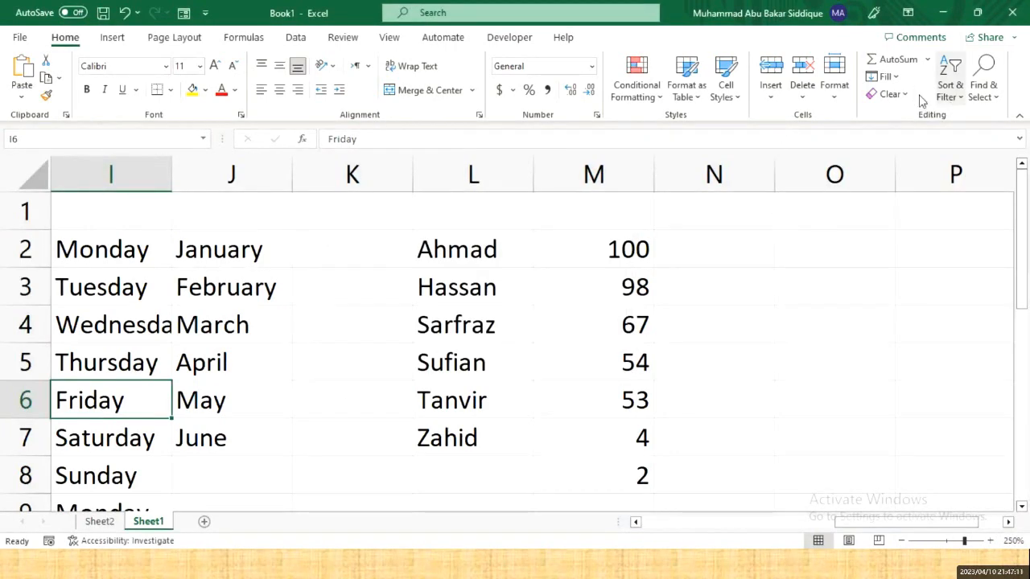
- Highlight 'Find' yellow in the Word outline and select 'Replace' before returning to Excel
key(alt+Tab)
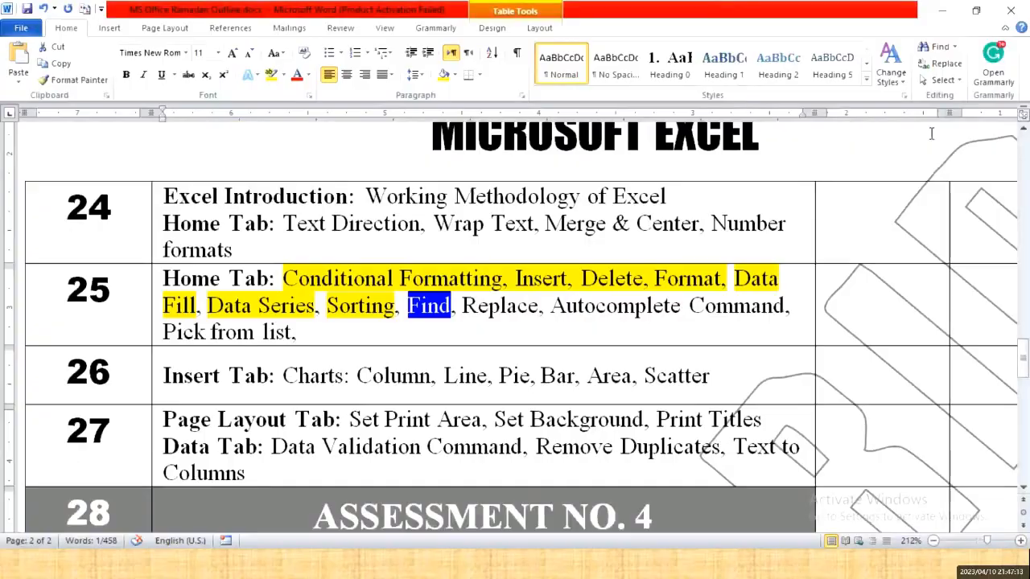
click(270, 79)
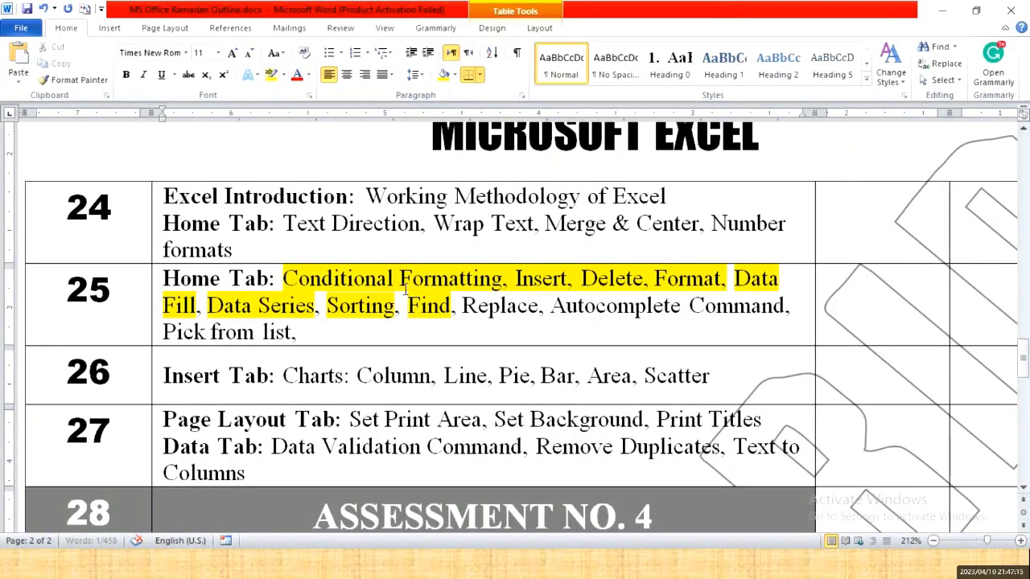
drag(462, 306, 541, 307)
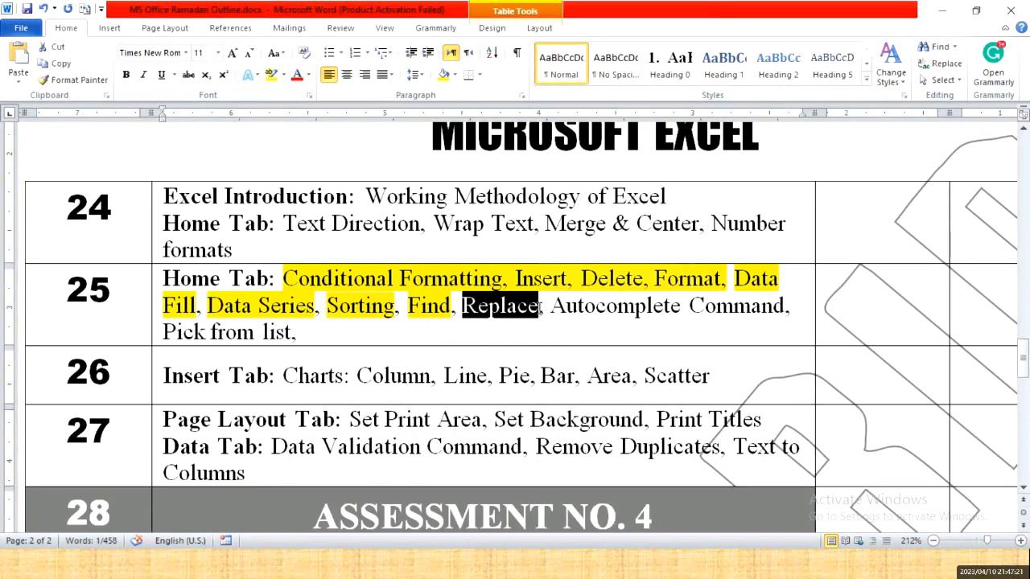
key(alt+Tab)
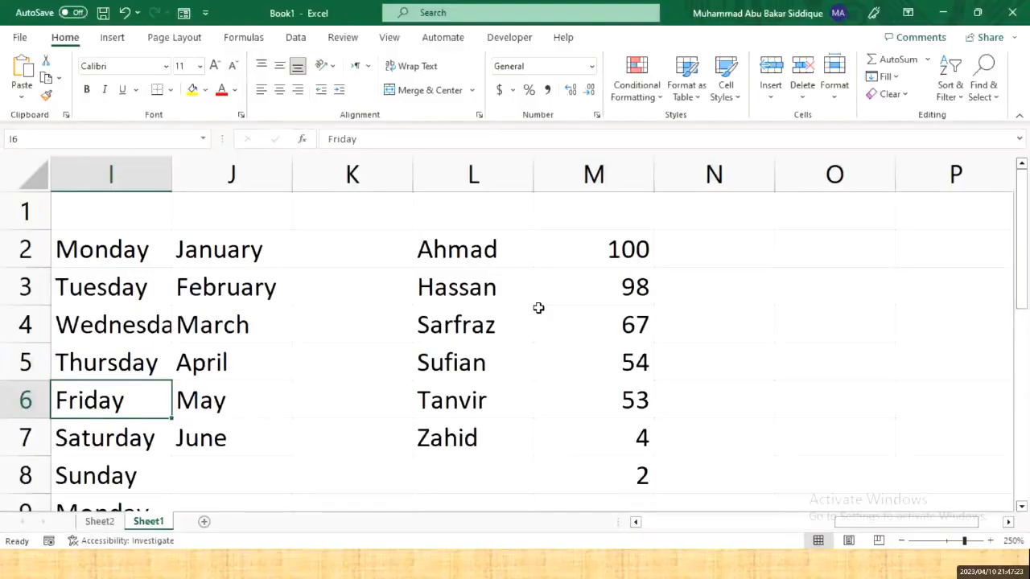
- Use Replace All to swap the first name in L6 for a new name, confirming 1 replacement
key(Right)
key(Right)
key(Right)
key(Right)
key(Right)
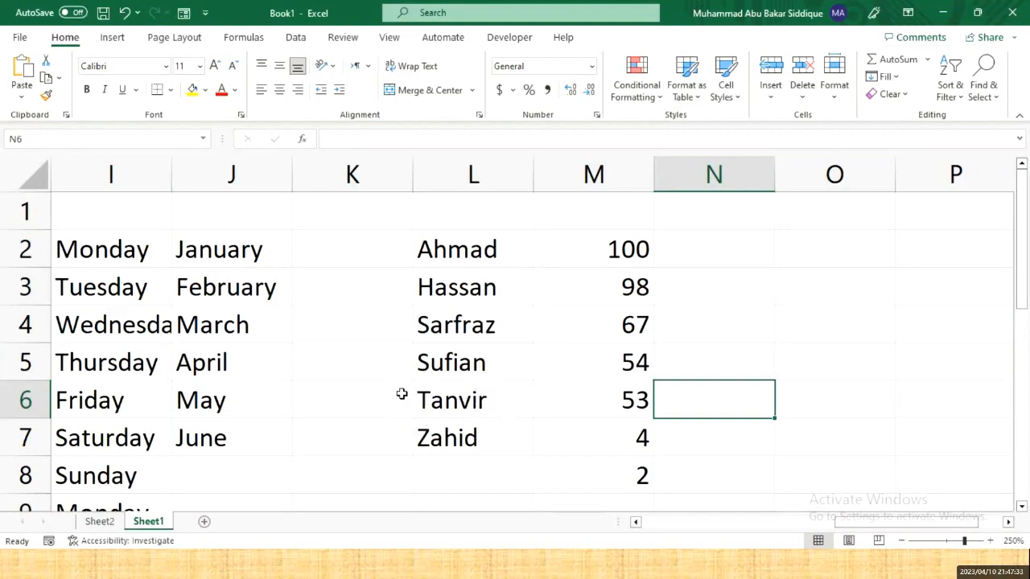
click(982, 80)
click(930, 140)
click(437, 319)
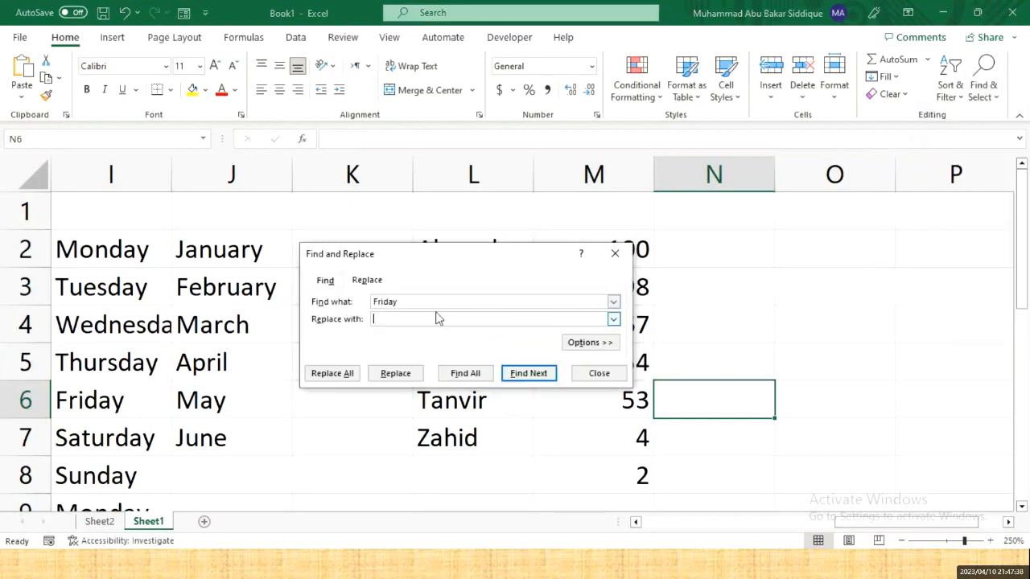
double_click(375, 305)
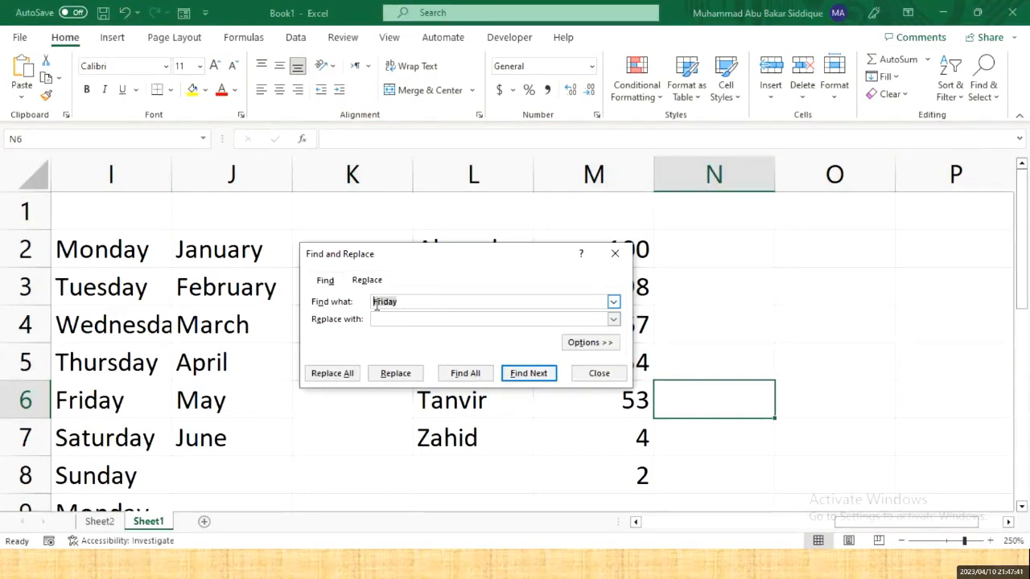
drag(405, 255, 764, 196)
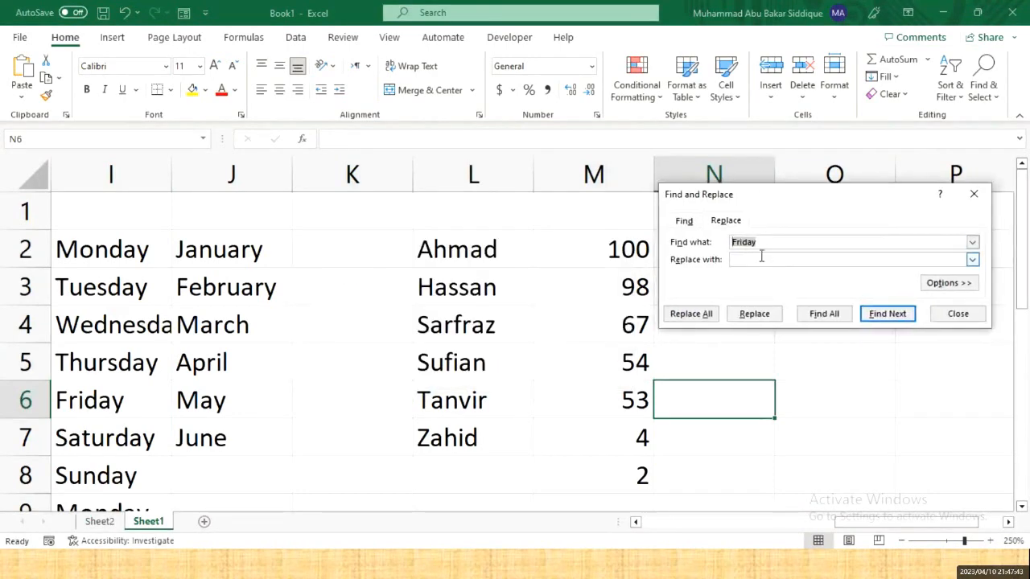
text(Tanvir)
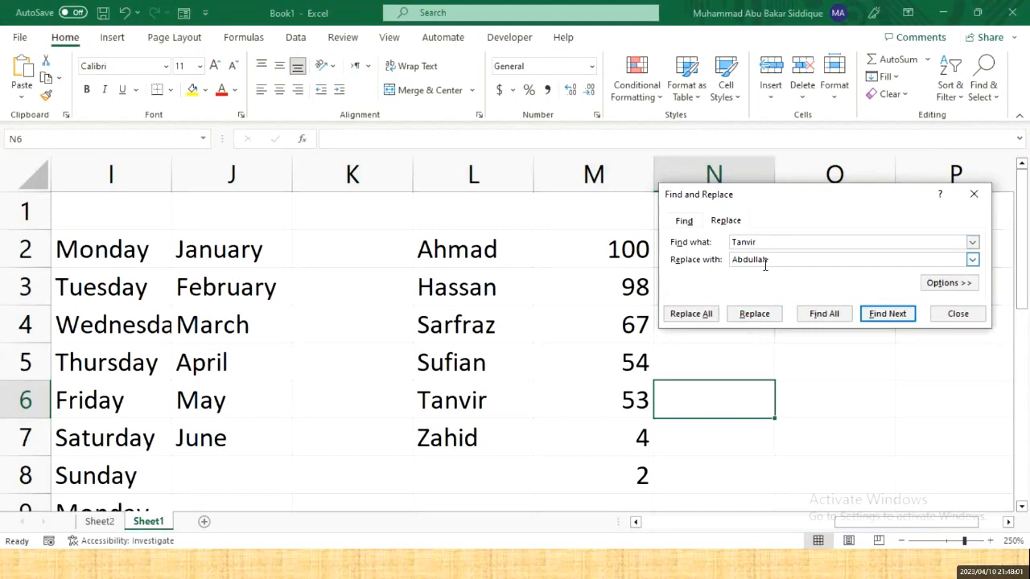
click(689, 317)
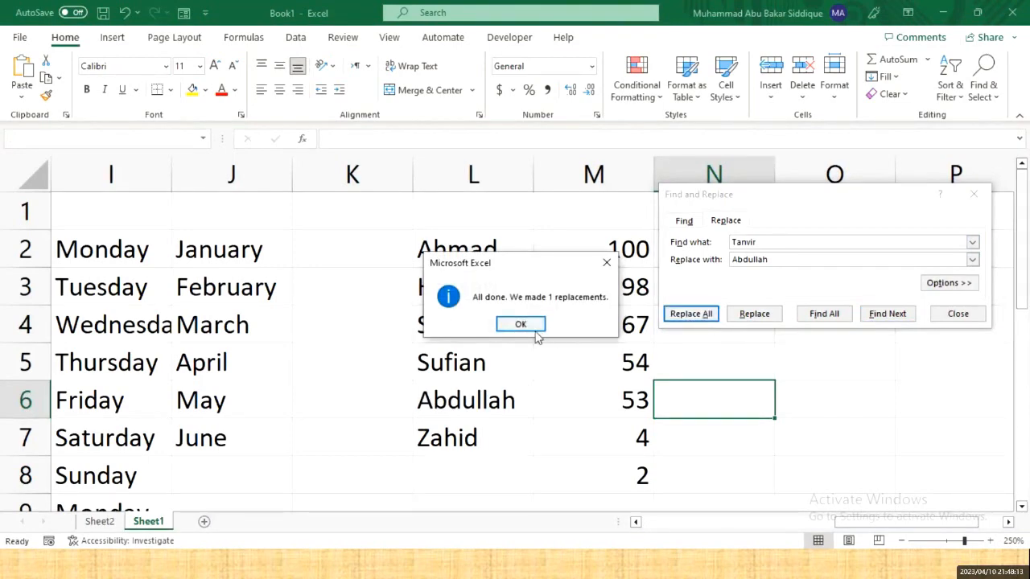
click(523, 325)
click(416, 396)
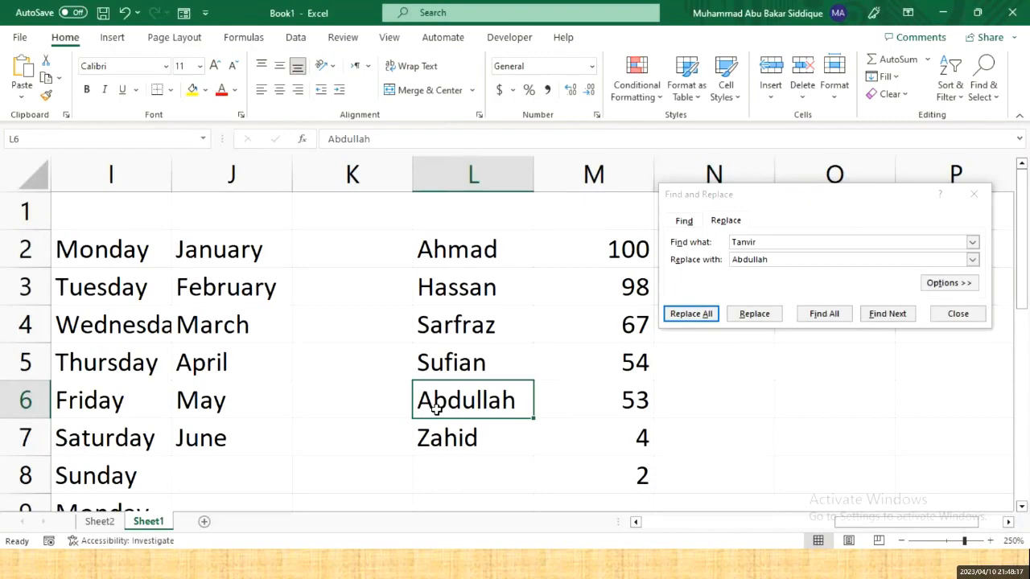
click(943, 316)
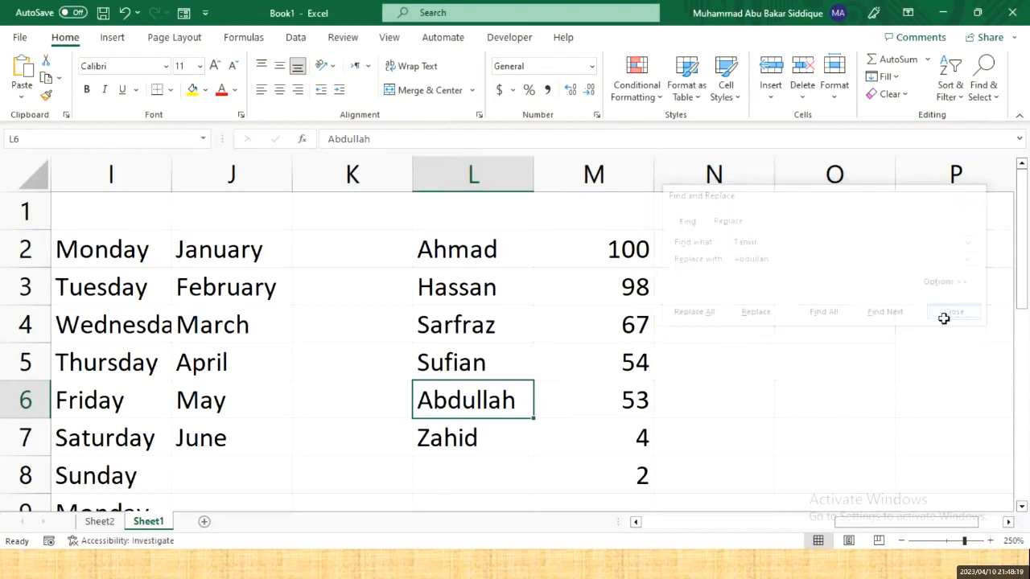
key(alt+Tab)
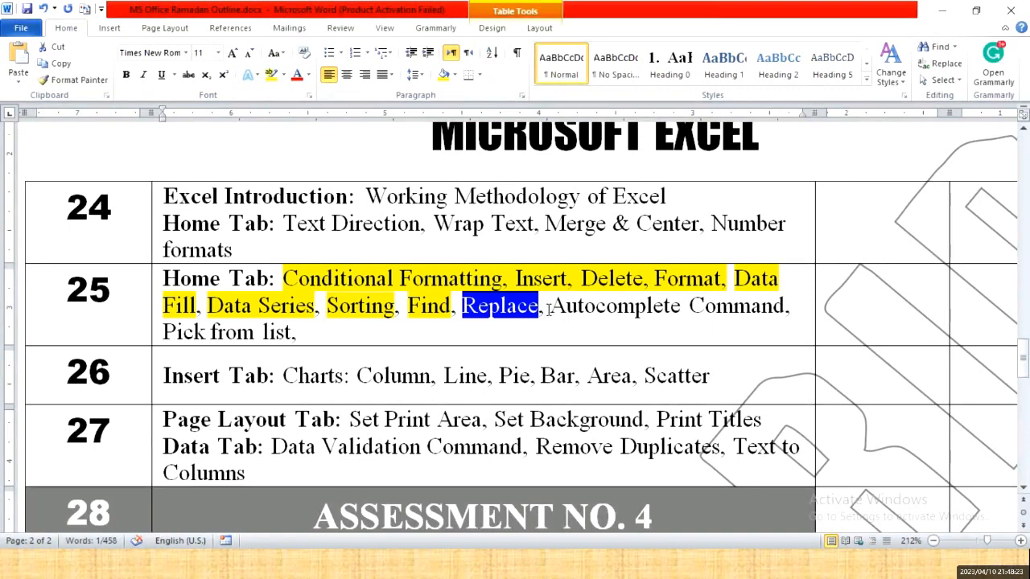
drag(550, 309, 779, 317)
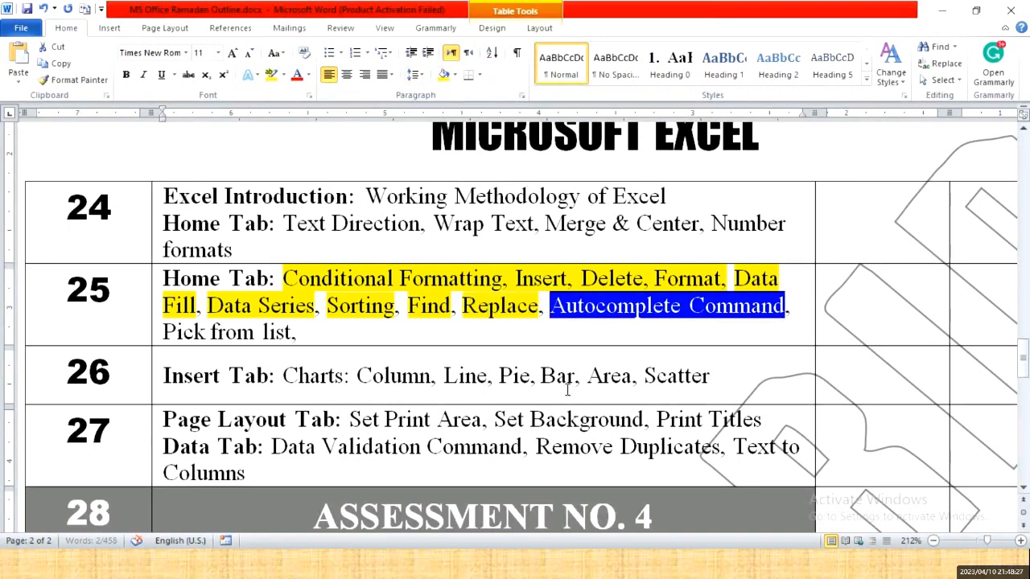
key(alt+Tab)
key(Right)
key(Right)
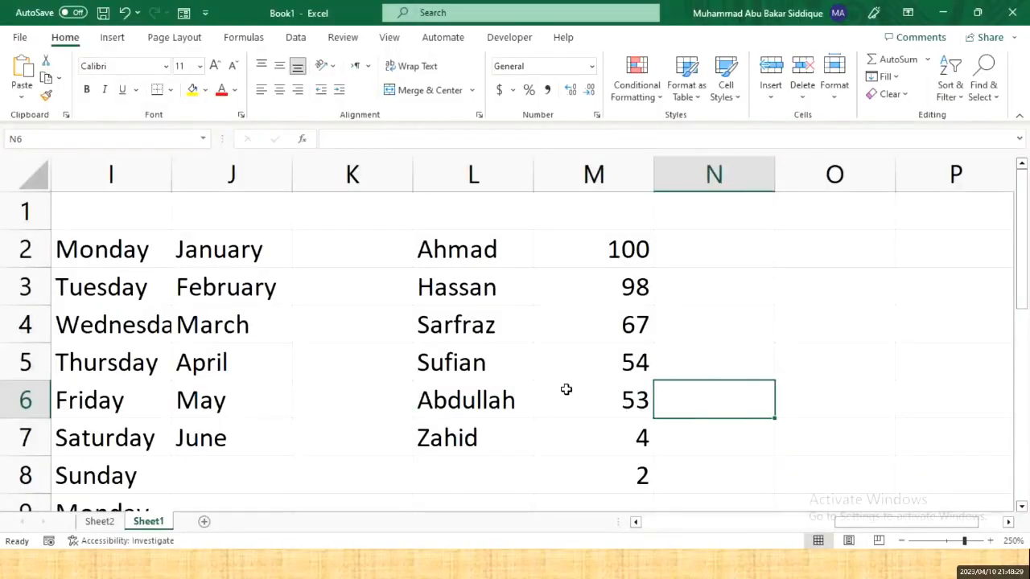
- Start the city list with Karachi, Islamabad and Peshawar in O2 to O4
key(Up)
key(Up)
key(Up)
key(Right)
key(Up)
scroll(567, 390, right, 1)
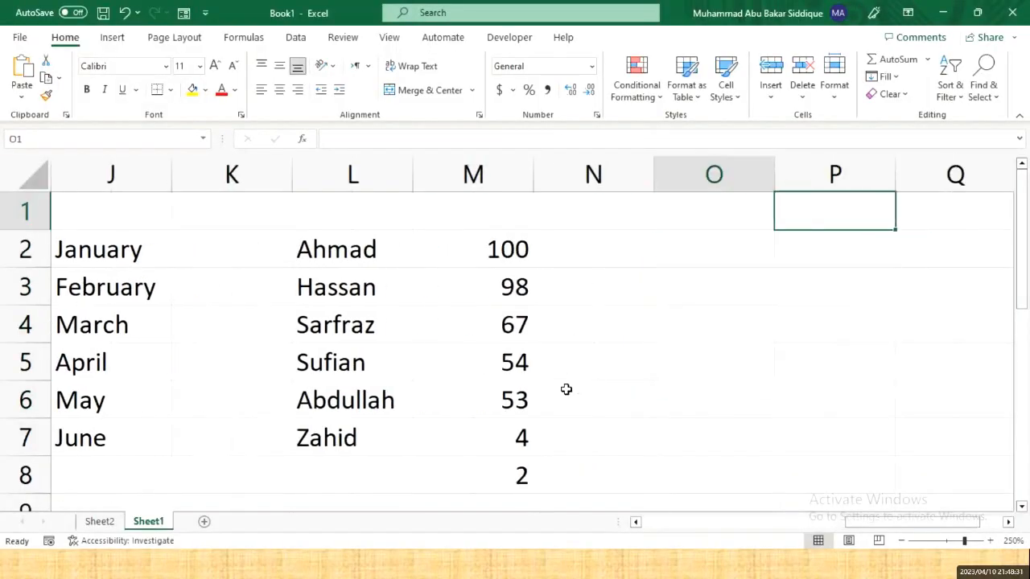
text(Karachi)
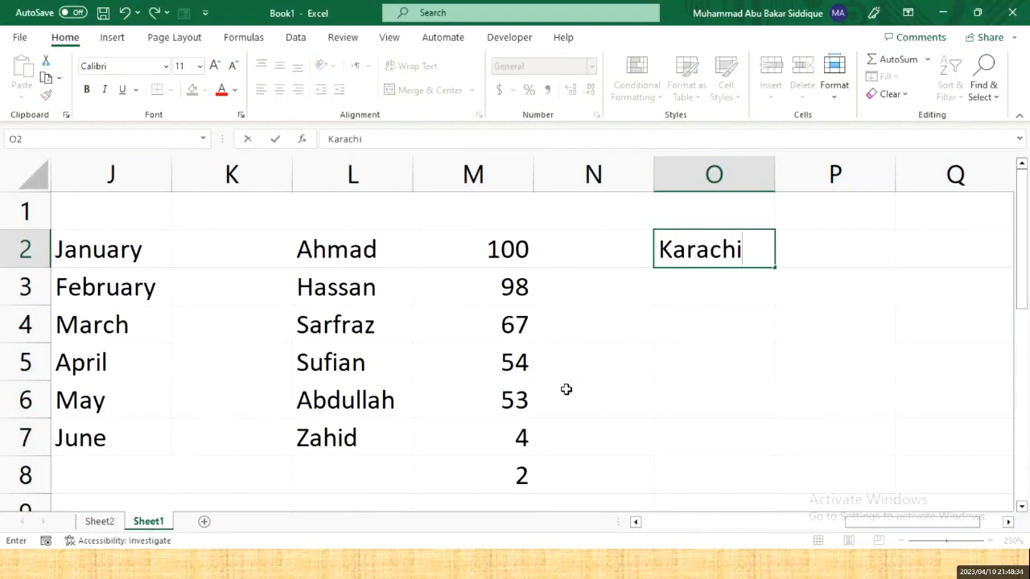
key(Return)
text(Islamabad)
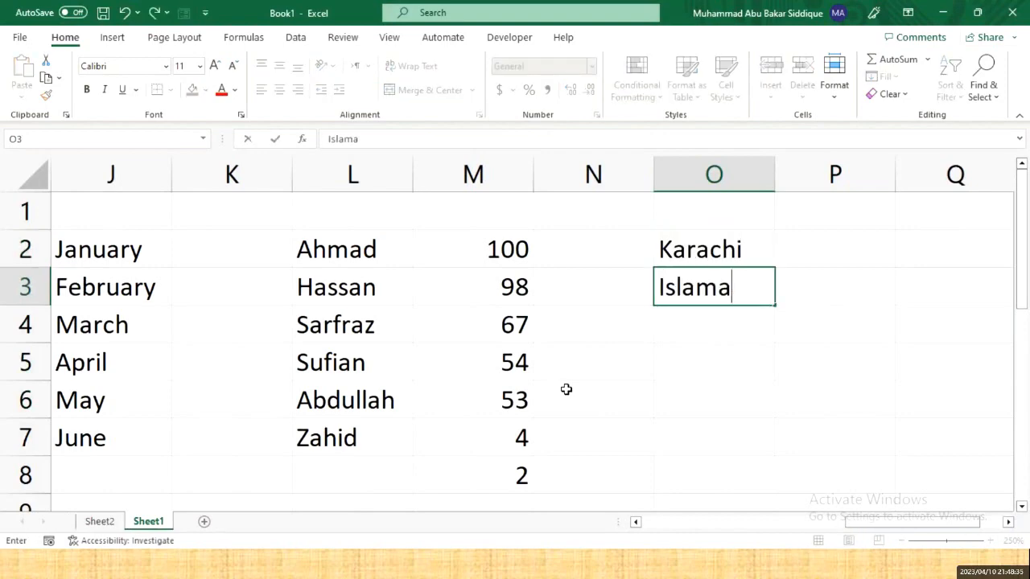
key(Return)
text(Pa)
key(BackSpace)
text(u)
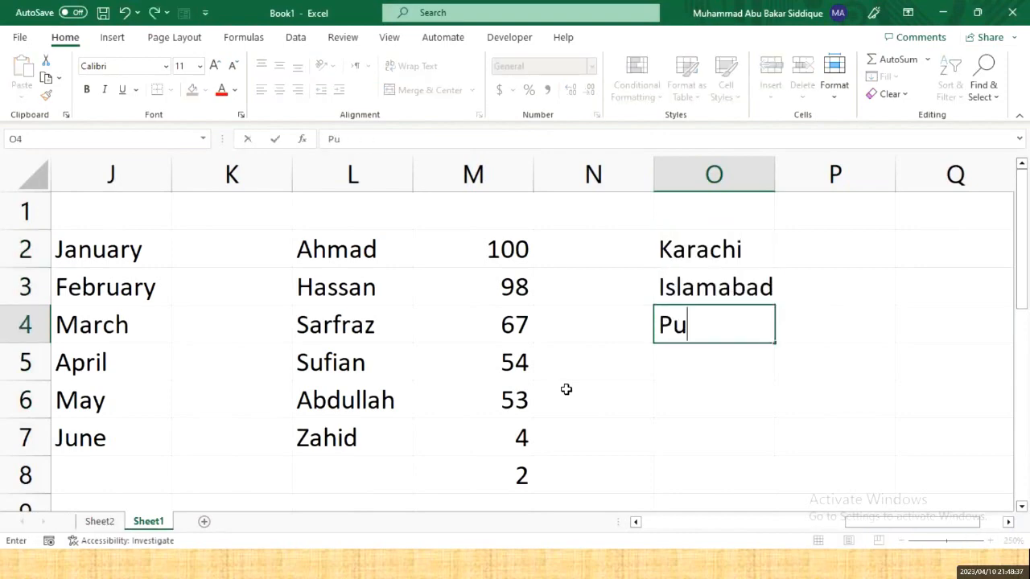
key(BackSpace)
key(BackSpace)
text(Peshawar)
key(Return)
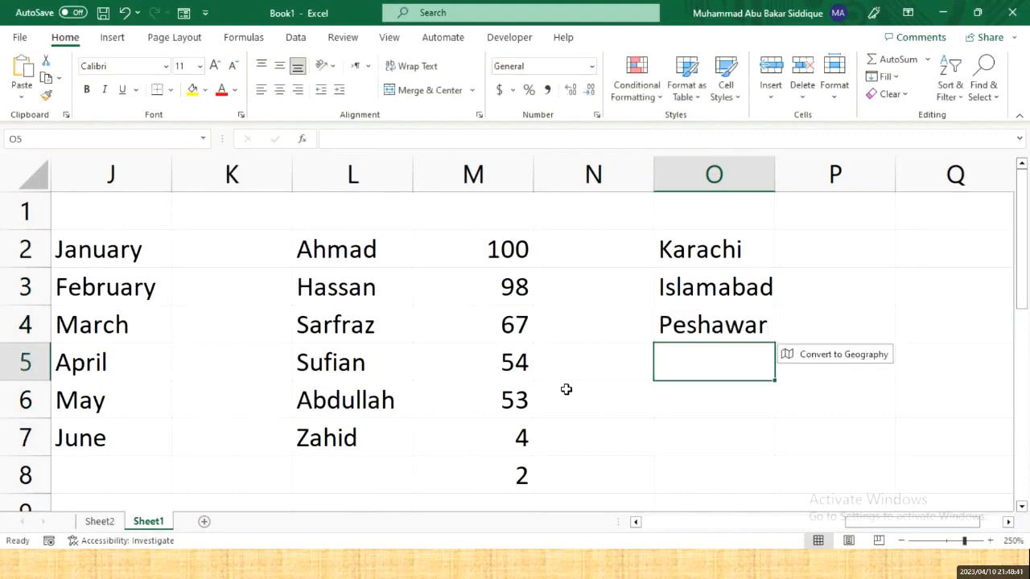
- Add Lahore, Karachi via AutoComplete, Faisalabad and Lake City in O5 to O8
text(Lahore)
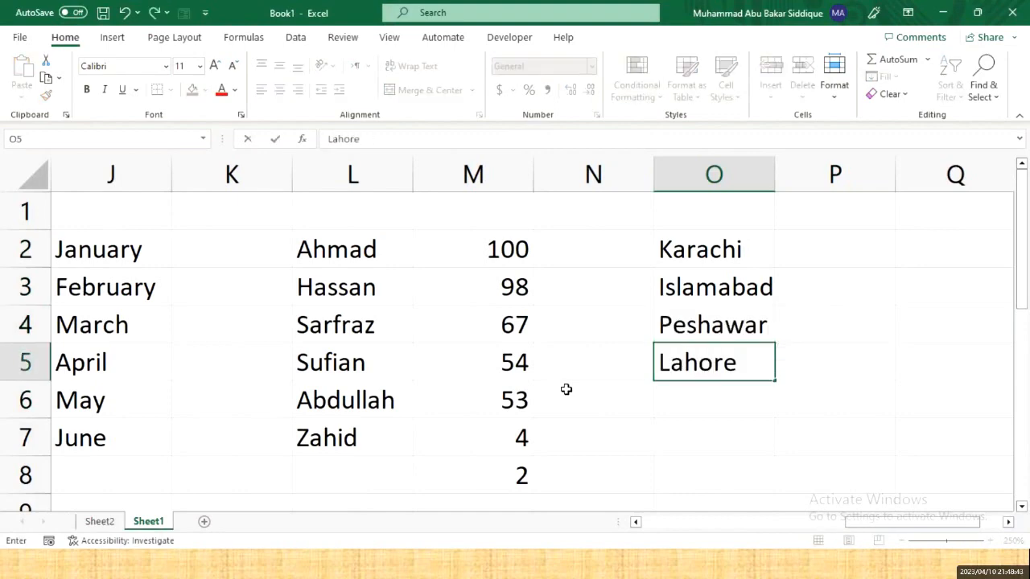
key(Return)
text(K)
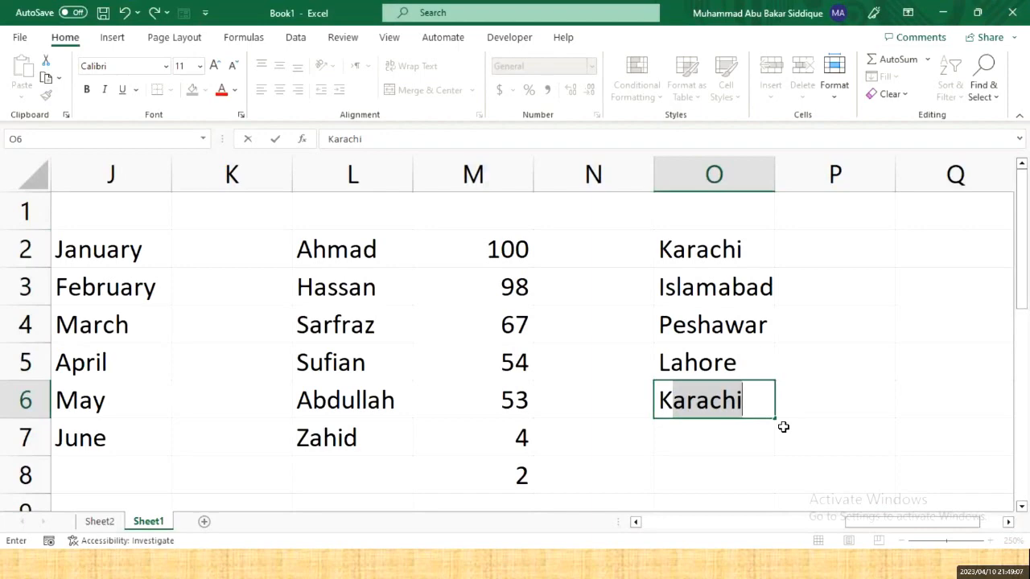
key(Return)
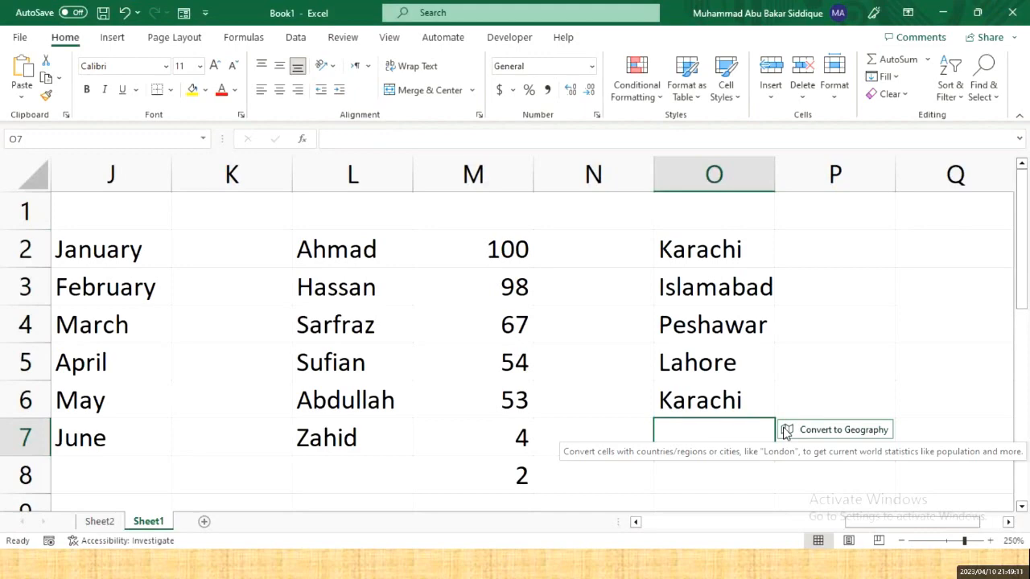
text(Faisalabad)
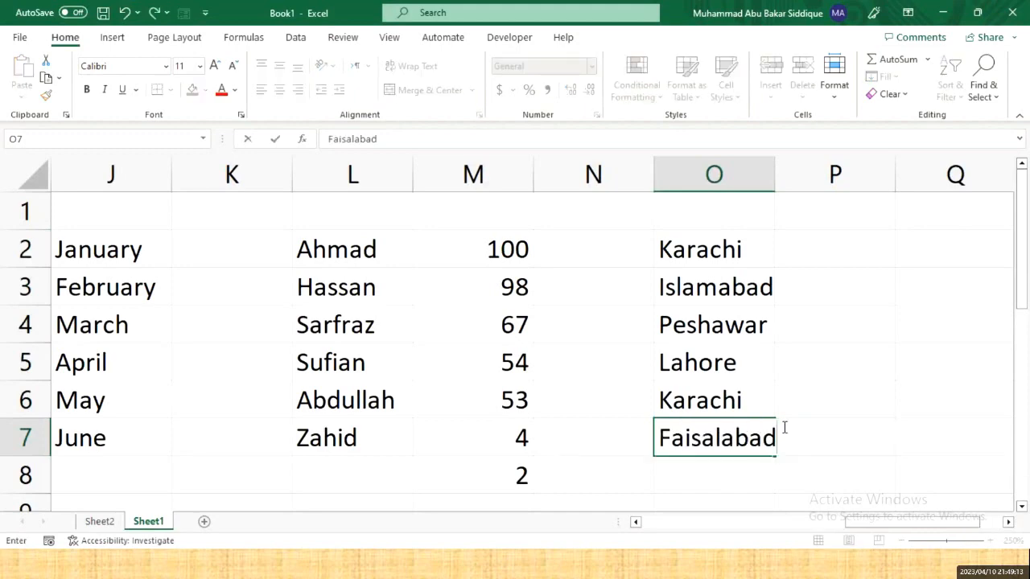
key(Return)
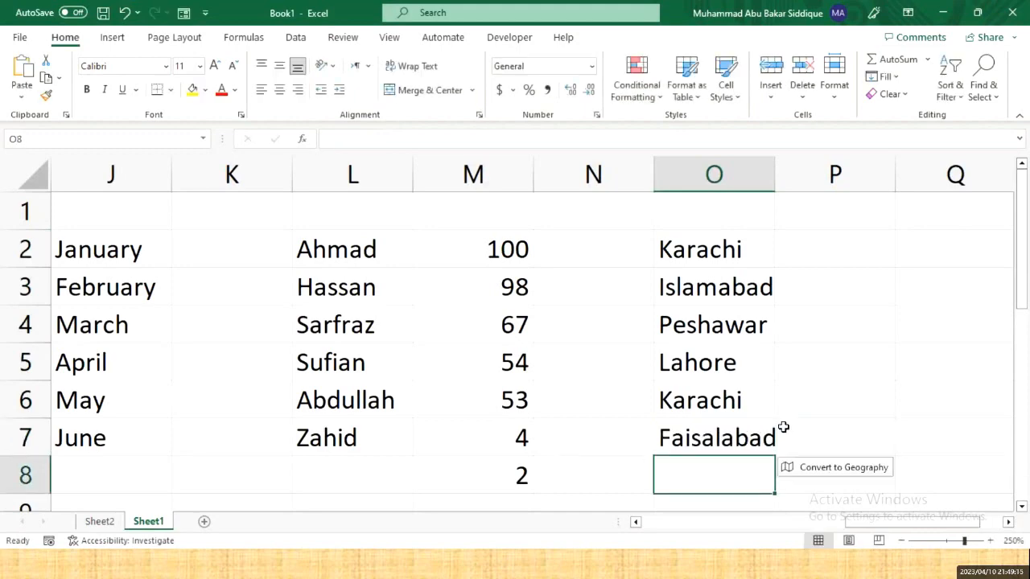
text(L)
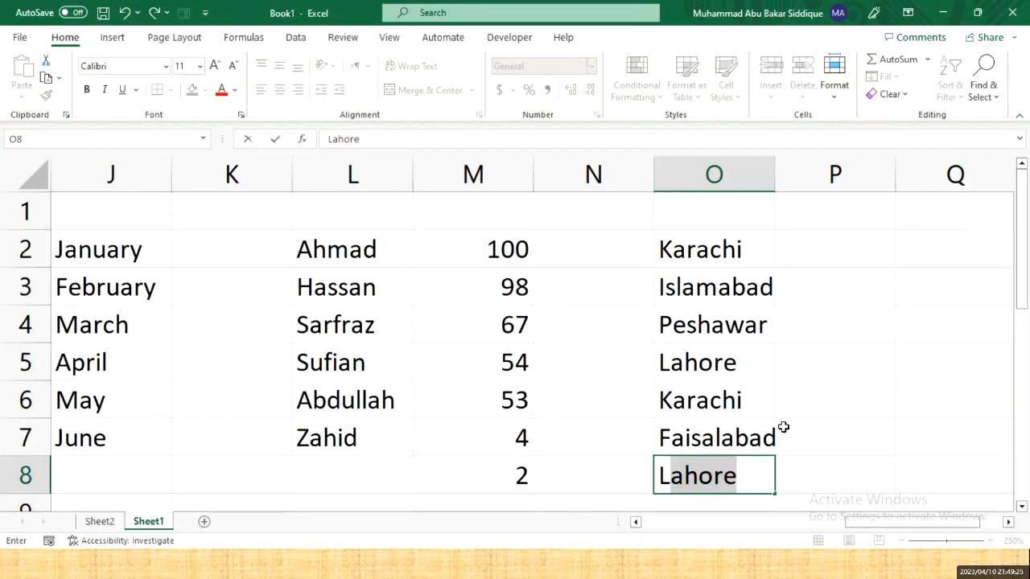
text(ake)
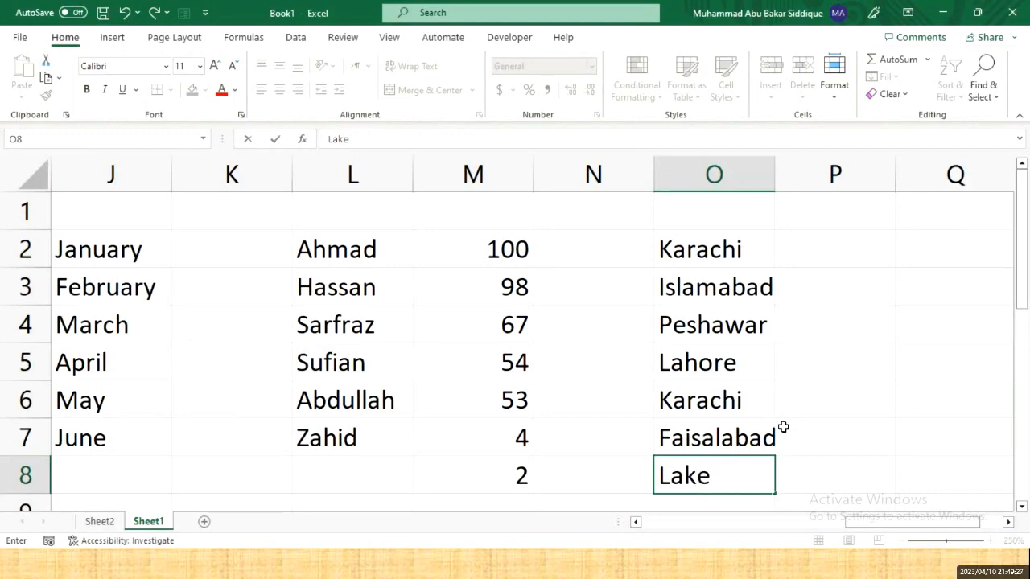
text( City)
key(Return)
key(Up)
key(Up)
key(Up)
key(Up)
key(Up)
key(Up)
key(Up)
key(Up)
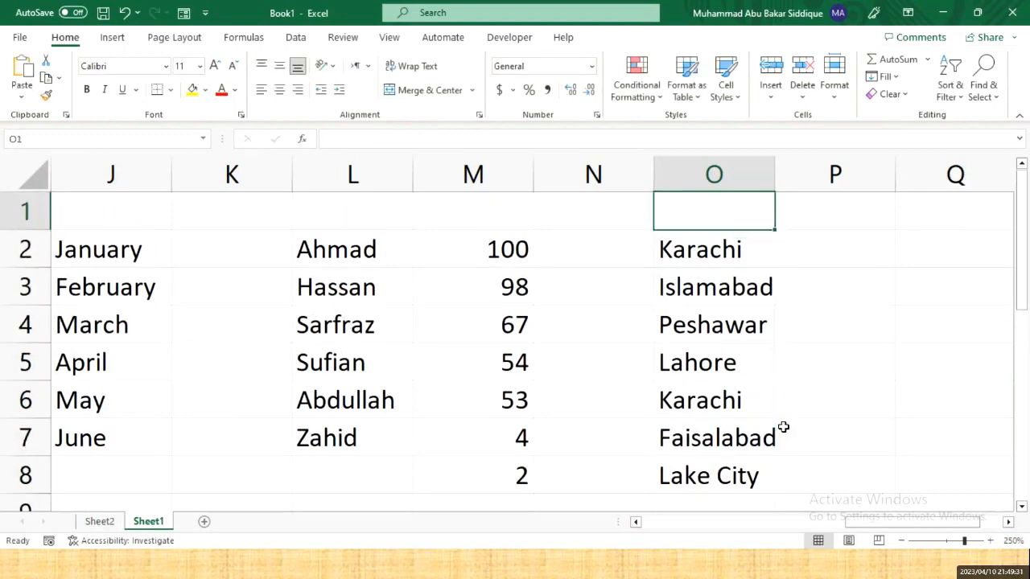
key(Down)
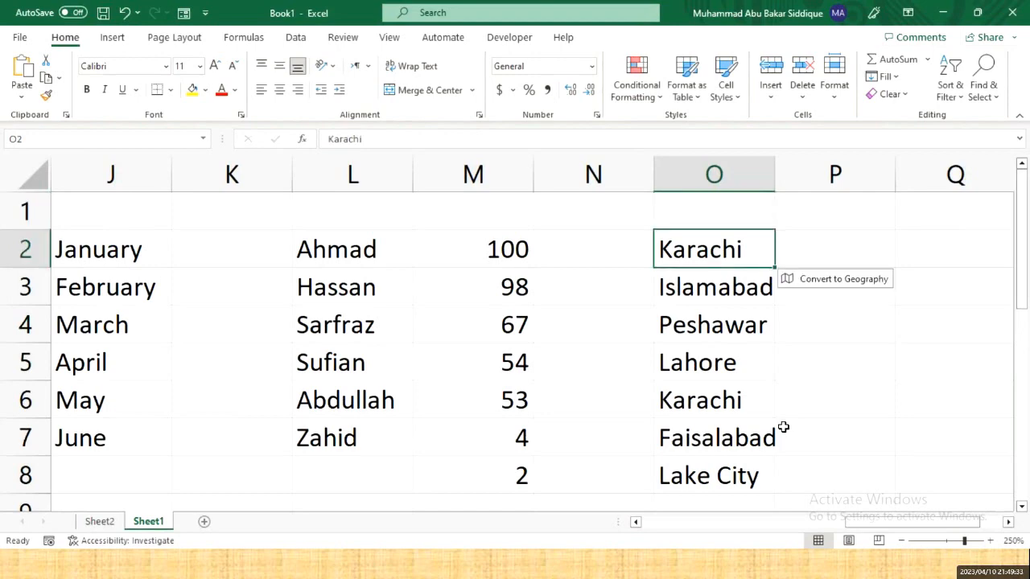
key(Down)
key(Down)
key(Down)
key(Down)
key(Down)
key(Down)
key(Down)
key(Down)
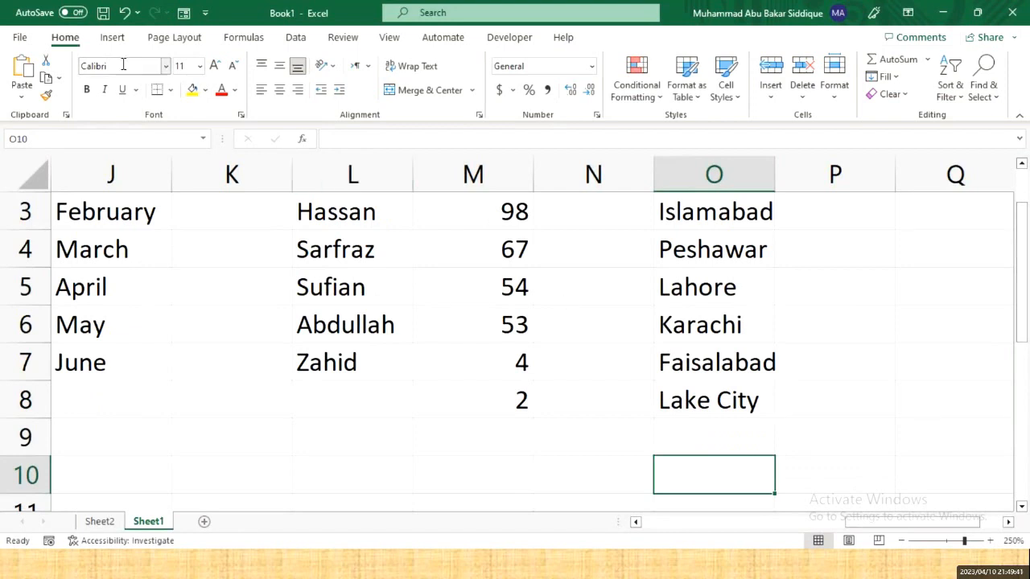
- Uncheck 'Enable AutoComplete for cell values' under Excel Options > Advanced and confirm with OK
click(19, 38)
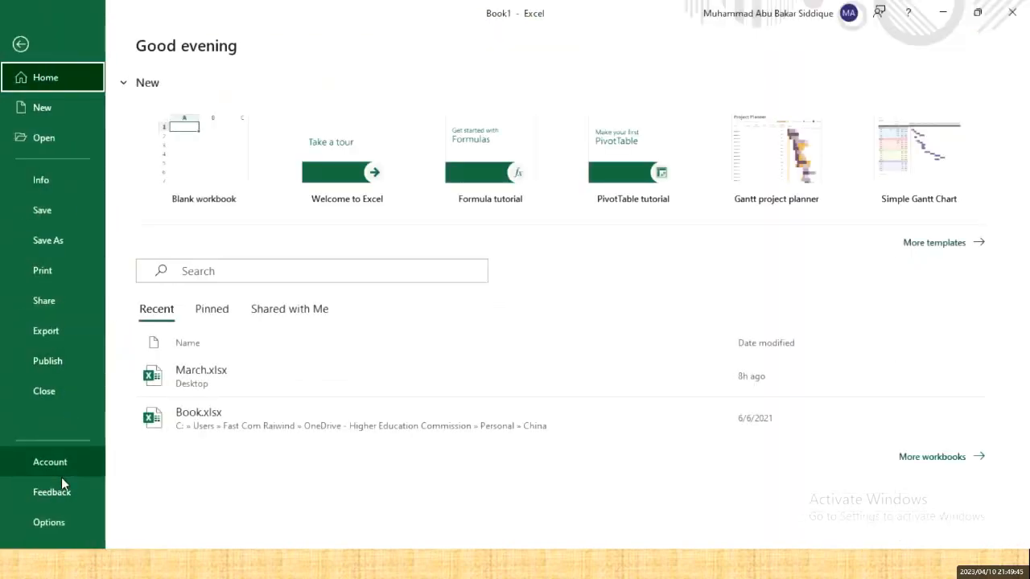
click(49, 524)
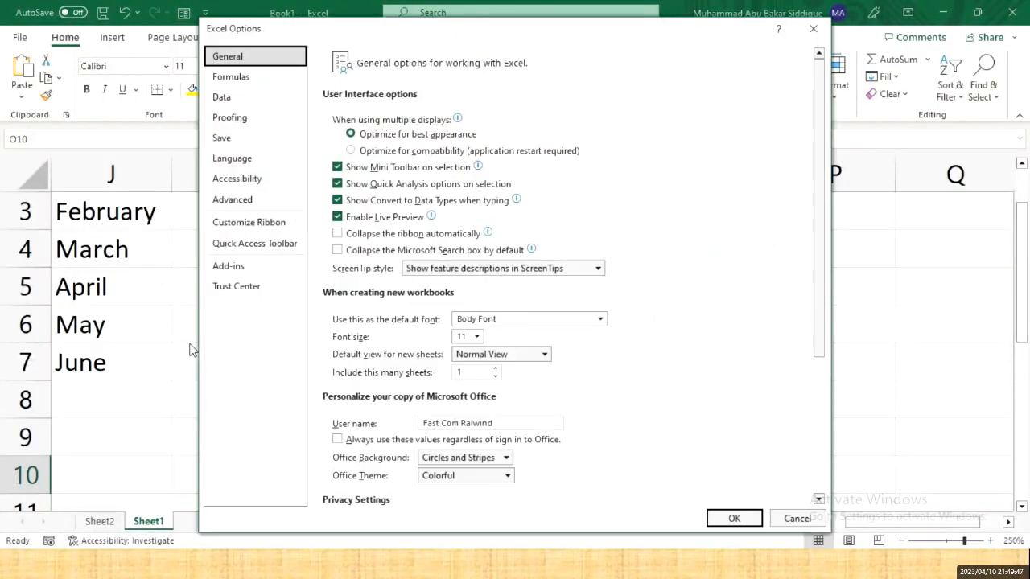
click(244, 206)
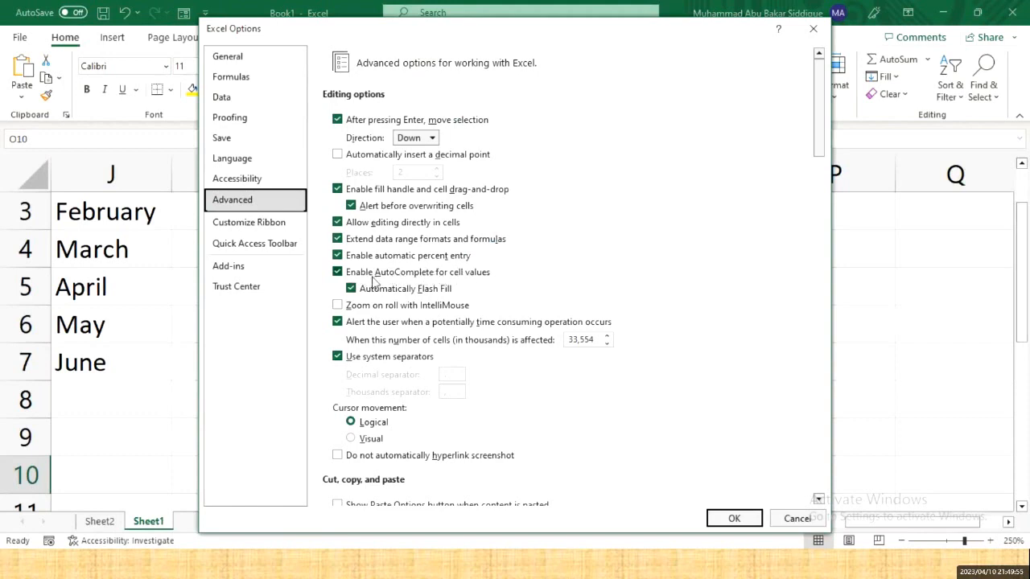
click(338, 272)
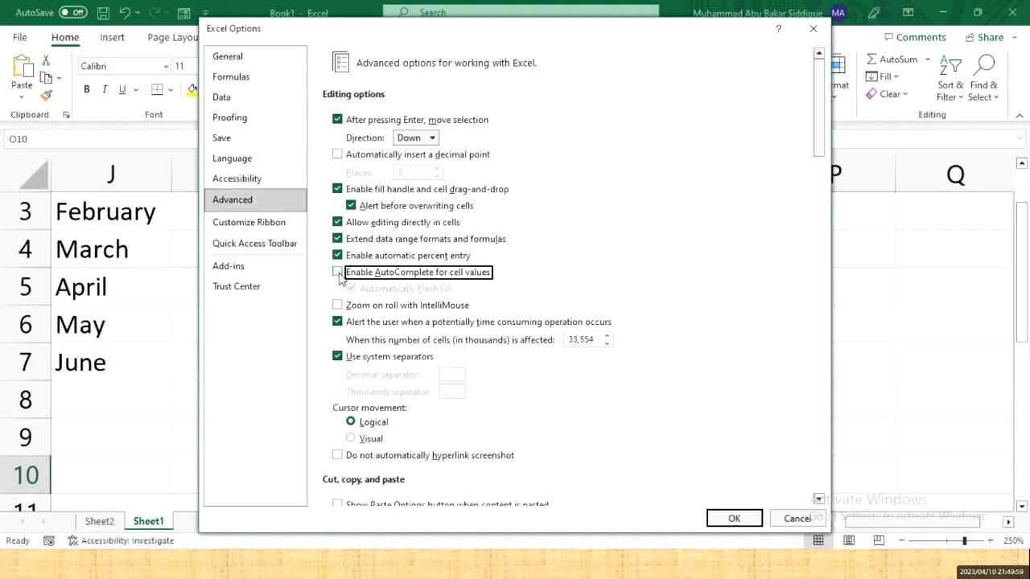
click(735, 519)
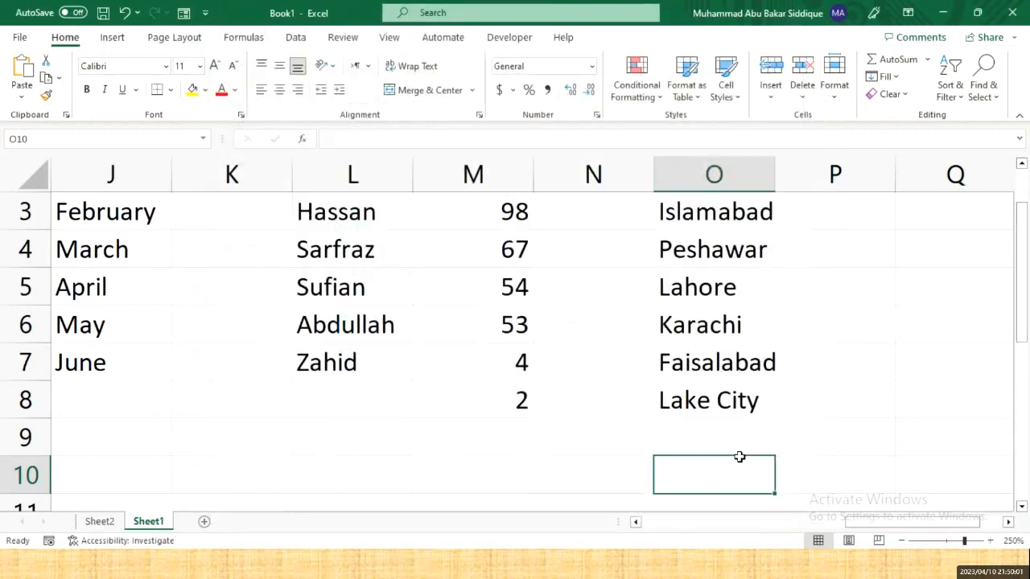
- Type Lahore in full into cell O9 below Lake City, then return to the Word outline
click(728, 442)
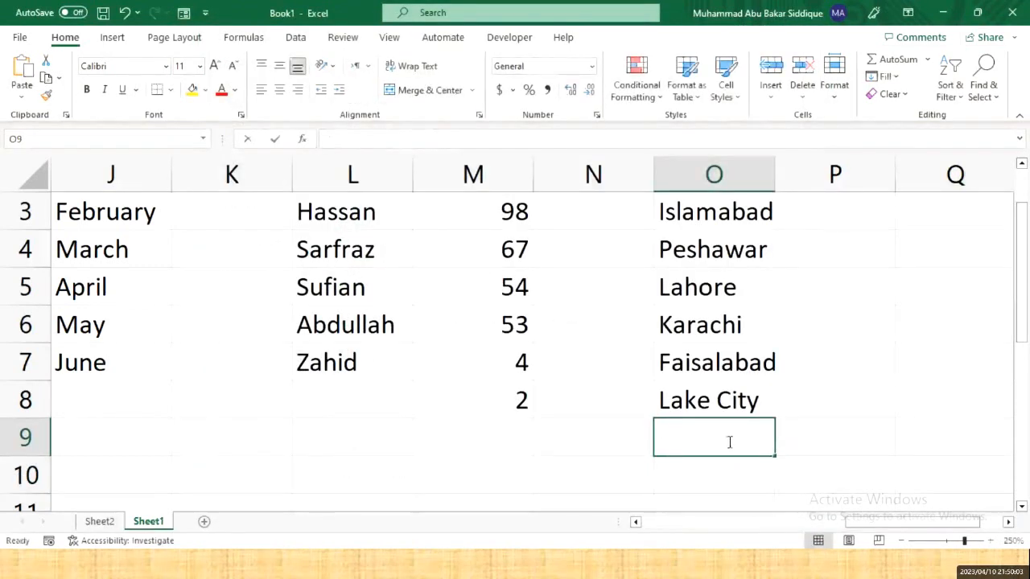
text(L)
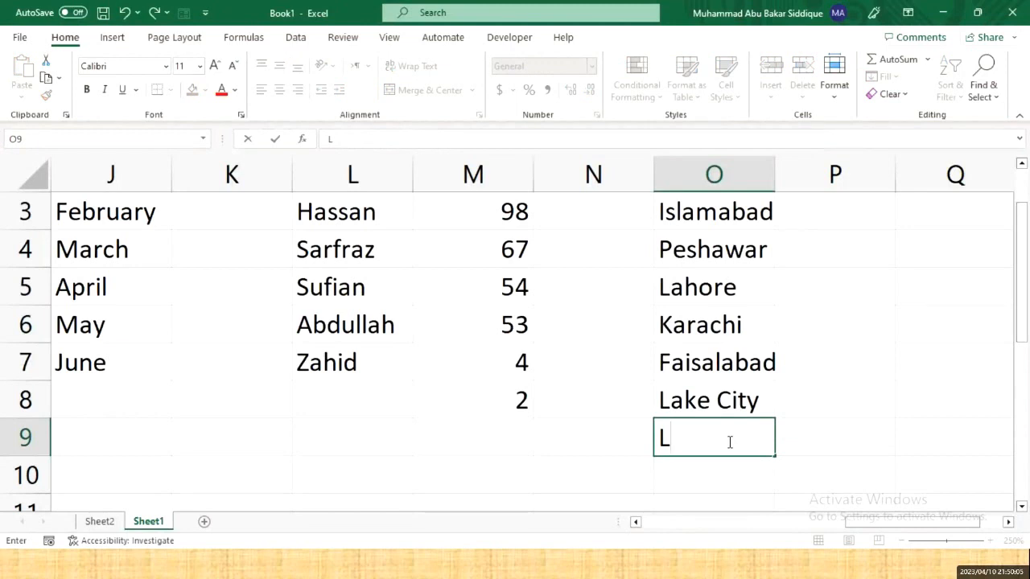
text(ahore)
key(Return)
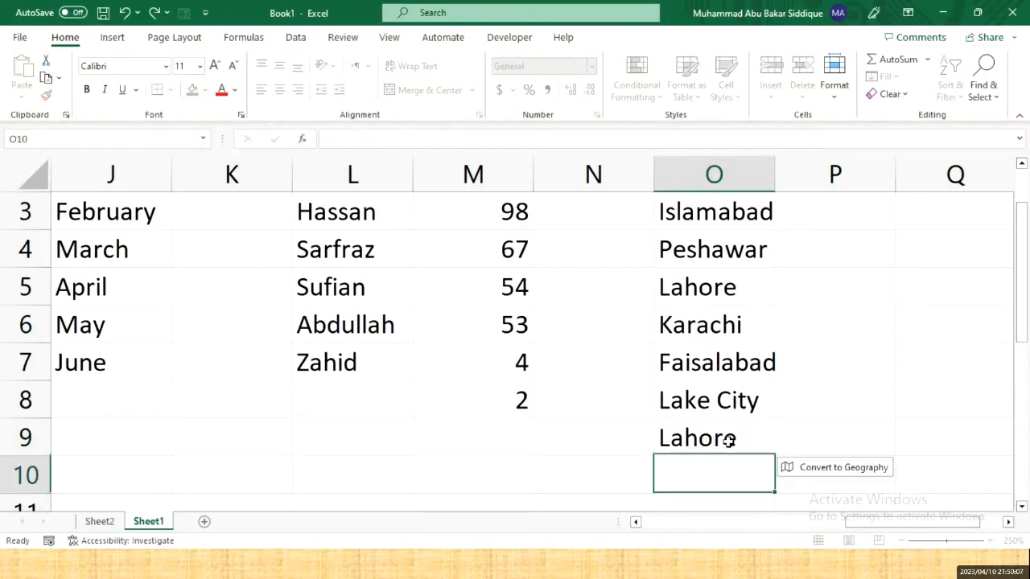
key(Right)
key(Right)
key(Right)
key(Left)
key(Left)
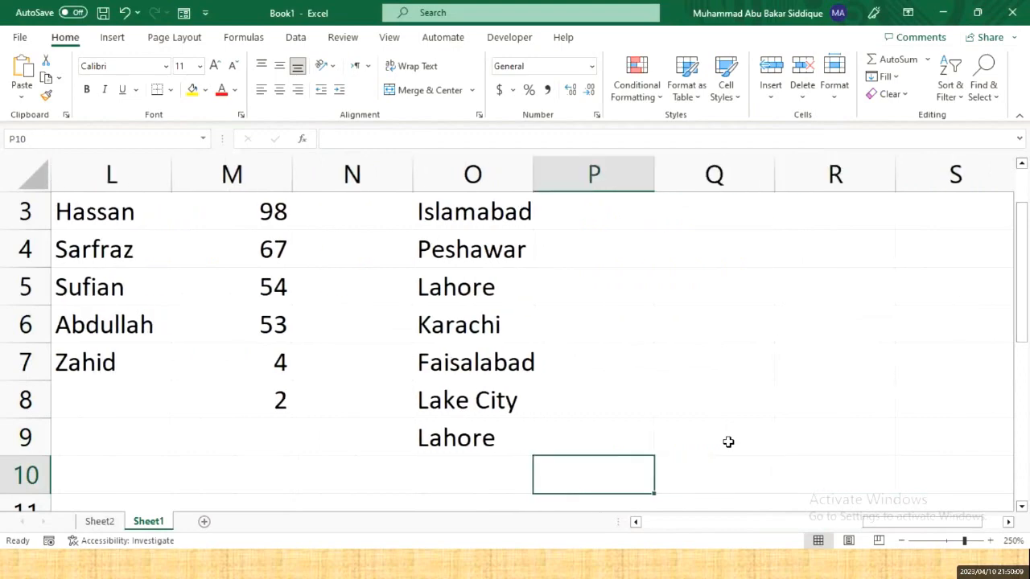
key(Right)
key(Up)
key(Up)
key(Up)
key(Up)
key(Up)
key(Up)
key(Up)
key(Up)
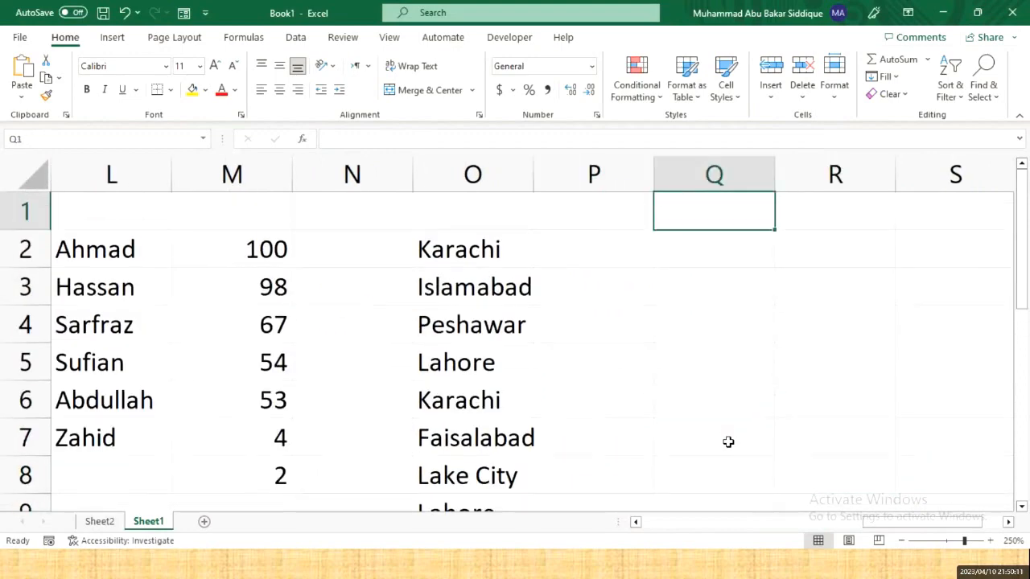
key(Left)
key(alt+Tab)
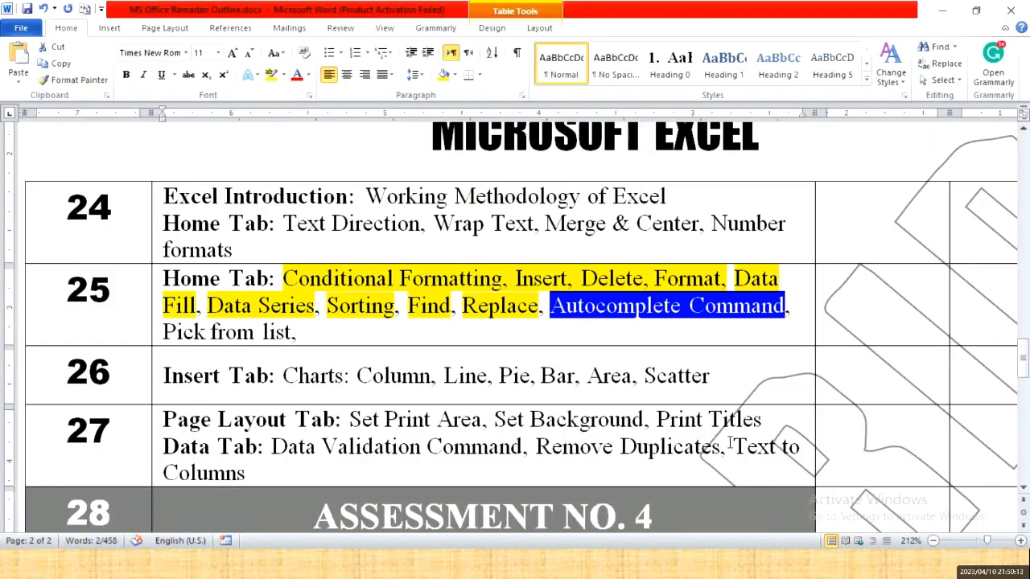
- Highlight 'Pick from list' in row 25 of the Word outline in yellow, then return to Excel
click(272, 74)
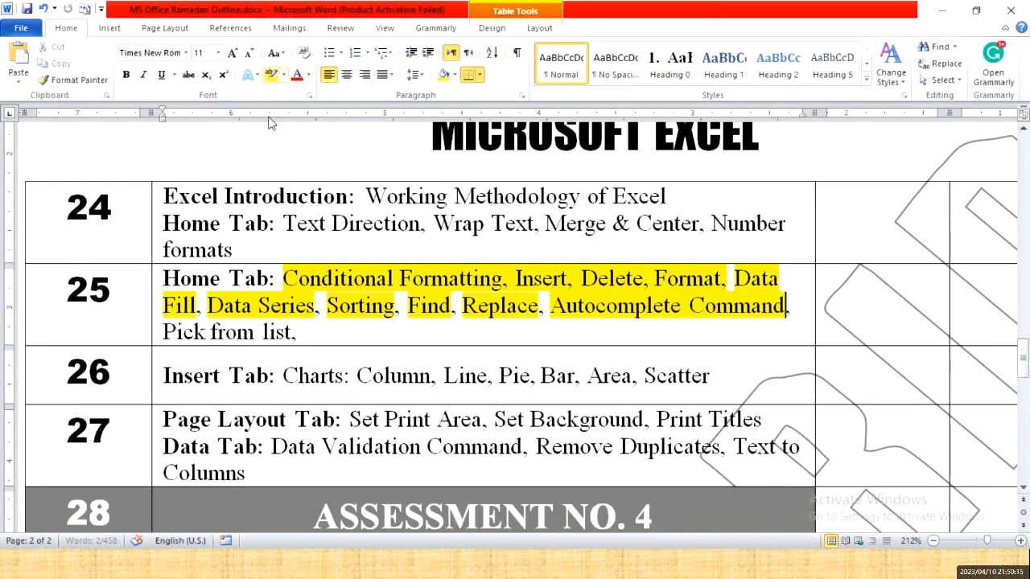
click(167, 338)
drag(165, 332, 294, 333)
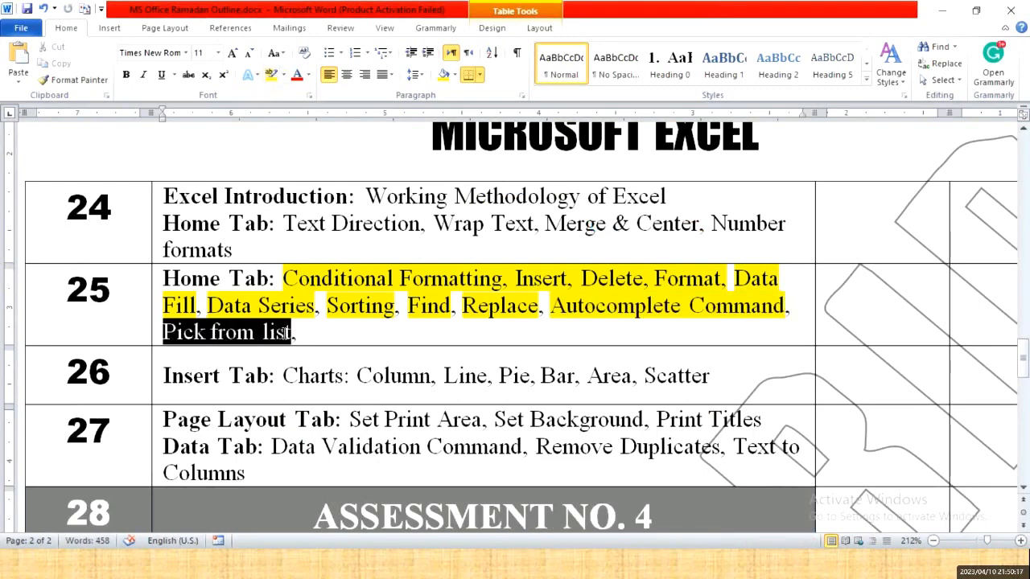
click(271, 74)
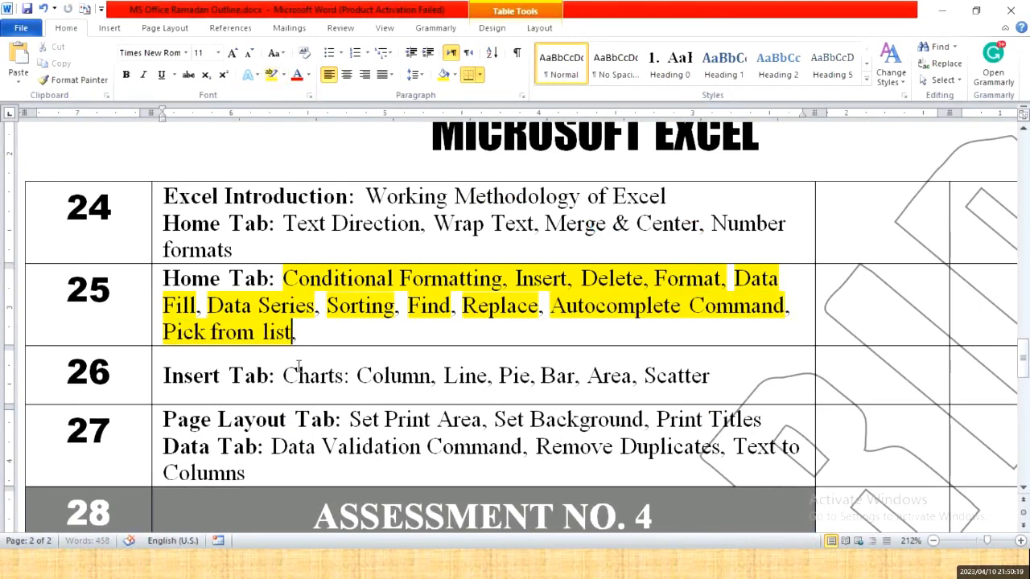
key(alt+Tab)
scroll(468, 440, down, 3)
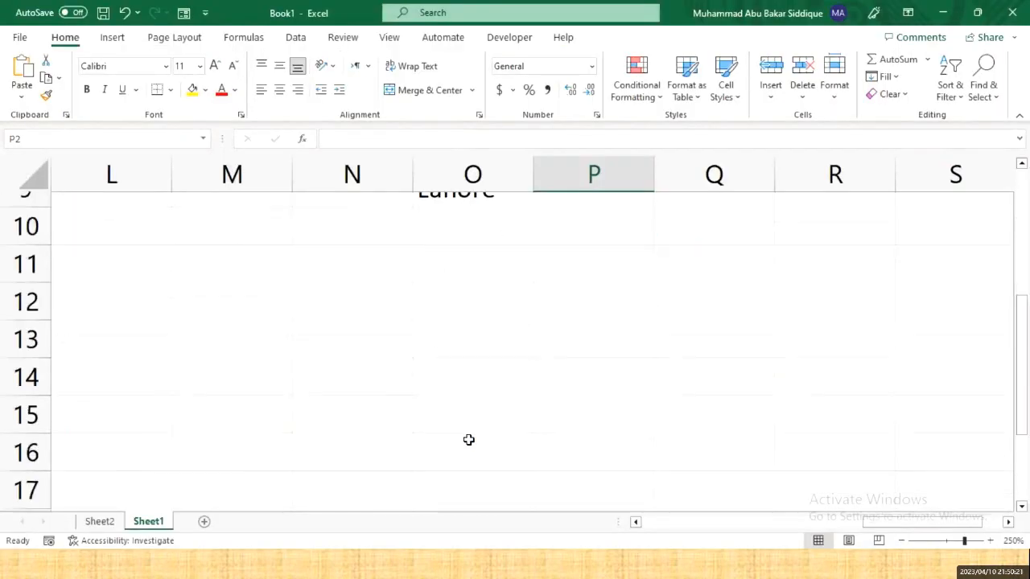
- Fill cell O10 with Islamabad using Pick From Drop-down List
scroll(469, 439, up, 2)
click(470, 449)
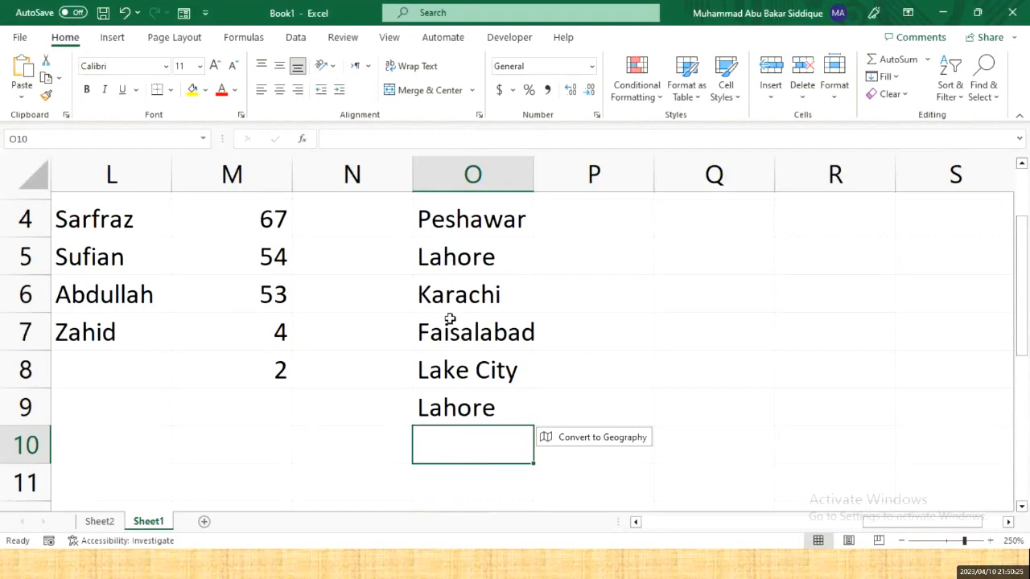
right_click(462, 444)
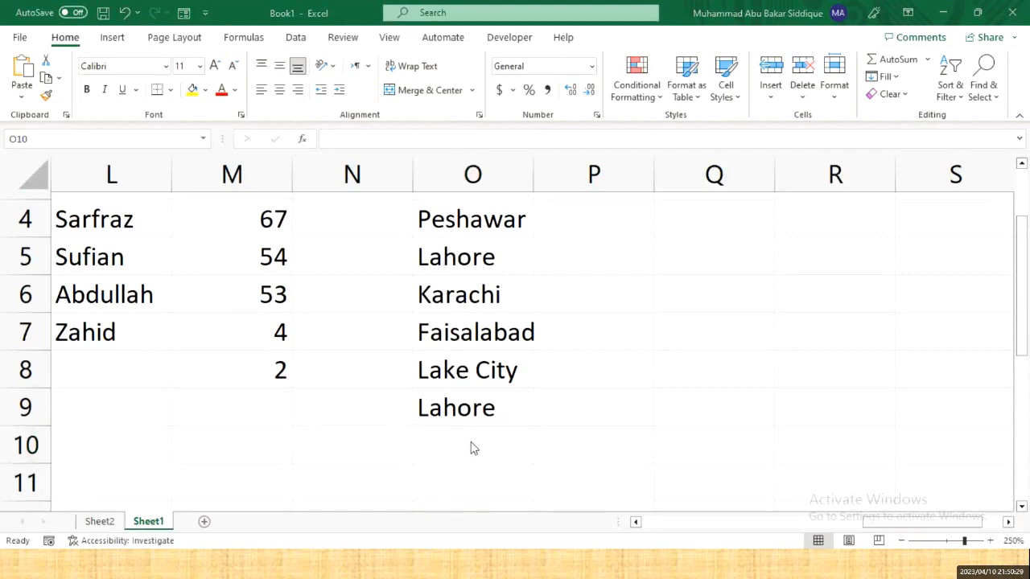
click(471, 447)
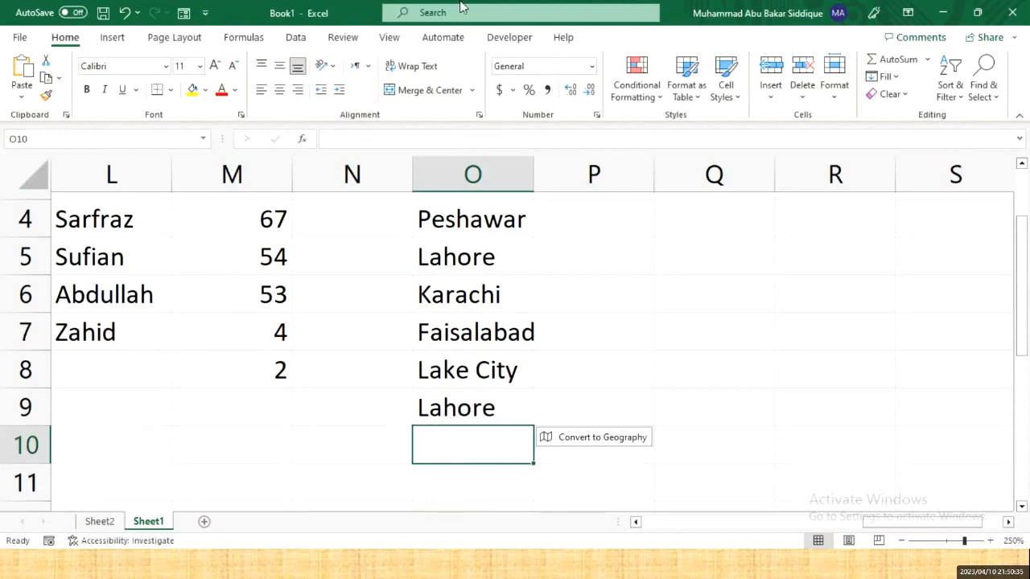
click(456, 449)
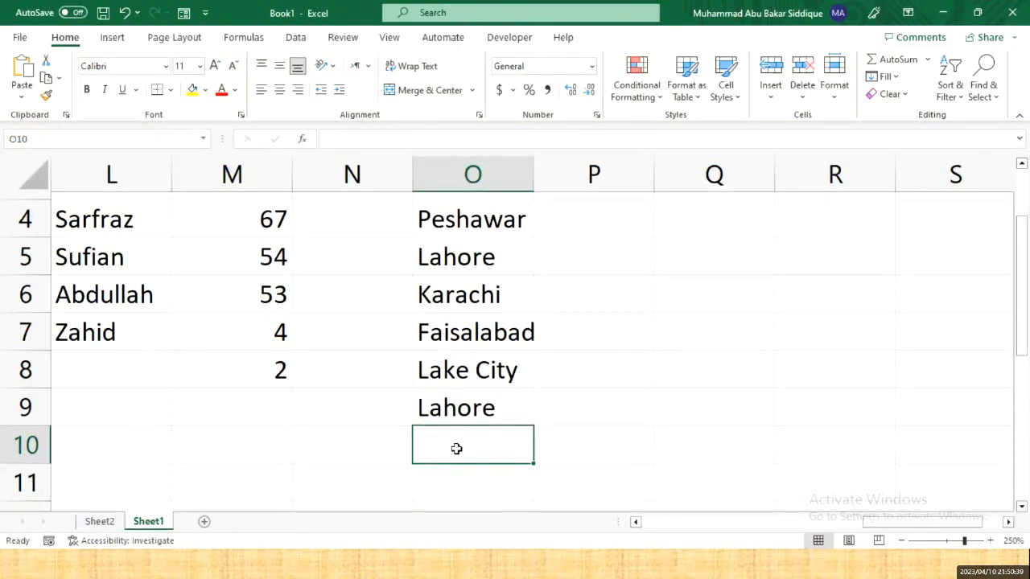
right_click(456, 449)
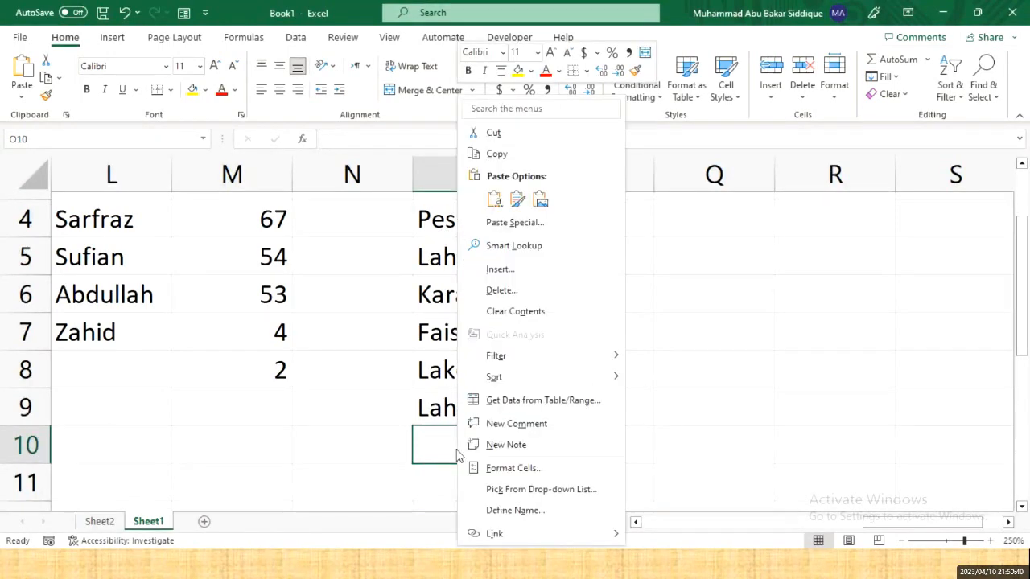
click(525, 490)
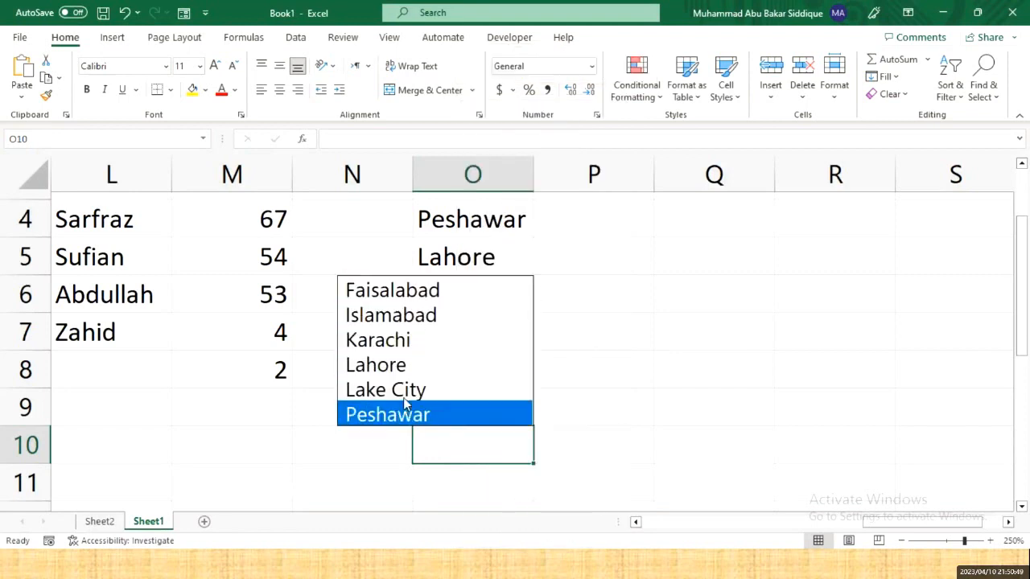
click(418, 318)
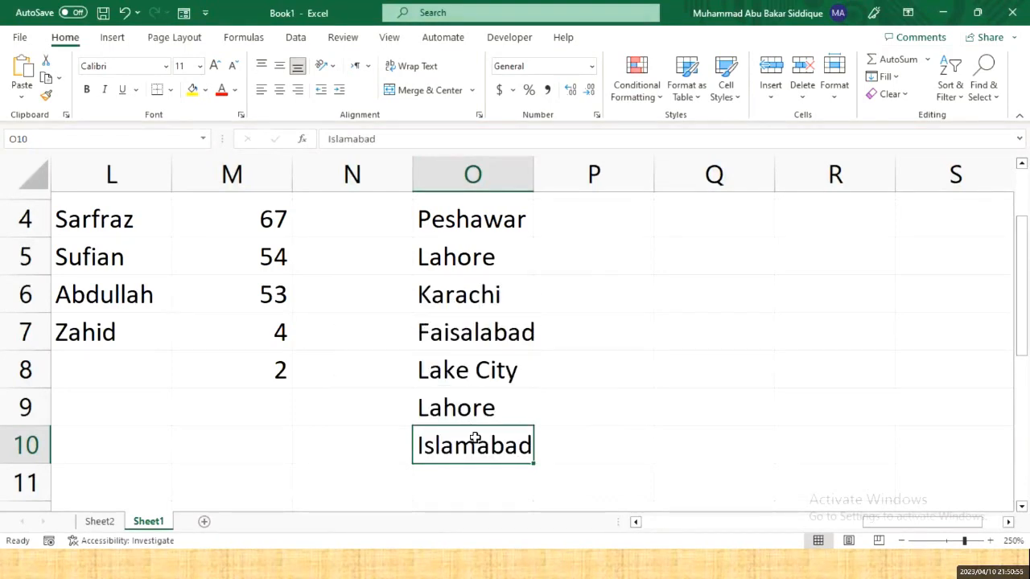
- Fill cell O11 with Peshawar from the same drop-down list, then return to Word
click(516, 473)
right_click(516, 475)
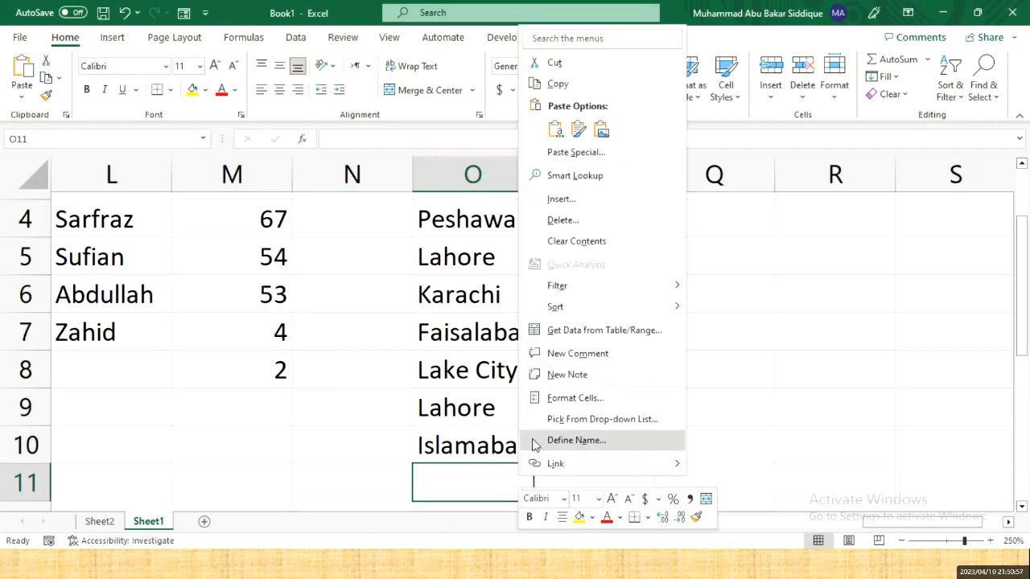
click(602, 419)
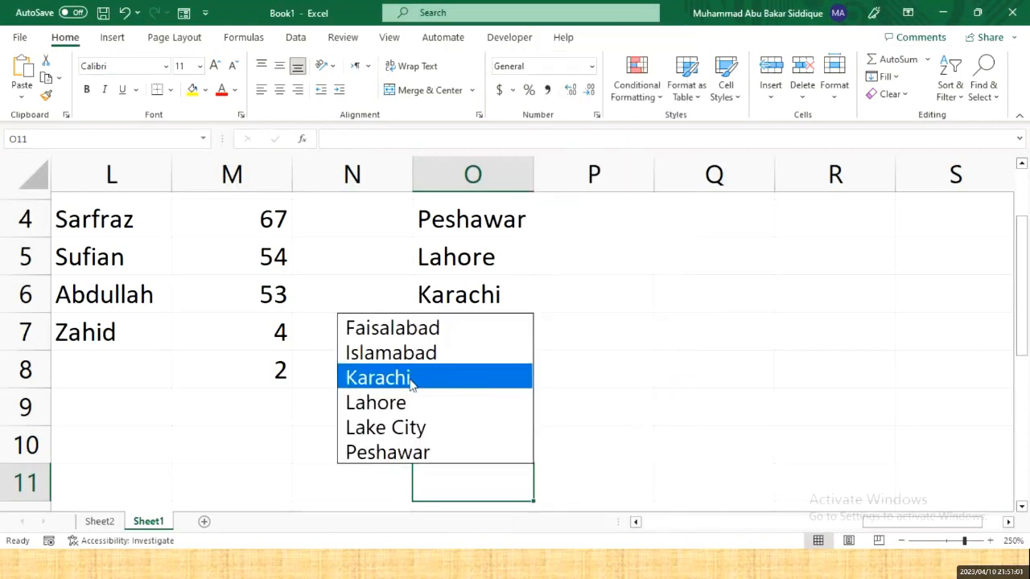
click(371, 454)
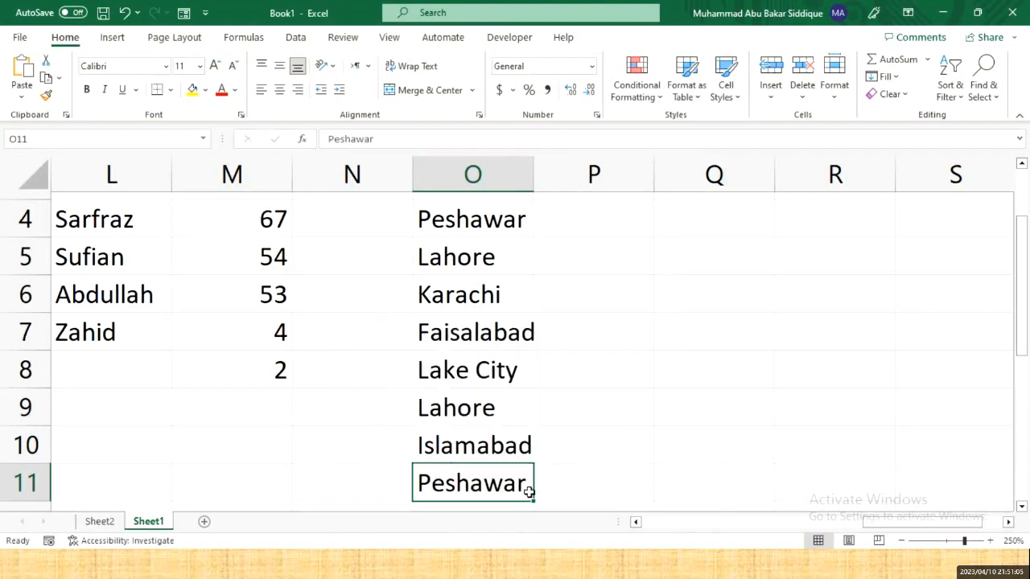
key(Return)
key(Up)
key(alt+Tab)
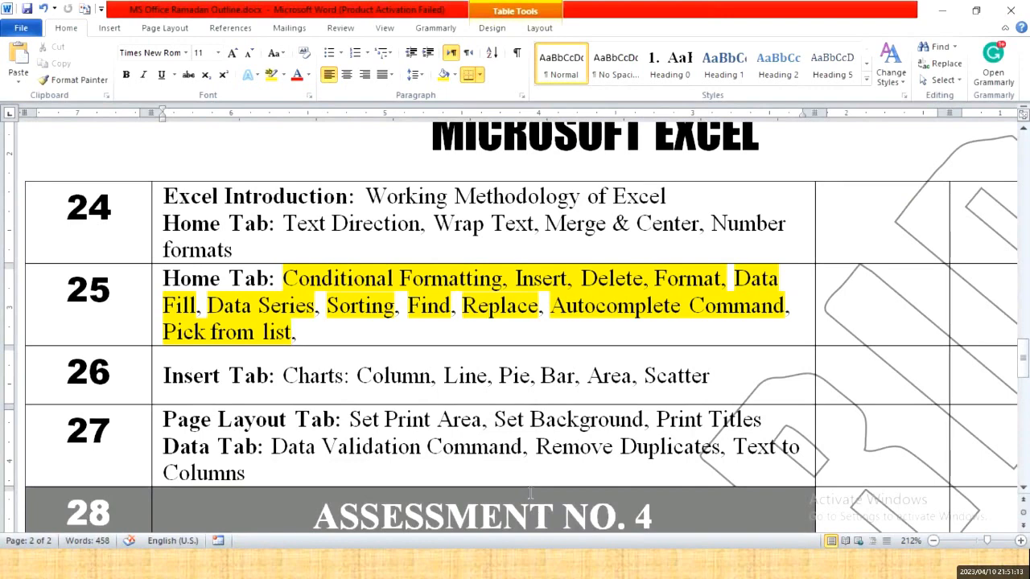
- Add a comma after 'Pick from list' in row 25 of the outline
text(,)
key(Down)
key(Left)
key(Left)
- Back in Excel, move the selection up and right toward row 1 in the empty columns
key(alt+Tab)
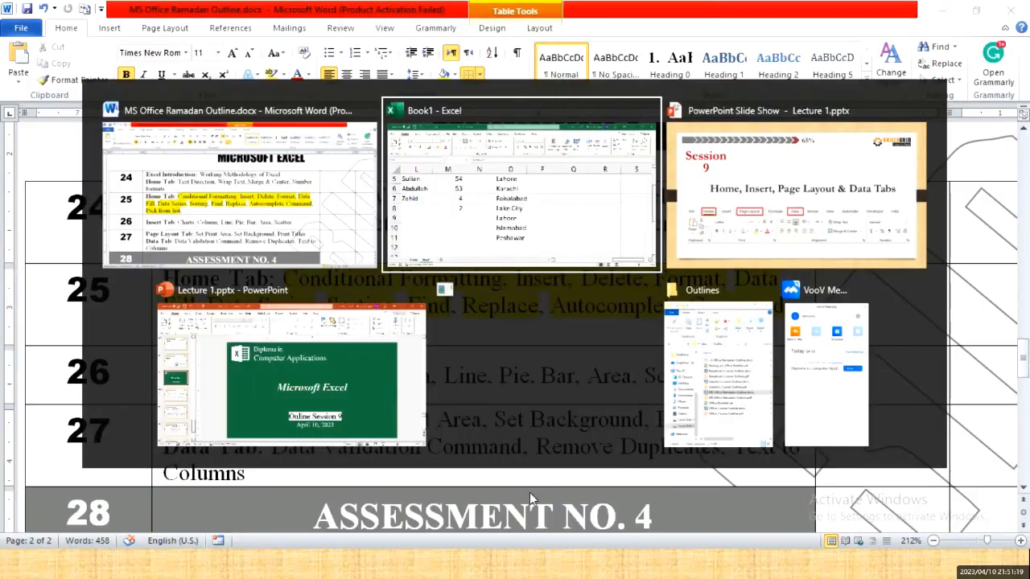
key(Right)
key(Up)
key(Up)
key(Up)
key(Up)
key(Up)
key(Up)
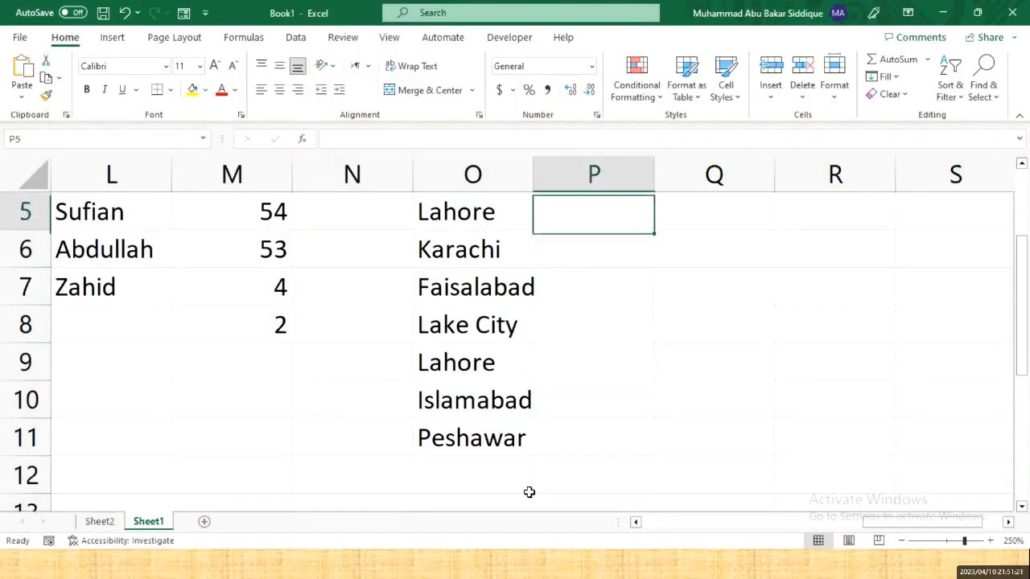
key(Right)
key(Right)
key(Up)
key(Right)
key(Right)
key(Up)
key(Up)
- With empty cell T1 selected, open the Insert Picture dialog for a picture from this device
key(Right)
key(Up)
key(Right)
key(Right)
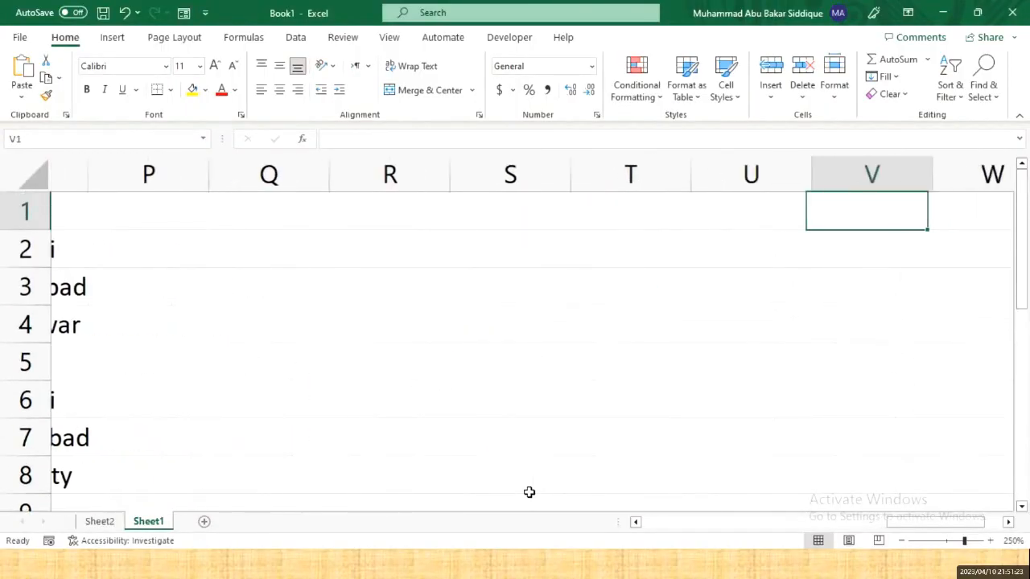
key(Left)
key(Left)
key(Left)
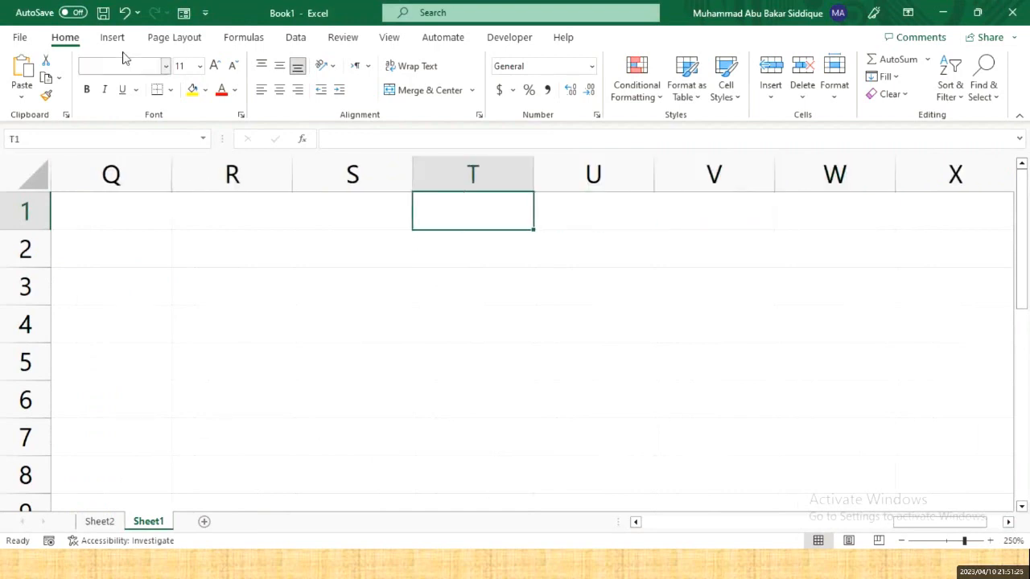
click(112, 39)
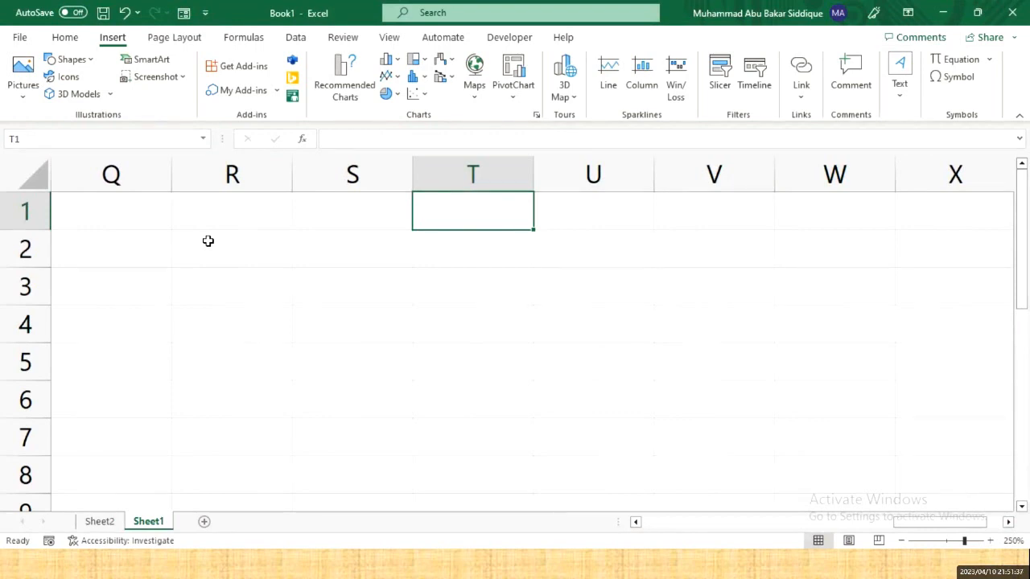
click(27, 97)
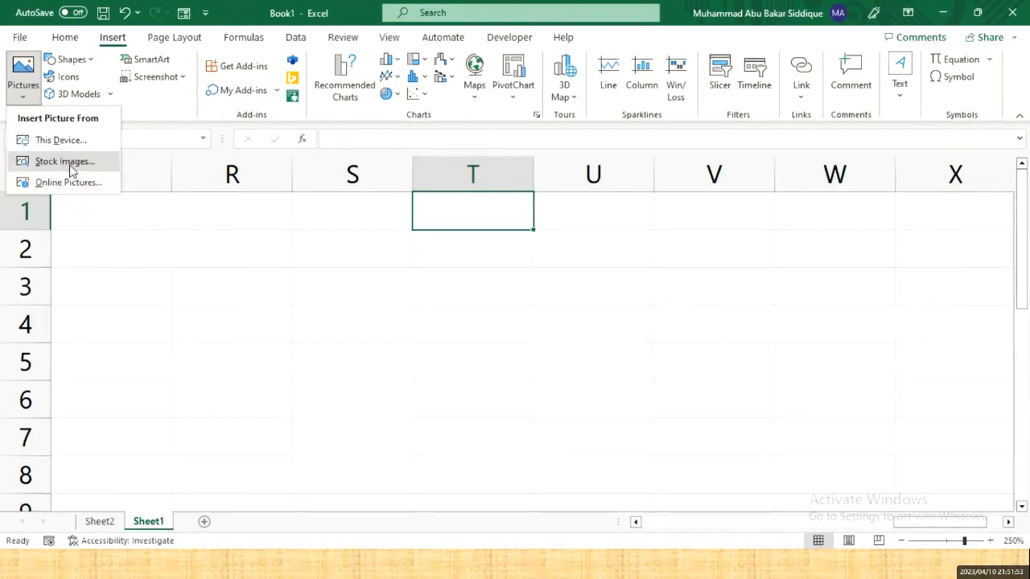
click(63, 146)
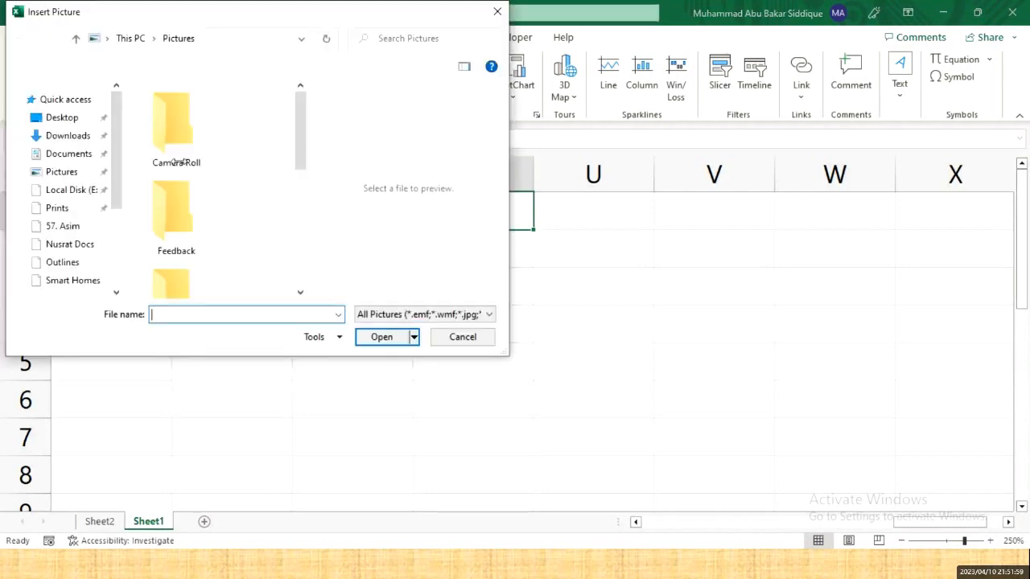
- Insert the Desktop illustration of two people with laptops into the sheet
scroll(76, 126, down, 5)
click(64, 120)
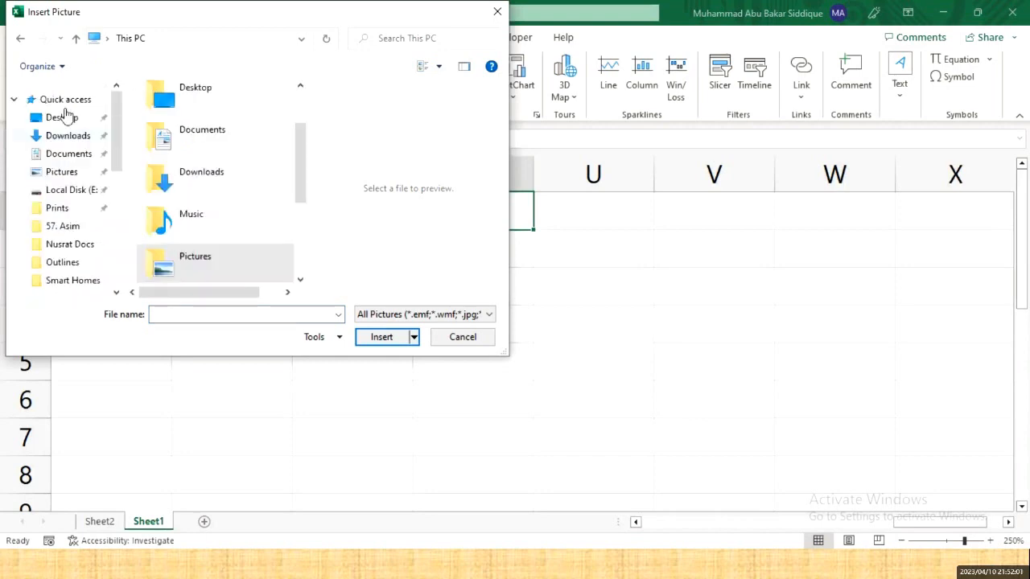
click(62, 118)
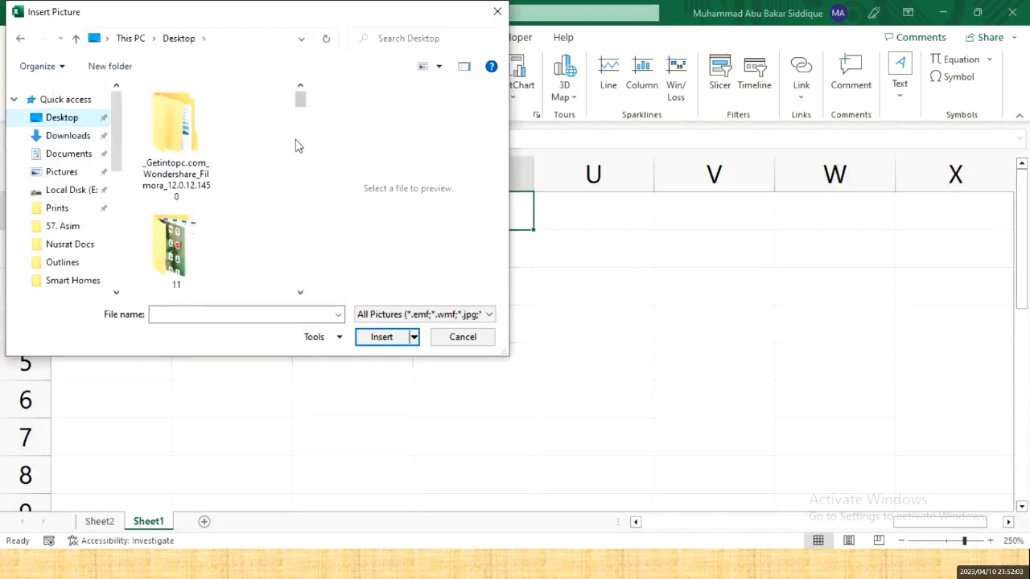
drag(300, 99, 319, 200)
double_click(183, 213)
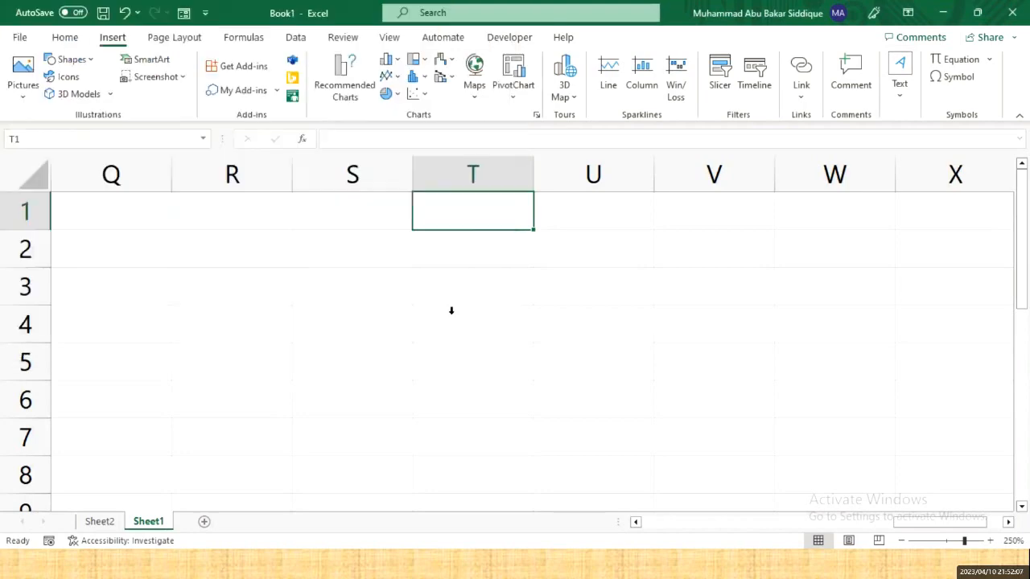
- Move the picture, shrink it to about 5.5 inches, then delete it
scroll(651, 378, down, 2)
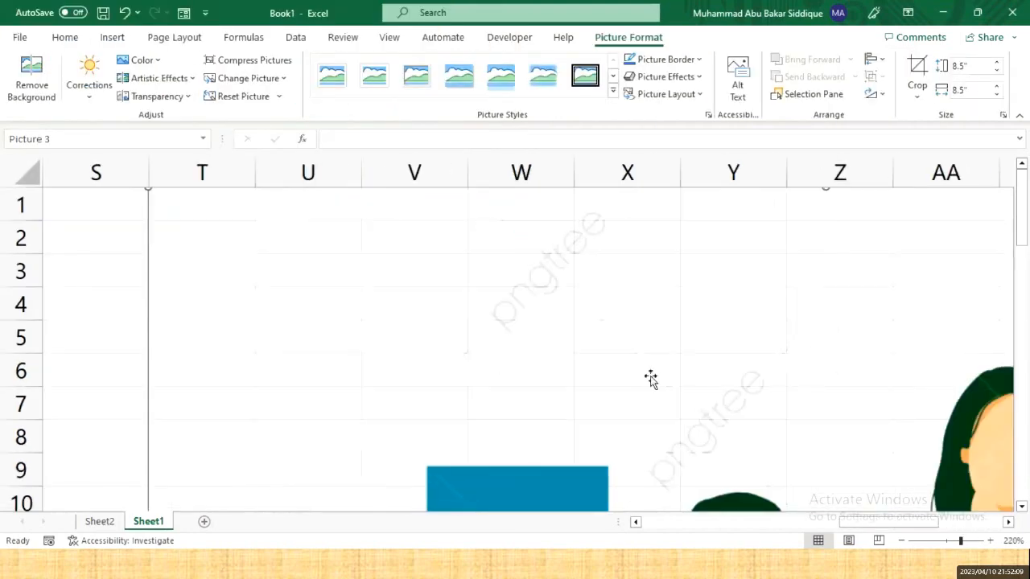
scroll(651, 378, down, 7)
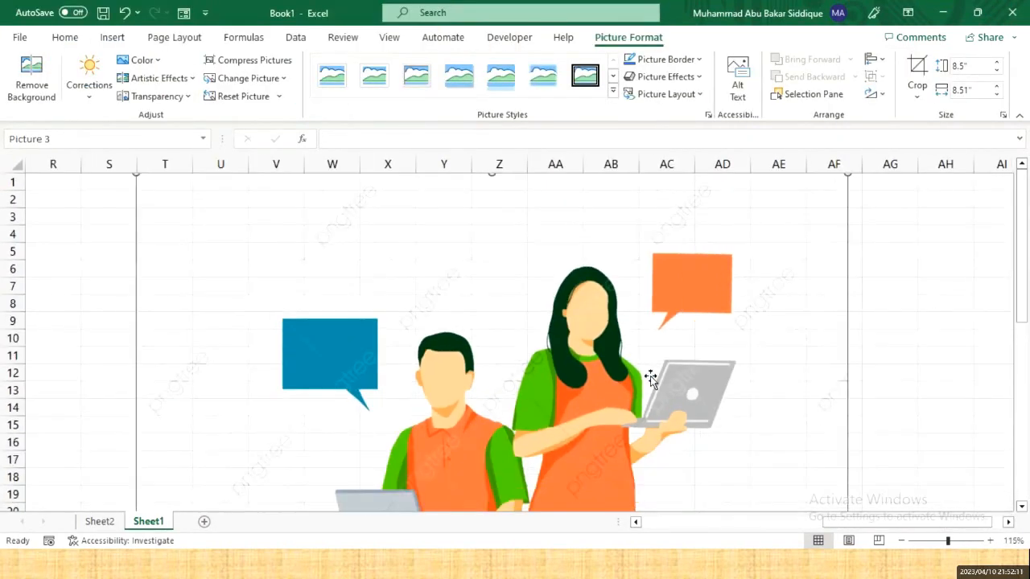
scroll(651, 376, down, 2)
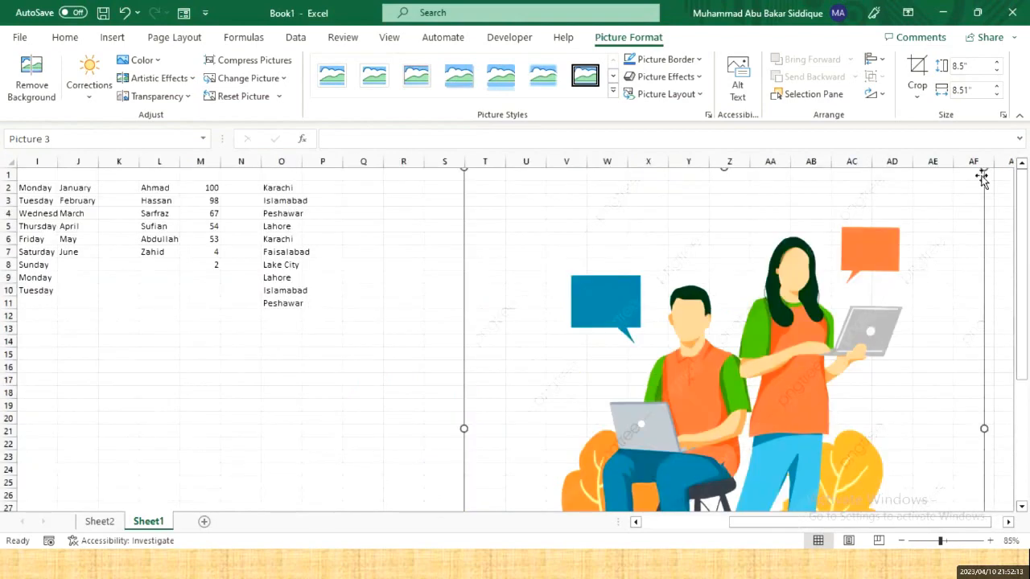
drag(982, 178, 713, 507)
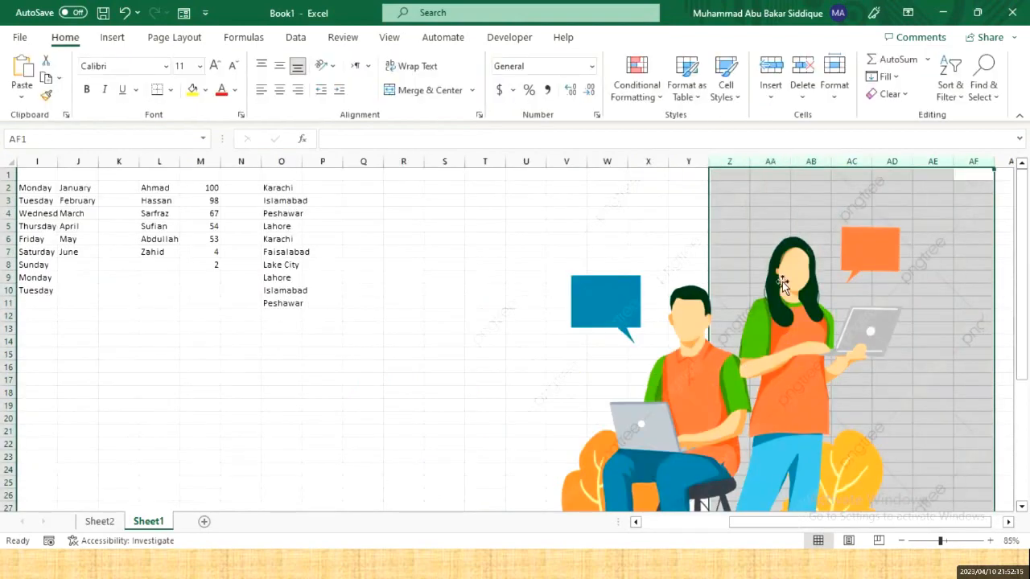
click(737, 314)
drag(737, 314, 667, 383)
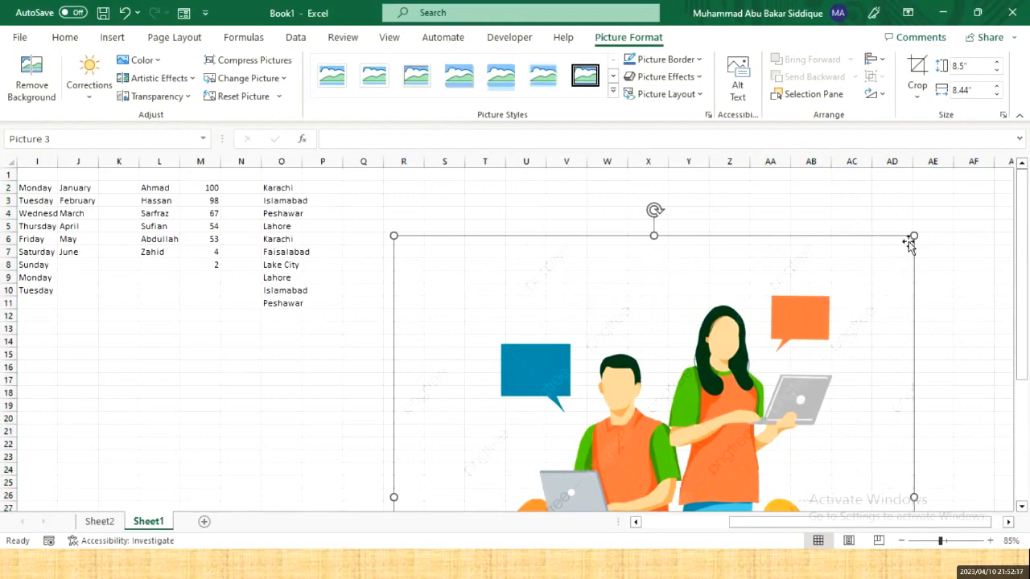
drag(913, 236, 728, 423)
drag(664, 495, 644, 259)
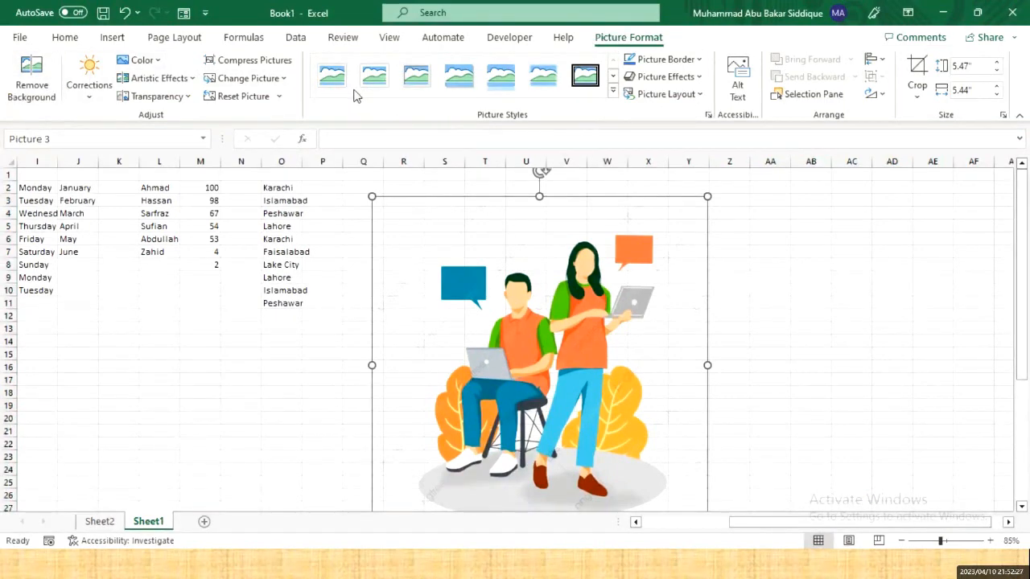
click(110, 37)
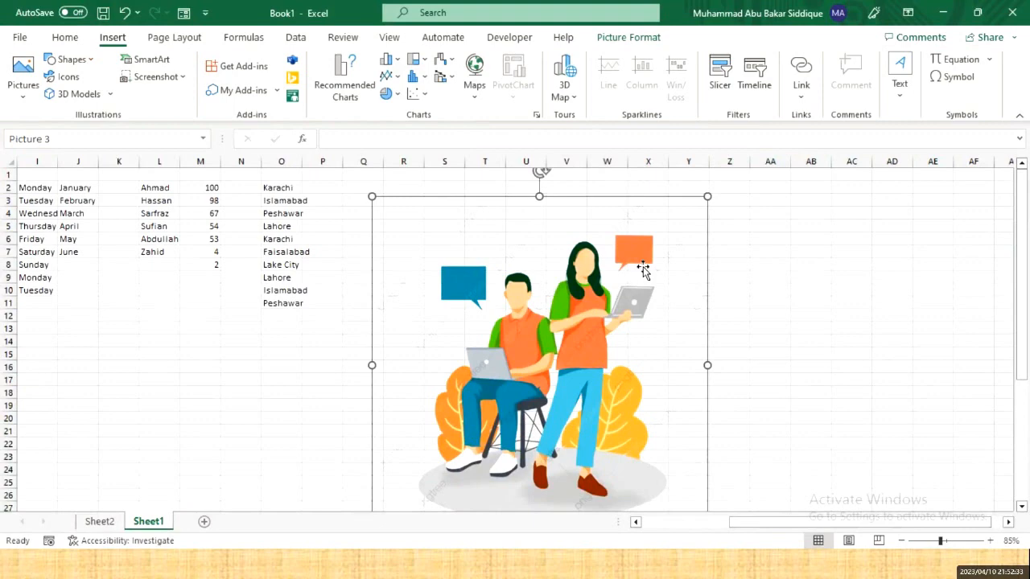
key(Delete)
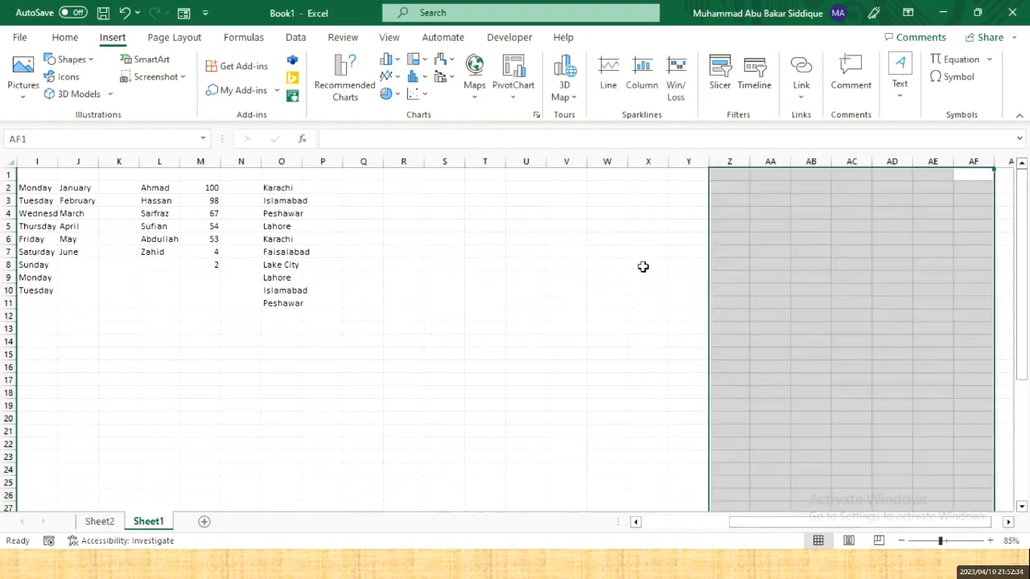
click(70, 60)
click(80, 60)
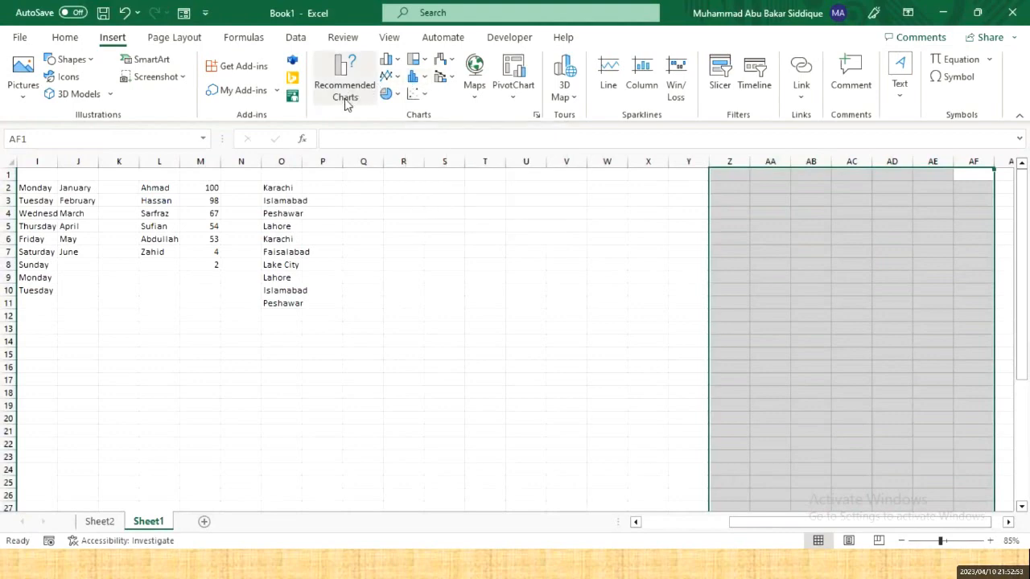
click(392, 65)
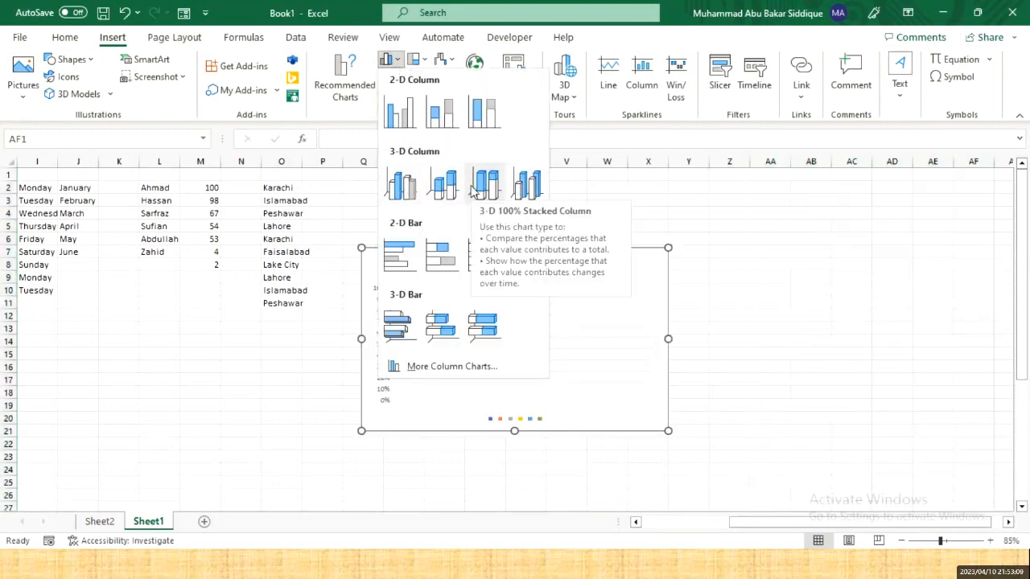
click(488, 169)
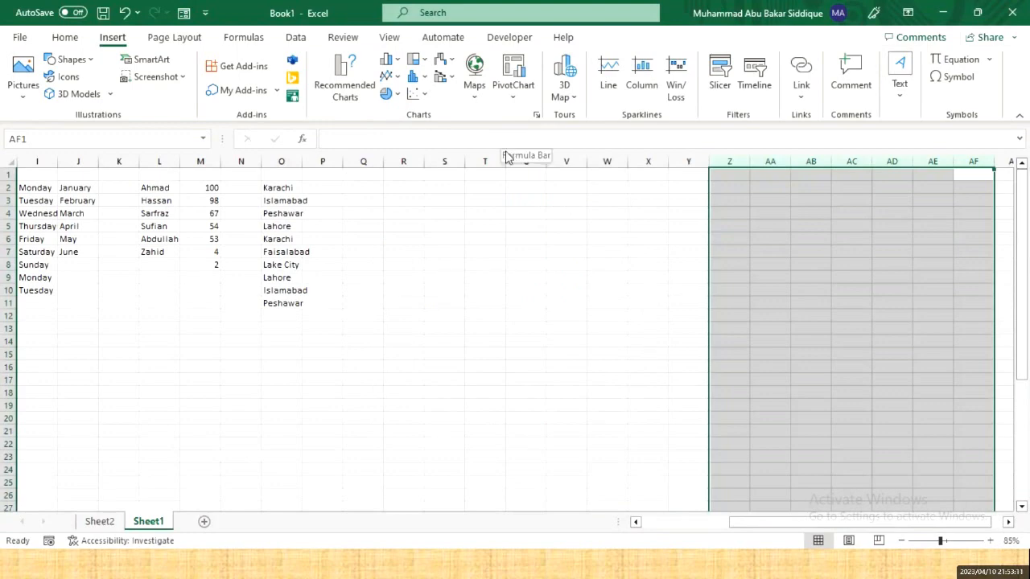
- Highlight the row 26 entry 'Charts: Column, Line, Pie, Bar, Area, Scatter' in yellow, then return to Excel
key(alt+Tab)
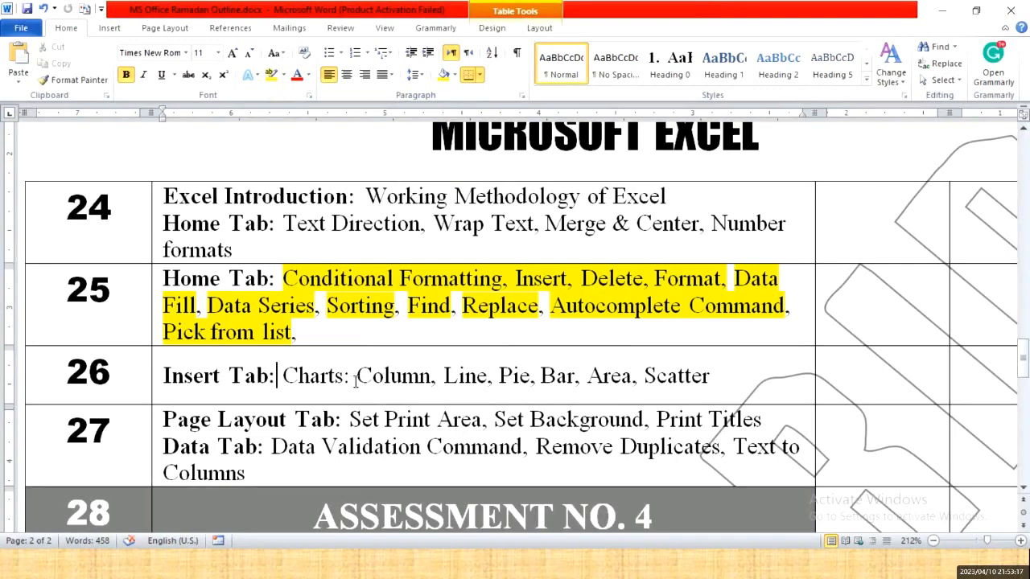
drag(282, 376, 684, 371)
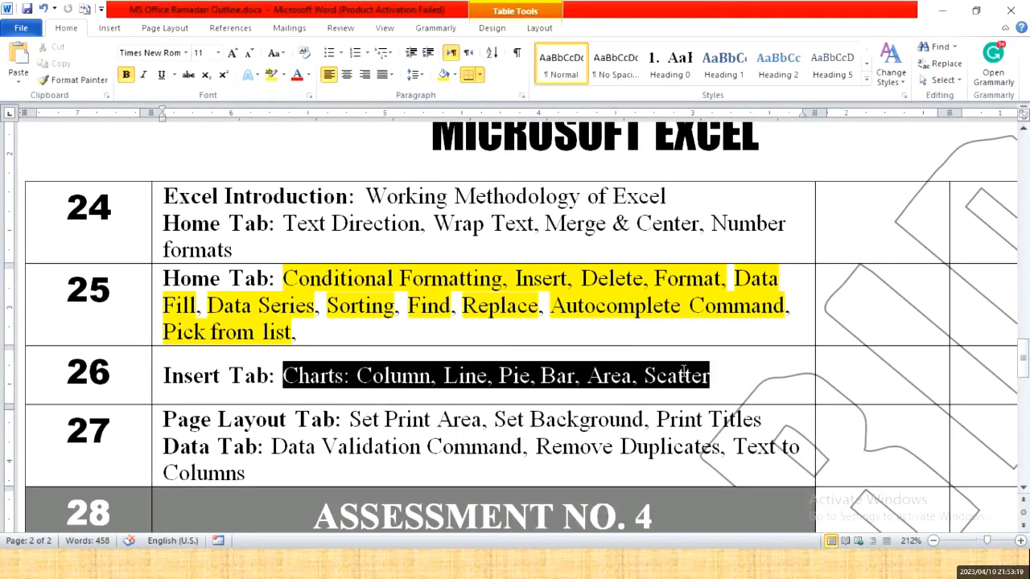
click(271, 74)
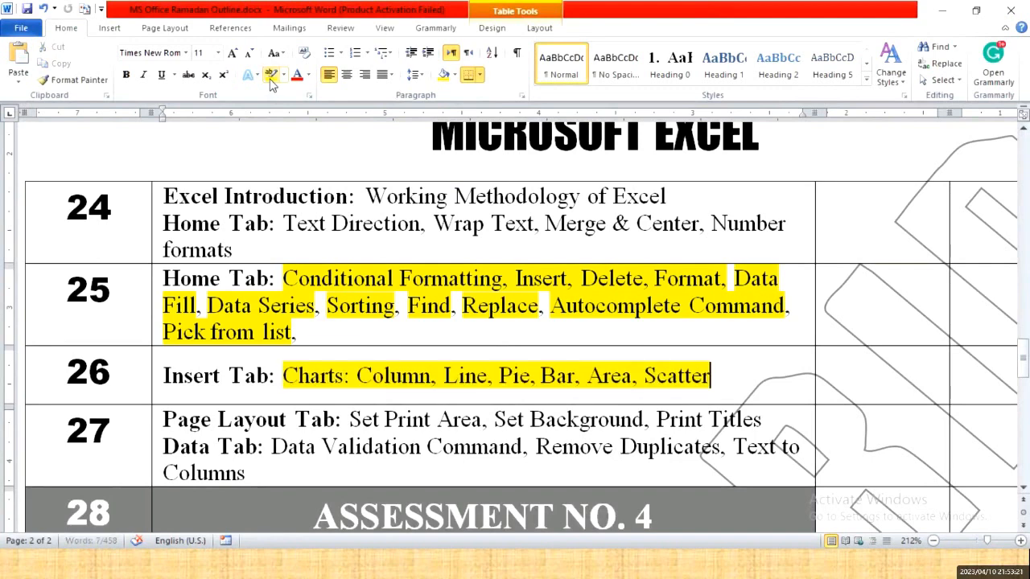
click(392, 427)
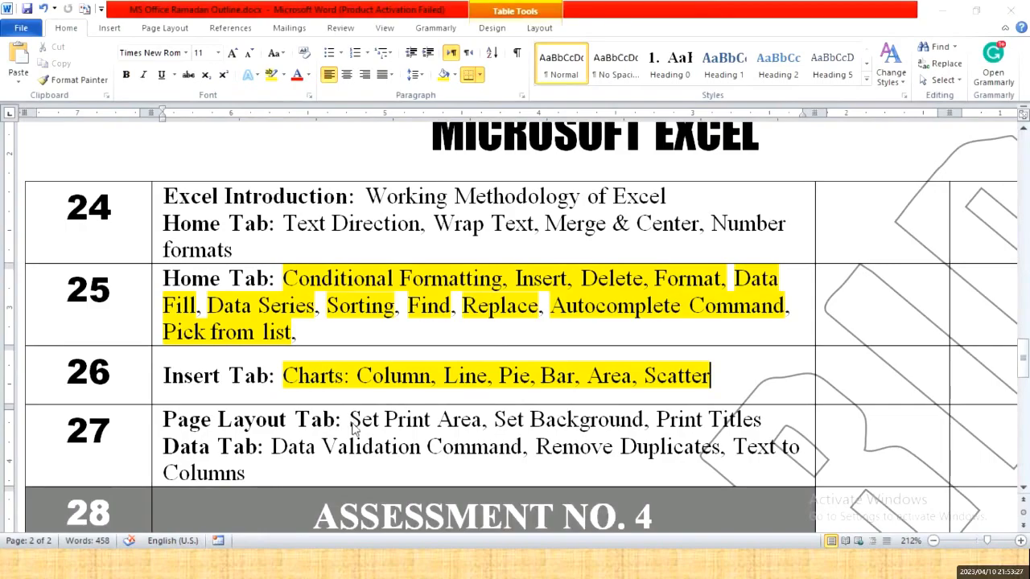
key(alt+Tab)
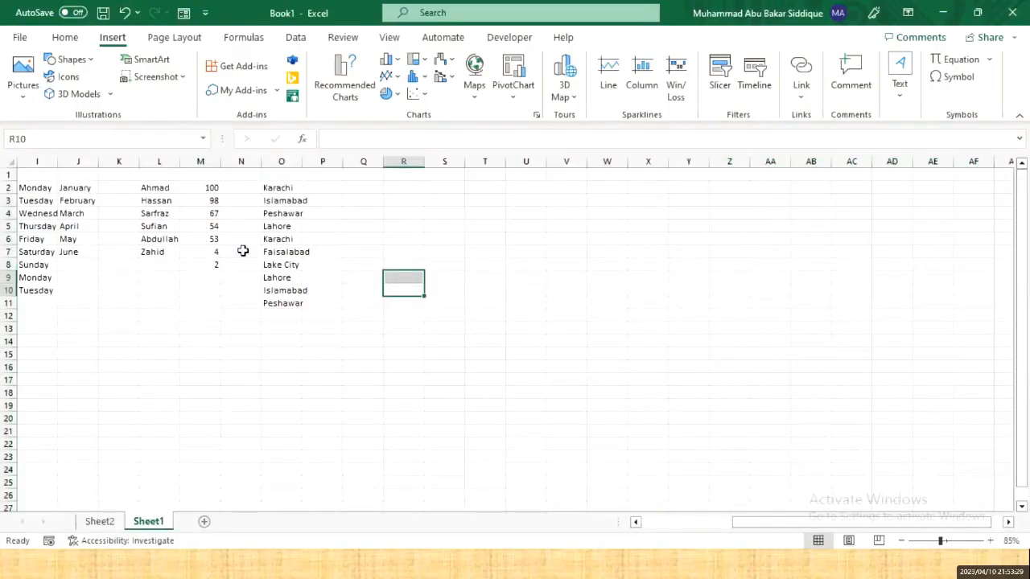
- Return to column A and look over the Page Layout Size and Print Area menus without changes
key(Left)
key(Left)
key(Left)
key(Left)
key(Left)
key(Left)
key(Left)
key(Left)
key(Left)
key(Left)
key(Left)
key(Left)
key(Left)
key(Left)
key(Left)
key(Left)
key(Left)
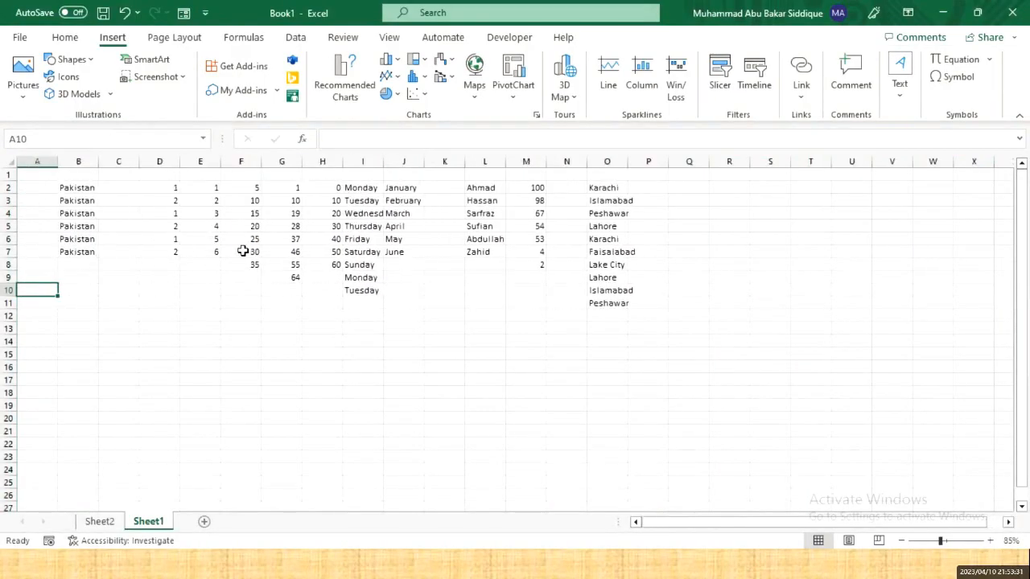
click(173, 39)
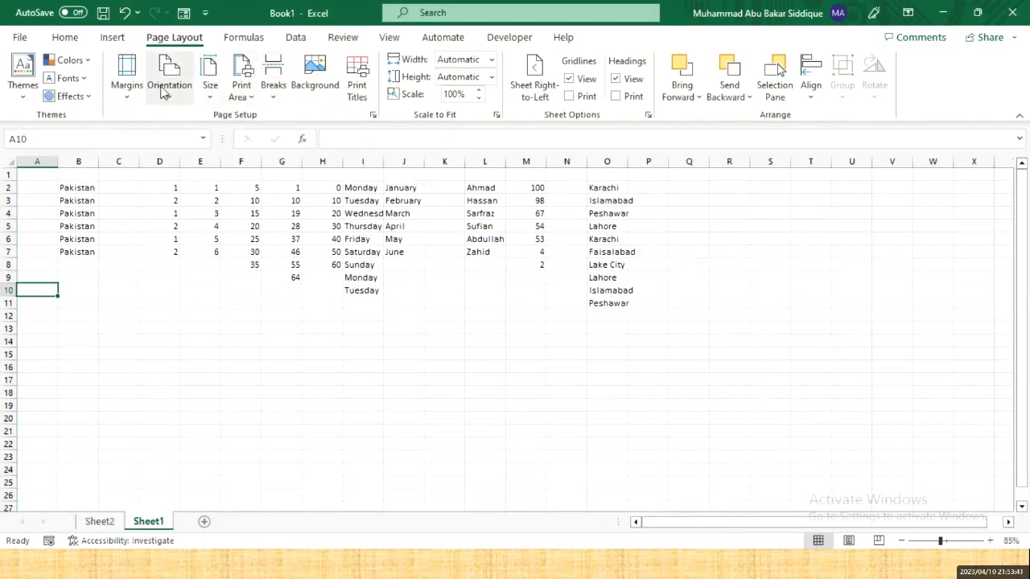
click(211, 90)
click(211, 93)
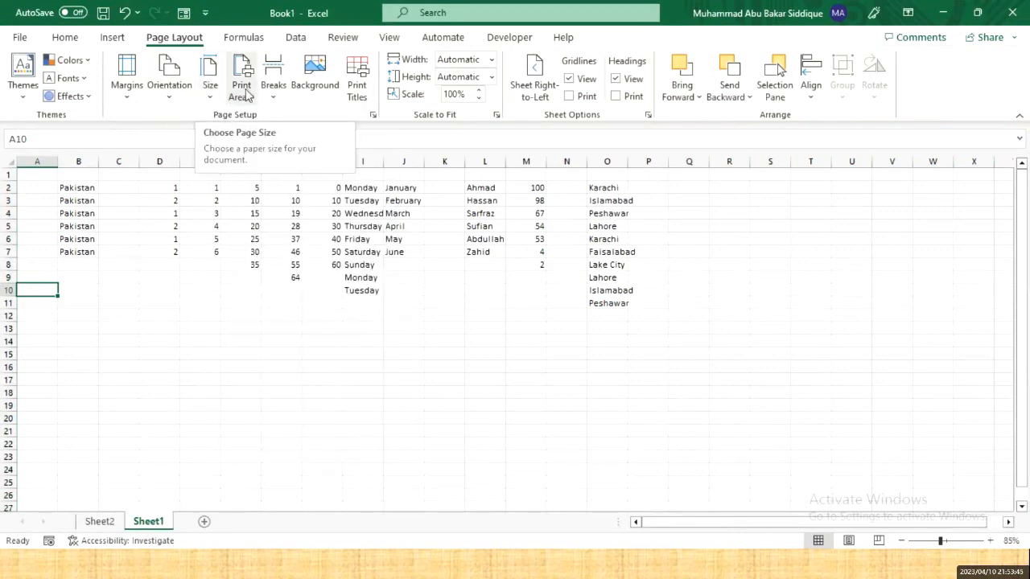
click(250, 96)
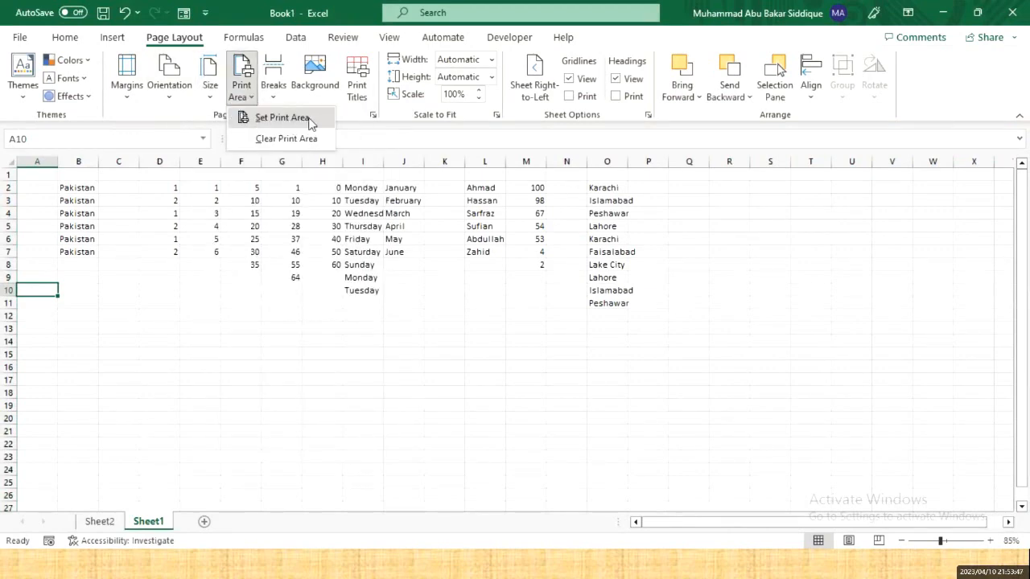
click(388, 267)
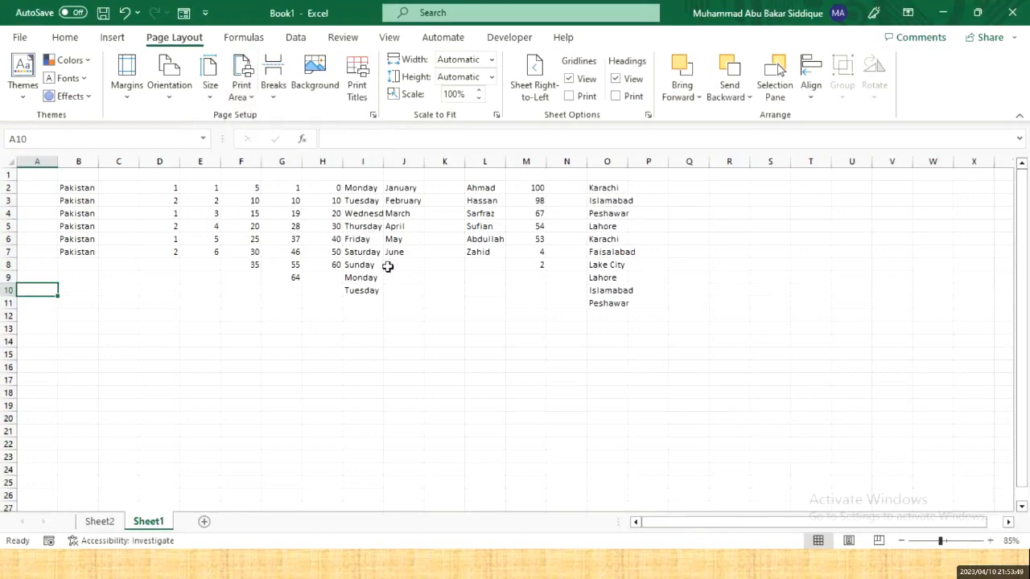
key(Up)
key(Up)
key(Up)
key(Up)
key(Up)
key(Up)
key(Up)
key(Up)
key(Up)
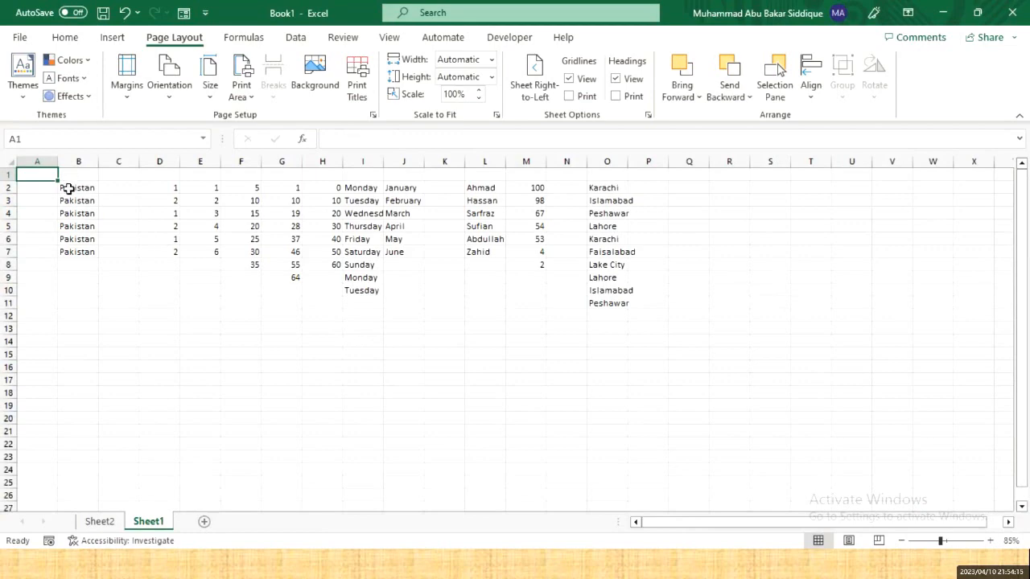
- Set the print area to the single cell J11, accepting the single-cell warning
drag(69, 187, 625, 359)
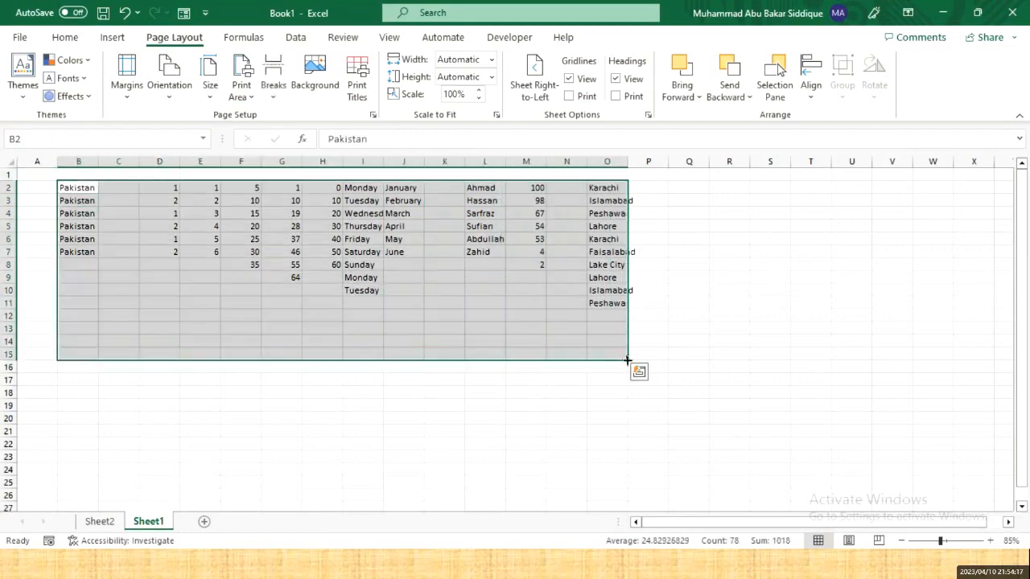
click(377, 367)
drag(50, 183, 375, 340)
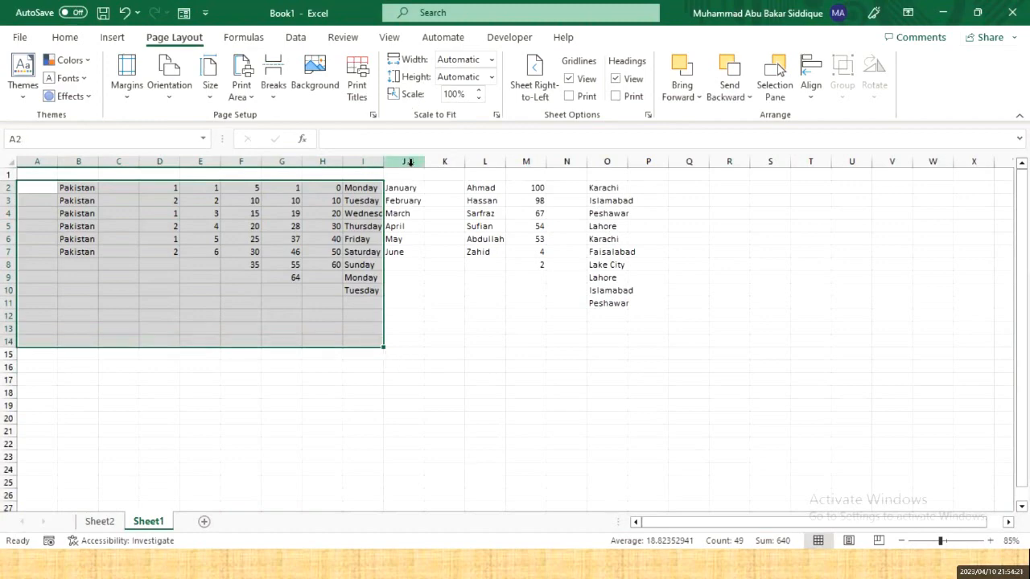
drag(408, 188, 646, 347)
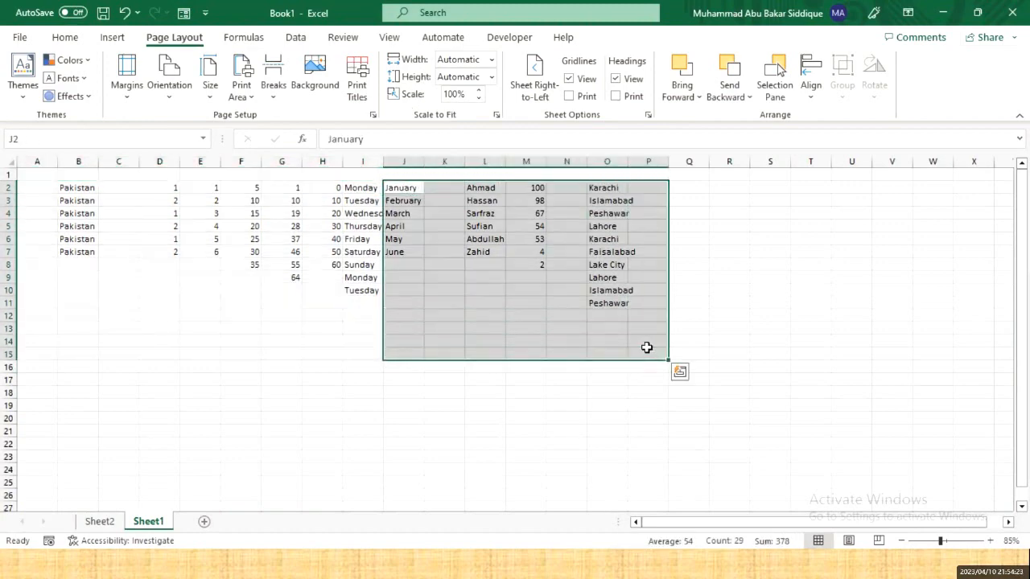
click(415, 308)
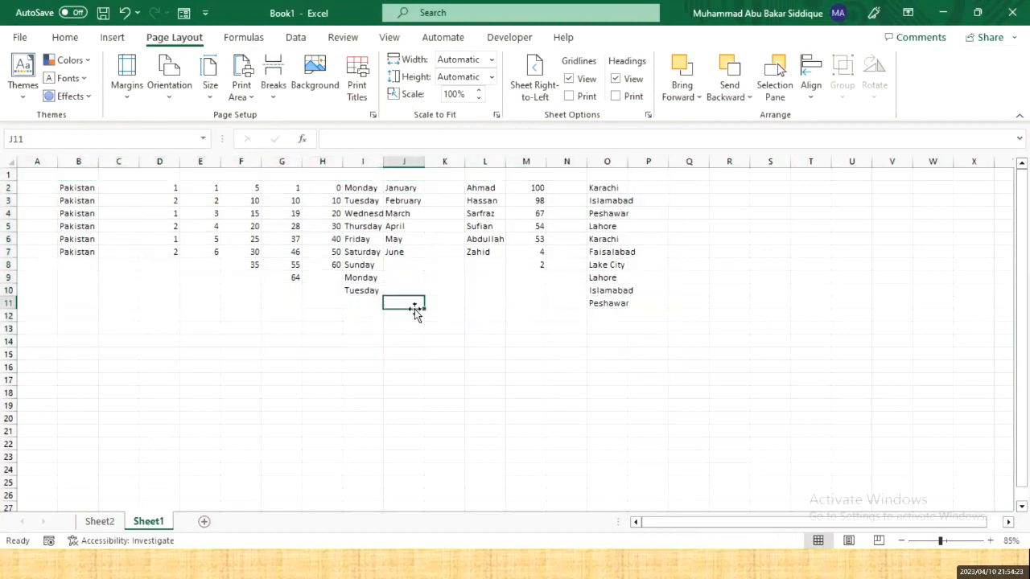
click(246, 94)
click(266, 119)
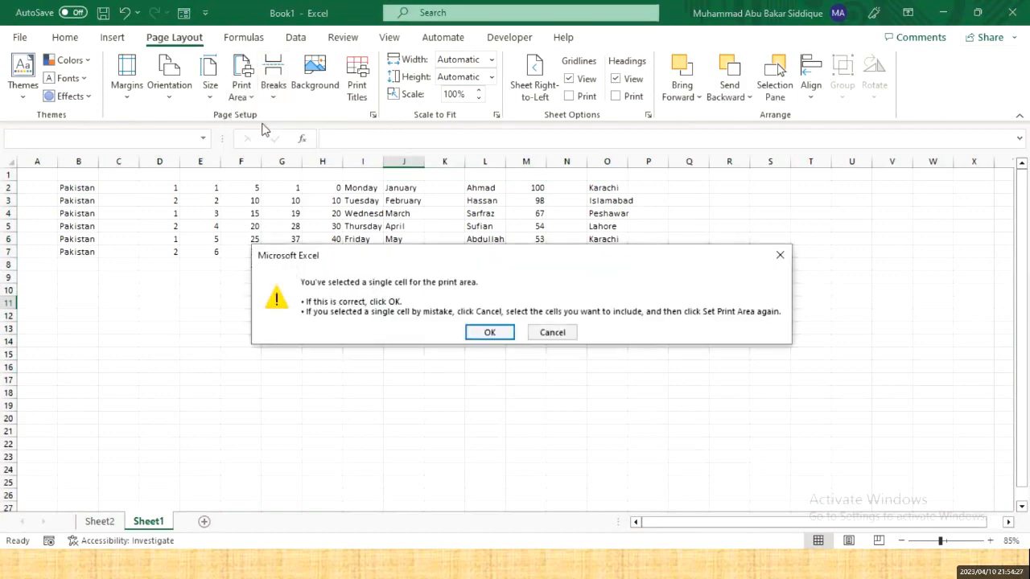
click(490, 331)
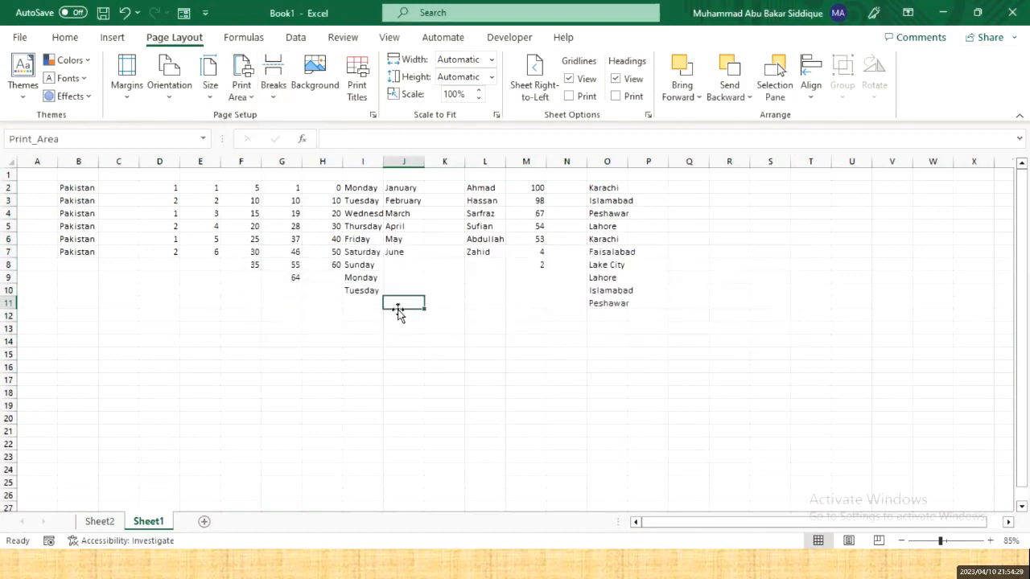
click(202, 276)
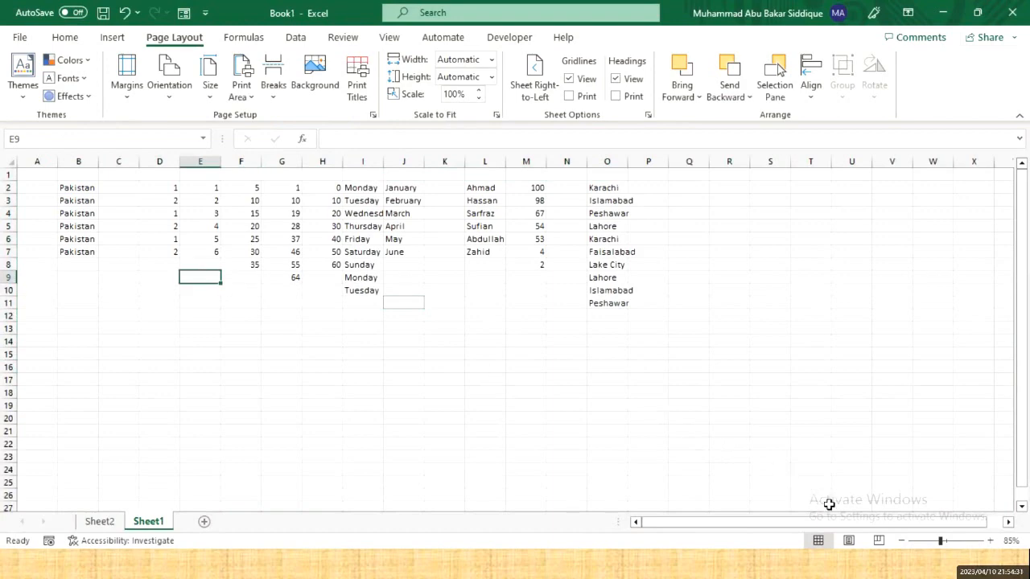
- In Page Break Preview, drag the borders so columns A–P, rows 1–16 fit one page at 59%
click(880, 541)
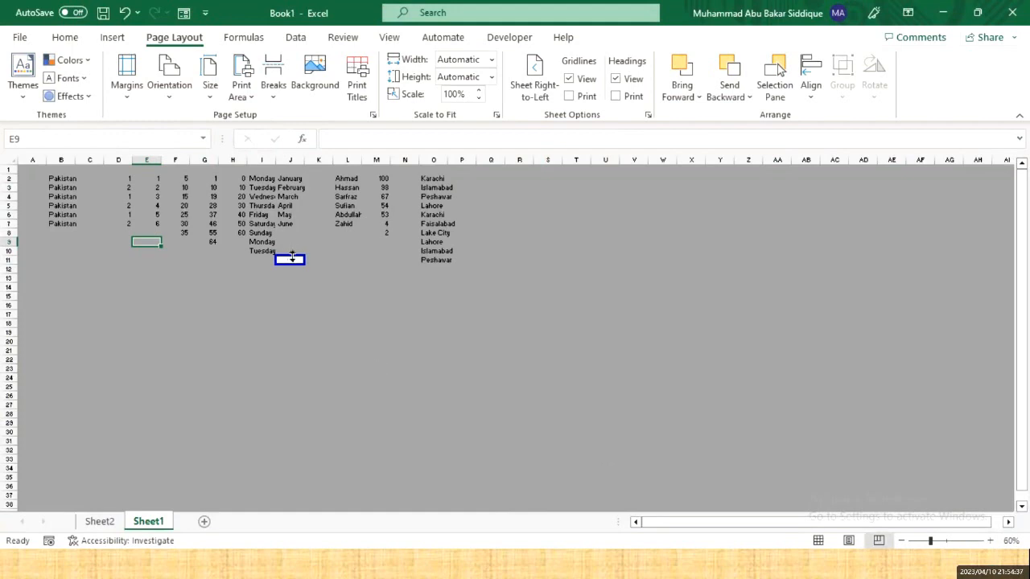
drag(292, 257, 17, 218)
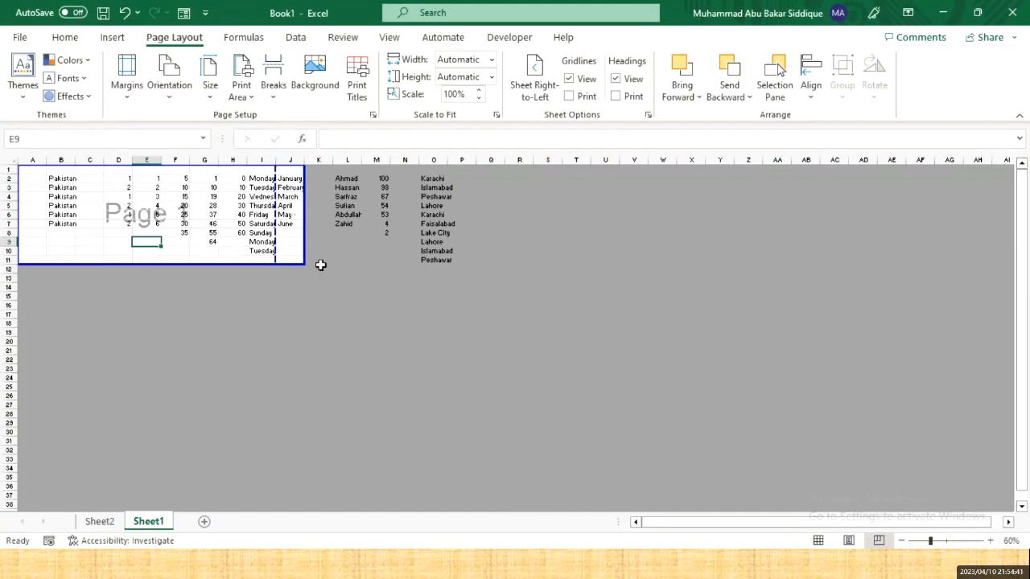
drag(305, 262, 476, 311)
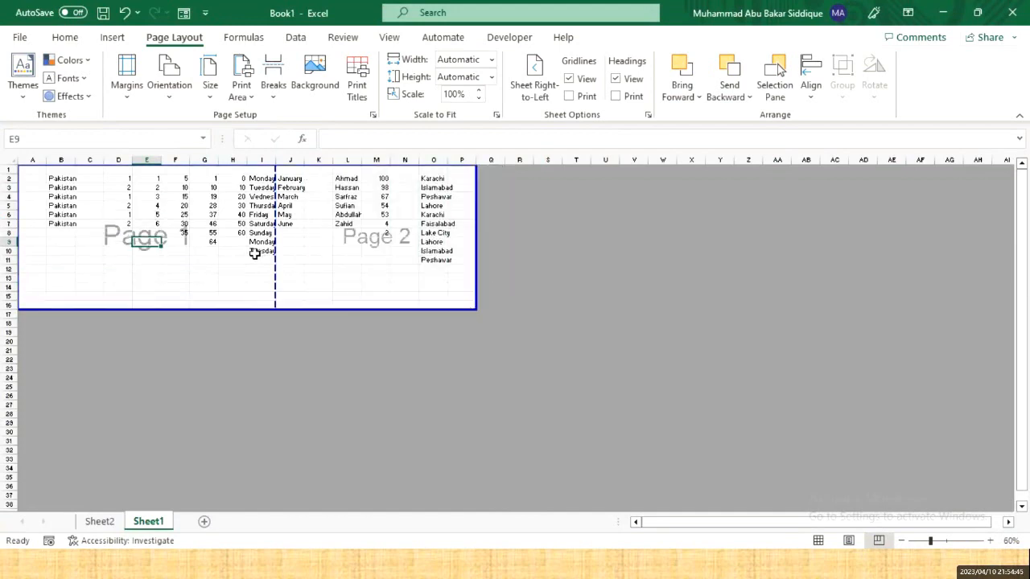
drag(275, 261, 249, 261)
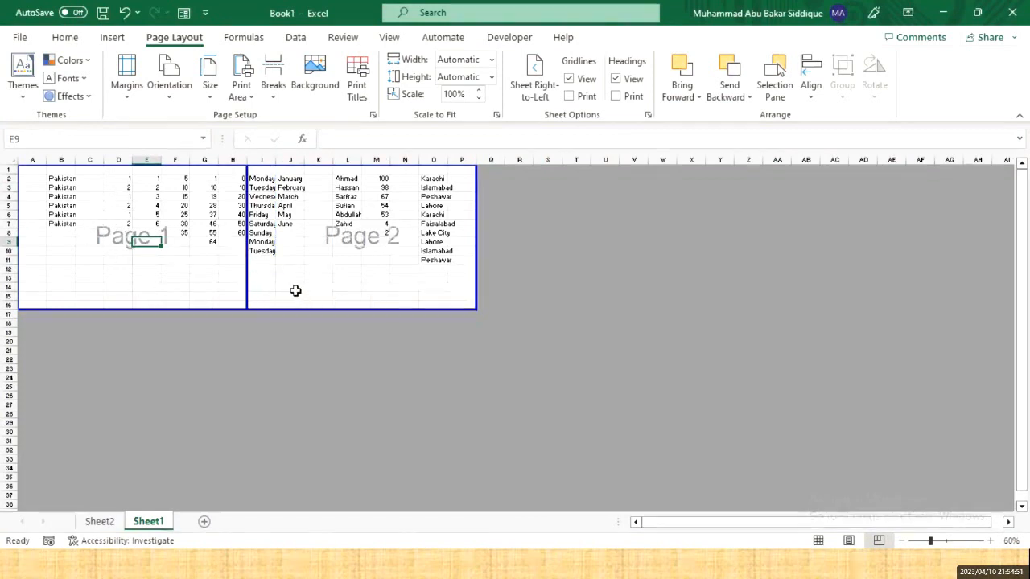
drag(250, 285, 481, 271)
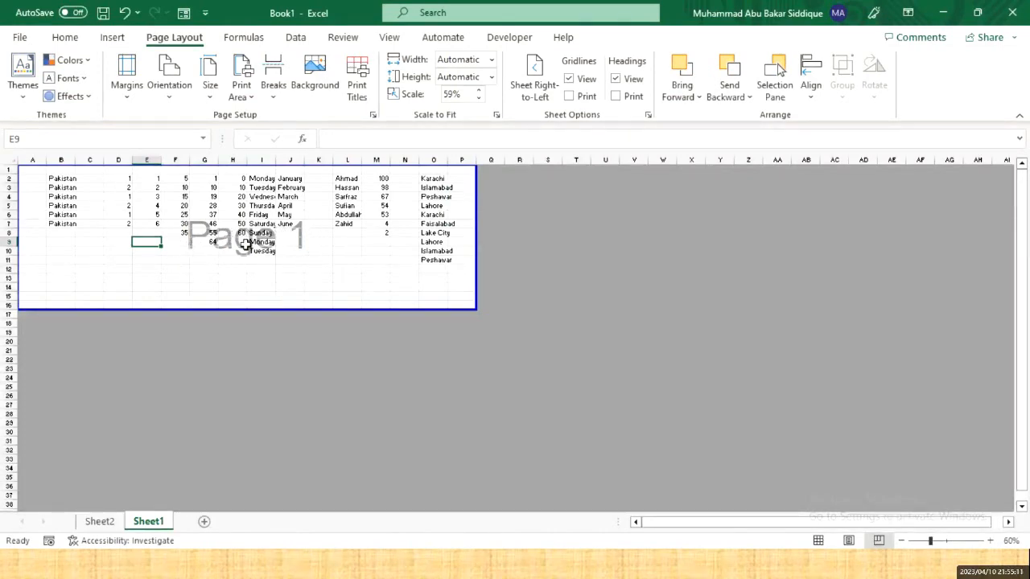
- Check the Print Area options, then bring up the page Breaks options on Page Layout
ctrl+scroll(253, 256, up, 3)
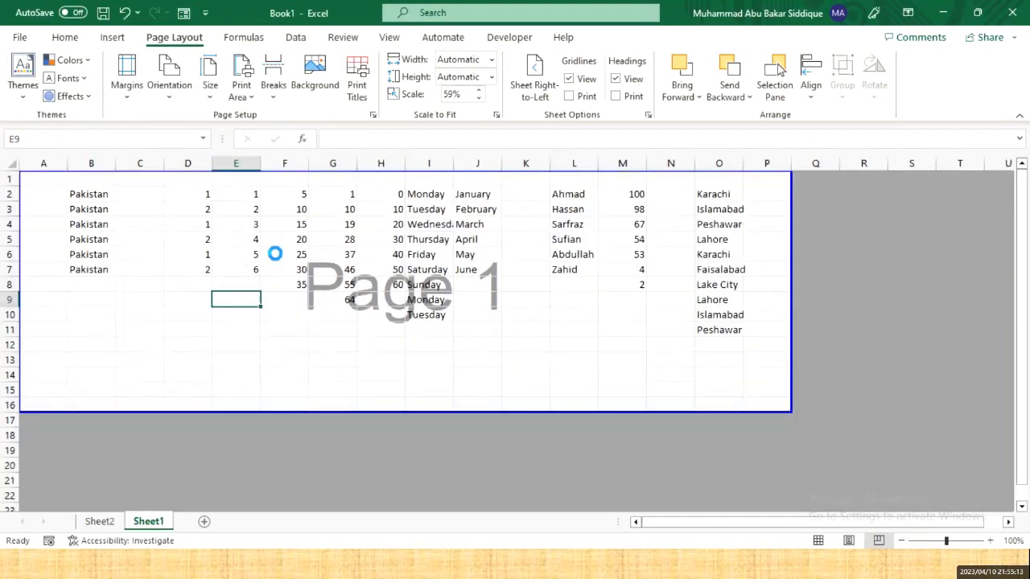
ctrl+scroll(275, 254, down, 2)
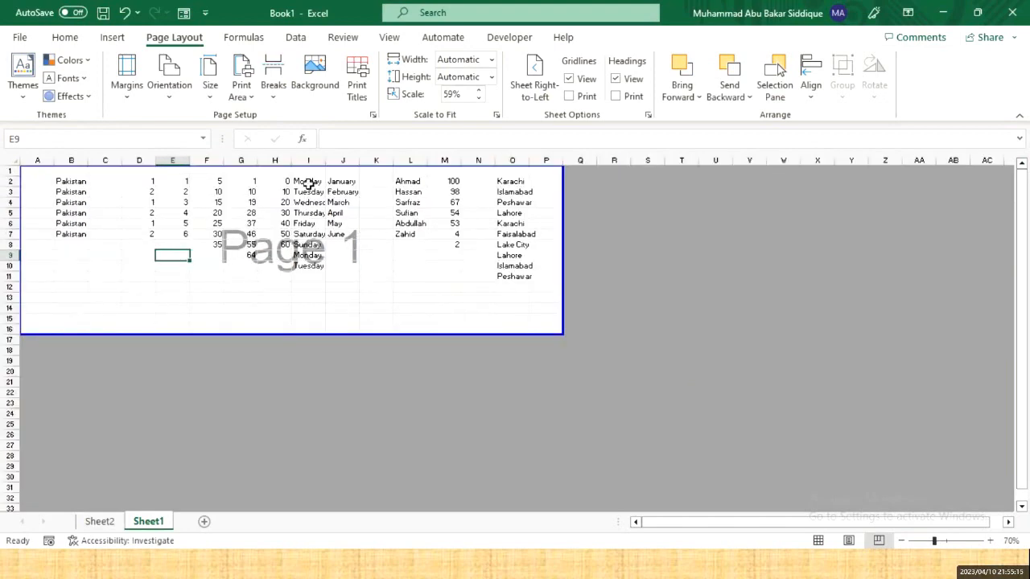
click(251, 97)
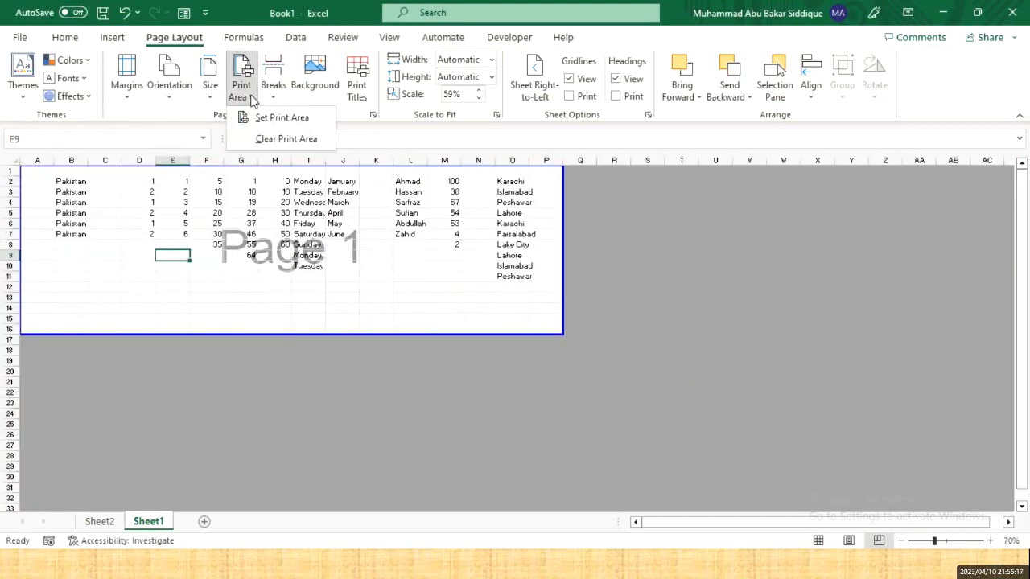
click(272, 98)
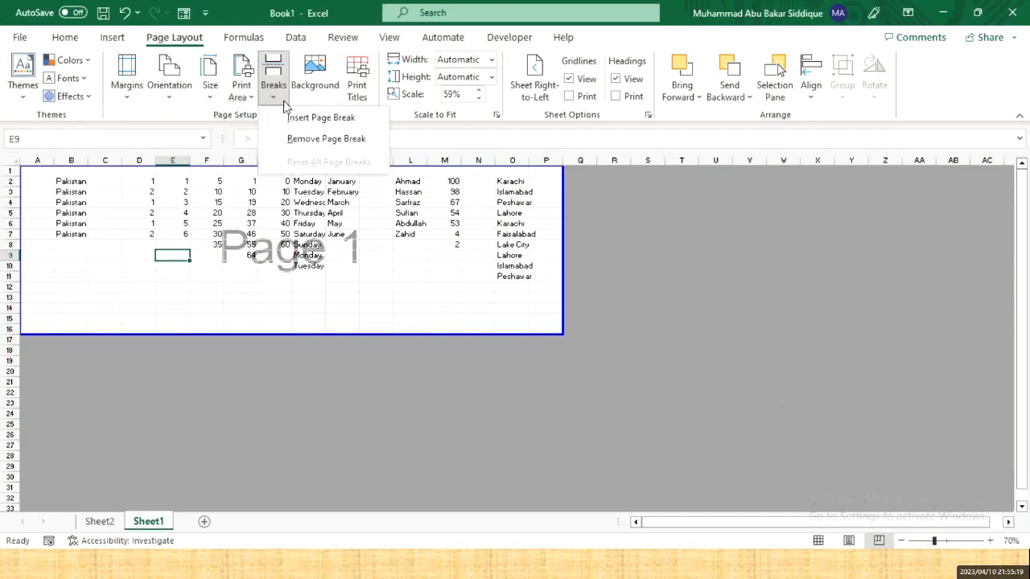
- Insert page breaks and rework them into a single vertical break between columns H and I, then print-preview
click(321, 118)
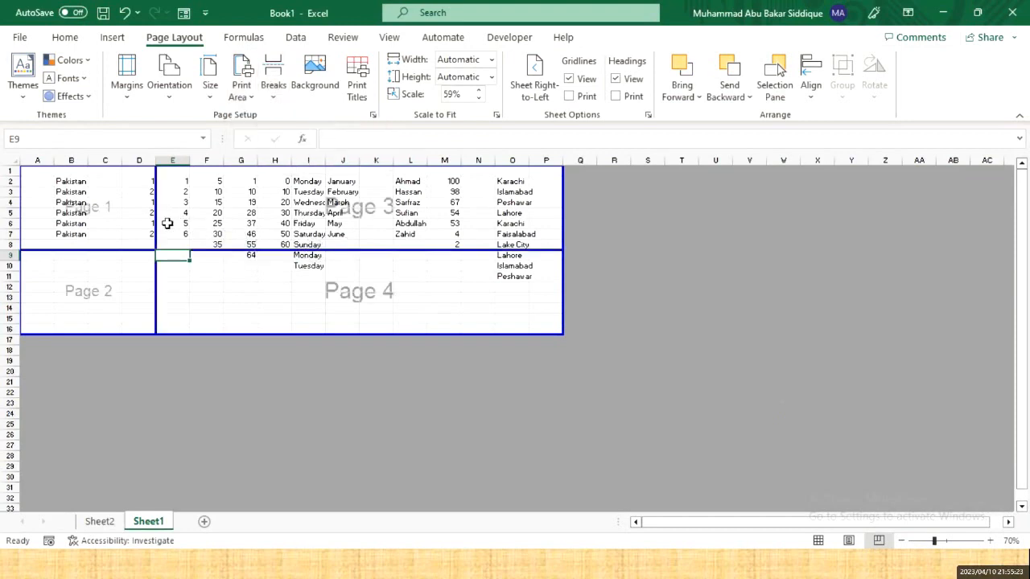
drag(154, 225, 259, 224)
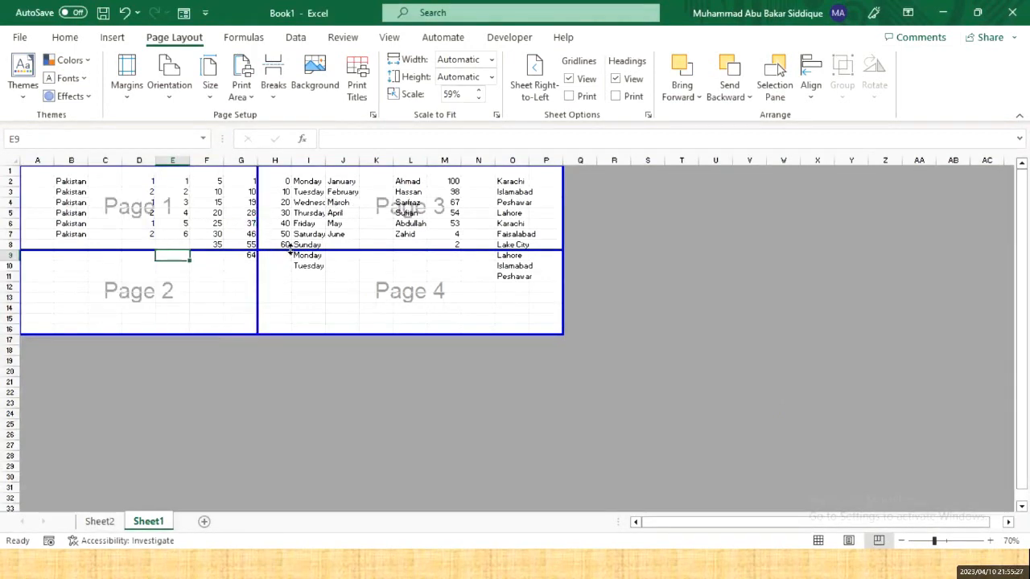
drag(188, 273, 390, 285)
click(411, 288)
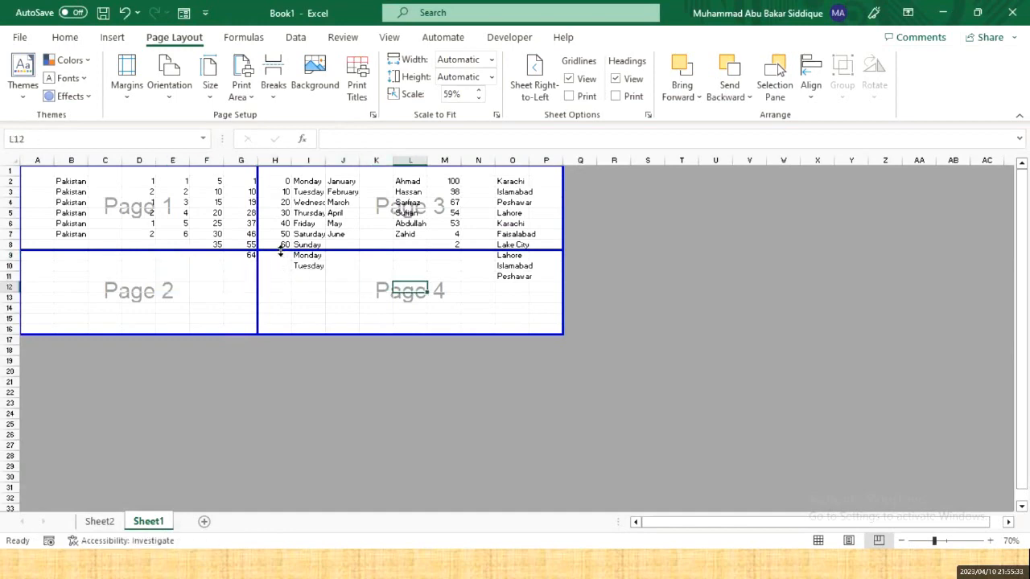
drag(281, 252, 288, 336)
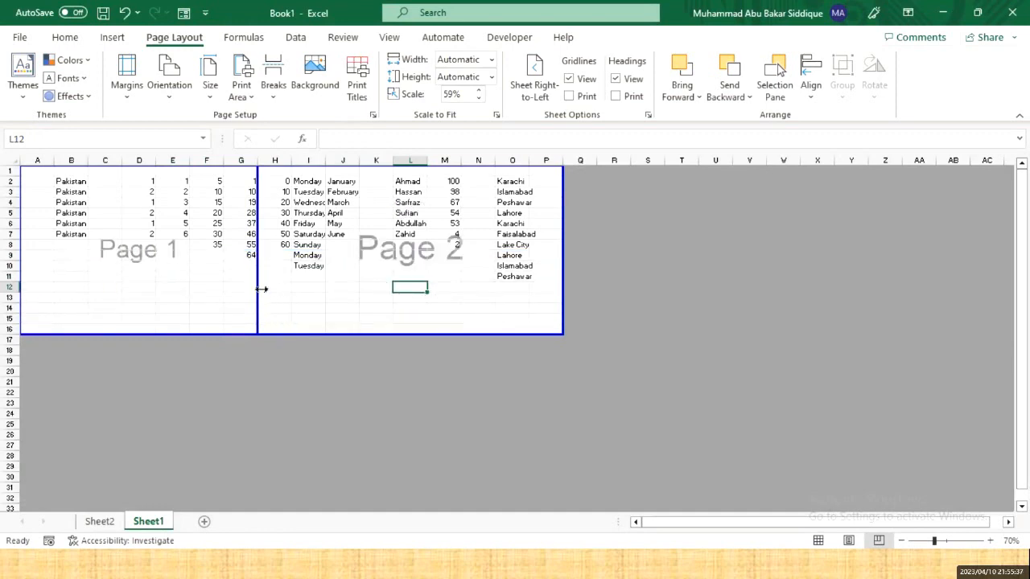
drag(264, 287, 288, 286)
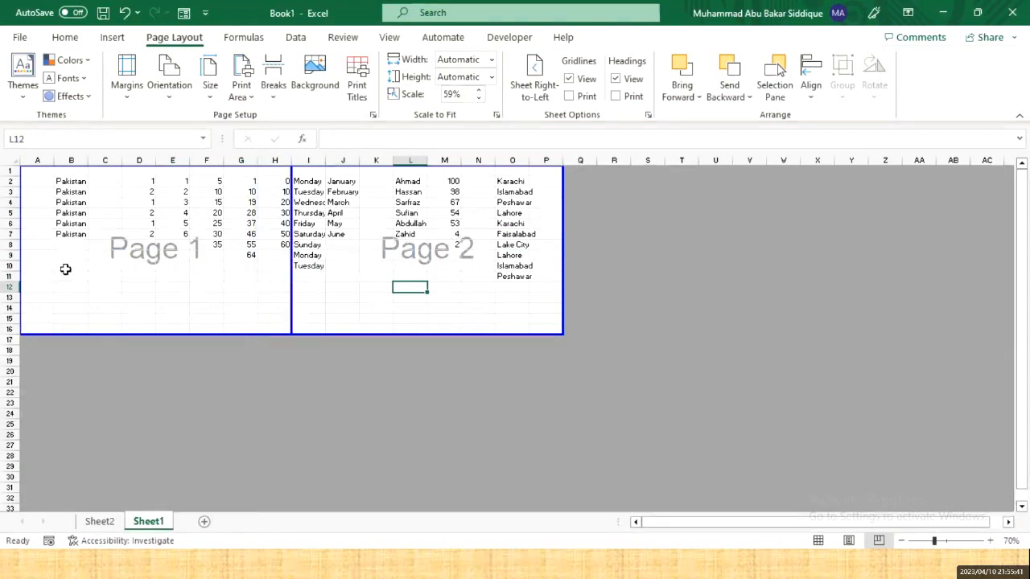
click(278, 277)
key(ctrl+p)
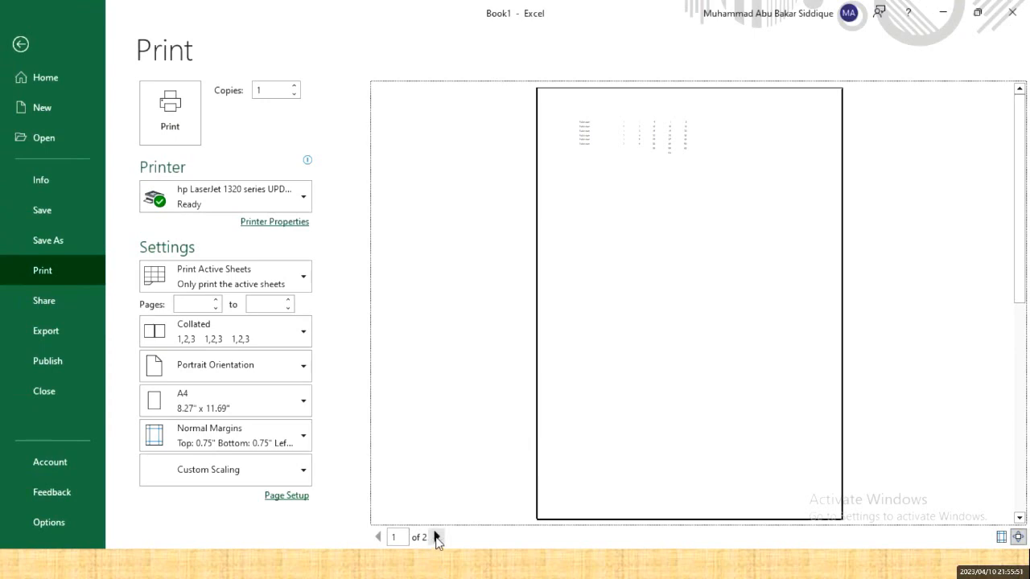
- Review page 2 of the preview, then set scaling to Fit Sheet on One Page and return to the worksheet
click(437, 537)
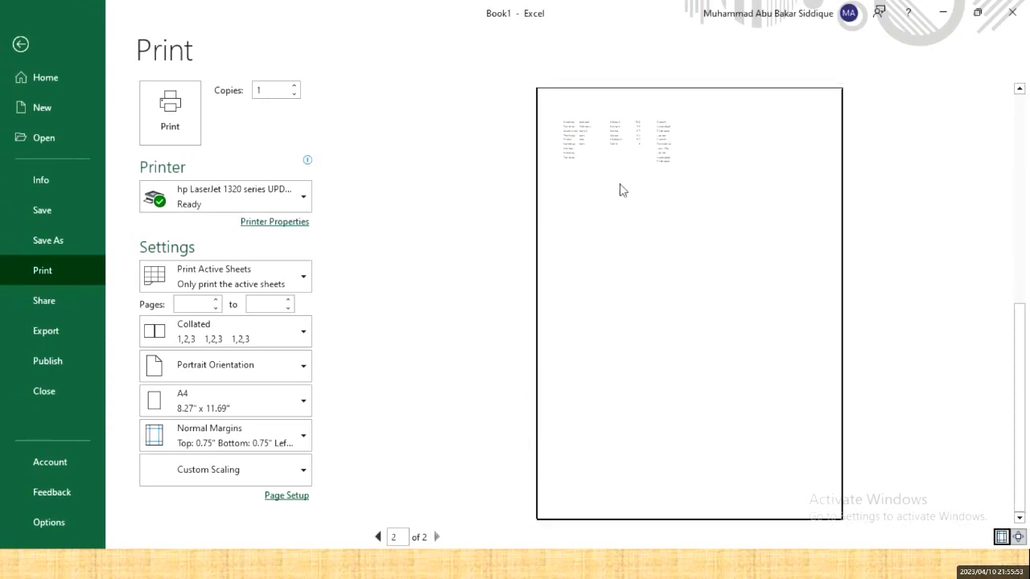
click(572, 191)
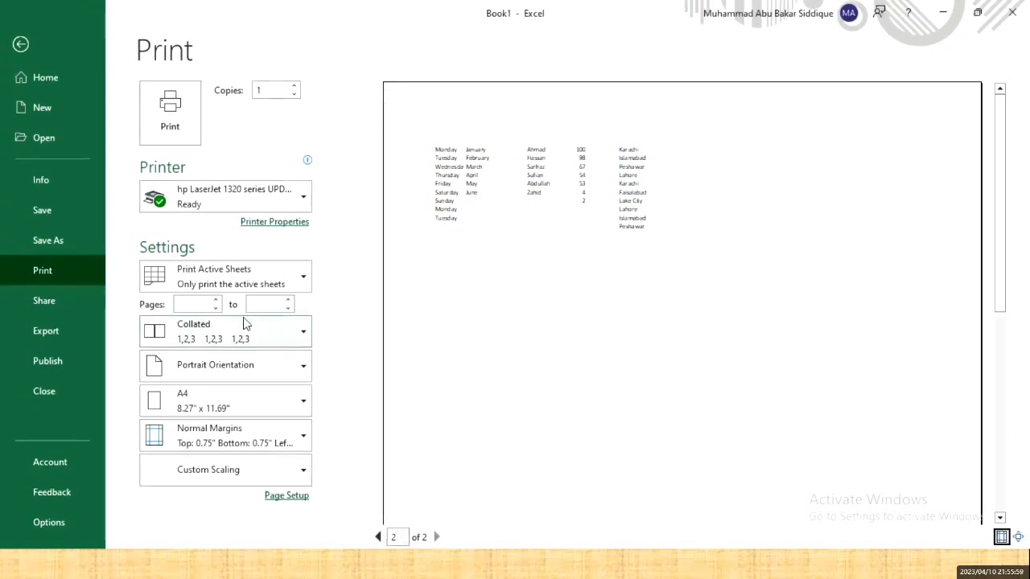
click(230, 475)
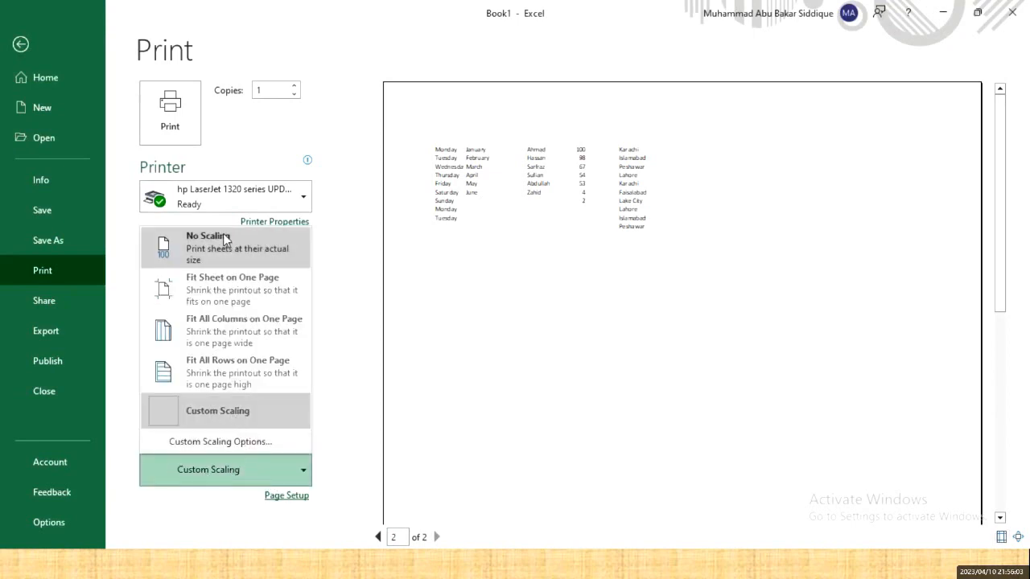
click(247, 283)
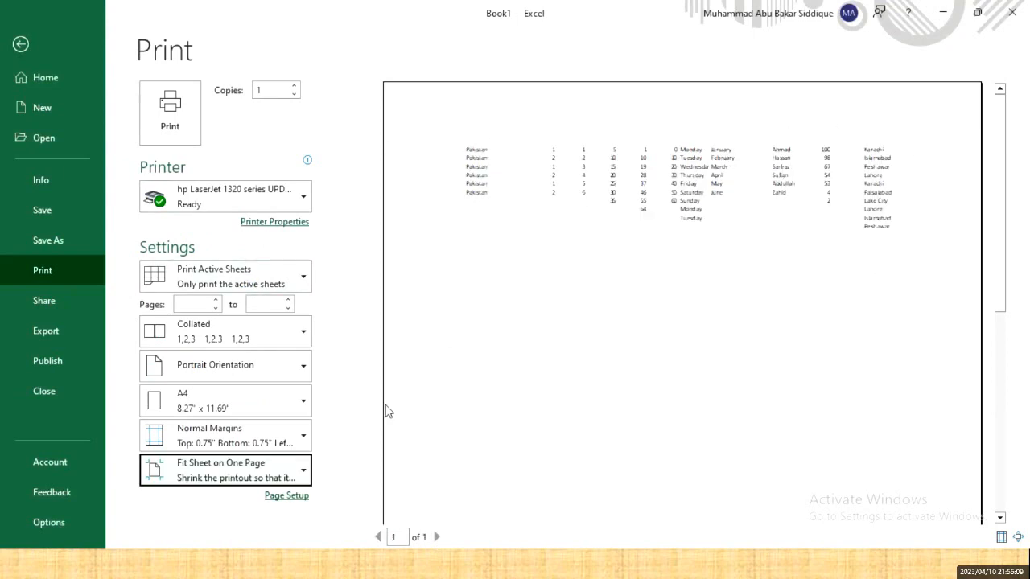
key(Escape)
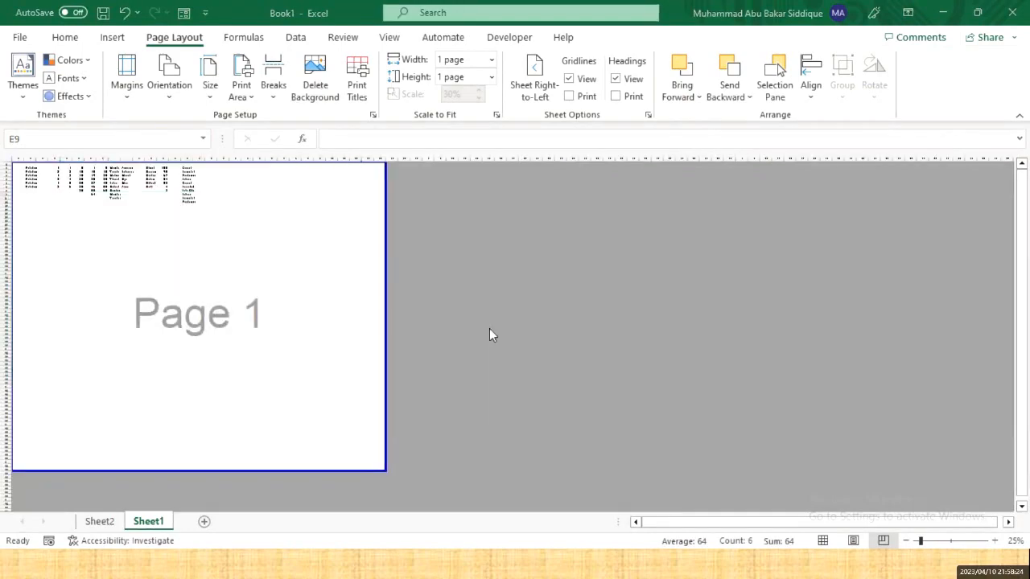
- In the Word outline, highlight the 'Data Validation Command' topic in row 27
key(alt+Tab)
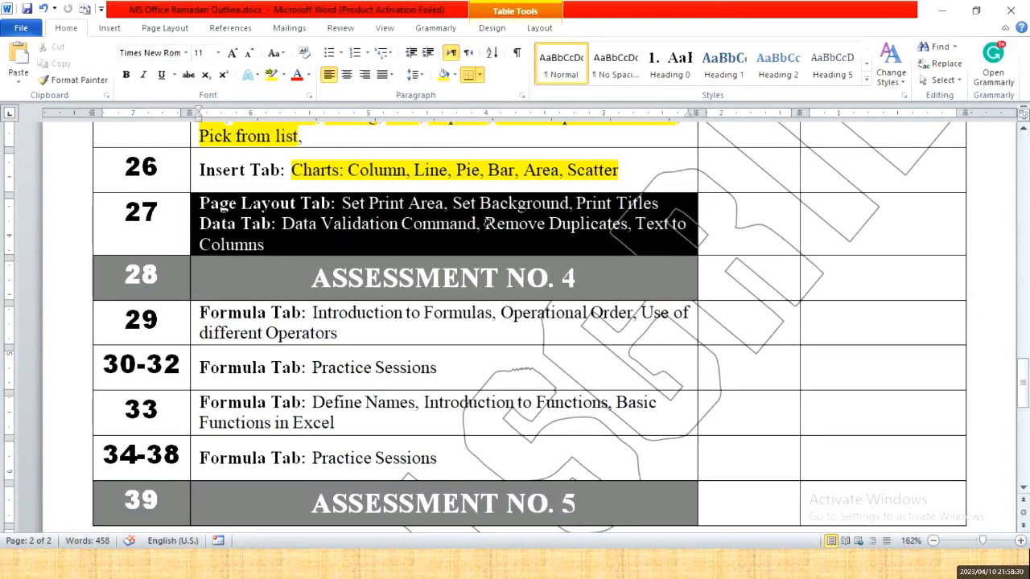
click(401, 223)
drag(274, 224, 483, 228)
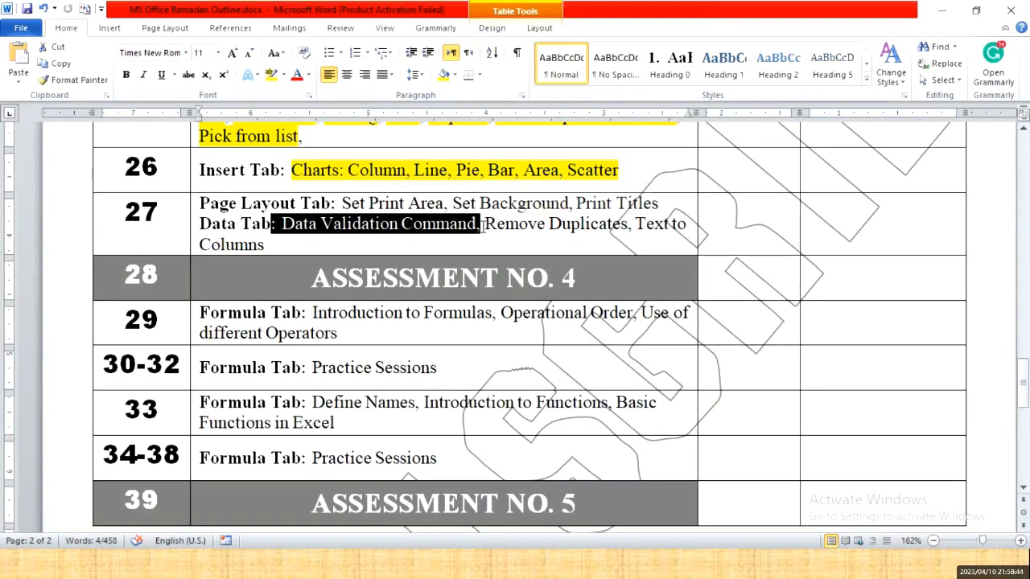
- Switch back to the Book1 workbook in Excel and scroll up
key(alt+Tab)
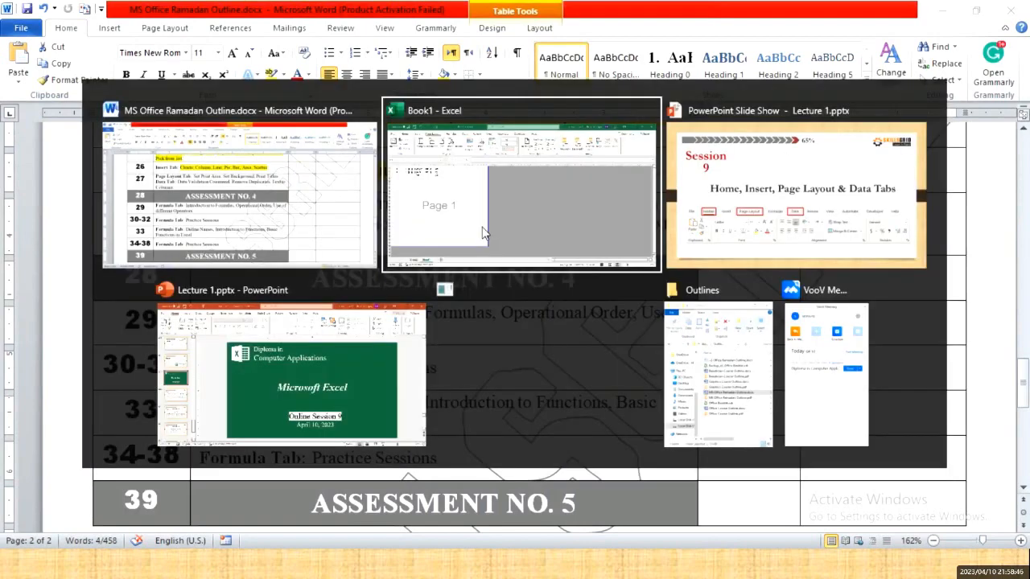
click(482, 233)
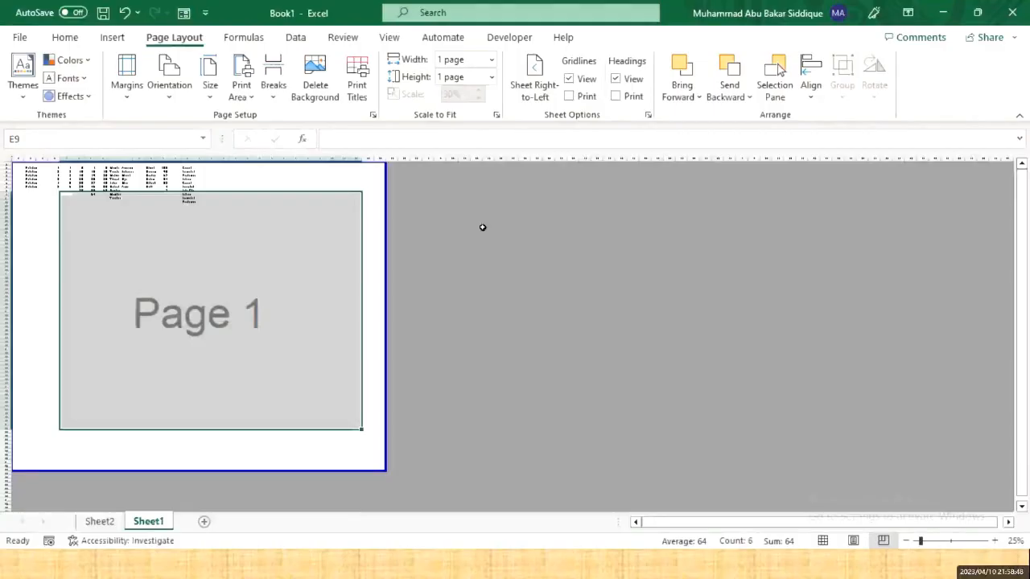
scroll(261, 205, up, 4)
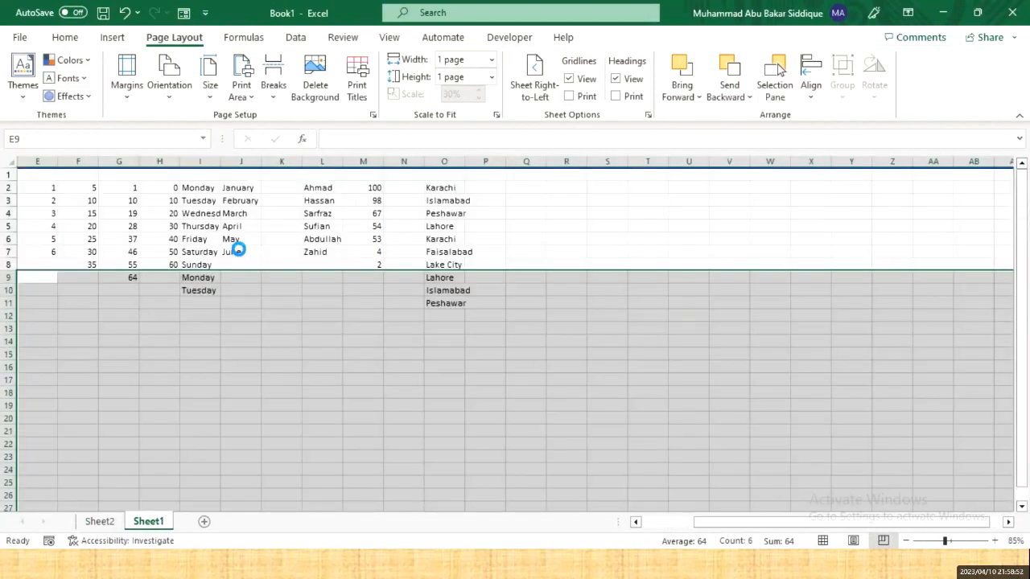
scroll(211, 232, up, 10)
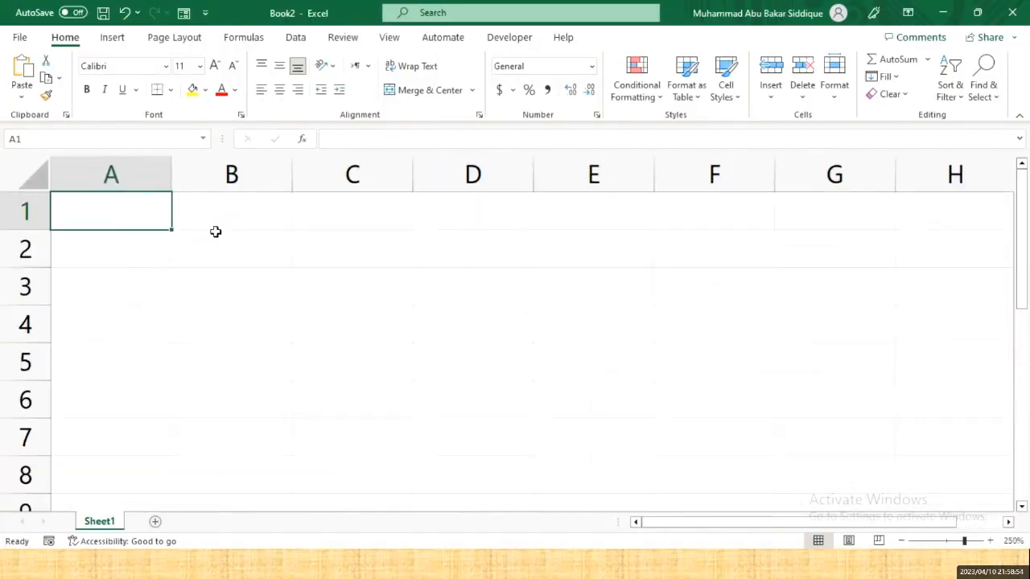
- Enter the headers Sr. No., Roll No., Name, Phy, Chem, Bio and Math across A1:G1
text(Sr. No.)
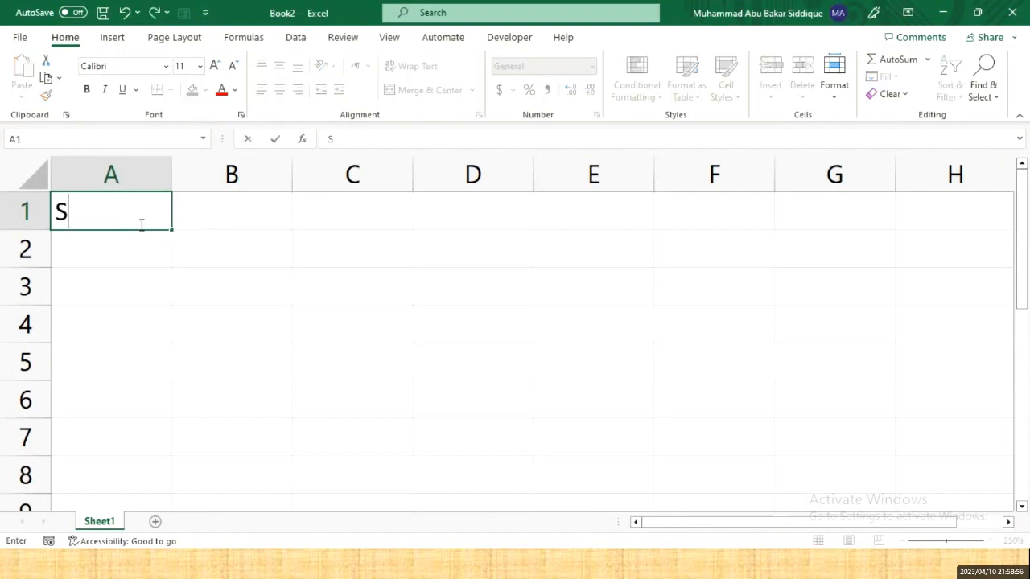
key(Tab)
text(Roll Num)
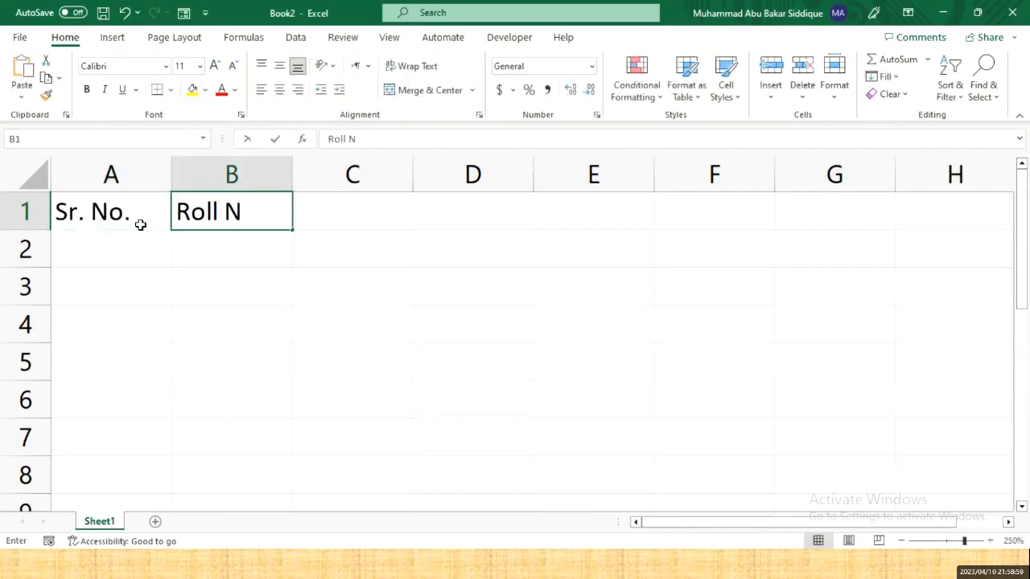
key(BackSpace)
key(BackSpace)
text(o.)
key(Tab)
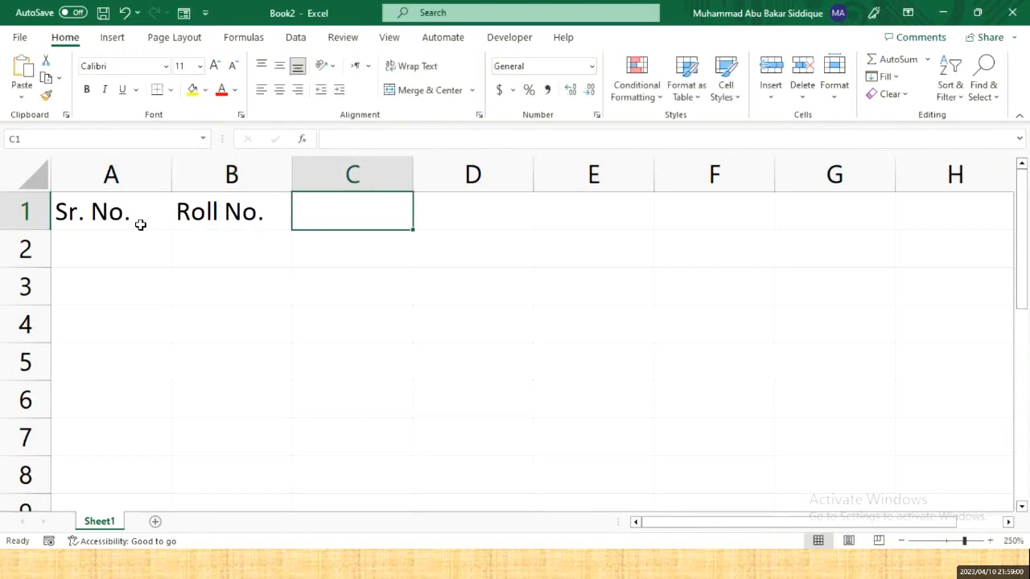
text(Name)
key(Tab)
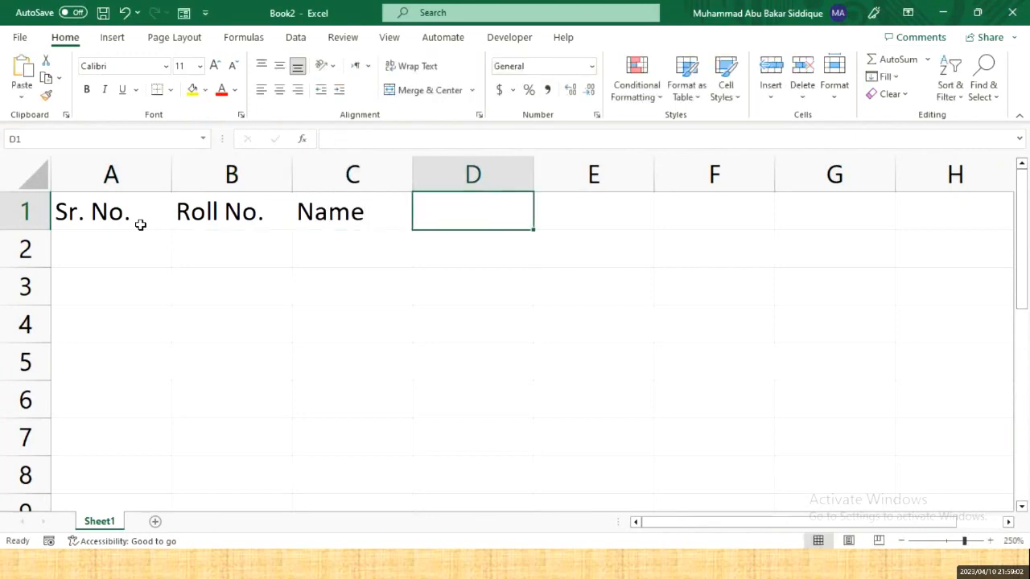
text(Phy)
key(Tab)
text(Chem)
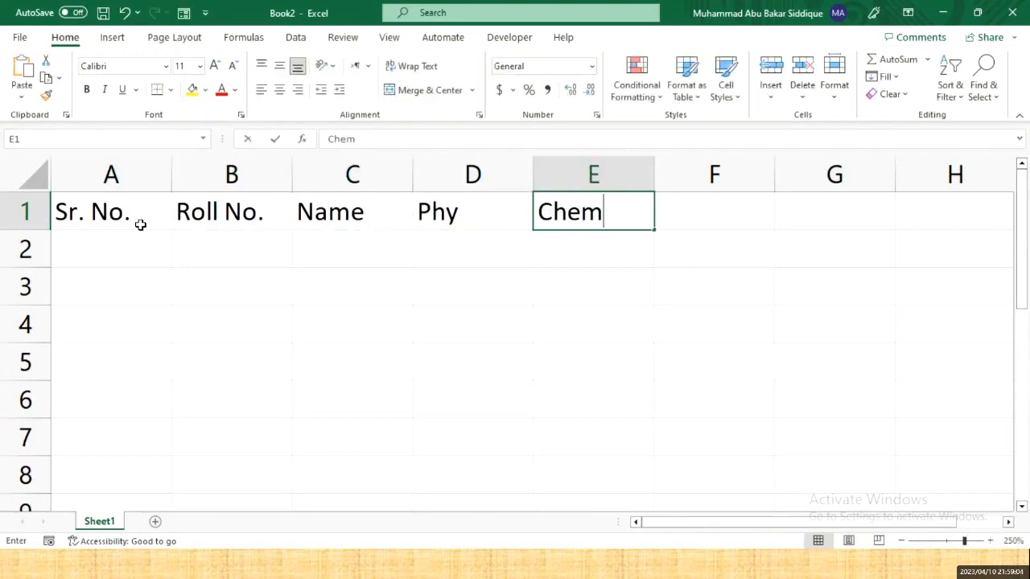
key(Tab)
text(bi)
key(BackSpace)
key(BackSpace)
text(Bio)
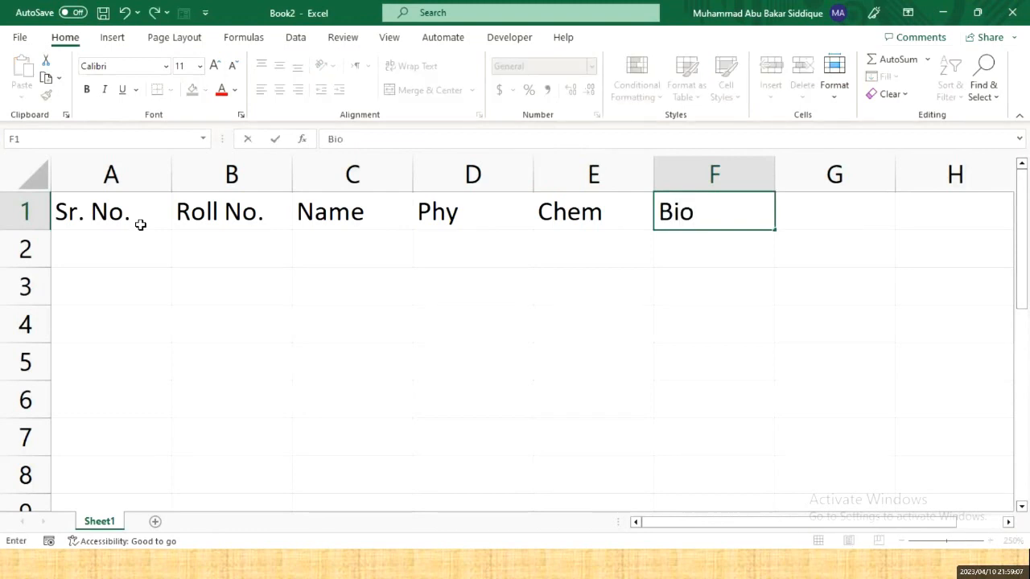
key(Tab)
text(Math)
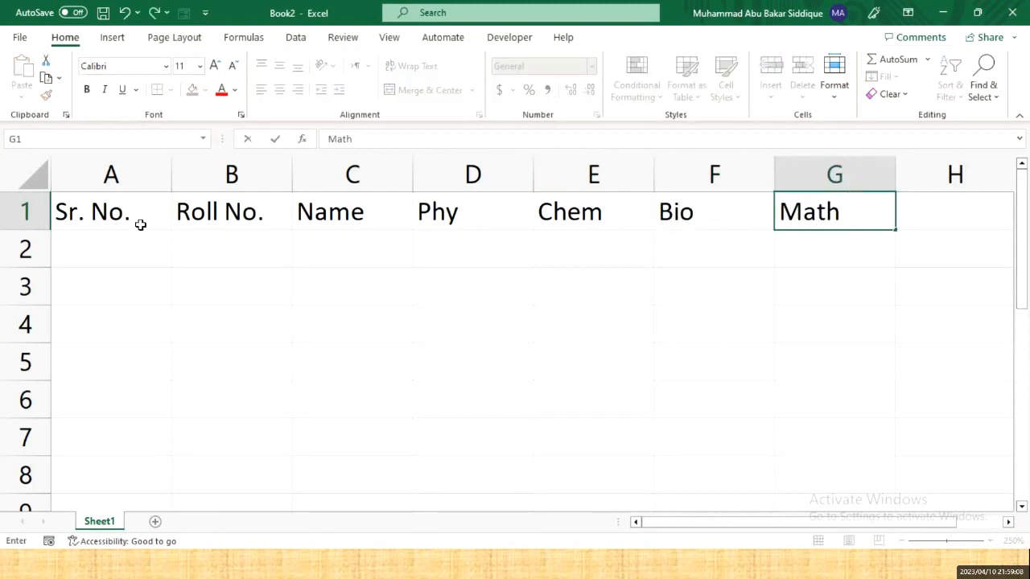
key(Return)
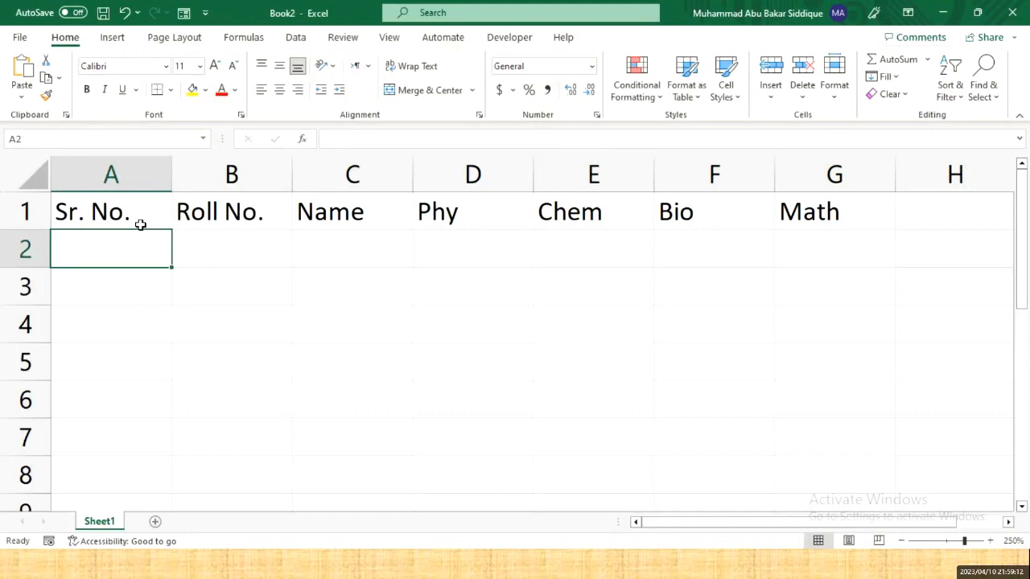
- Enter serial numbers 1 and 2 in A2 and A3 and select both cells
text(1)
key(Return)
text(2)
key(Return)
key(Up)
key(Up)
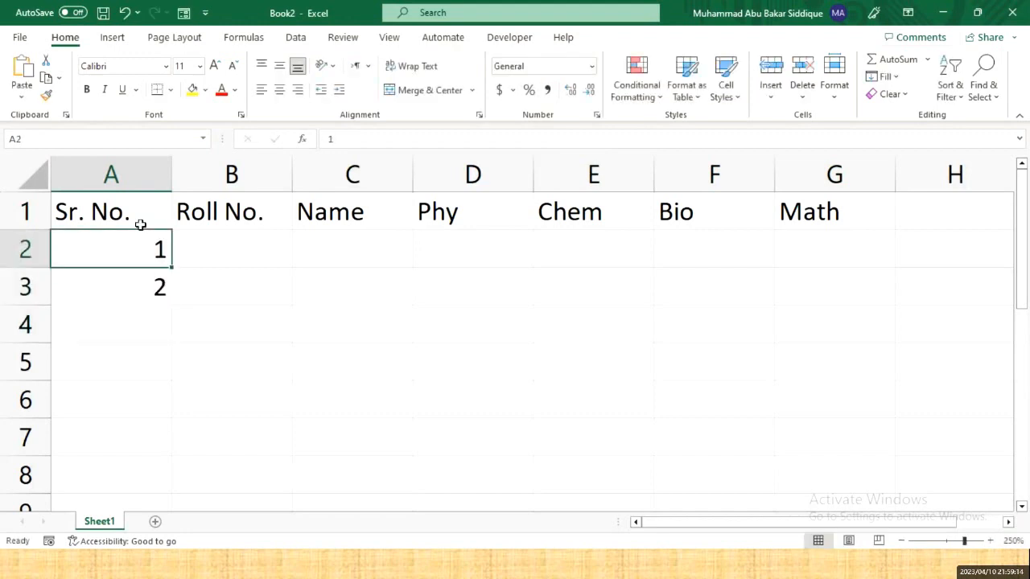
key(shift+Down)
- Extend the serial numbers to 6 in A7 and centre them
drag(172, 305, 161, 439)
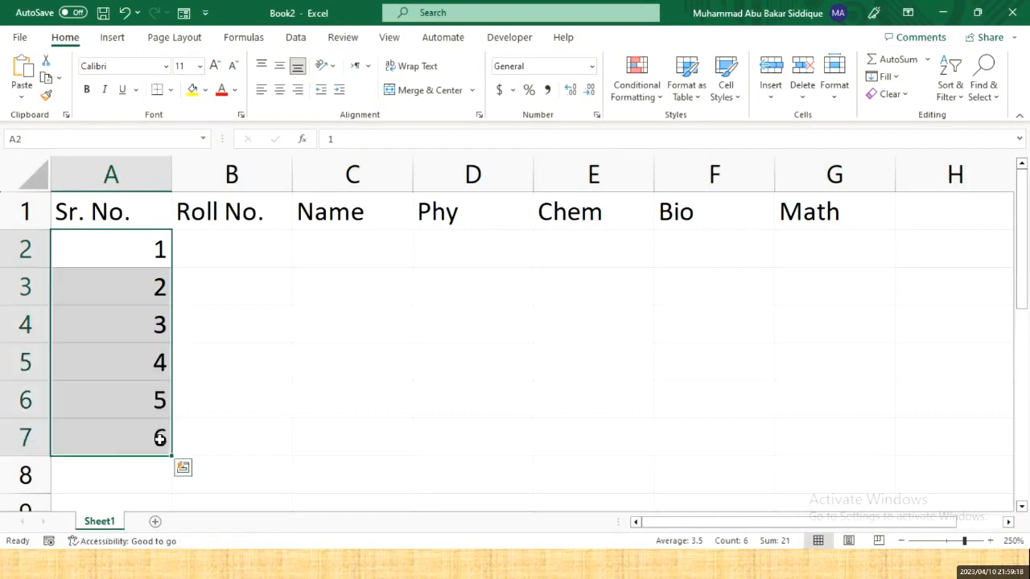
click(279, 89)
click(233, 322)
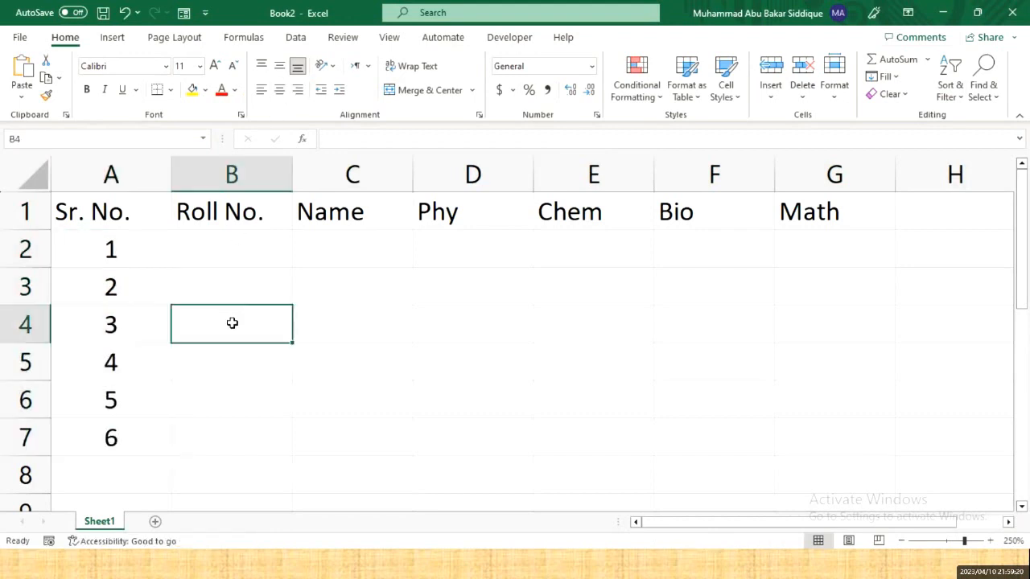
- Enter roll number CAO-001 in B2 and fill down to CAO-006 in B7
click(237, 264)
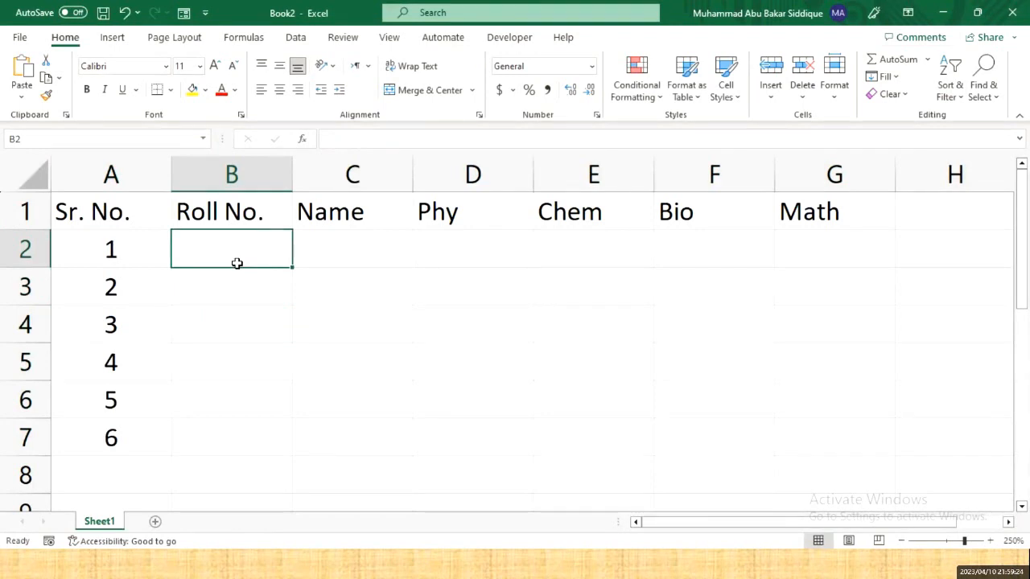
text(CAO)
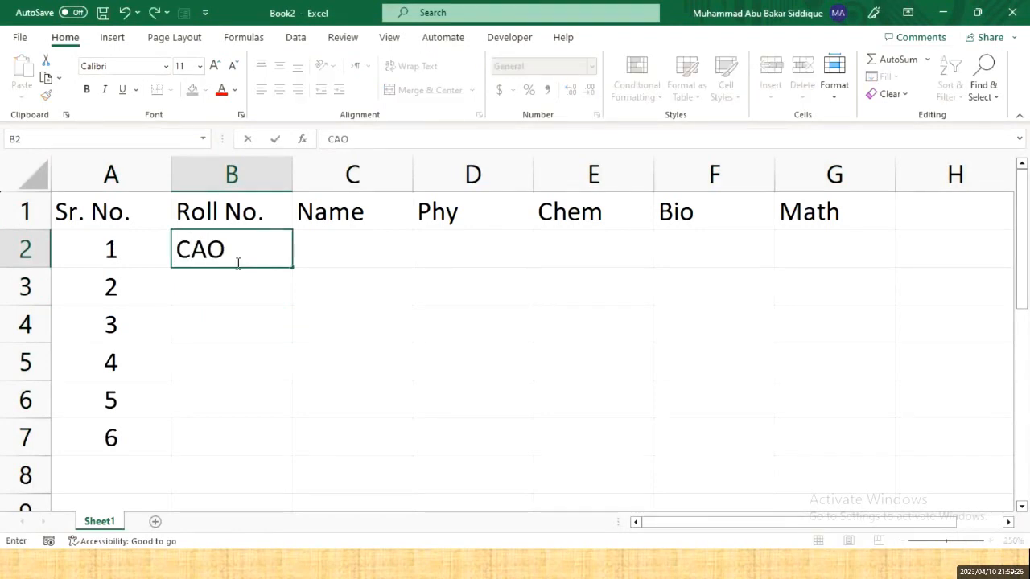
text(-001)
key(Return)
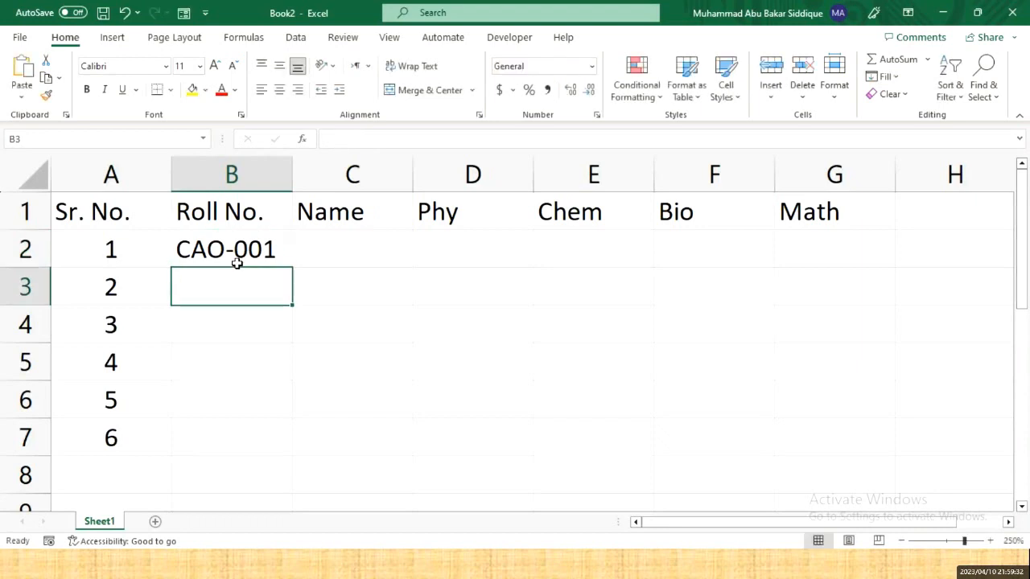
click(236, 263)
key(ctrl+c)
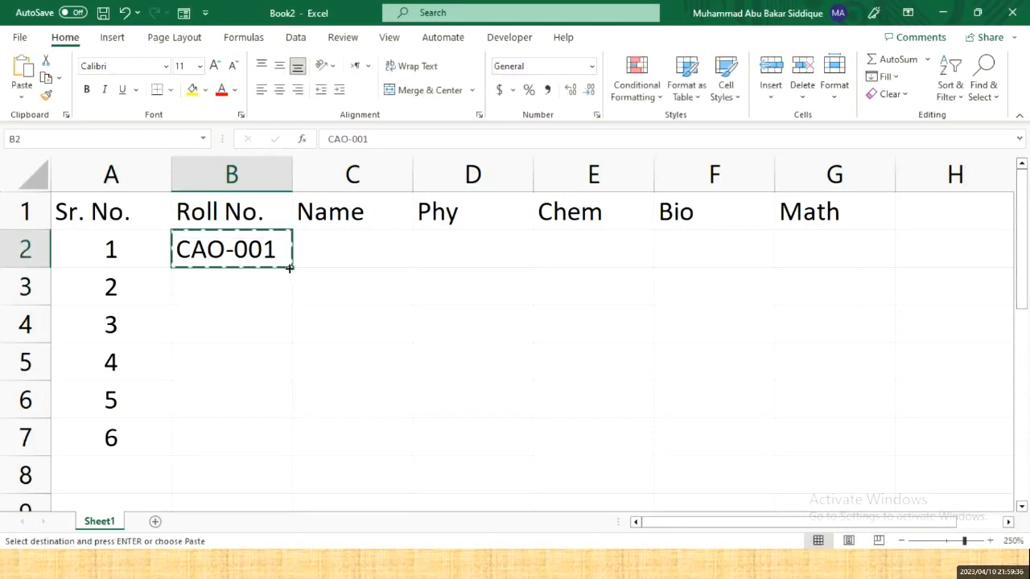
drag(294, 272, 296, 455)
- Type A as the first student name in C2
click(330, 247)
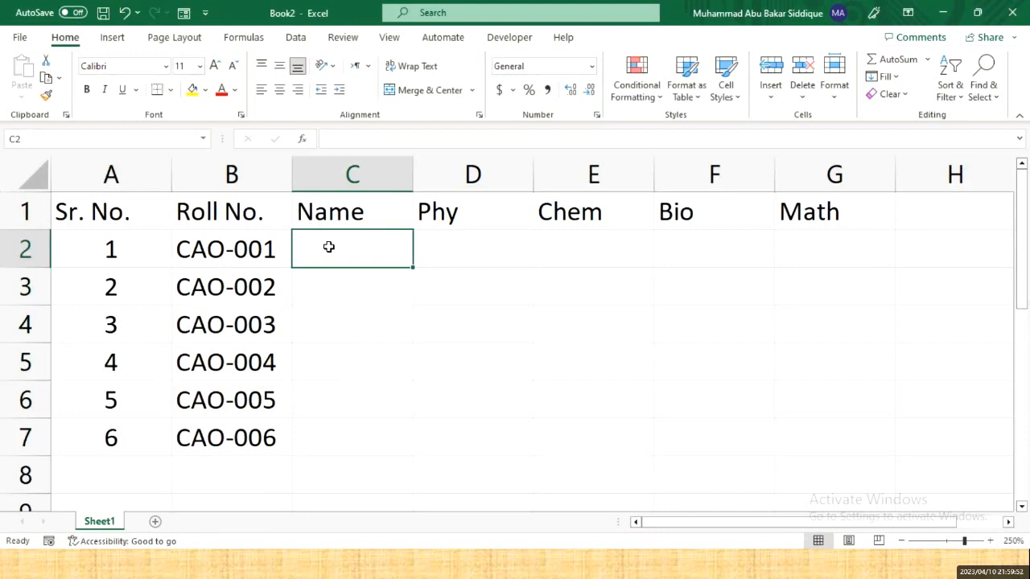
text(A)
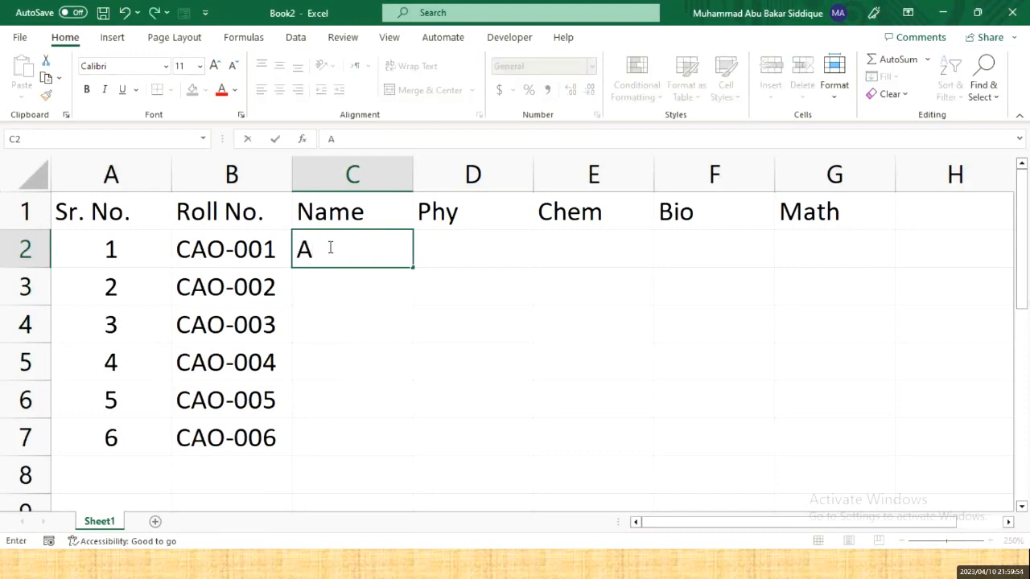
key(Return)
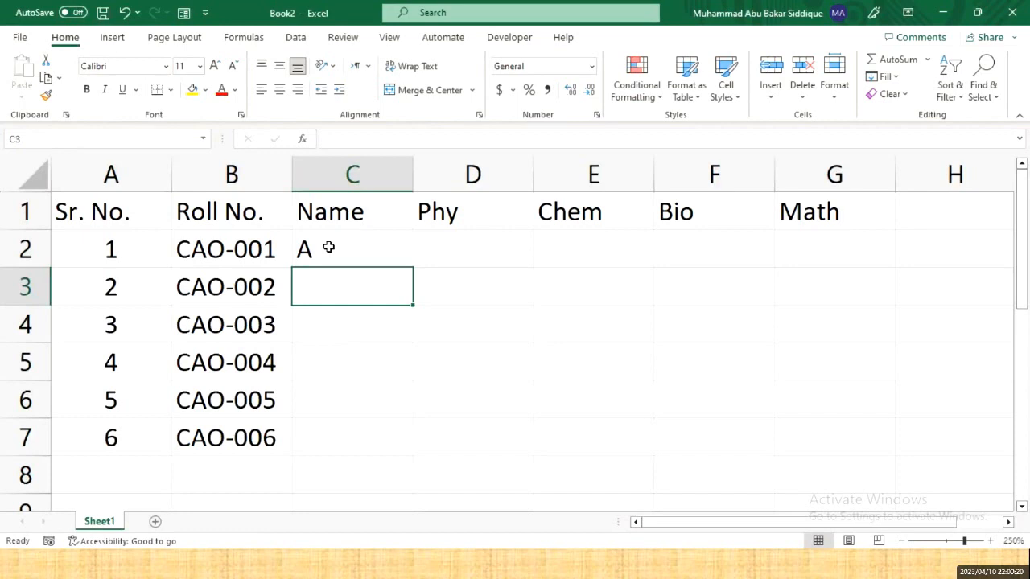
- Clear the stray 'A' from C2, then select the Name cells C2:C7 and switch to the Data tab
click(329, 248)
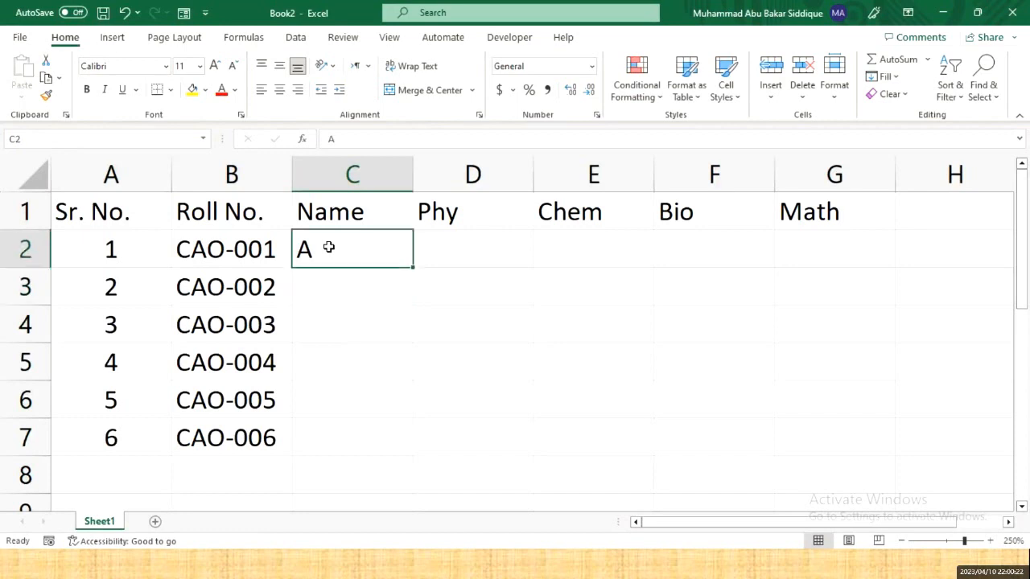
key(Delete)
drag(329, 247, 340, 444)
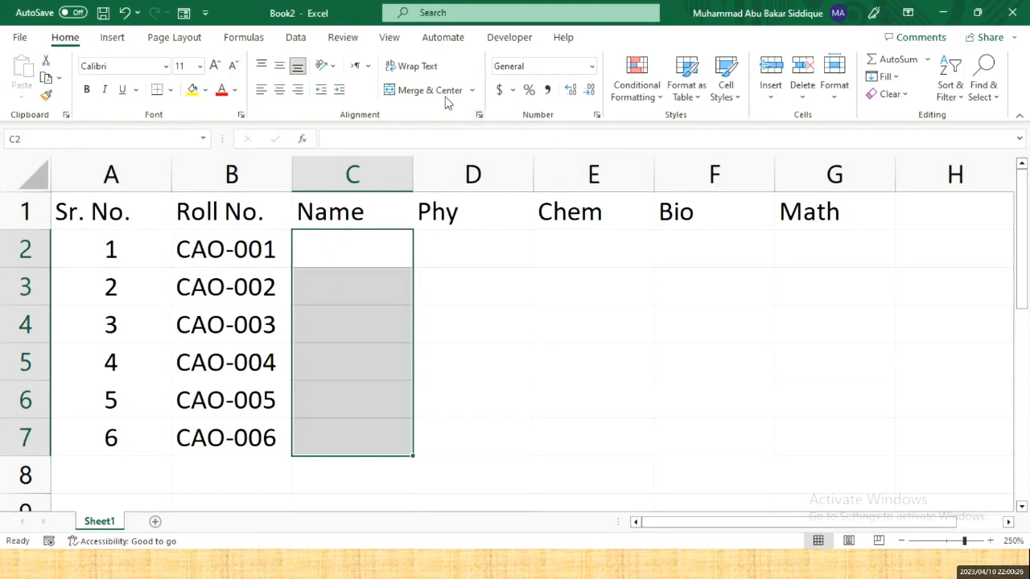
click(296, 38)
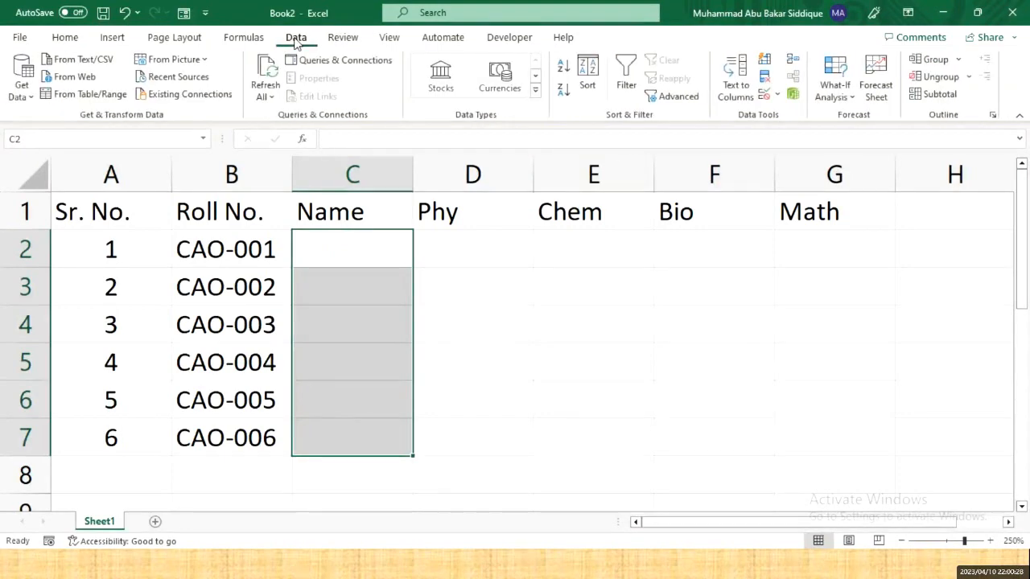
- Add a Text length validation rule to C2:C7 allowing between 3 and 30 characters
click(765, 98)
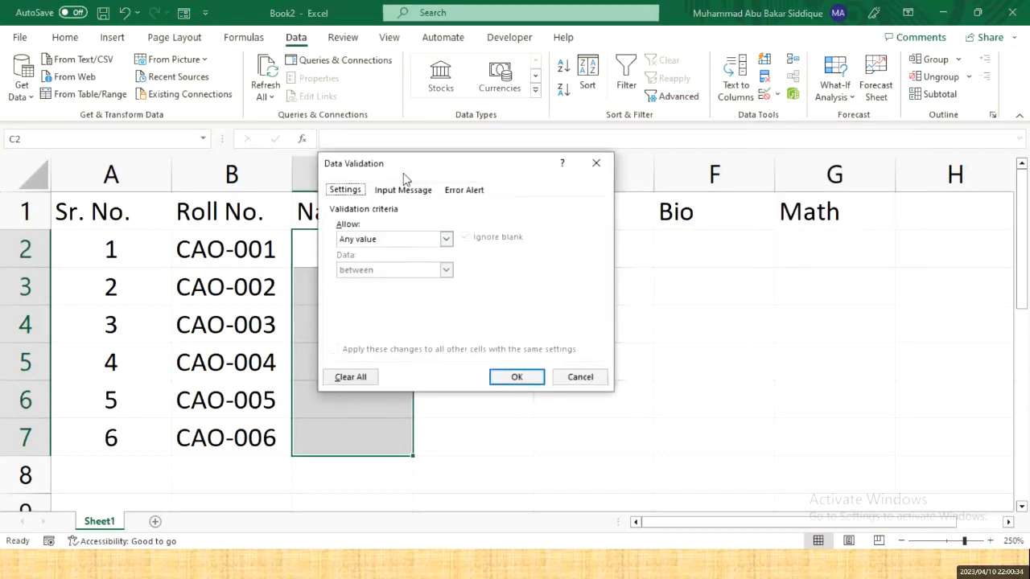
drag(403, 167, 592, 248)
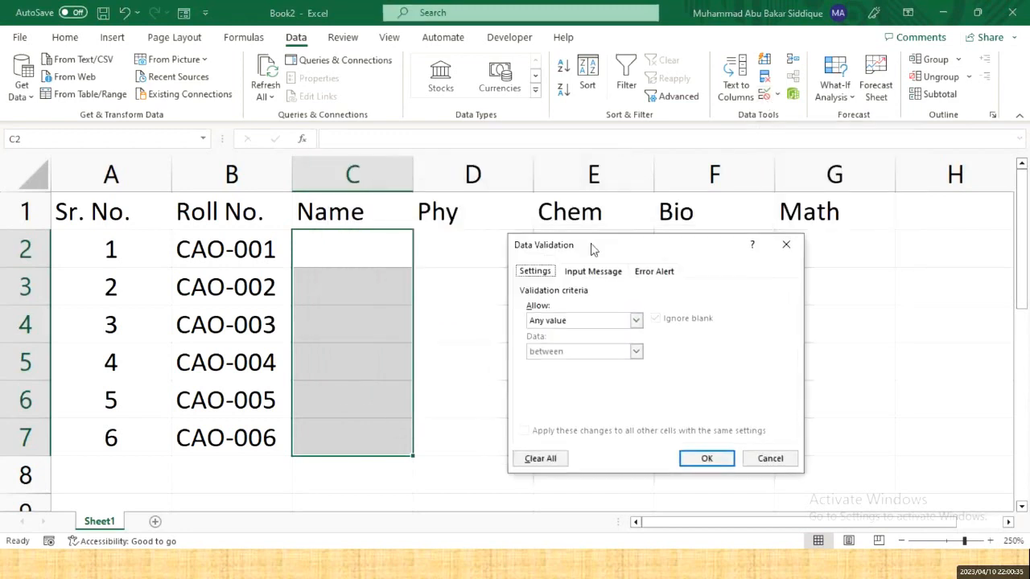
click(571, 322)
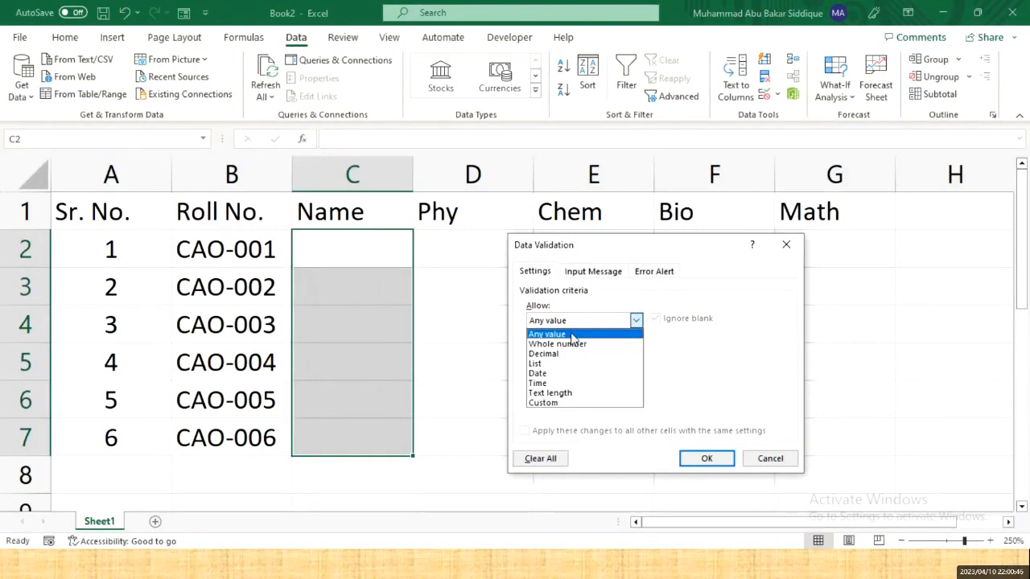
click(569, 395)
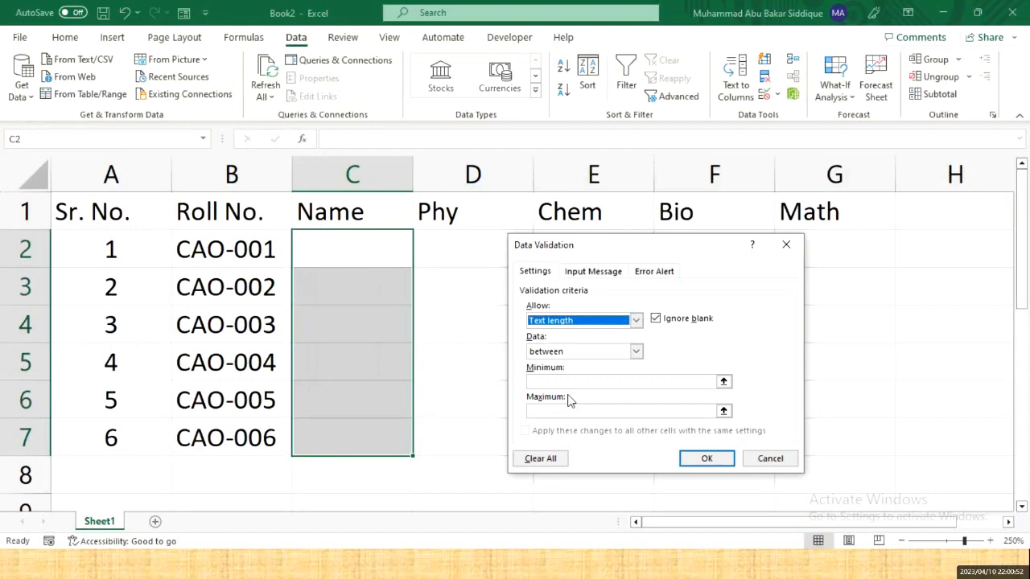
click(574, 355)
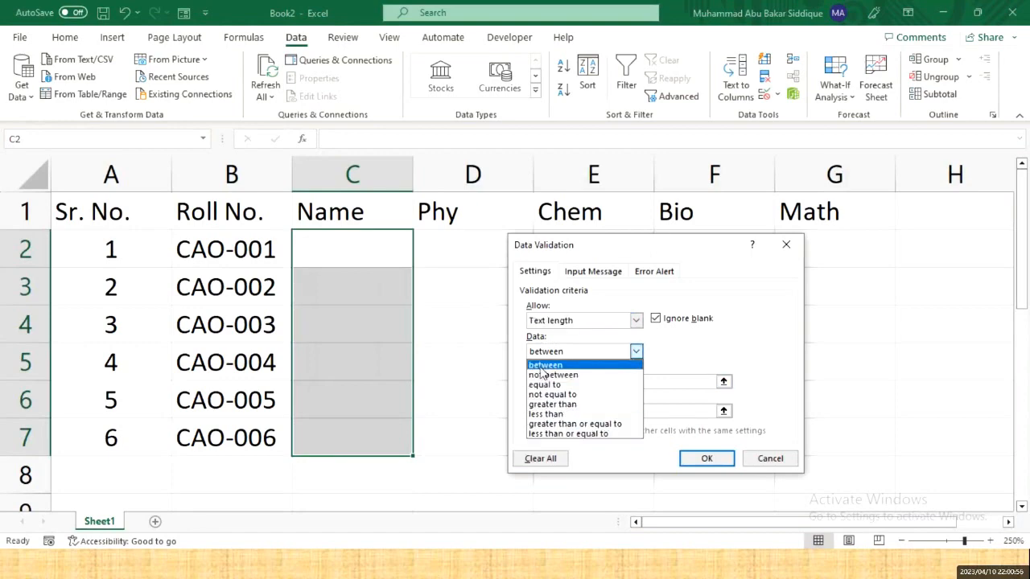
click(544, 366)
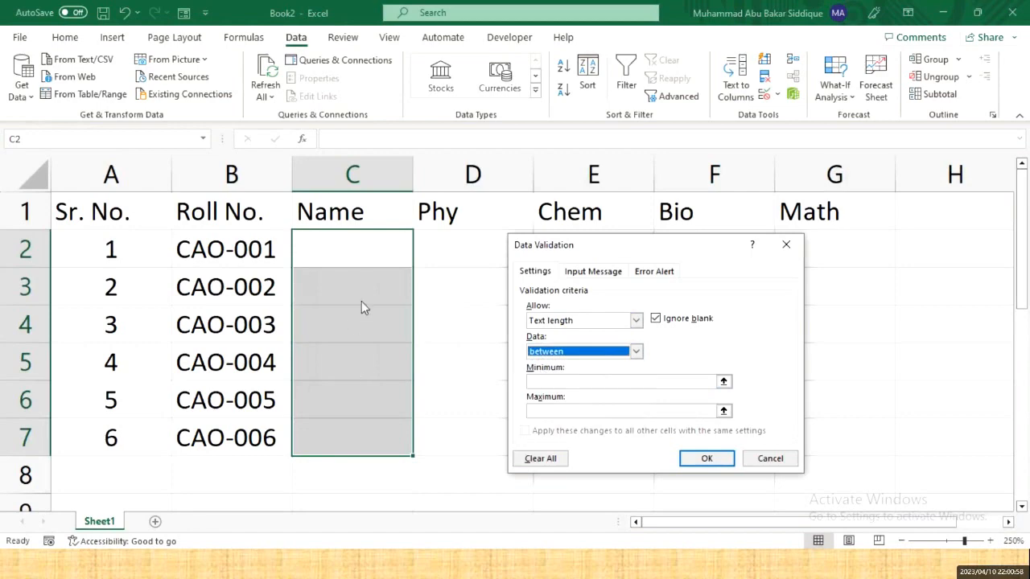
click(564, 383)
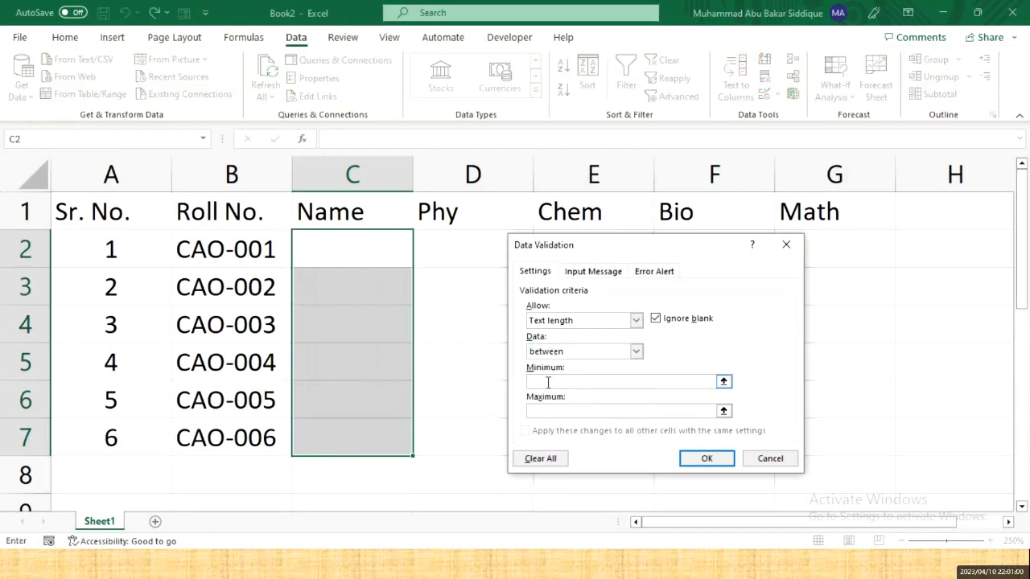
text(3)
click(546, 412)
text(30)
click(716, 462)
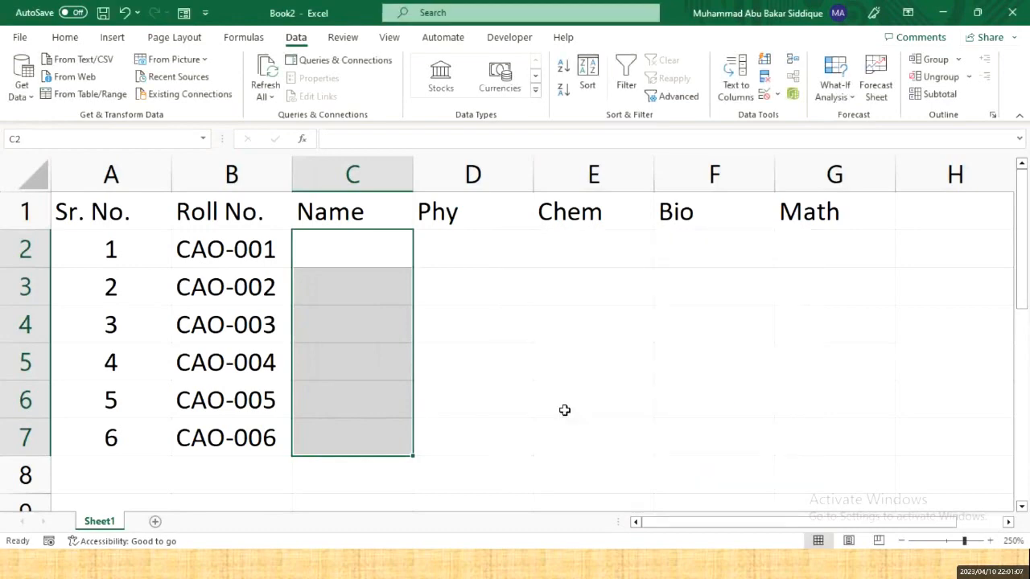
- Test C2: the two-letter 'AB' is rejected, then 'ALI' is accepted
click(330, 258)
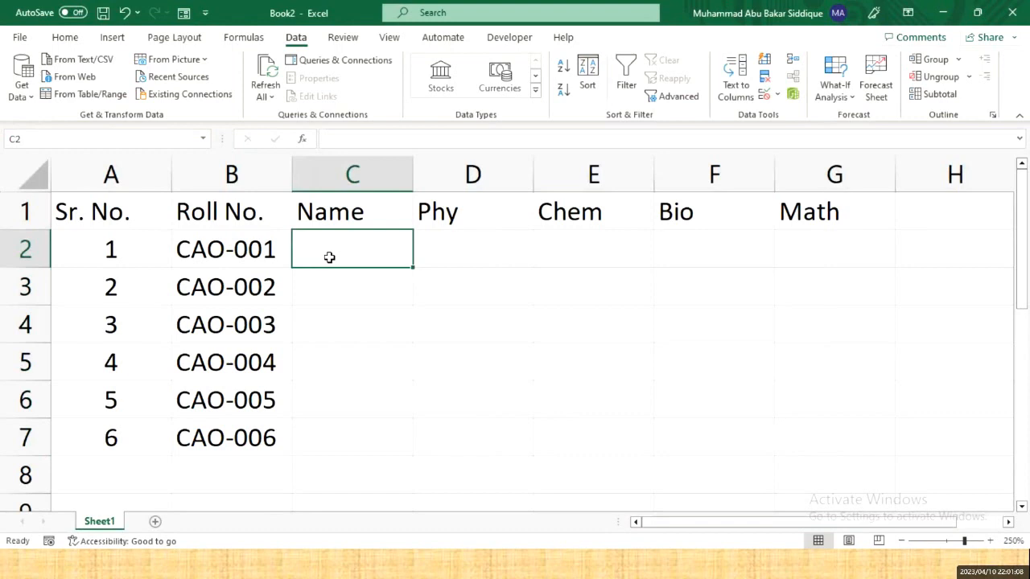
text(AB)
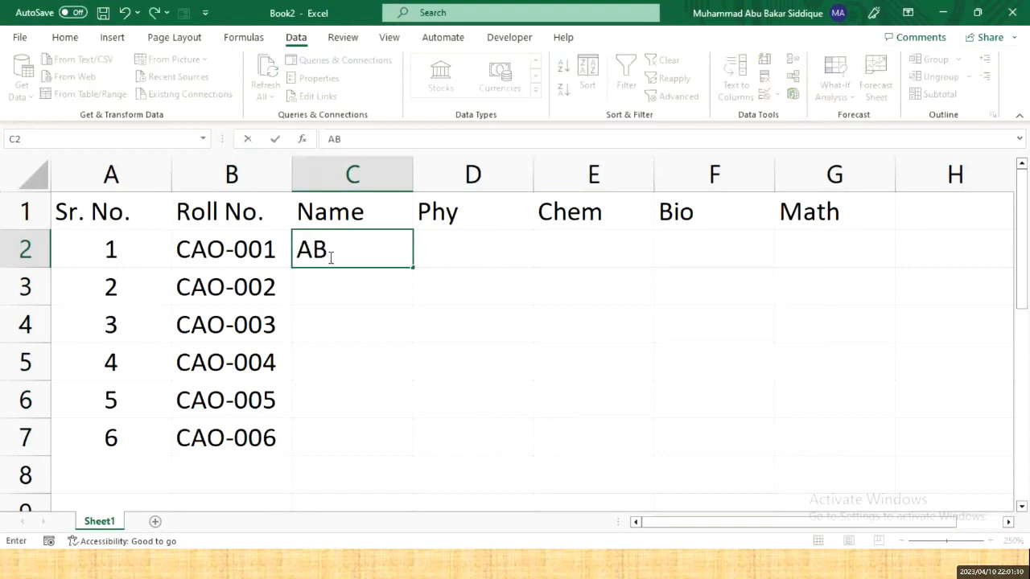
key(Return)
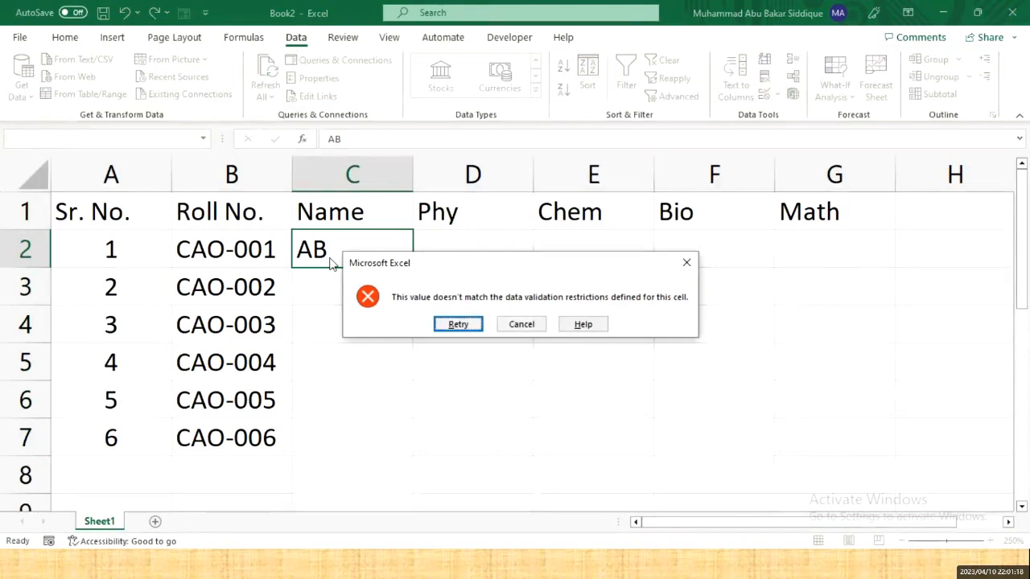
key(Return)
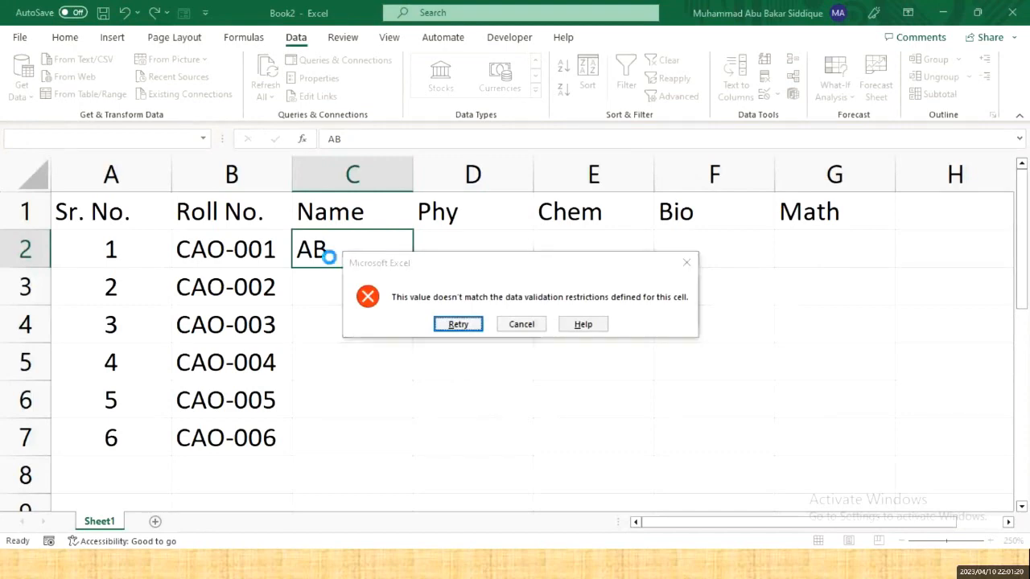
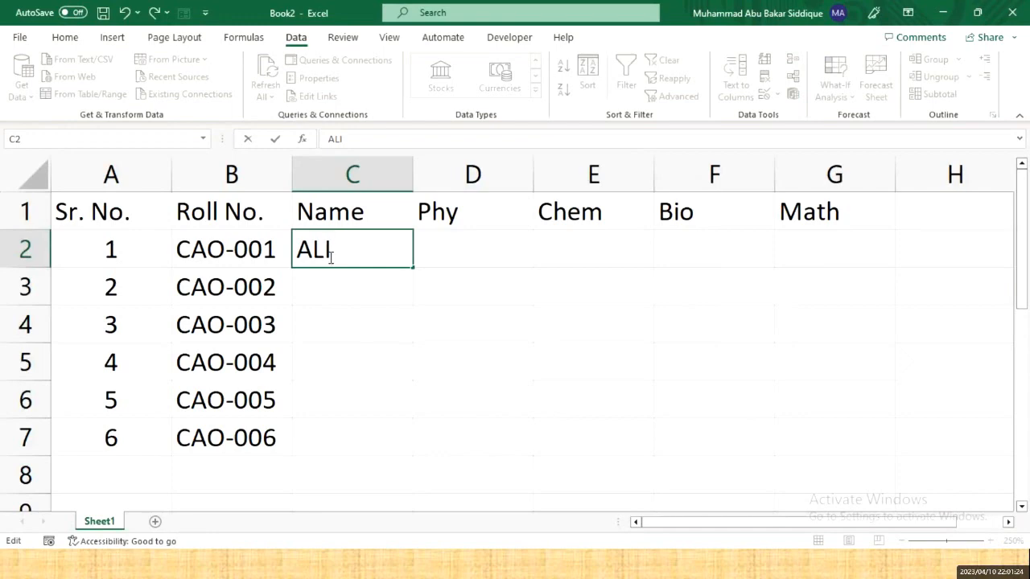
key(Return)
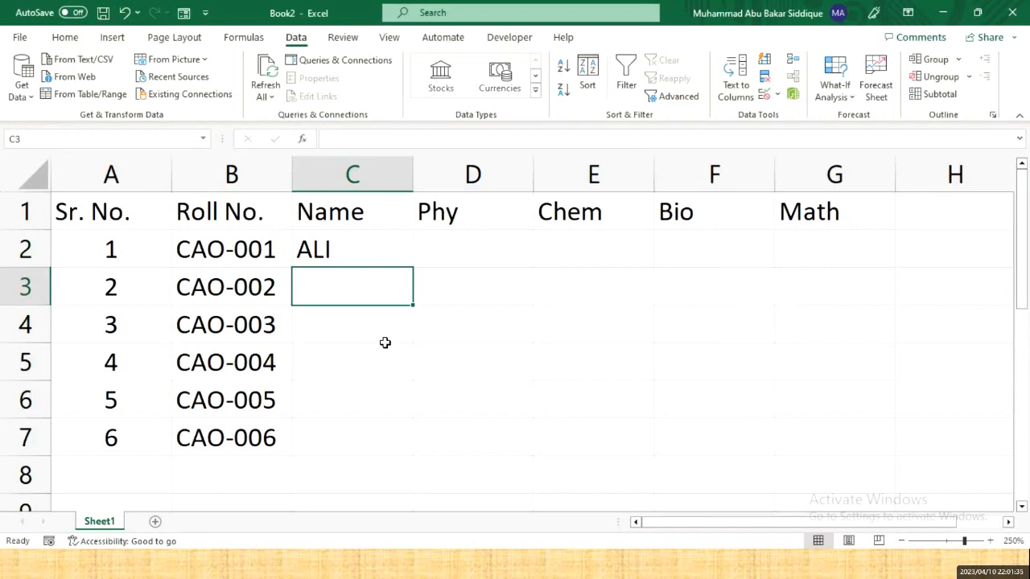
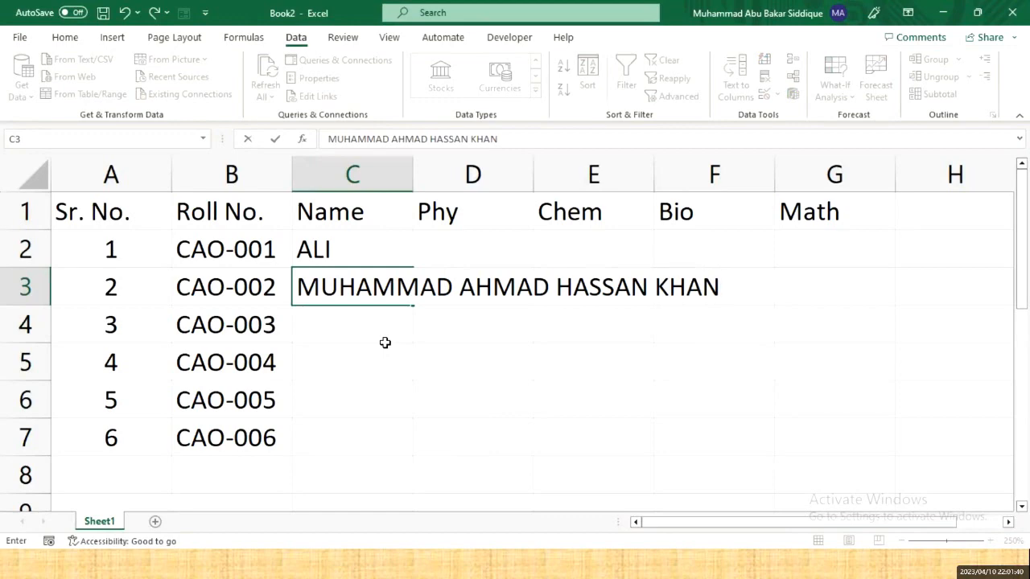
key(Return)
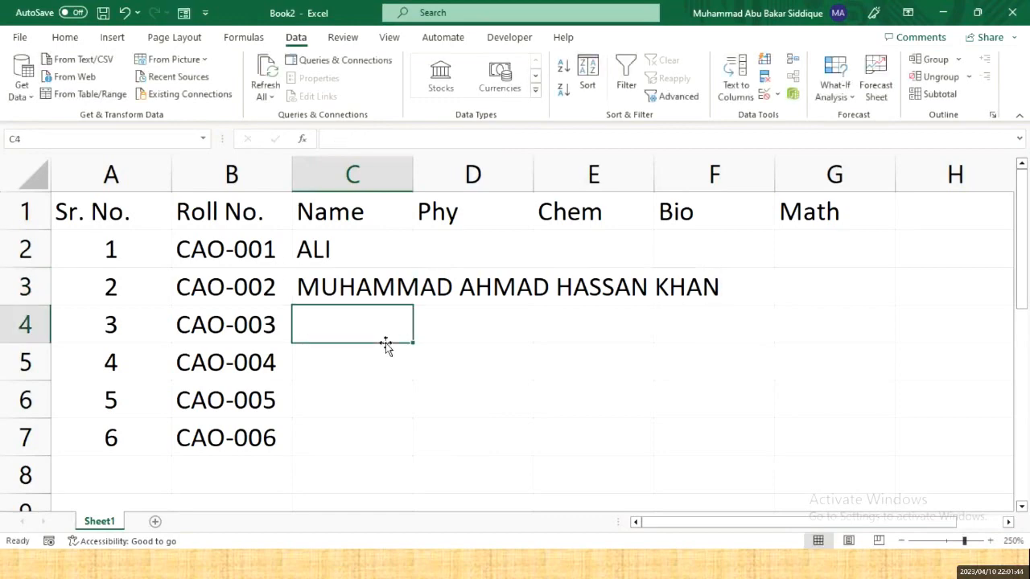
key(Up)
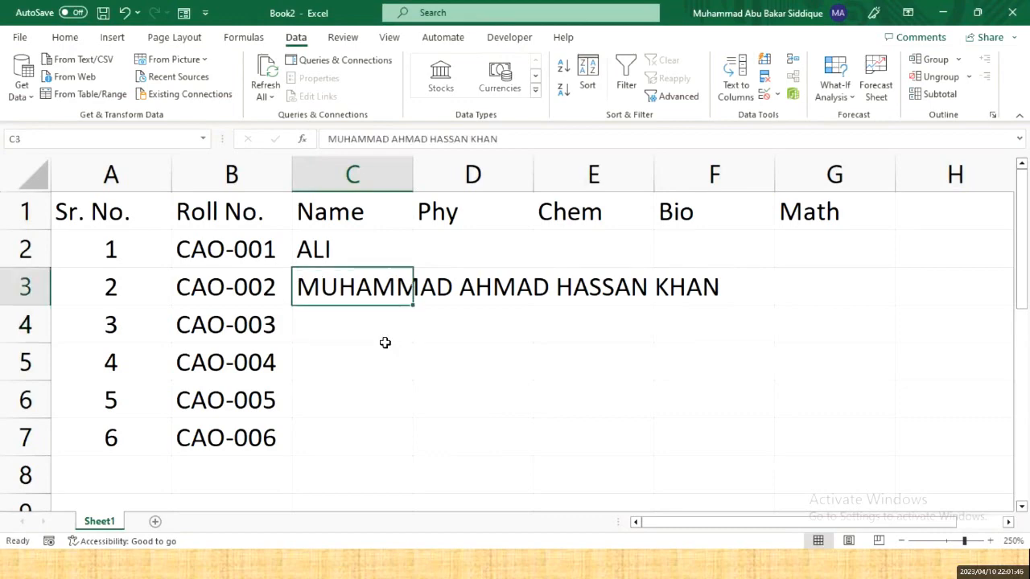
key(F2)
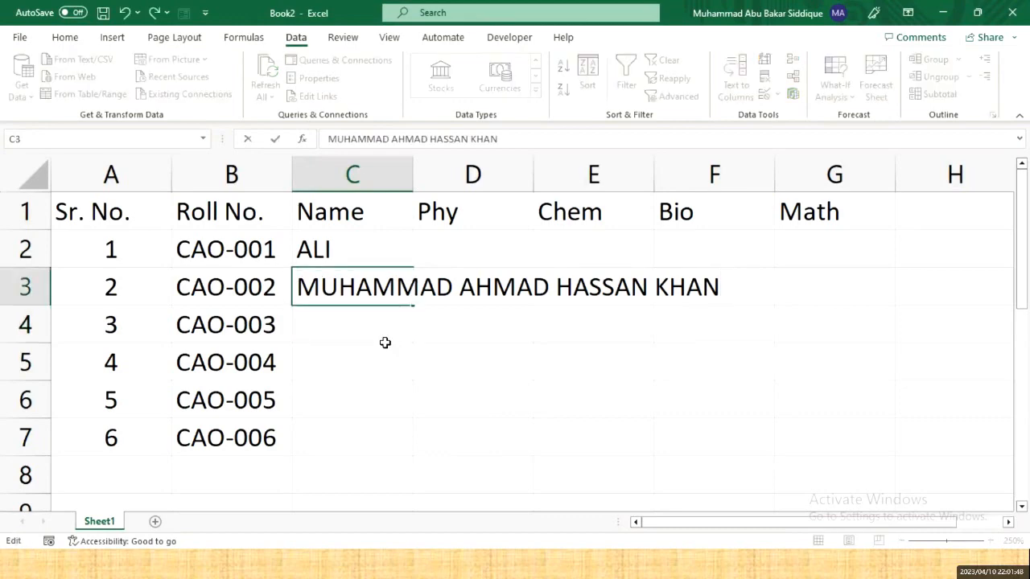
key(Return)
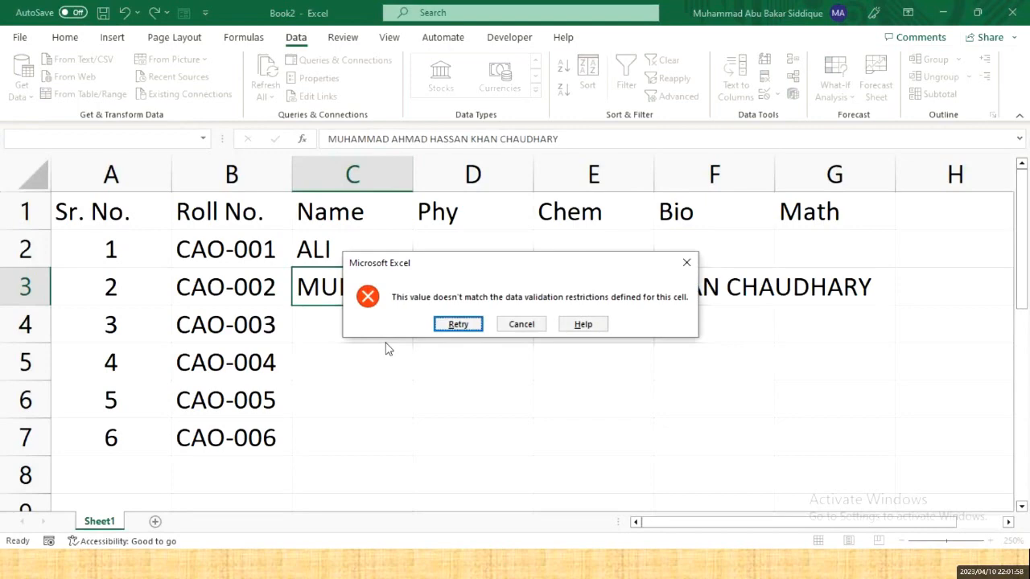
- Shorten the rejected C3 name, then clear C3 and return to C2
key(Return)
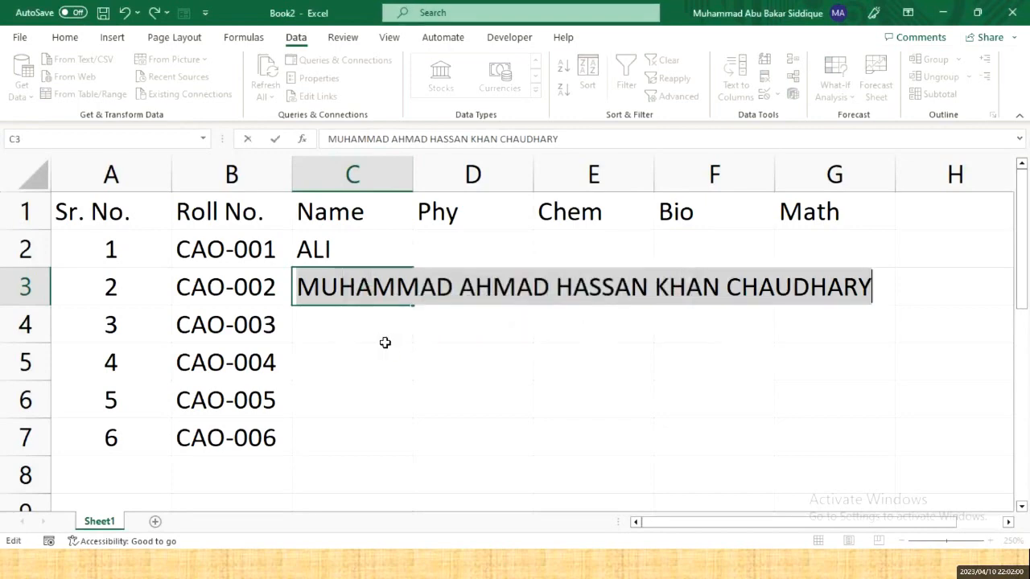
key(End)
key(BackSpace)
key(BackSpace)
key(BackSpace)
key(BackSpace)
key(BackSpace)
key(BackSpace)
key(BackSpace)
key(BackSpace)
key(BackSpace)
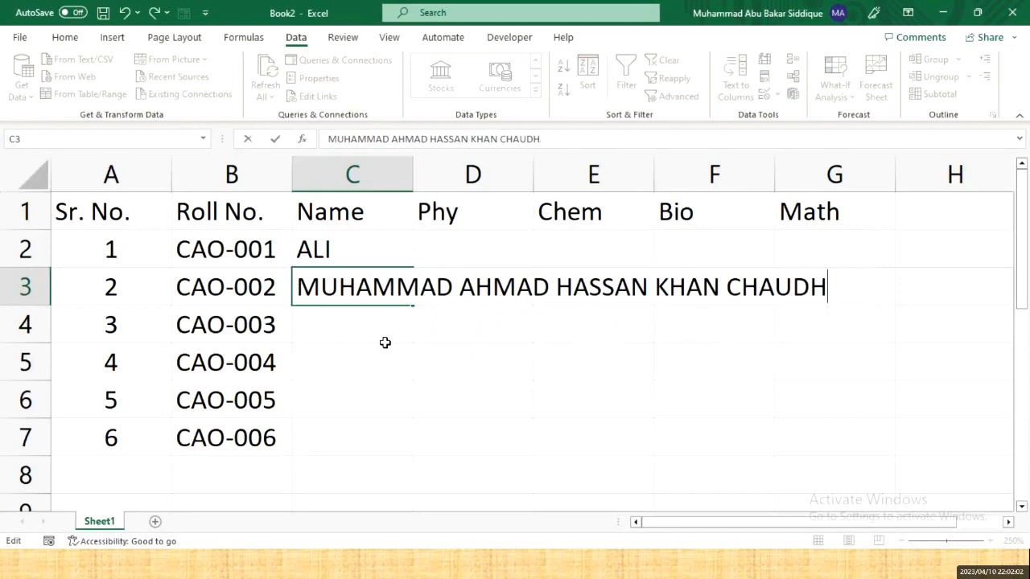
key(Return)
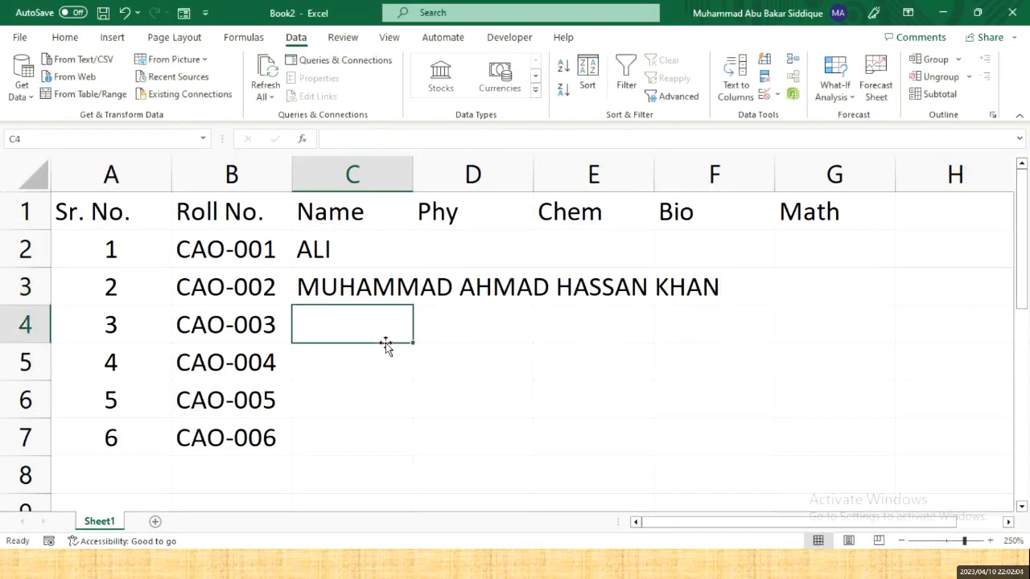
key(Up)
key(Delete)
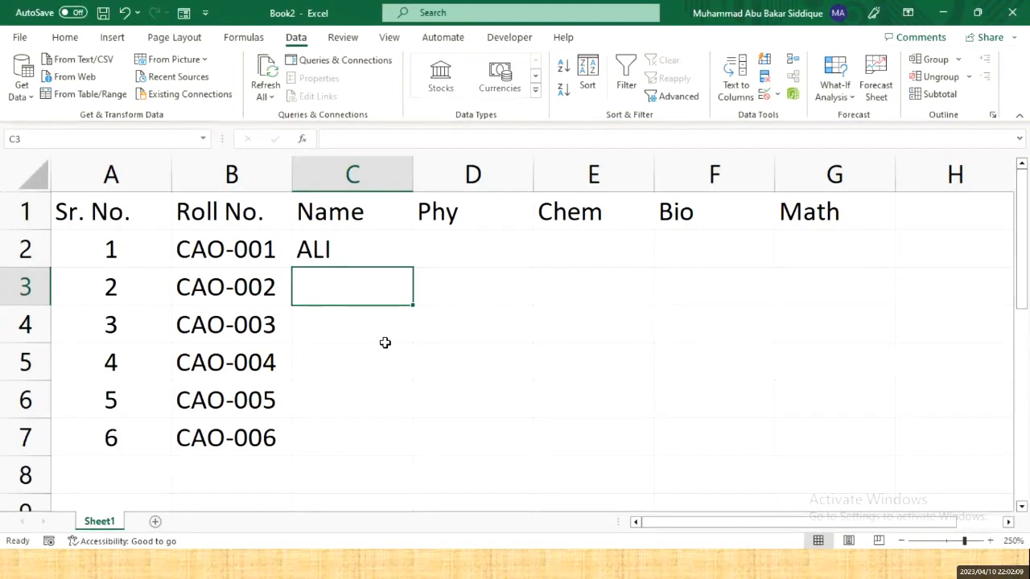
key(Up)
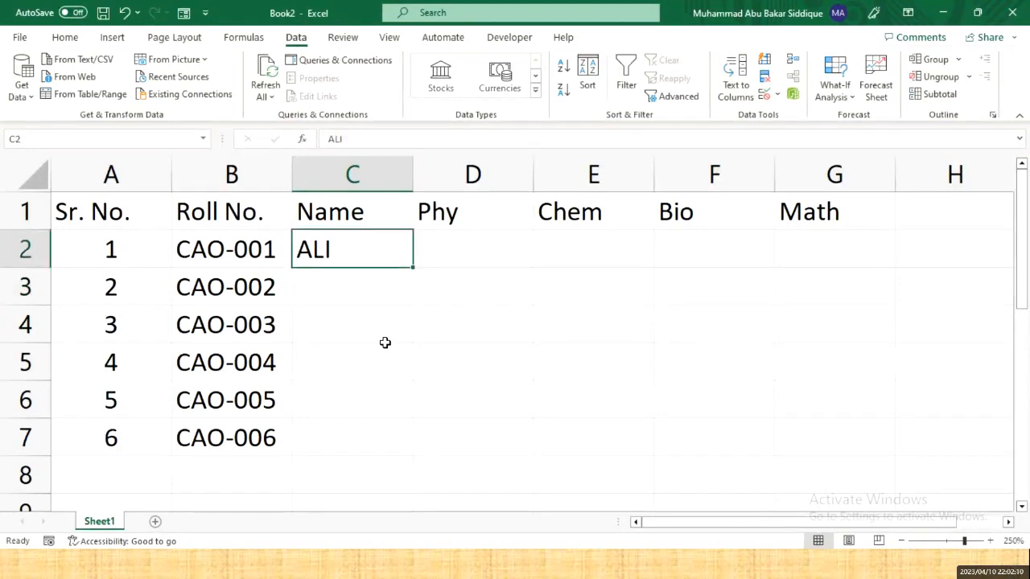
- Select the Phy, Chem and Bio mark cells D2:F7
key(Right)
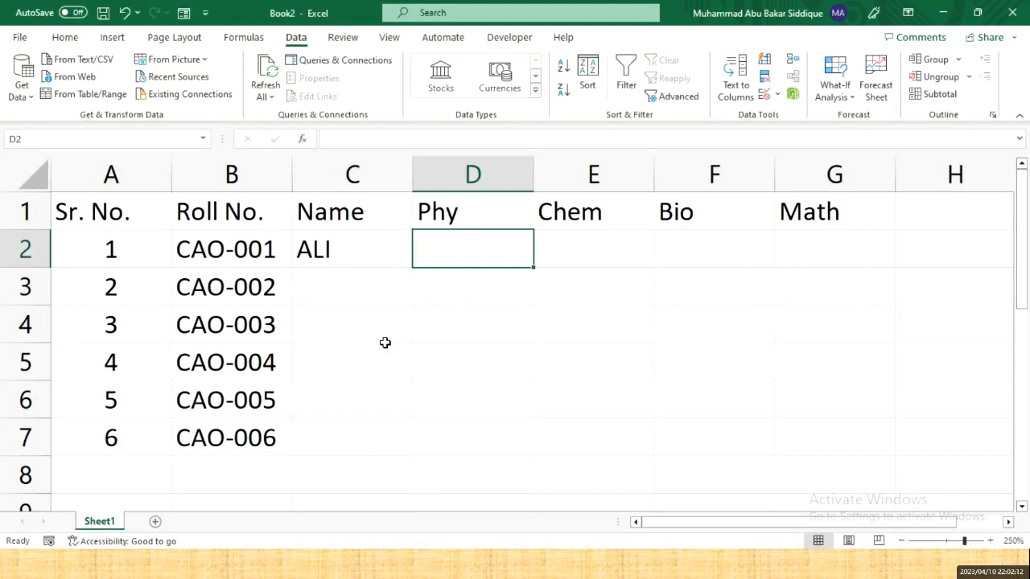
key(shift+Right)
key(shift+Right)
key(shift+Down)
key(shift+Down)
key(shift+Down)
key(shift+Down)
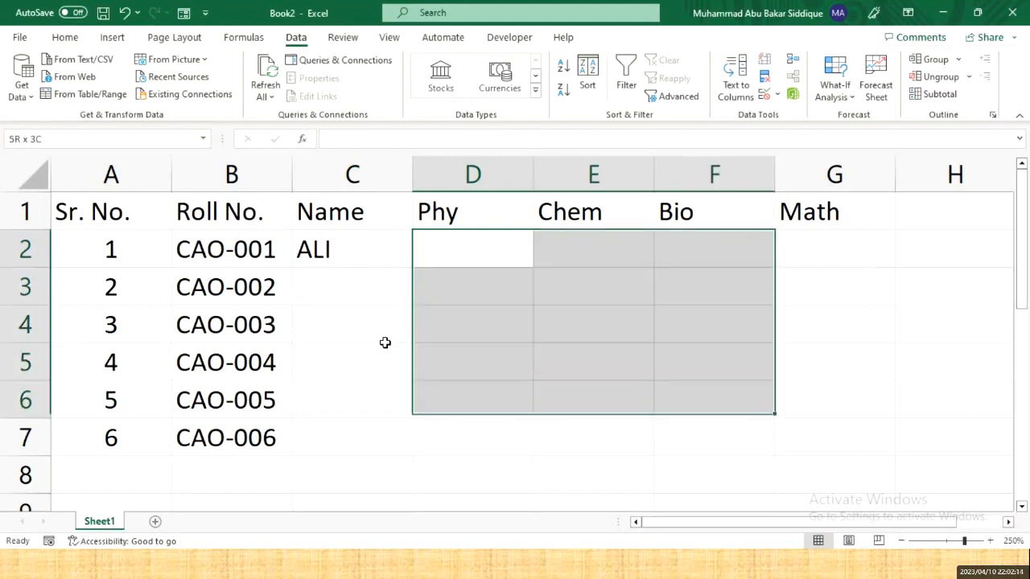
key(Left)
key(Right)
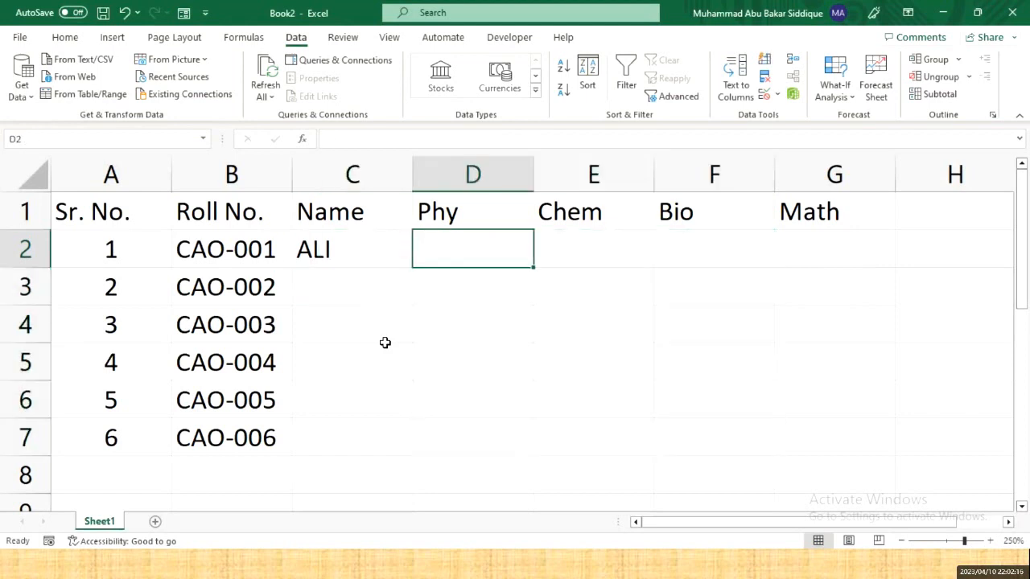
key(shift+Right)
key(shift+Right)
key(shift+Down)
key(shift+Down)
key(shift+Down)
key(shift+Down)
key(shift+Down)
key(shift+Down)
key(shift+Up)
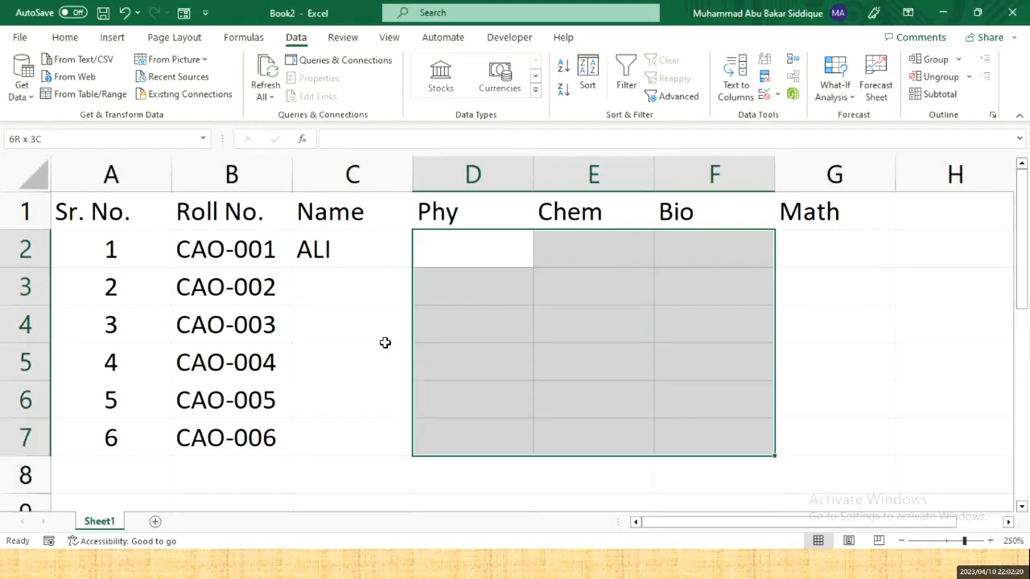
- Restrict D2:F7 to whole numbers between 0 and 75
click(768, 95)
click(617, 322)
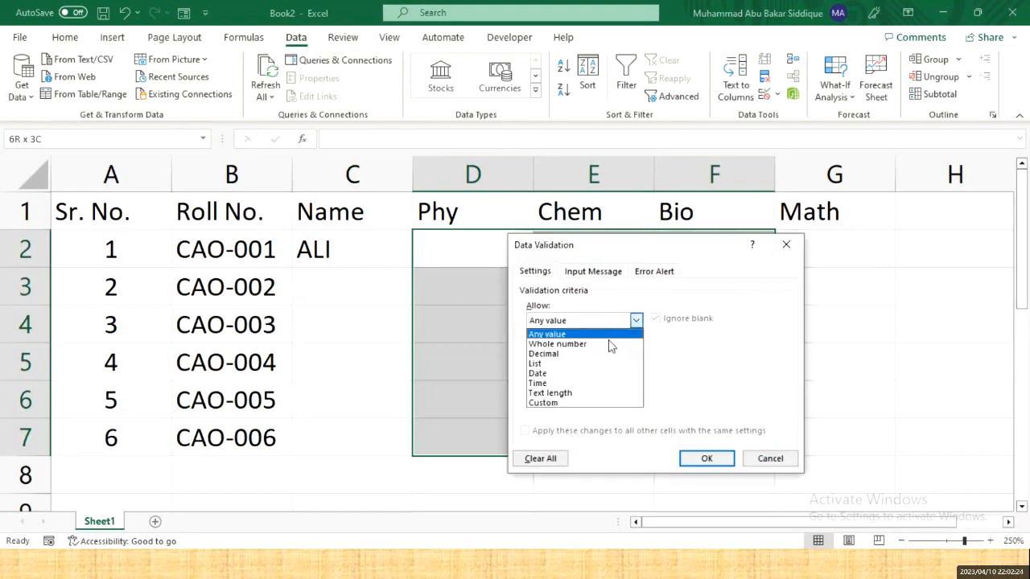
click(555, 344)
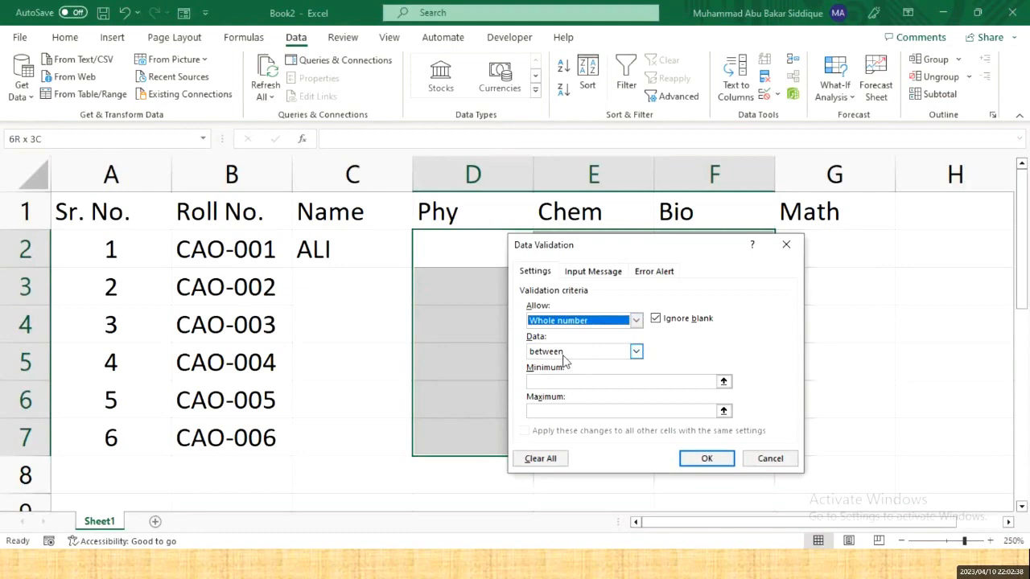
click(566, 382)
text(0)
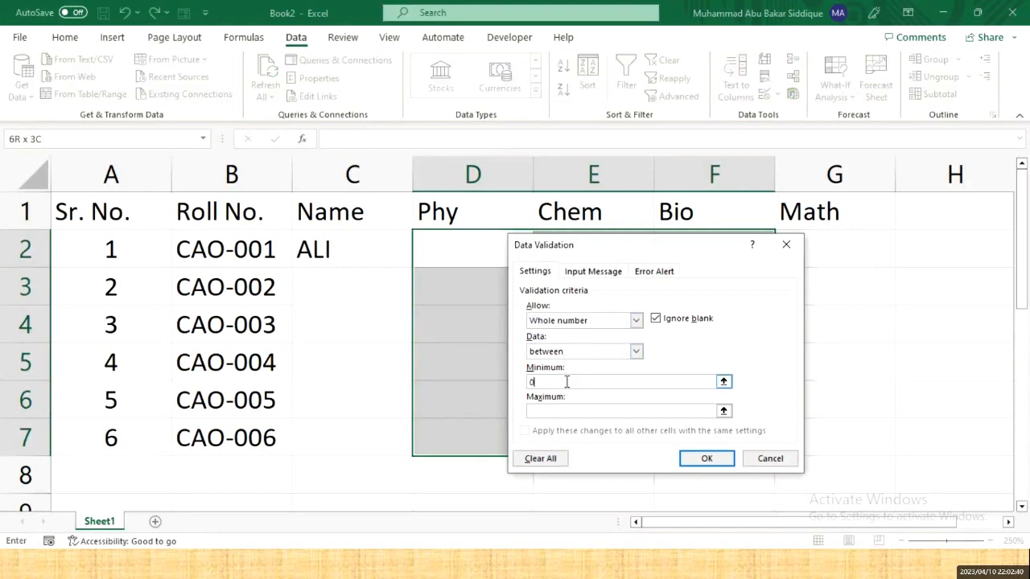
click(556, 411)
text(75)
click(709, 460)
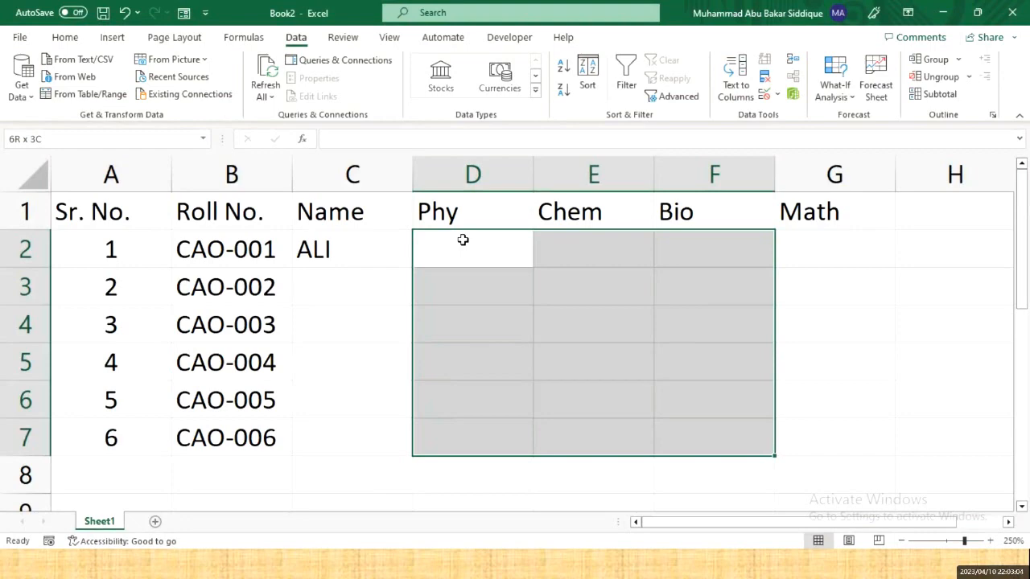
- Enter Phy marks 50, 60 and 75 in D2:D4
key(Left)
key(Right)
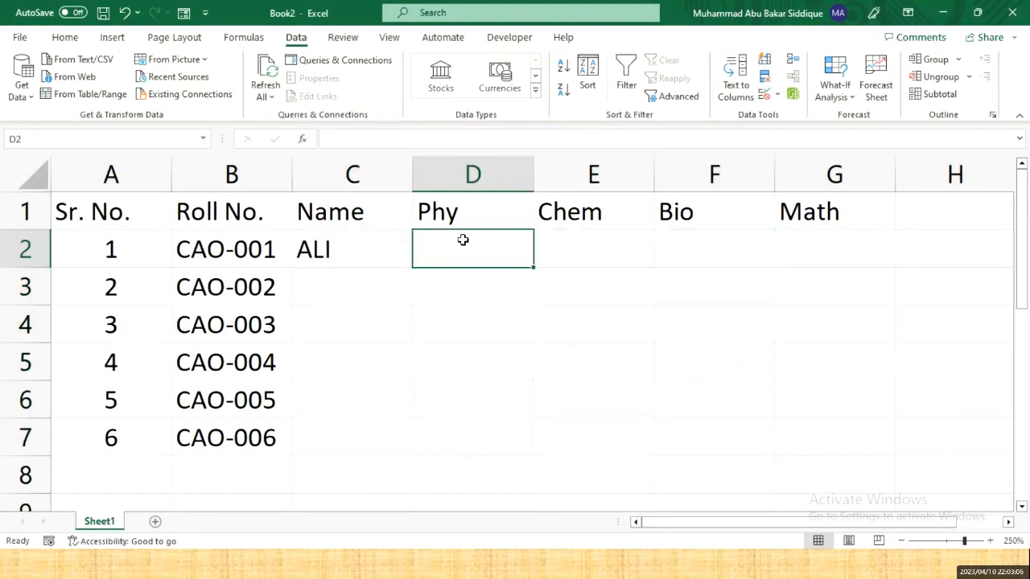
text(50)
key(Return)
text(6)
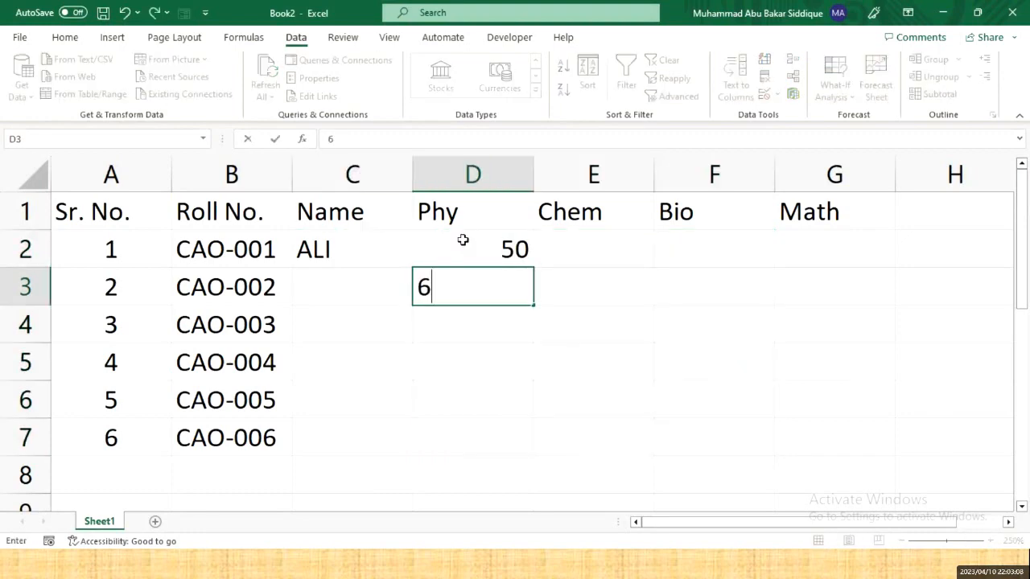
text(0)
key(Return)
text(75)
key(Return)
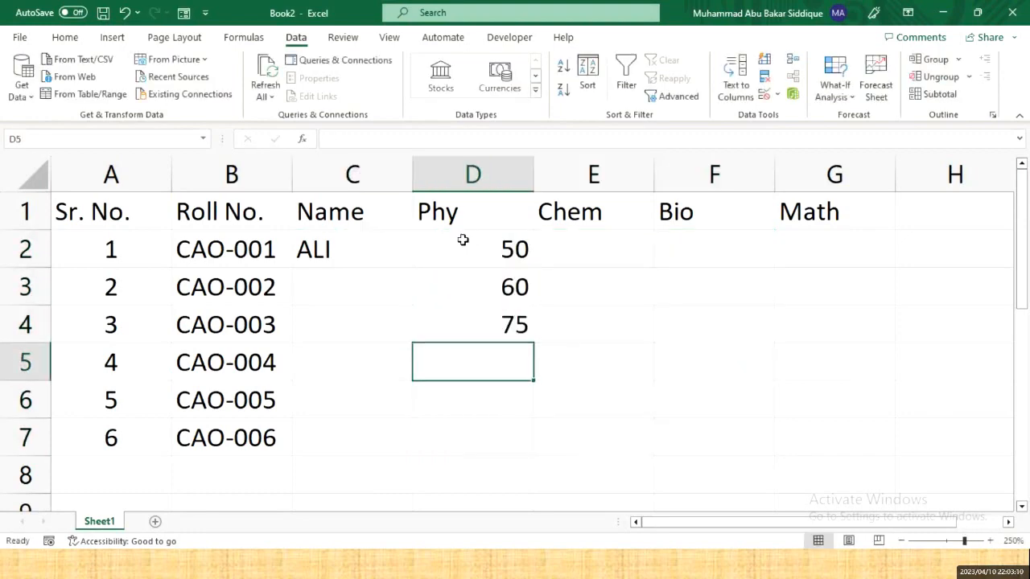
- Replace the rejected 76 in D5 with 0, and cancel the rejected -5 in D6
text(76)
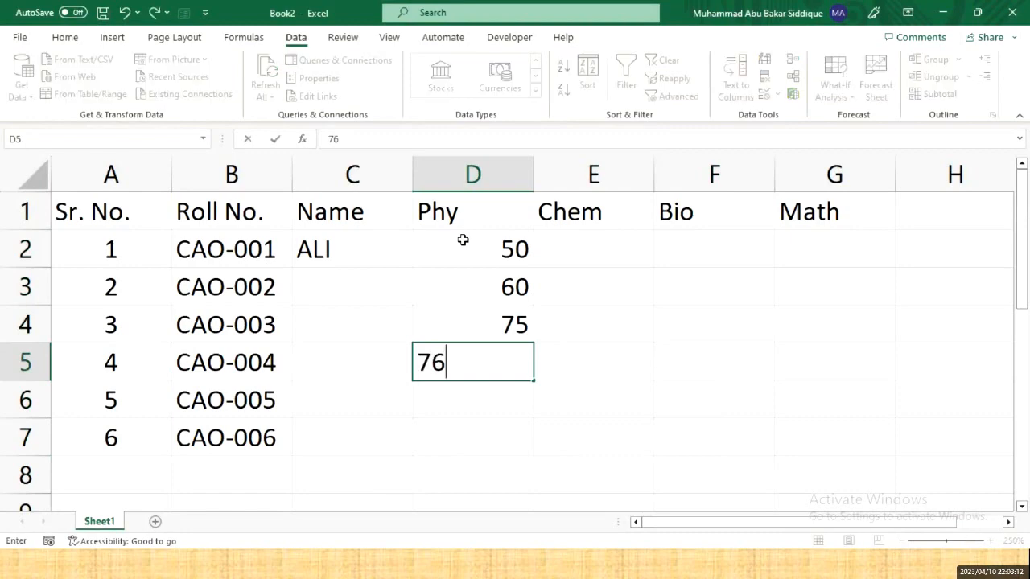
key(Return)
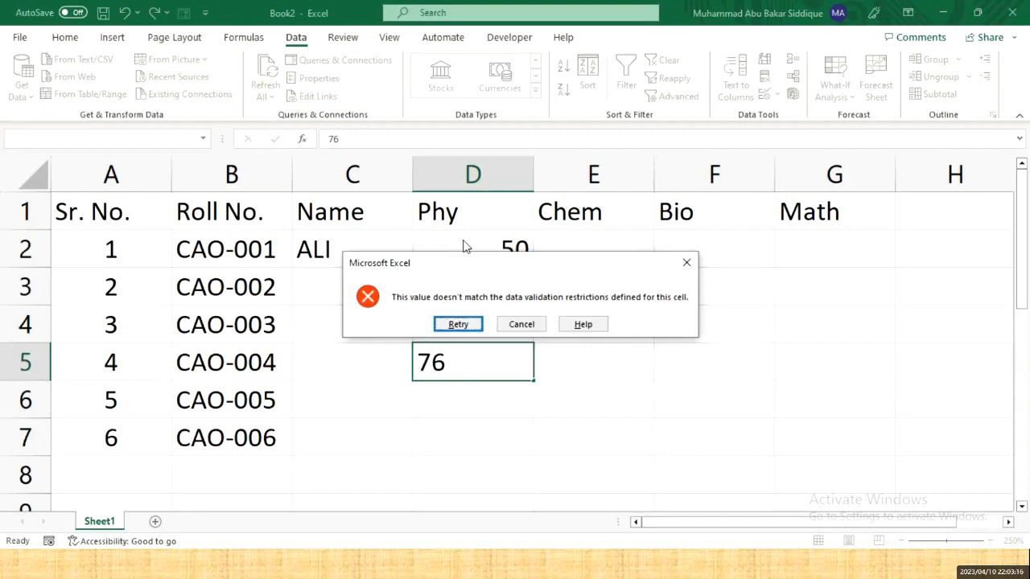
key(Return)
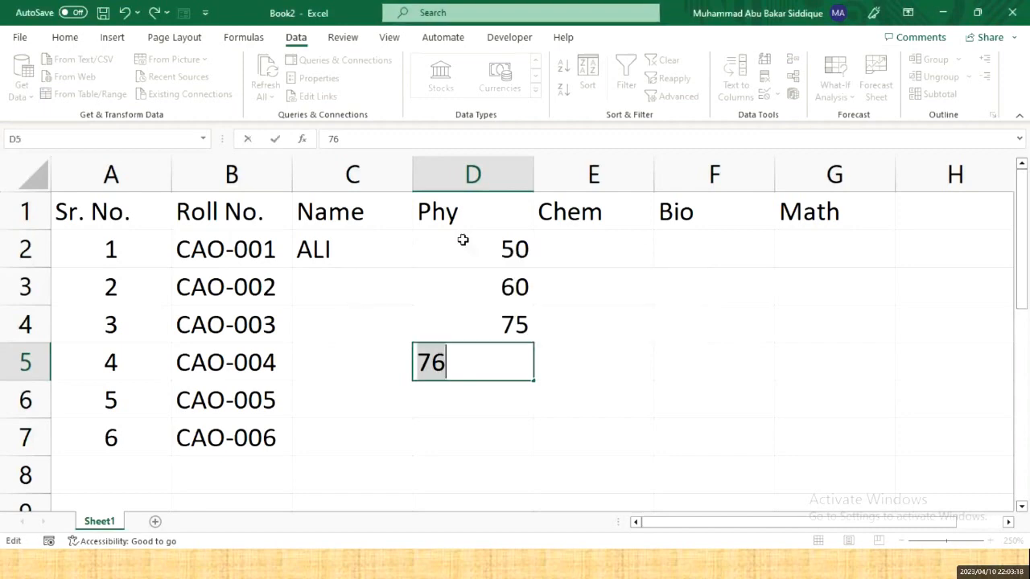
text(0)
key(Return)
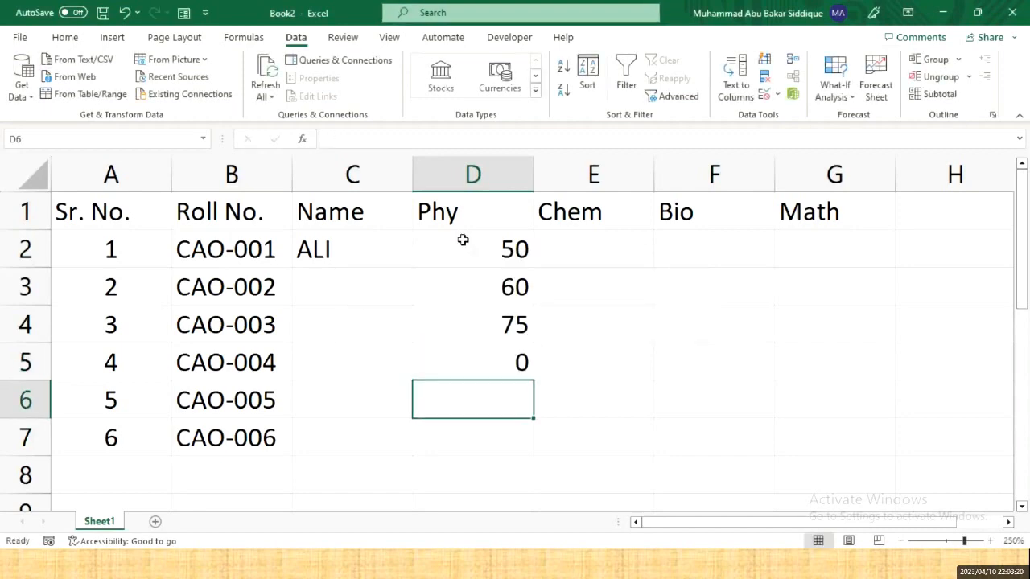
text(-5)
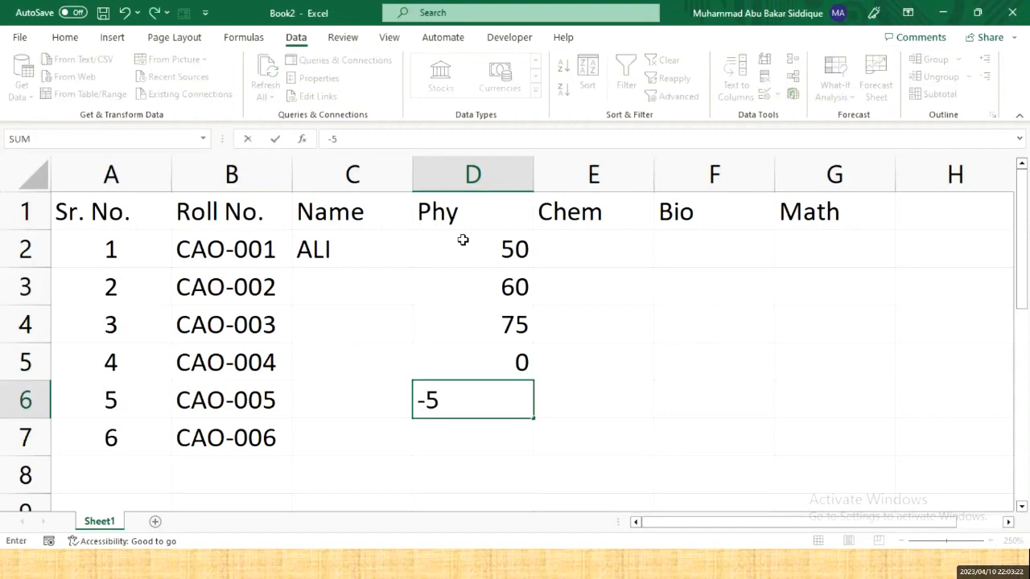
key(Return)
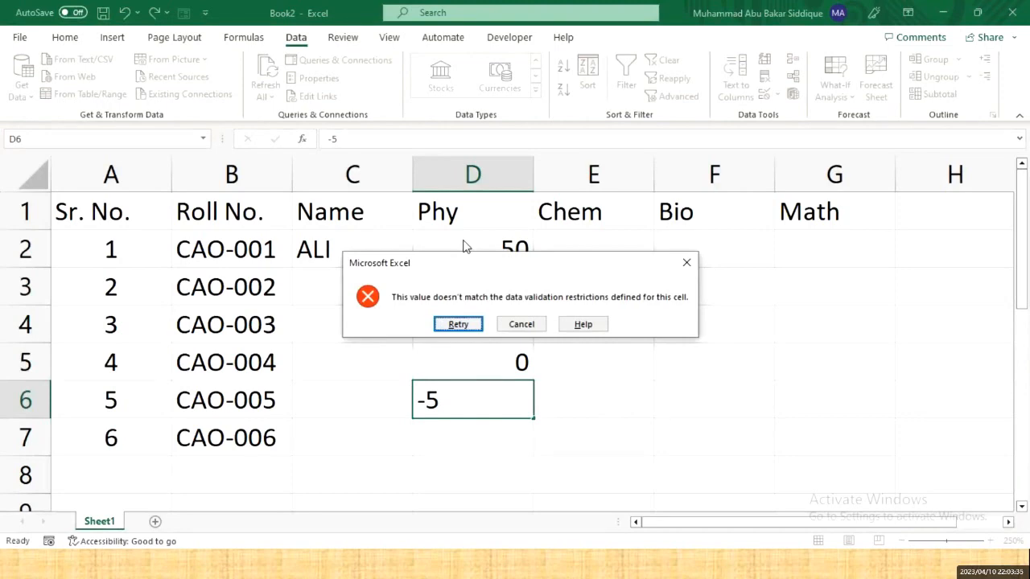
key(Escape)
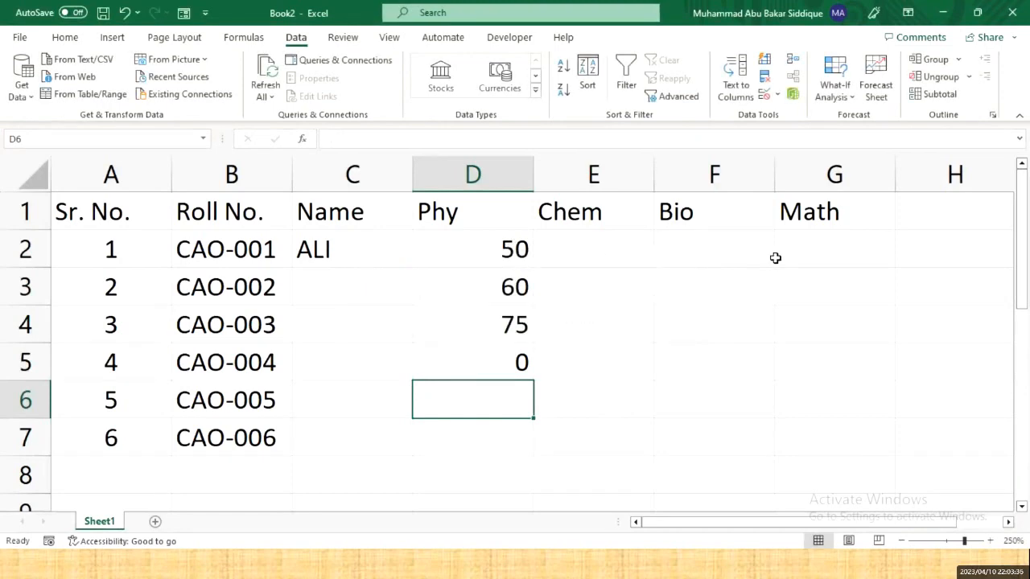
drag(828, 248, 753, 244)
- Restrict the Math cells G2:G7 to whole numbers between 0 and 150
click(831, 384)
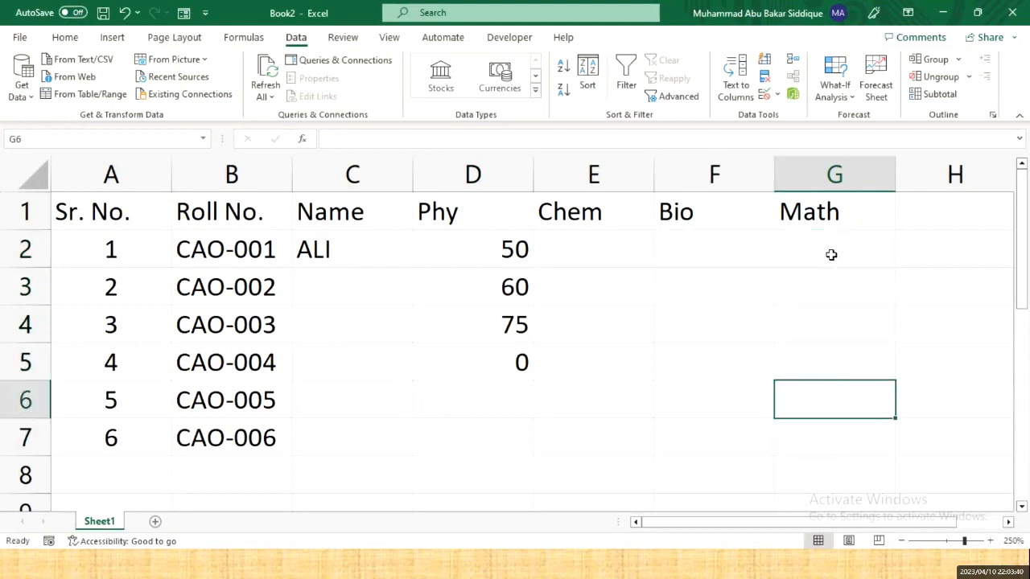
drag(829, 255, 830, 440)
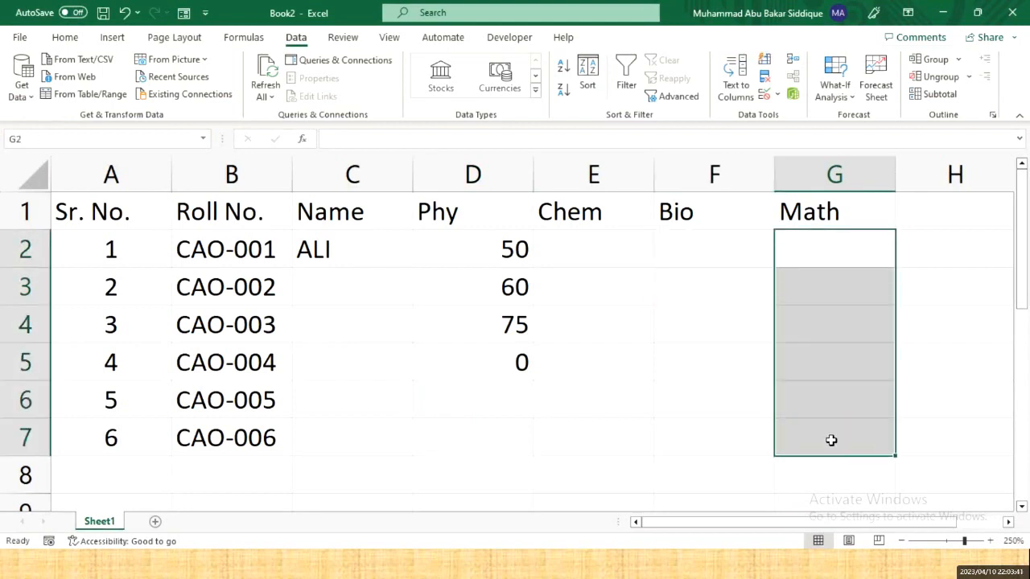
click(766, 95)
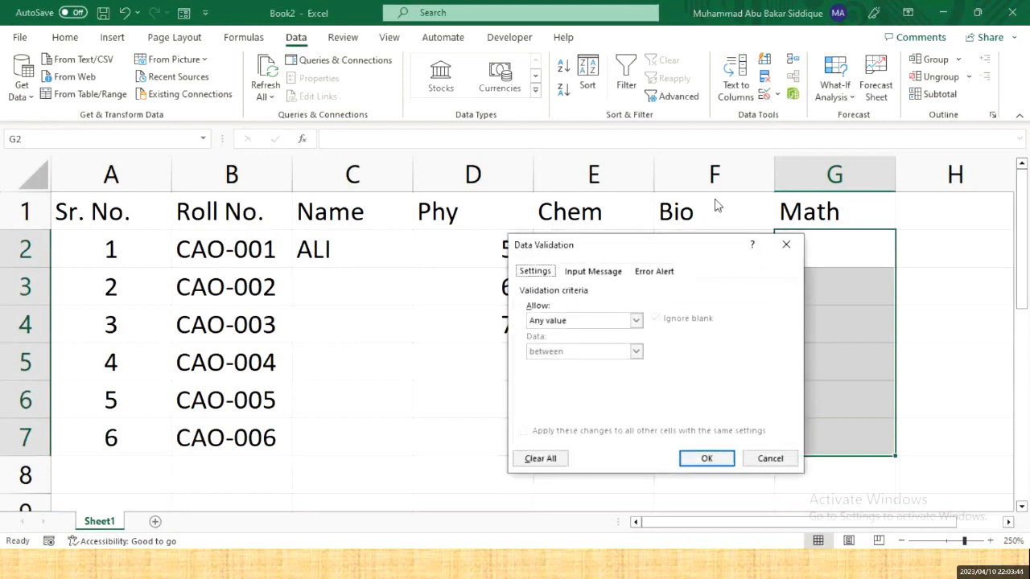
click(612, 323)
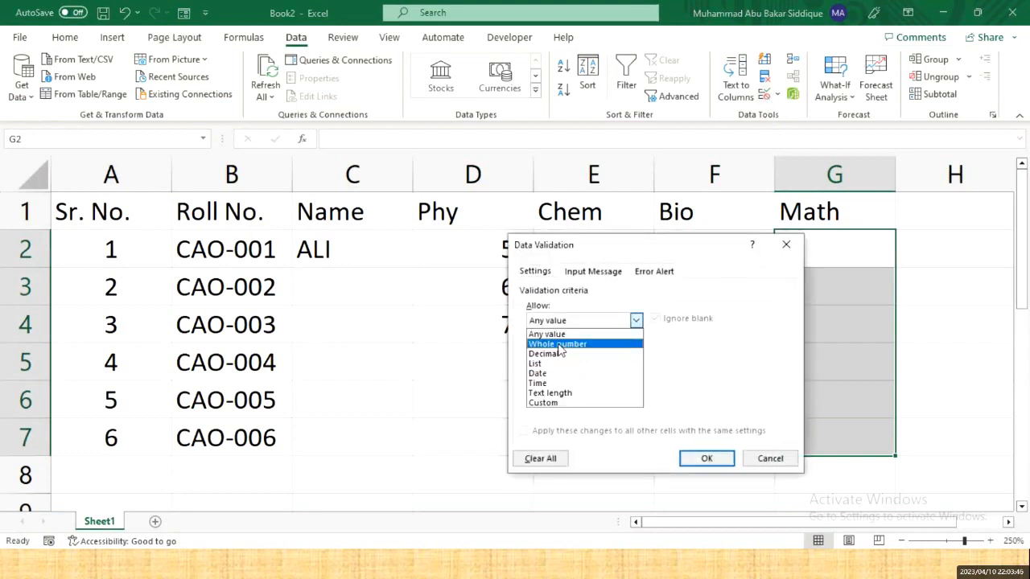
click(563, 344)
click(589, 357)
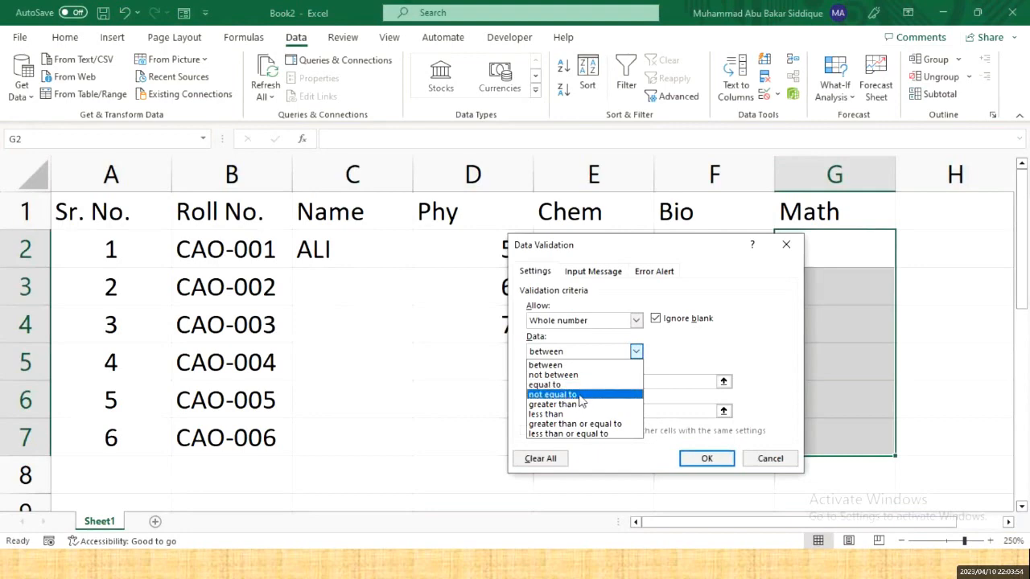
click(561, 366)
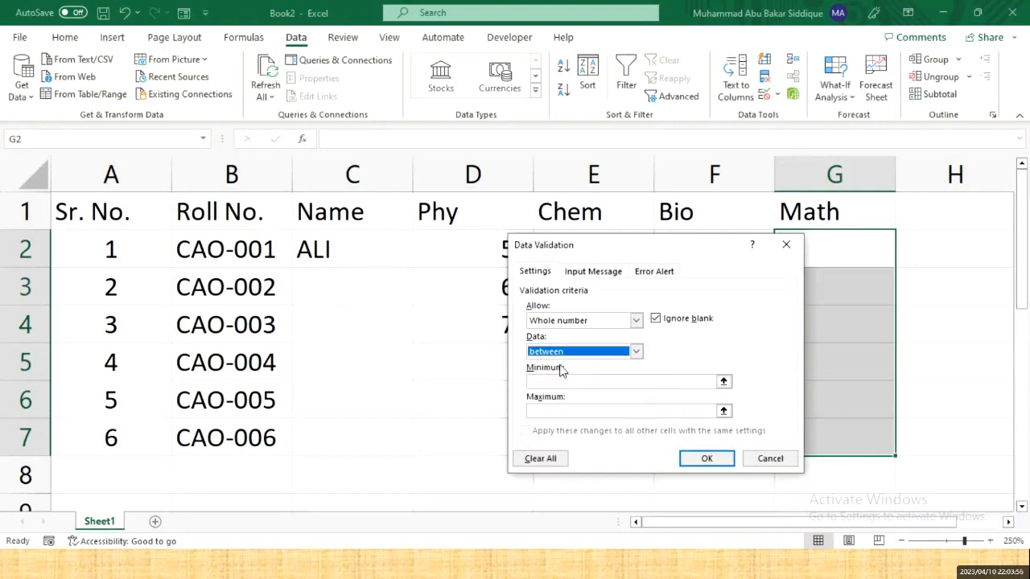
click(568, 380)
text(0)
key(Tab)
text(150)
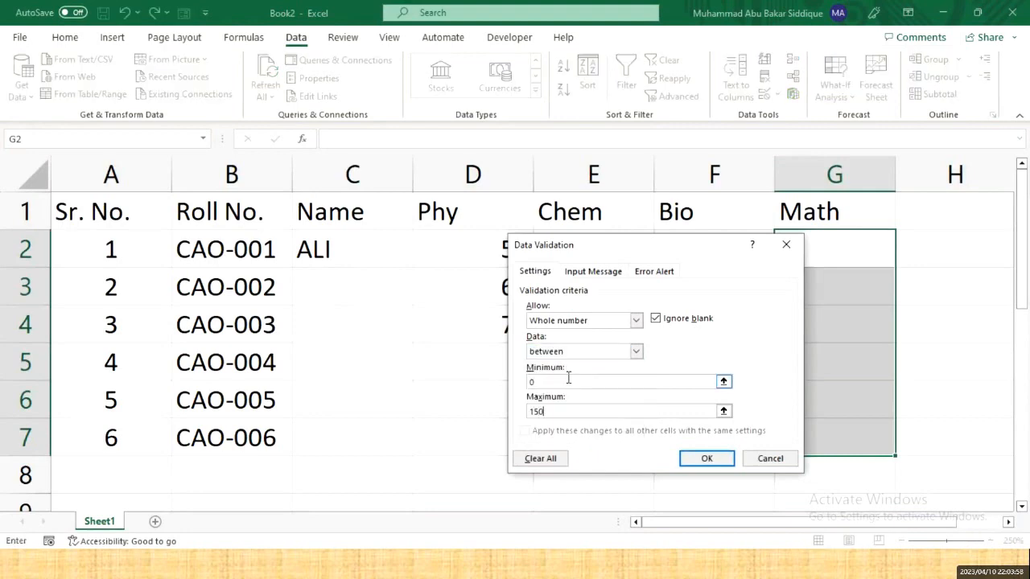
click(697, 457)
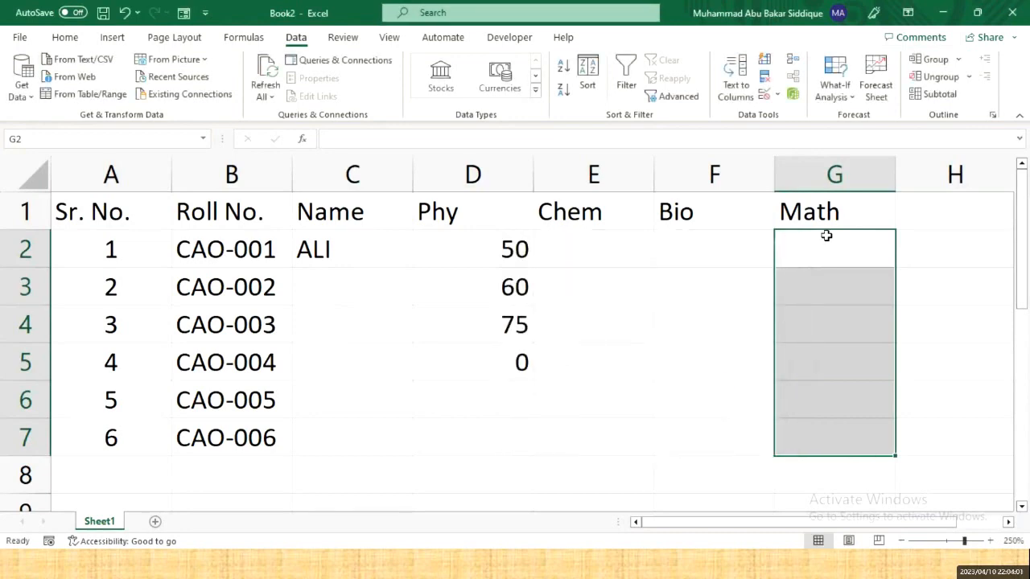
- Enter Math marks 110 and 150 in G2:G3, and cancel the refused 151 in G4
click(827, 233)
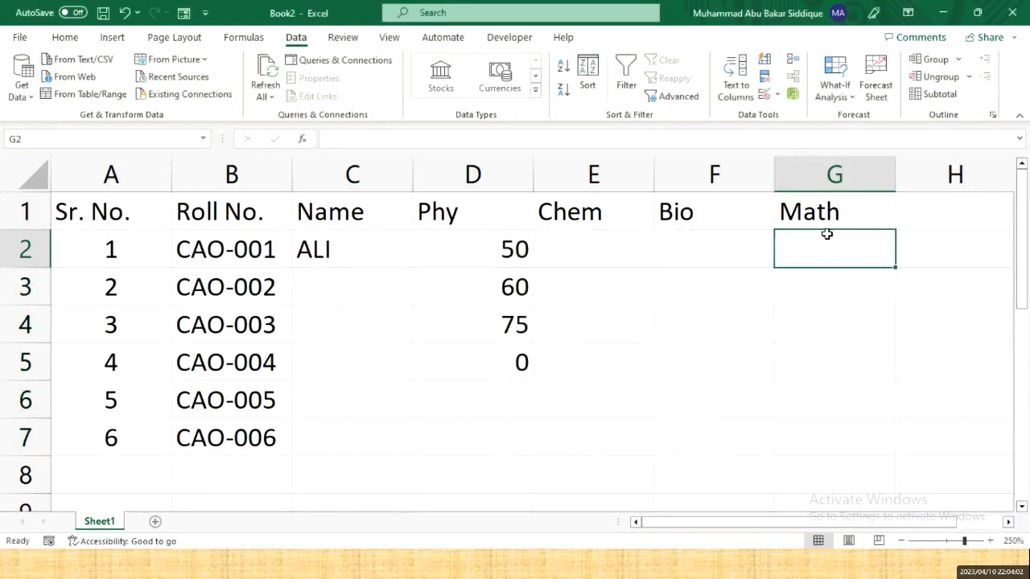
text(110)
key(Return)
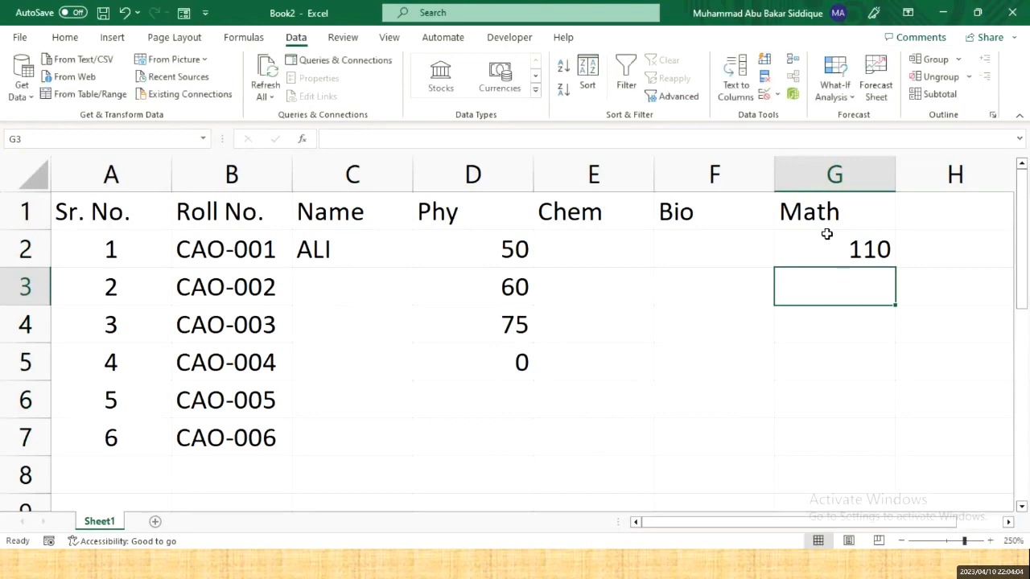
text(150)
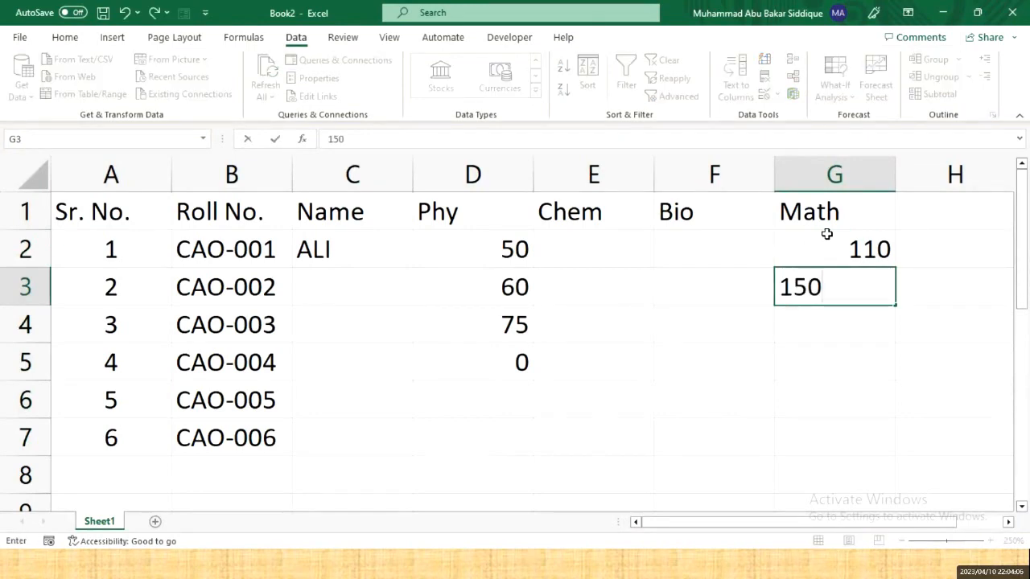
key(Return)
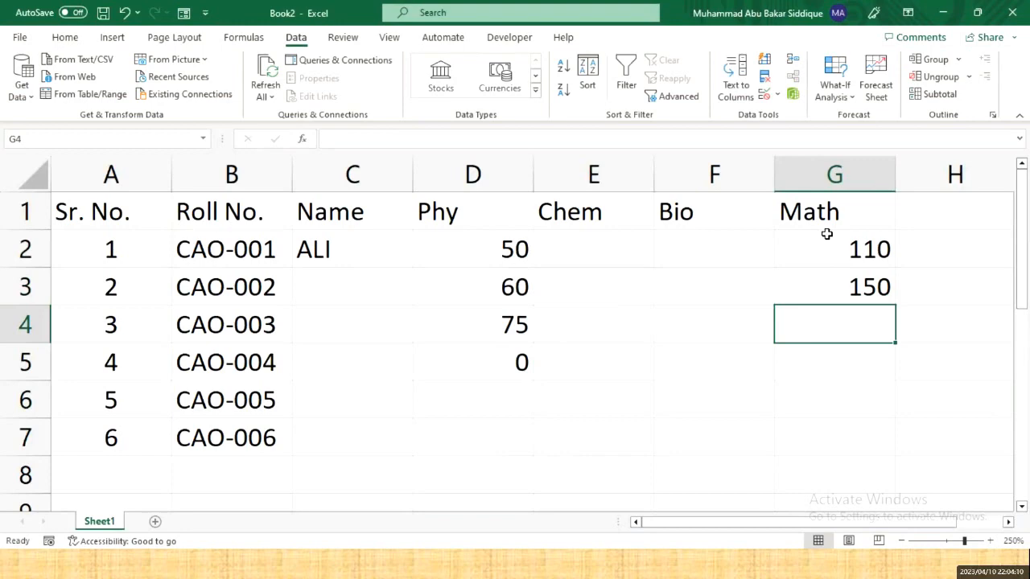
text(151)
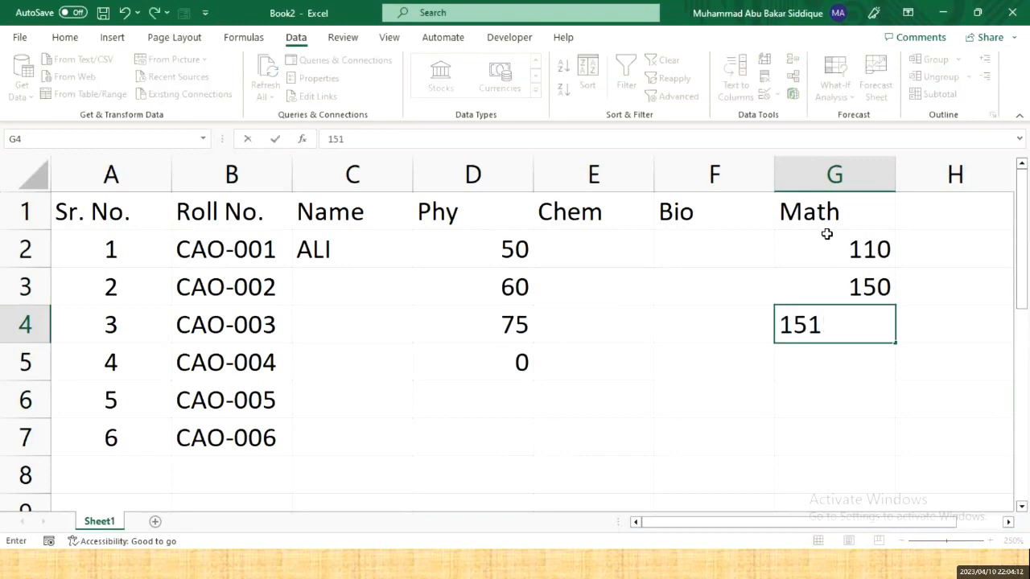
key(Return)
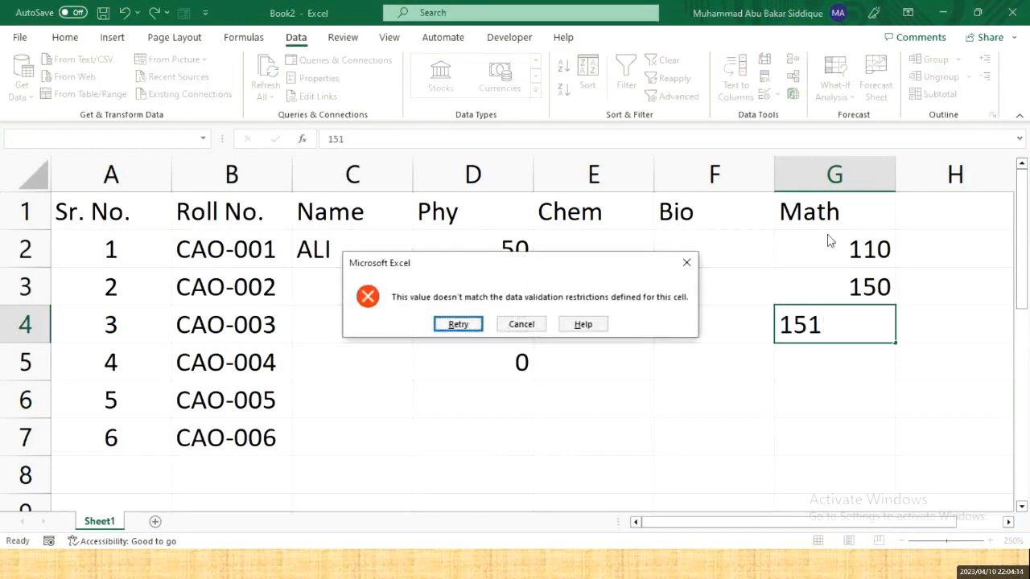
key(Escape)
key(Right)
key(Right)
key(Right)
key(Right)
key(Up)
key(Up)
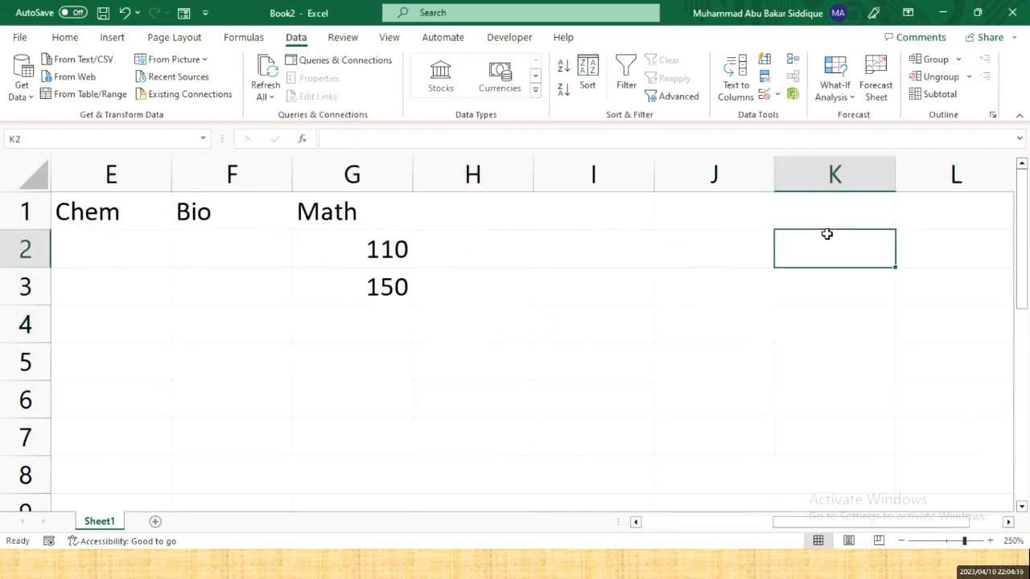
- Head column H 'Phone No.' and enter a leading-zero phone number in H2
key(Up)
key(Left)
key(Left)
key(Left)
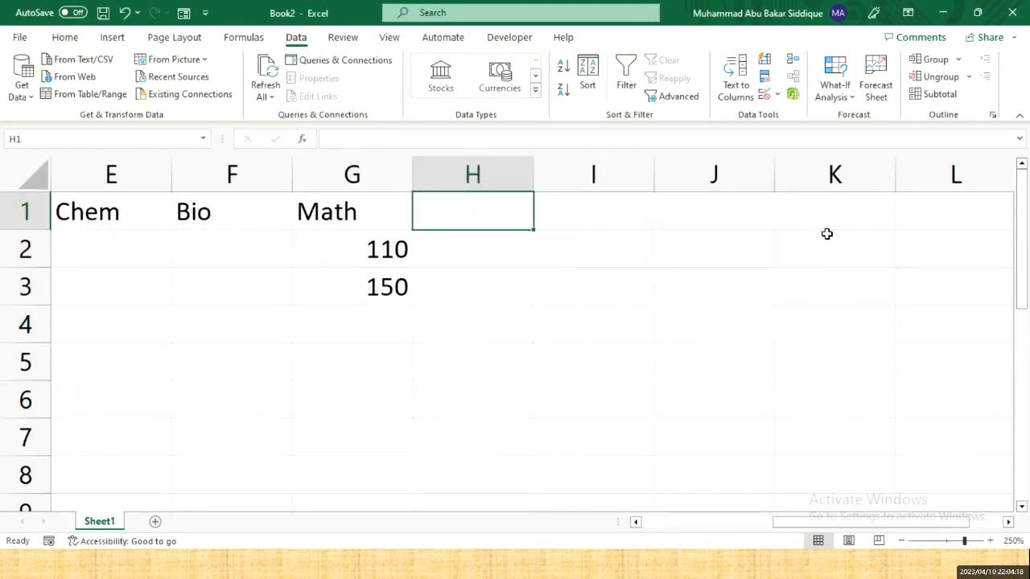
text(pHONE N)
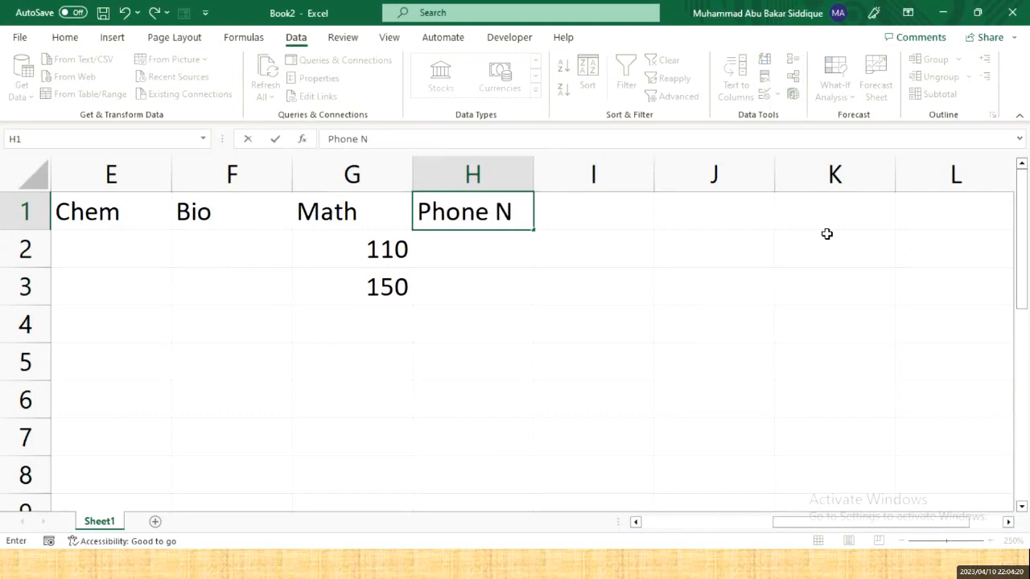
text(o.)
key(Return)
key(shift+Down)
key(shift+Down)
key(shift+Down)
key(shift+Down)
key(shift+Down)
key(shift+Down)
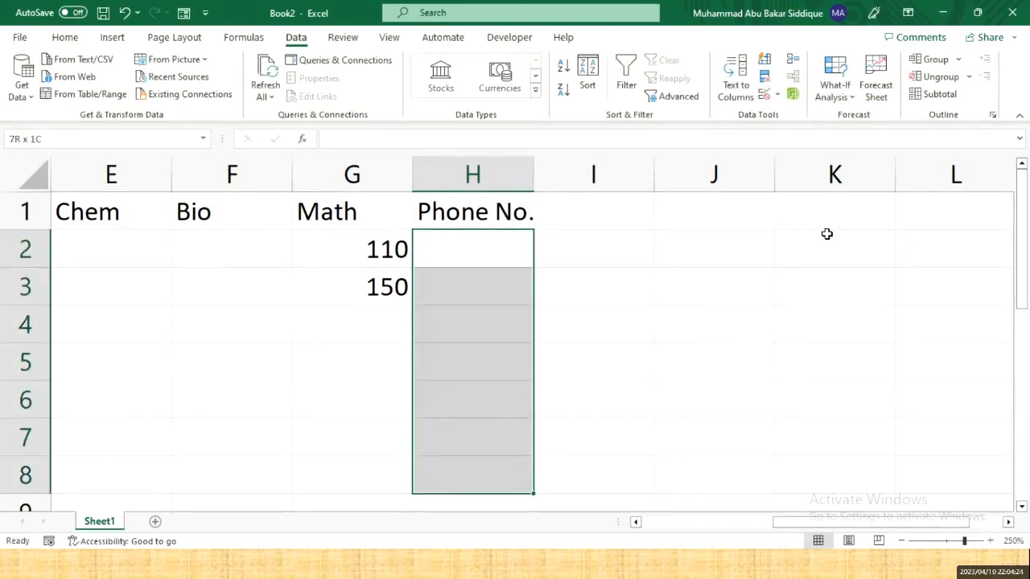
key(Up)
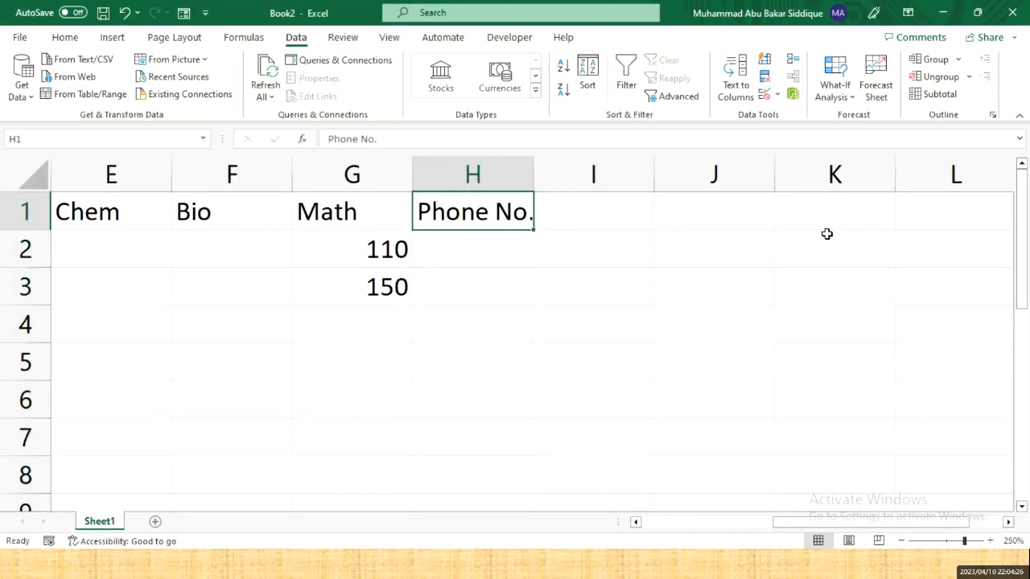
key(Down)
text(0333)
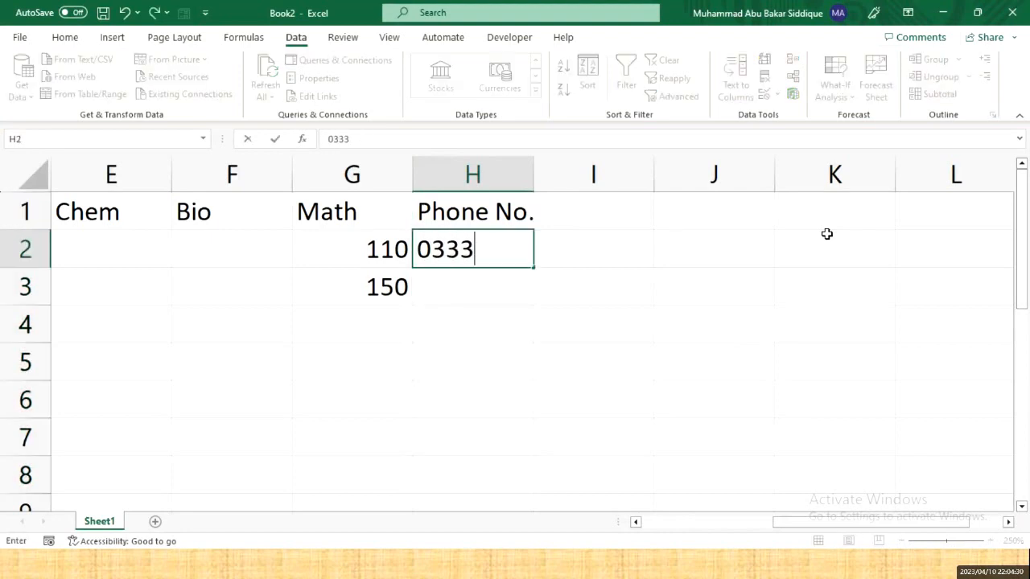
text(12345678)
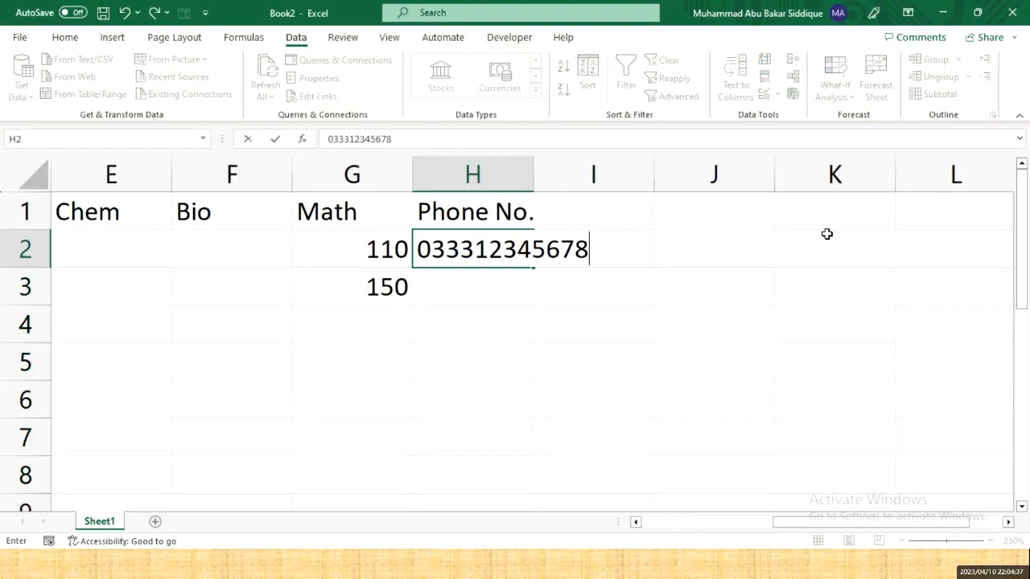
key(Return)
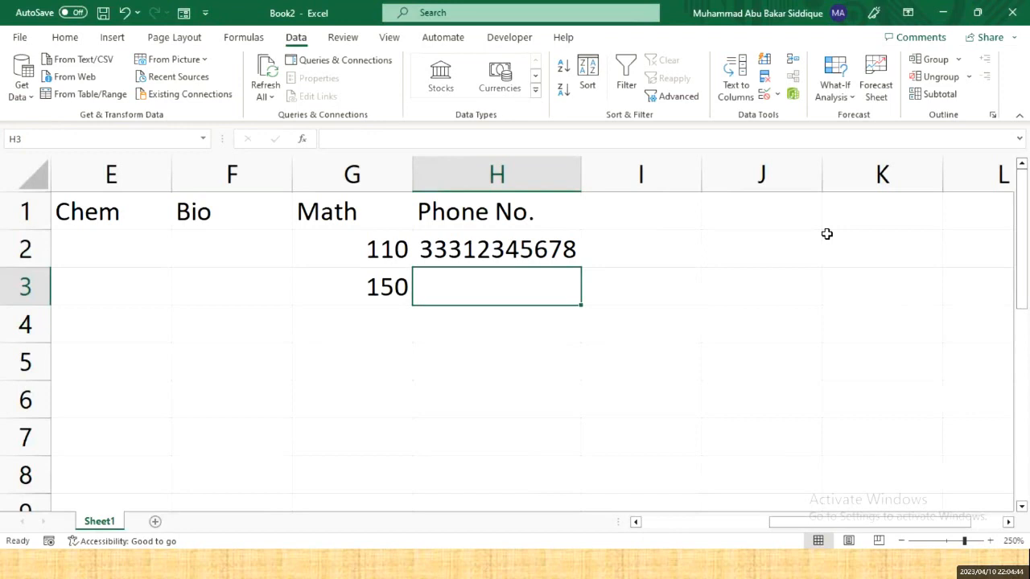
- Format cells H2:H8 with the Text number format
drag(541, 247, 524, 462)
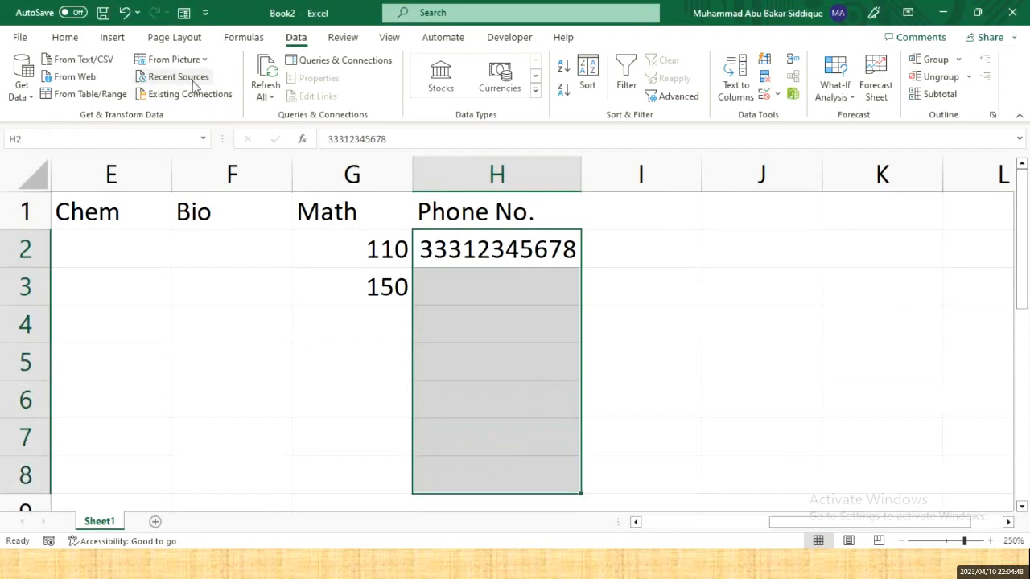
click(65, 38)
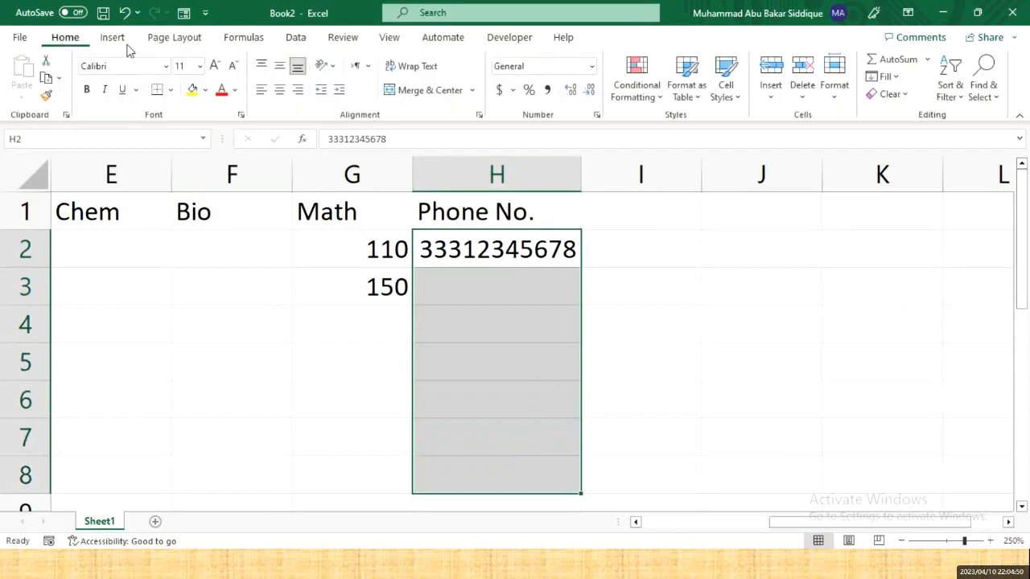
click(592, 67)
scroll(593, 368, down, 1)
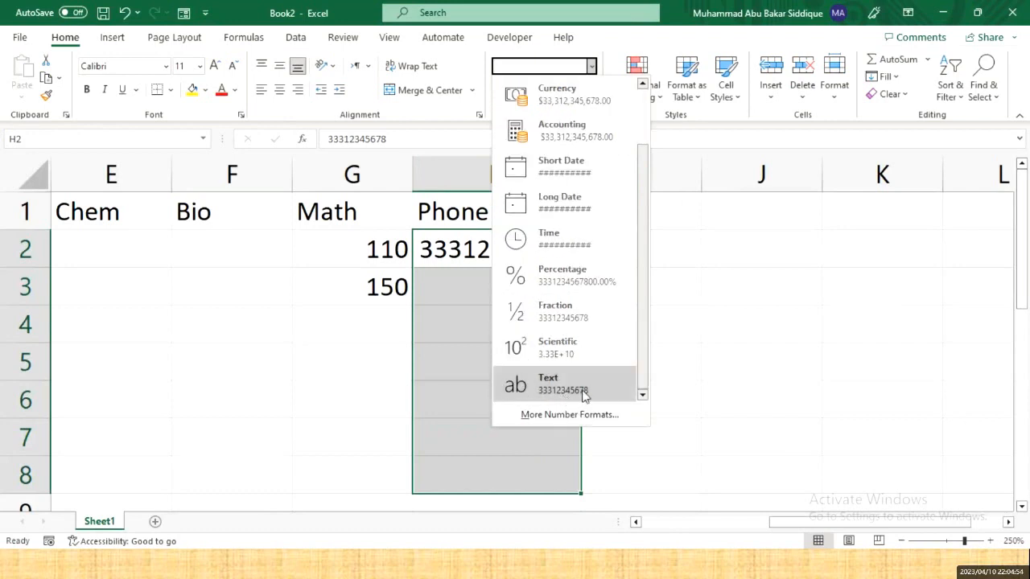
click(539, 387)
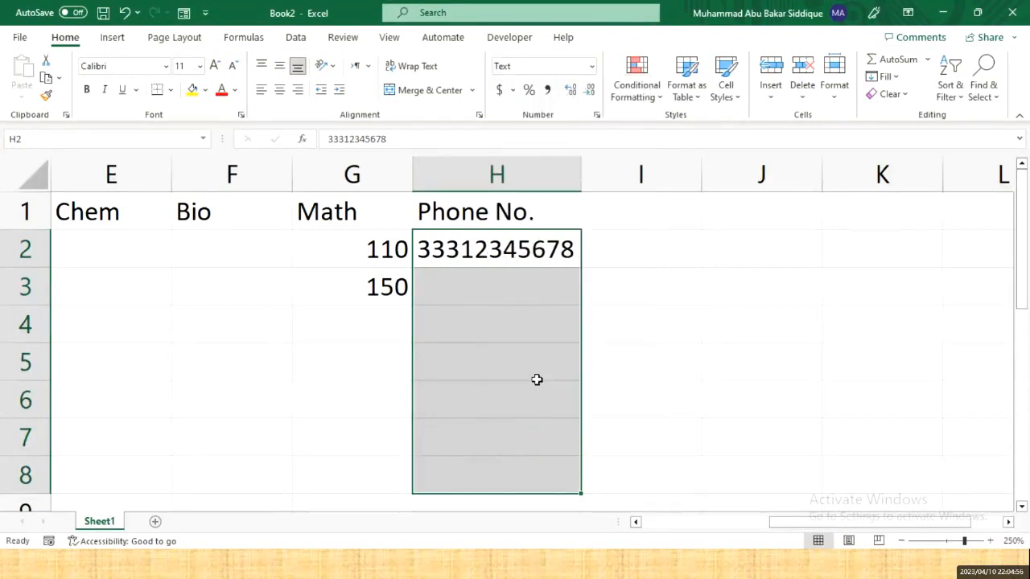
- Test 000001 in H2, then re-enter the phone number with its leading zero kept
click(465, 260)
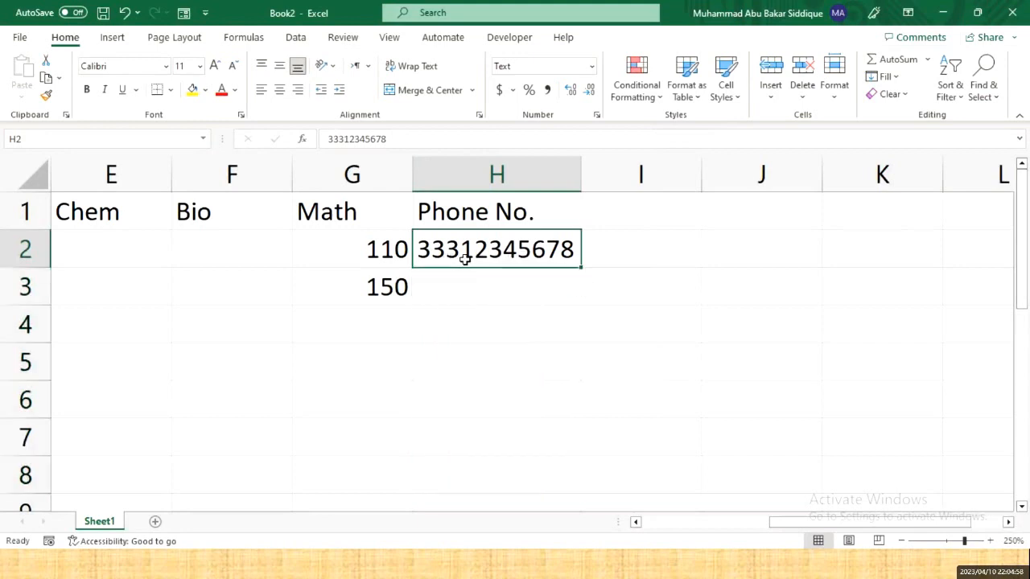
text(000001)
key(Return)
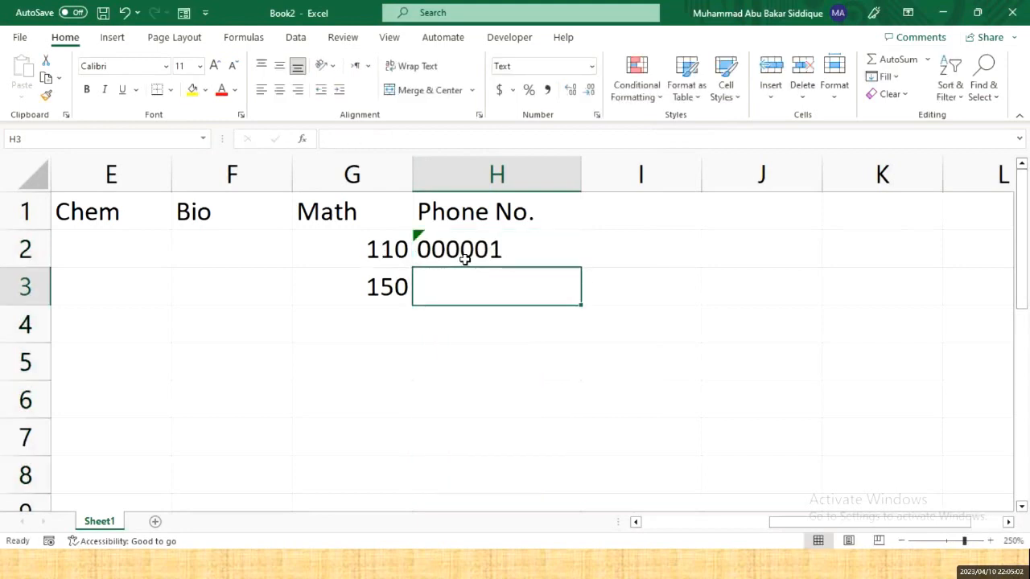
click(465, 259)
key(Delete)
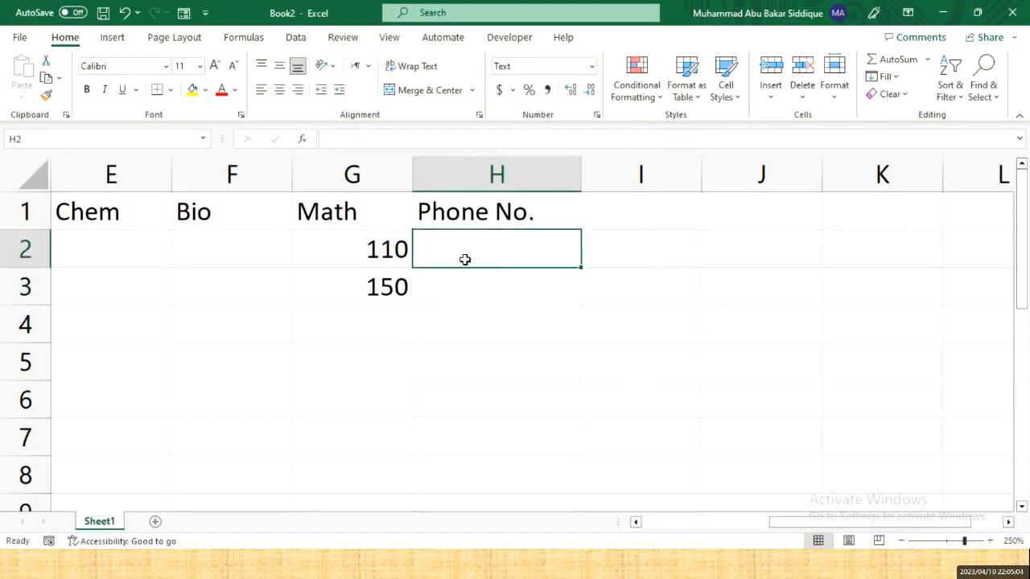
text(03)
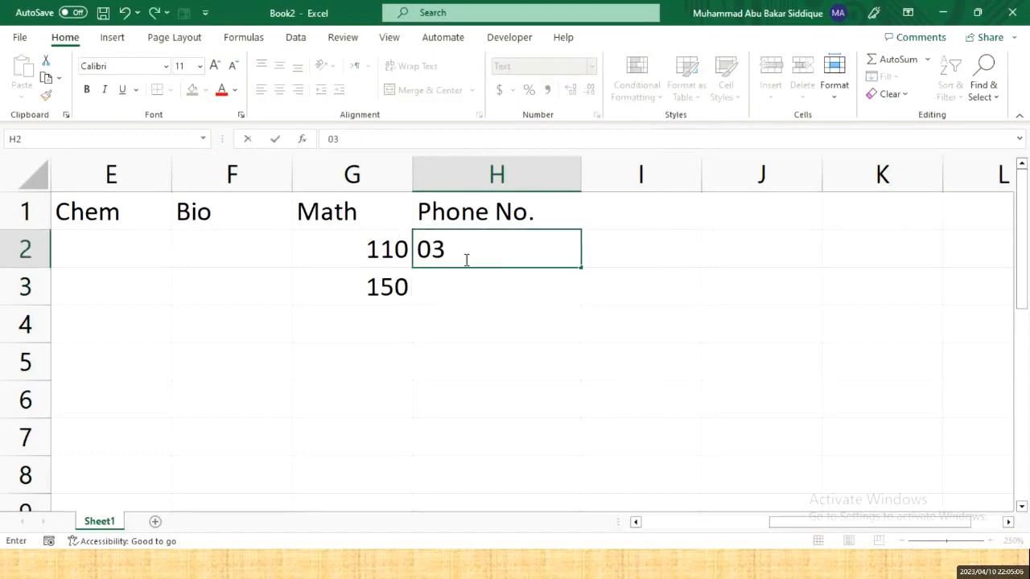
text(331234)
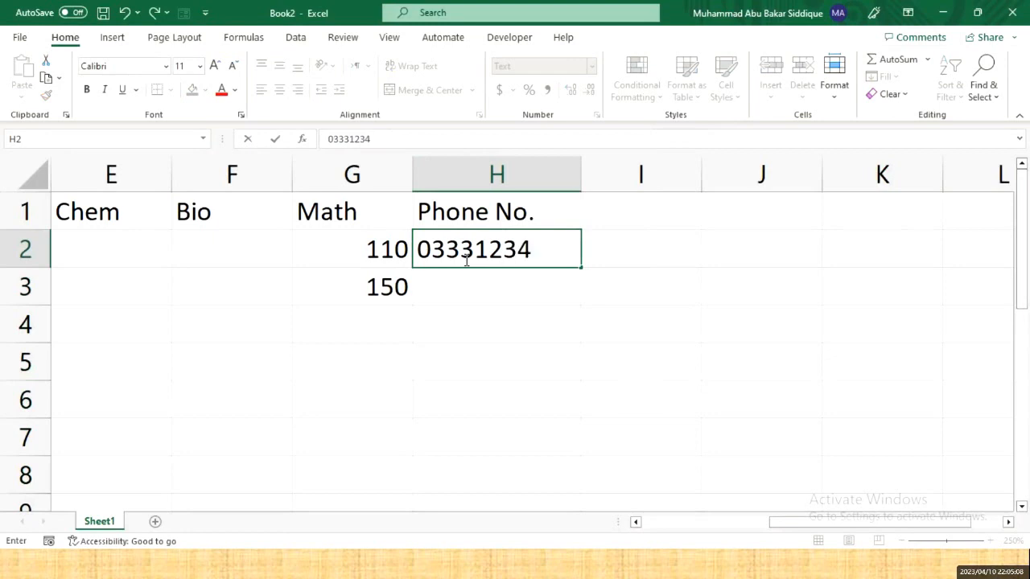
text(5678)
key(Return)
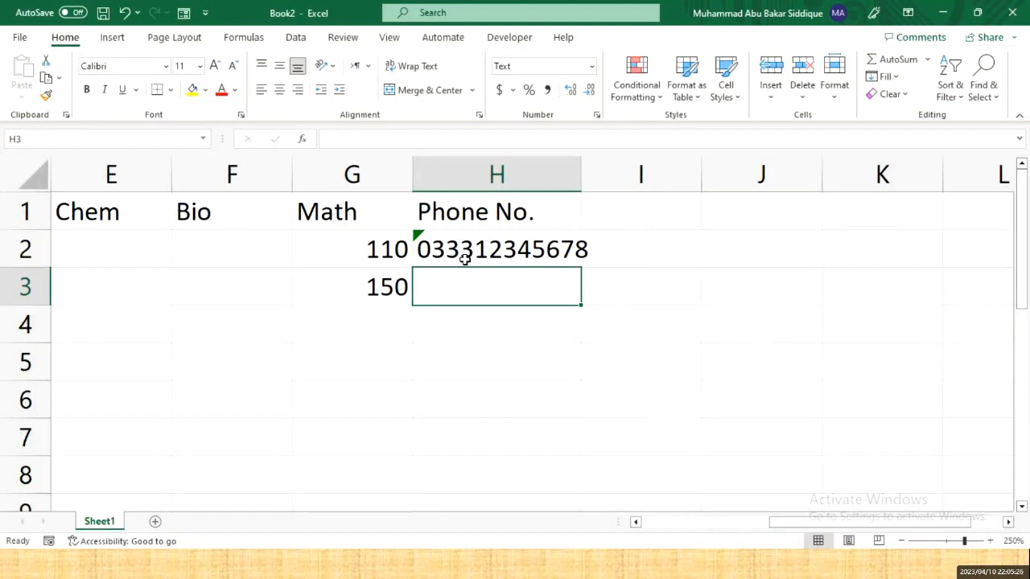
- Add a Text length 'equal to 11' validation rule to Phone No. cells H2:H8
drag(437, 260, 496, 488)
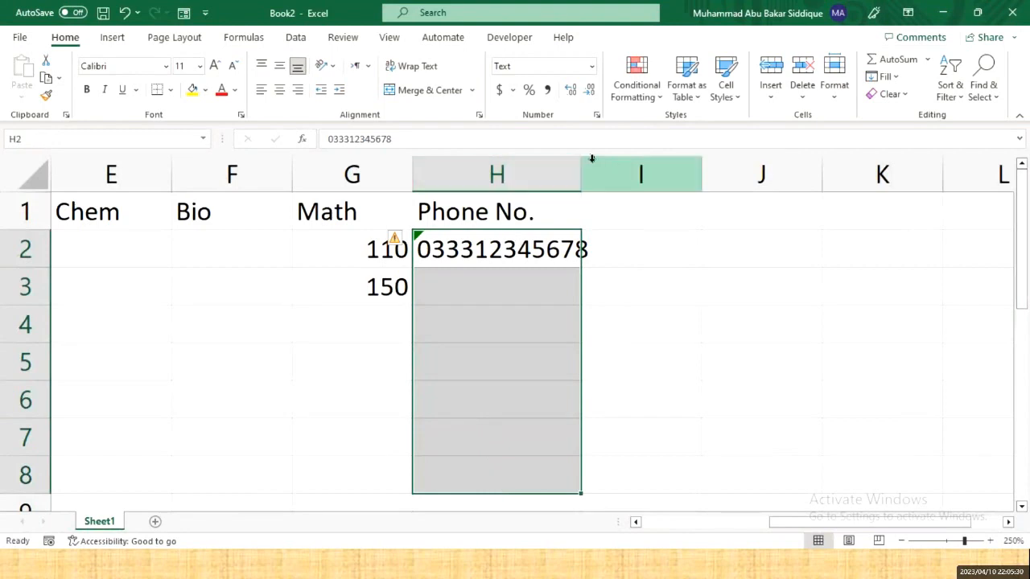
click(296, 38)
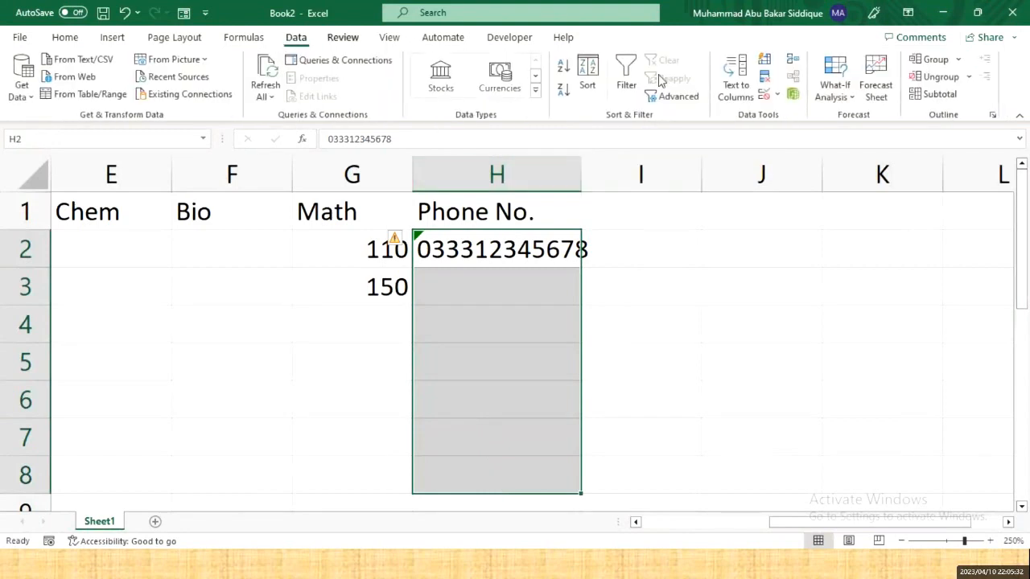
click(766, 94)
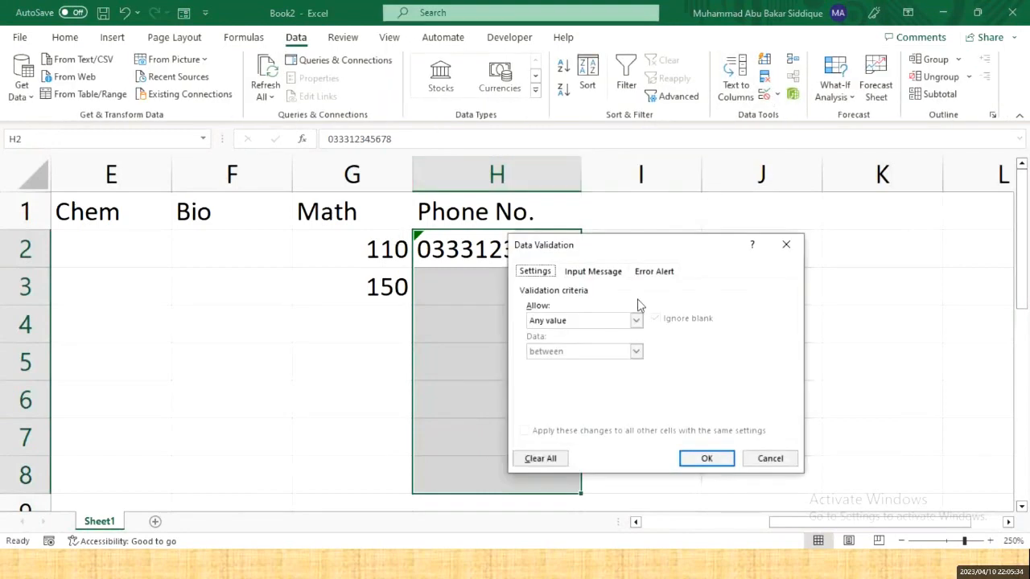
click(626, 321)
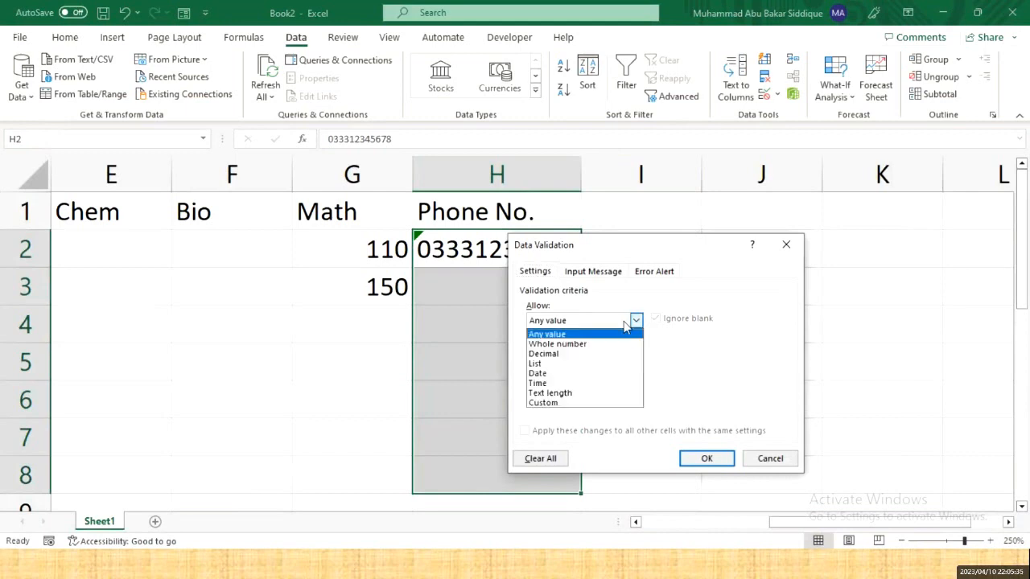
click(583, 394)
click(578, 382)
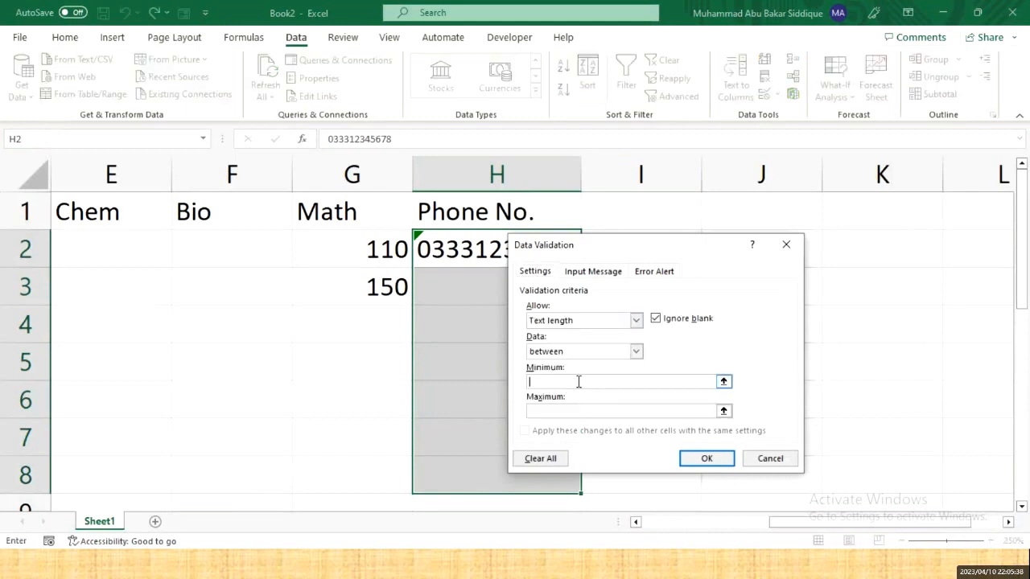
click(581, 354)
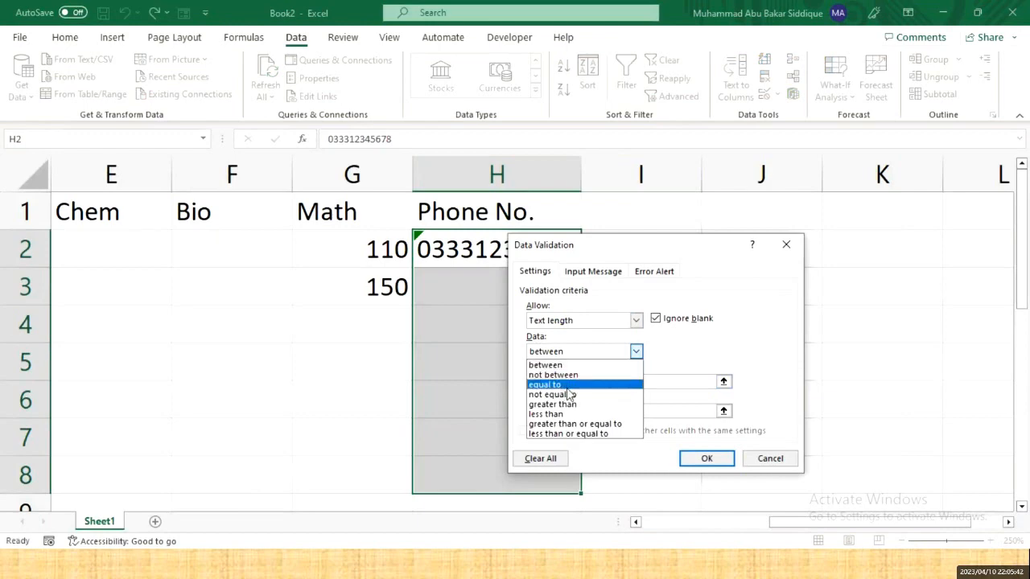
click(559, 386)
click(561, 382)
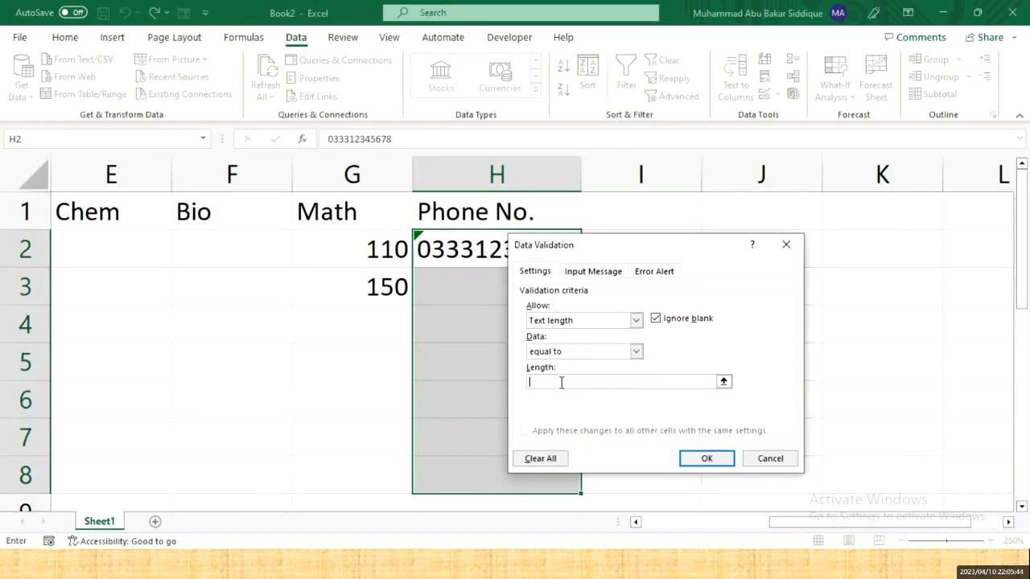
text(11)
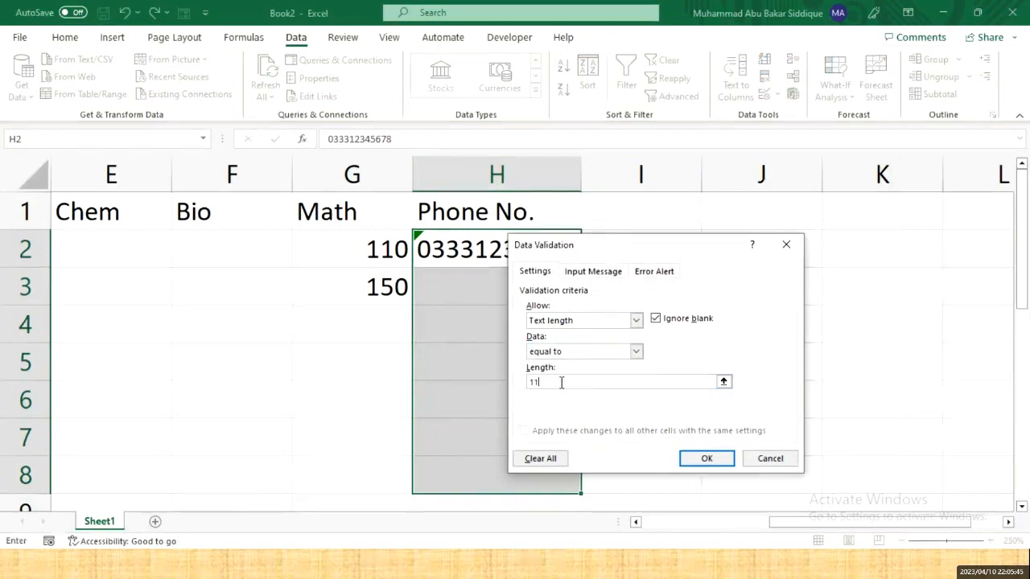
click(711, 469)
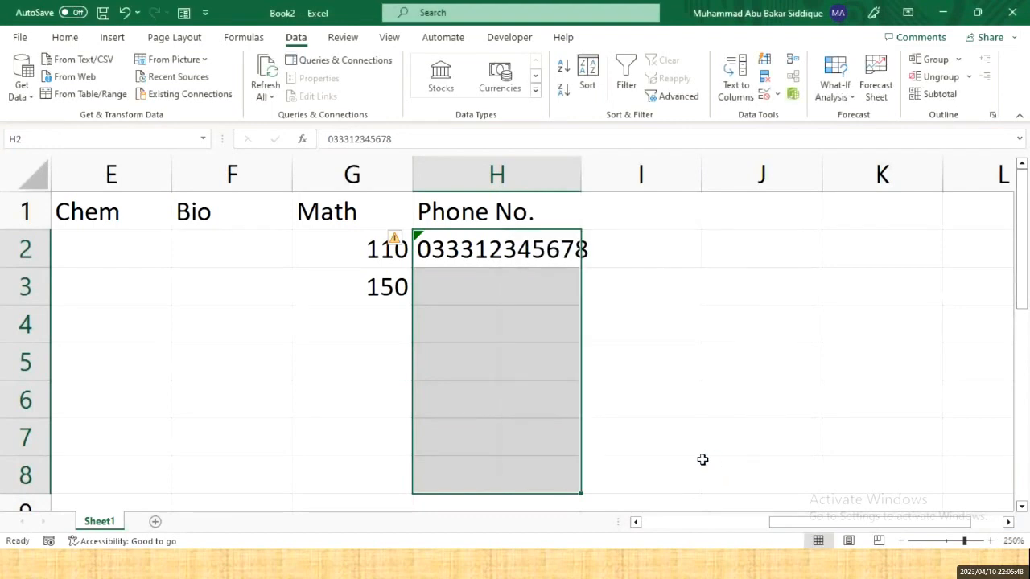
- Enter an 11-digit phone number in H3, which the validation rule accepts
click(429, 274)
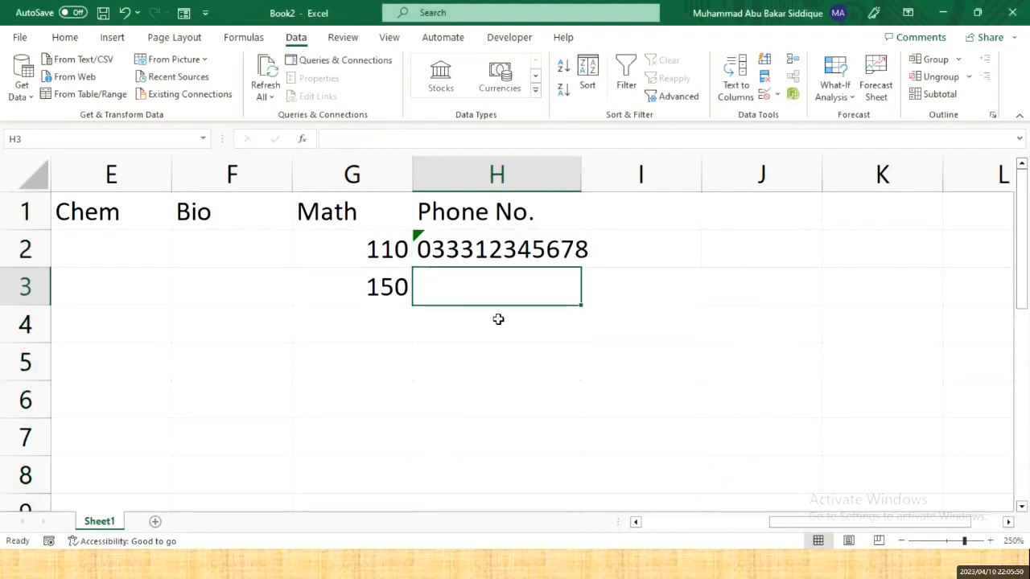
text(03333)
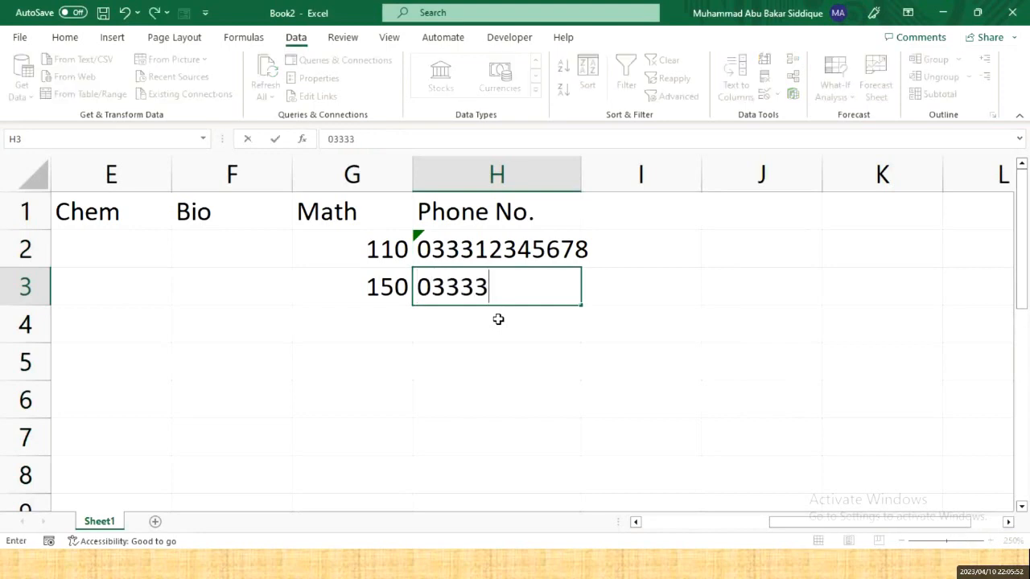
key(BackSpace)
text(12345)
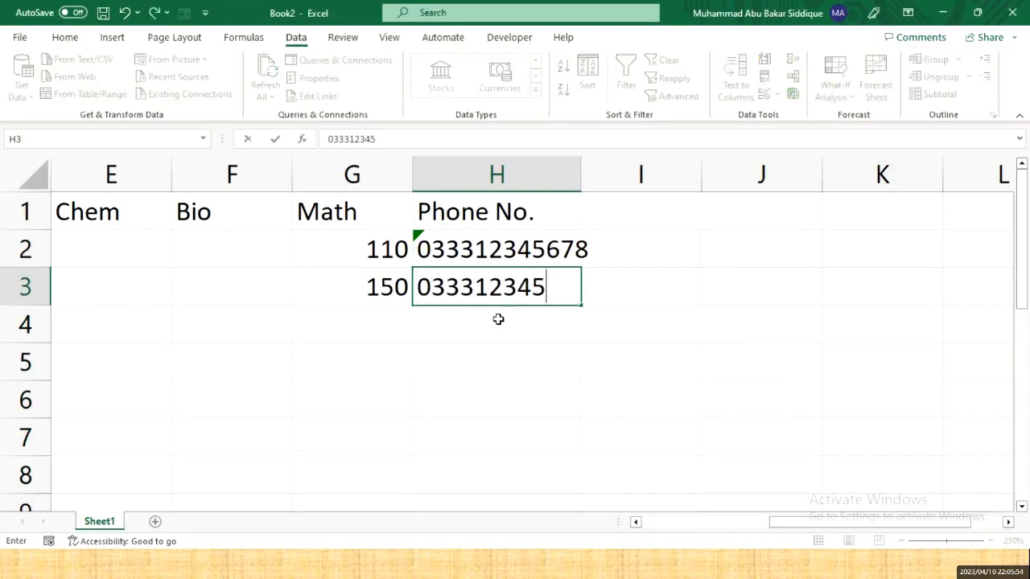
text(67)
key(Return)
- Try 10-digit and then 12-digit numbers in H2, cancelling the rejection so H2 stays empty
key(Up)
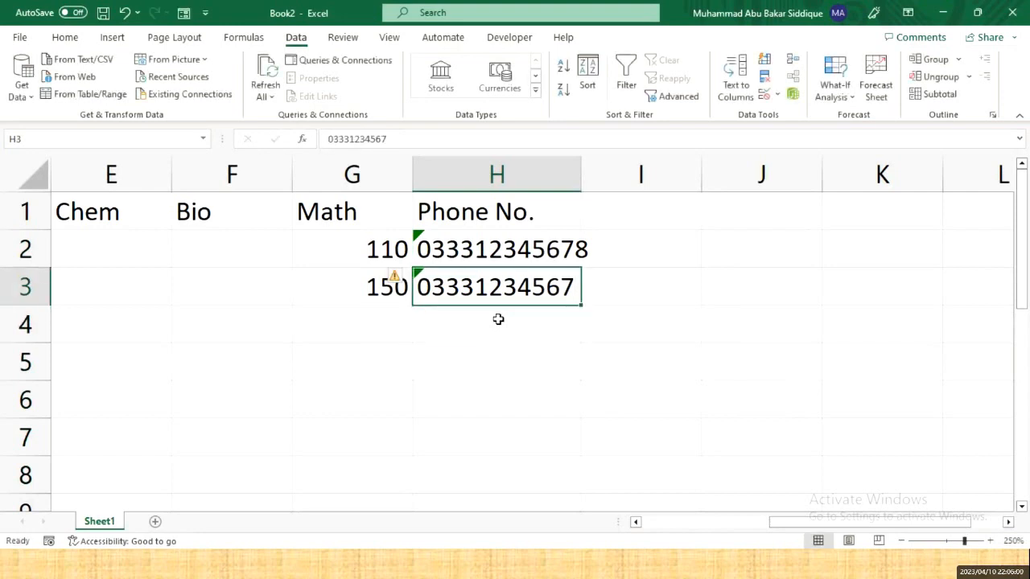
key(Up)
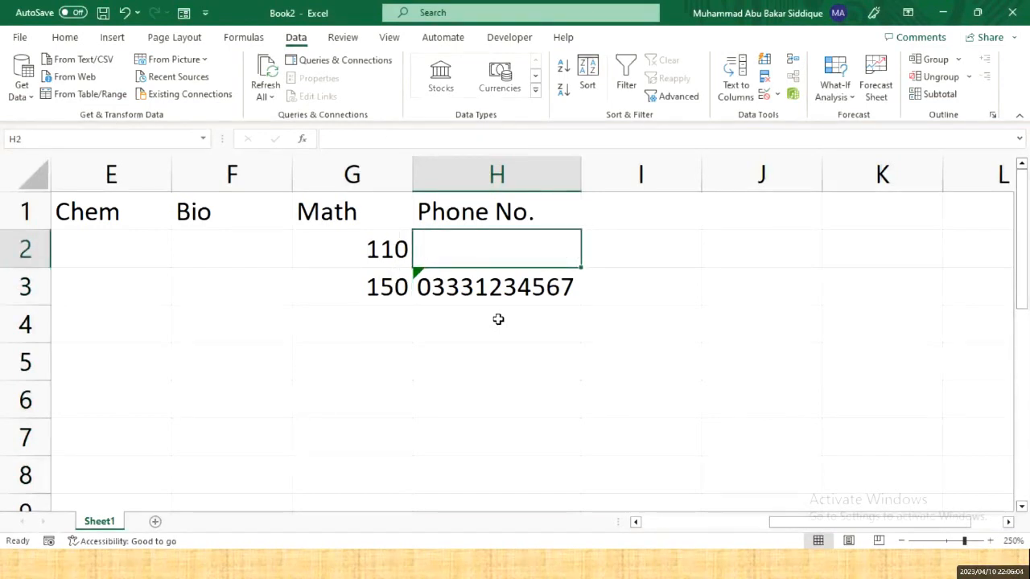
text(033312)
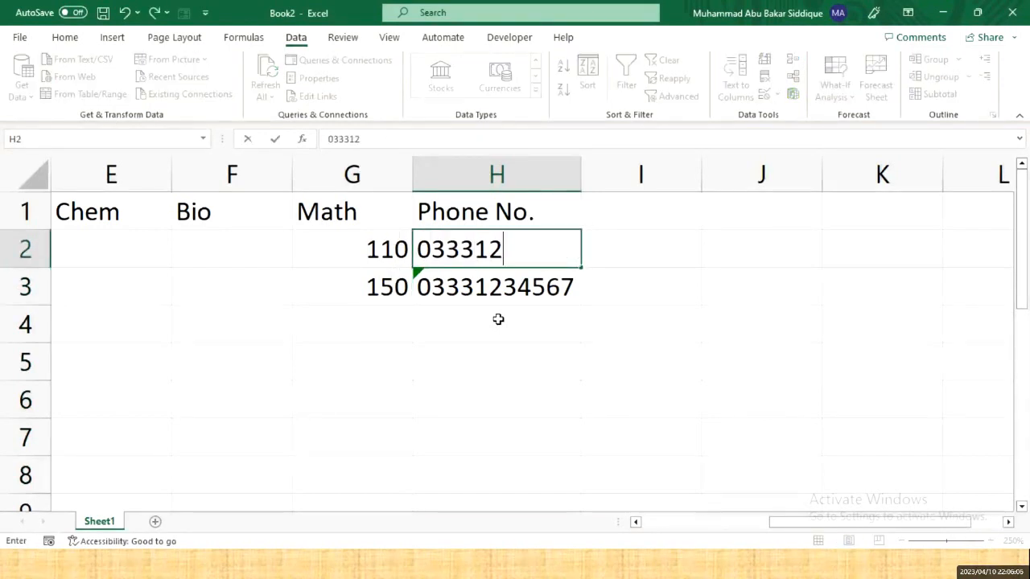
text(3456)
key(Return)
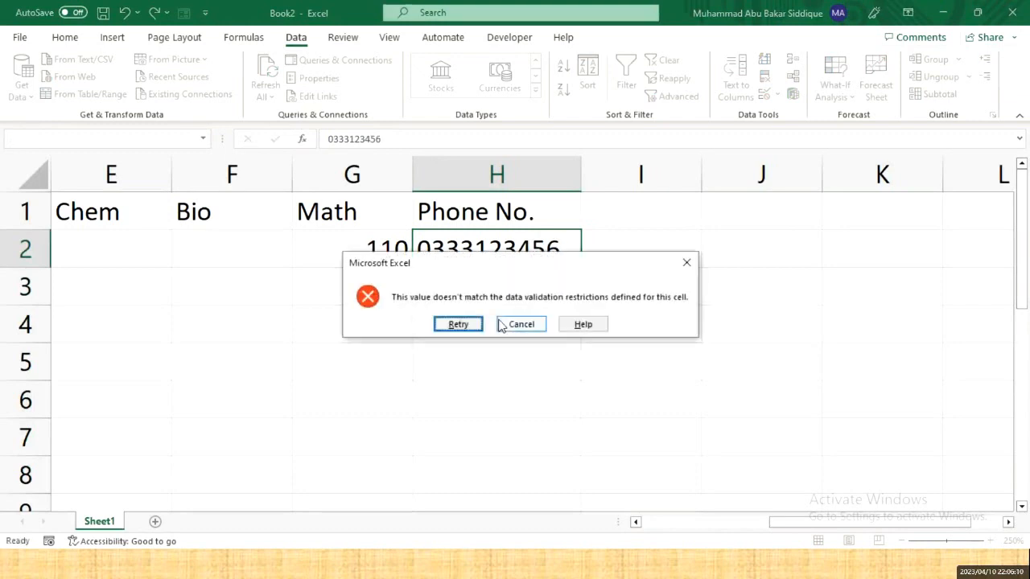
key(Return)
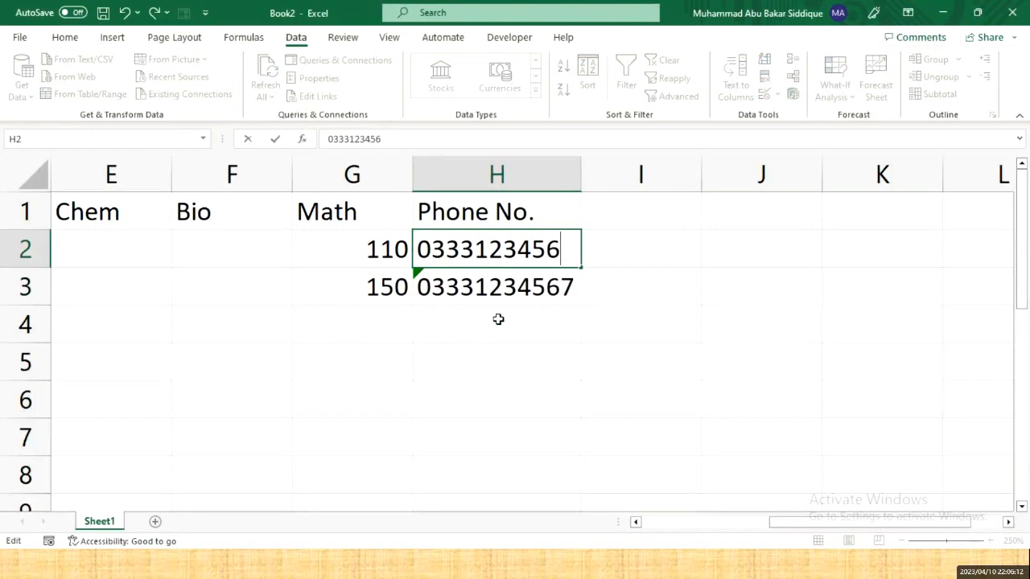
text(78)
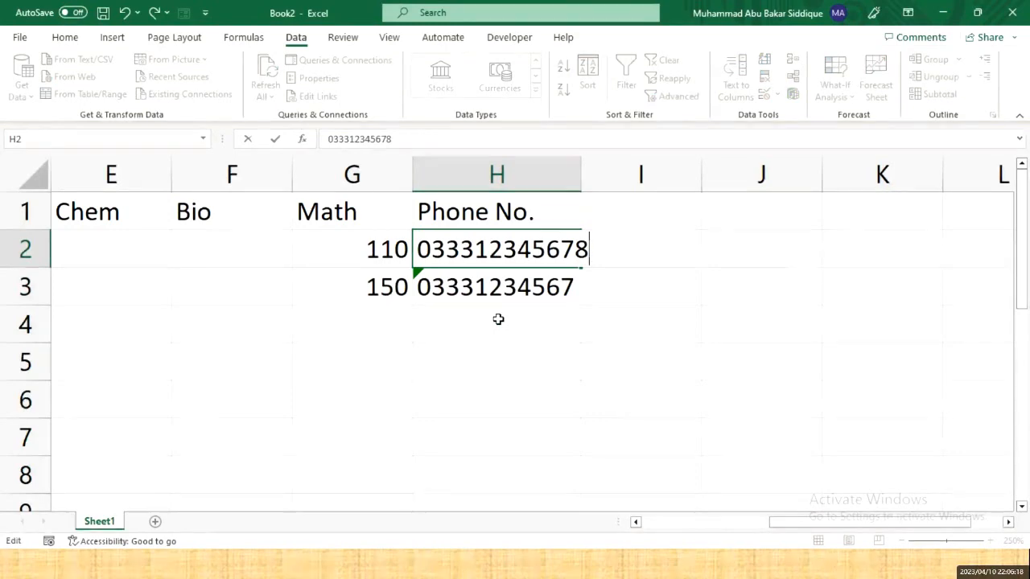
key(Return)
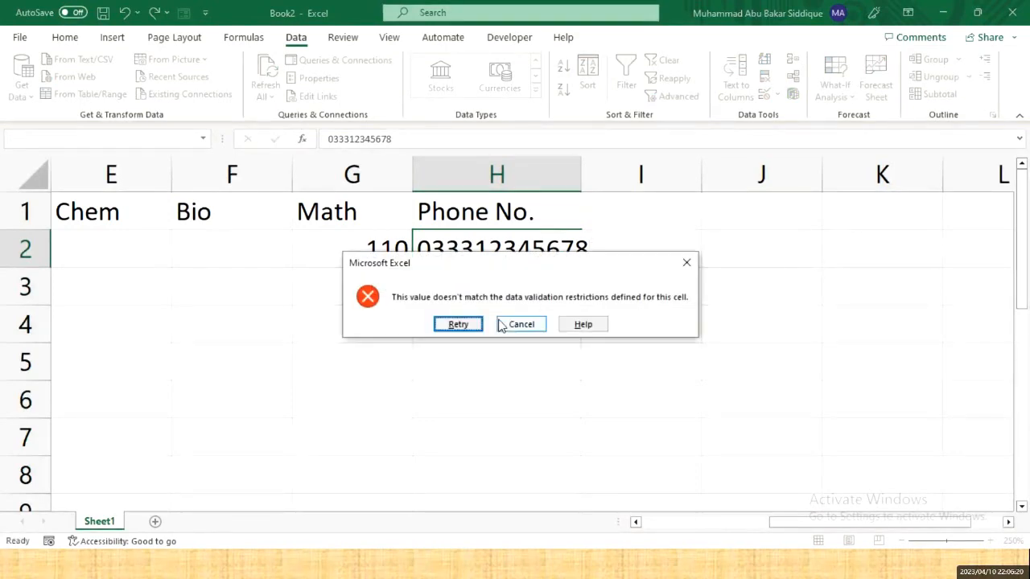
click(500, 324)
key(Down)
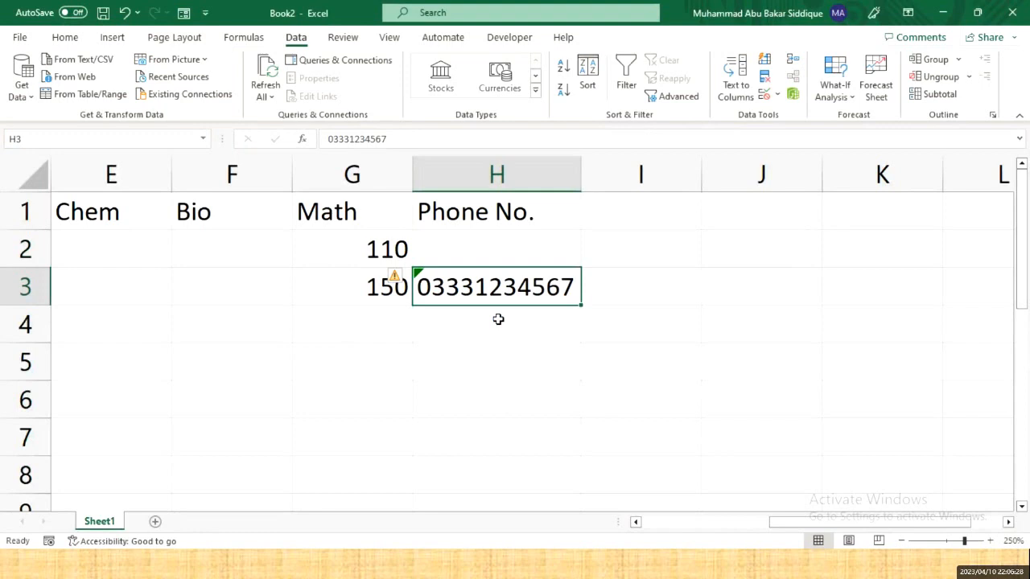
key(Right)
key(Right)
key(Right)
key(Right)
key(Right)
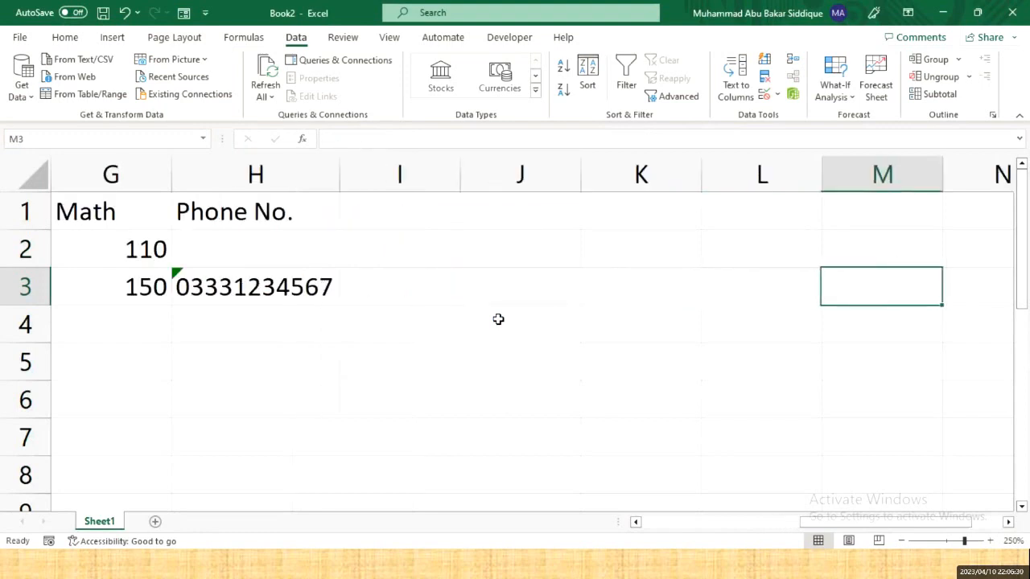
click(264, 216)
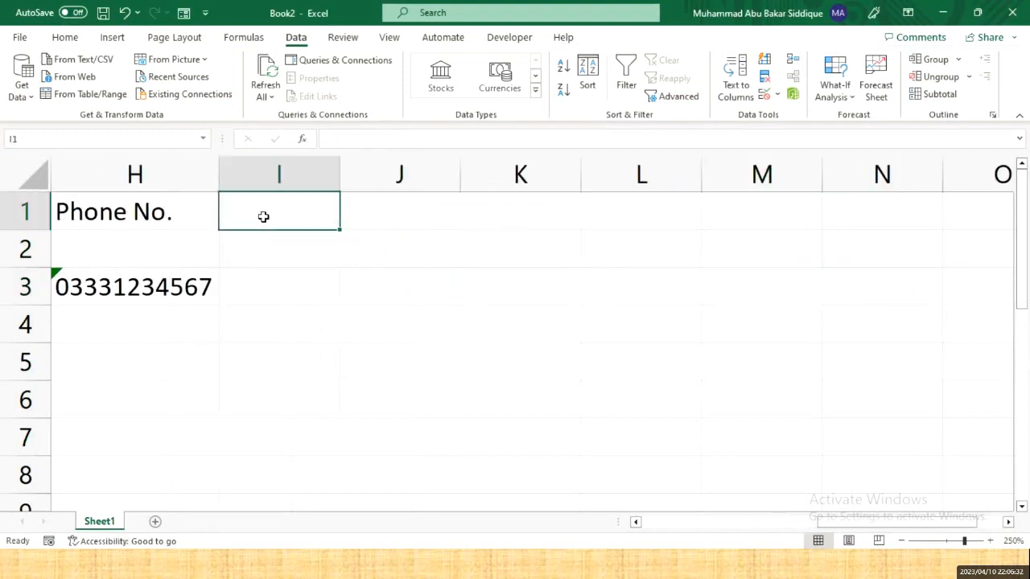
click(765, 96)
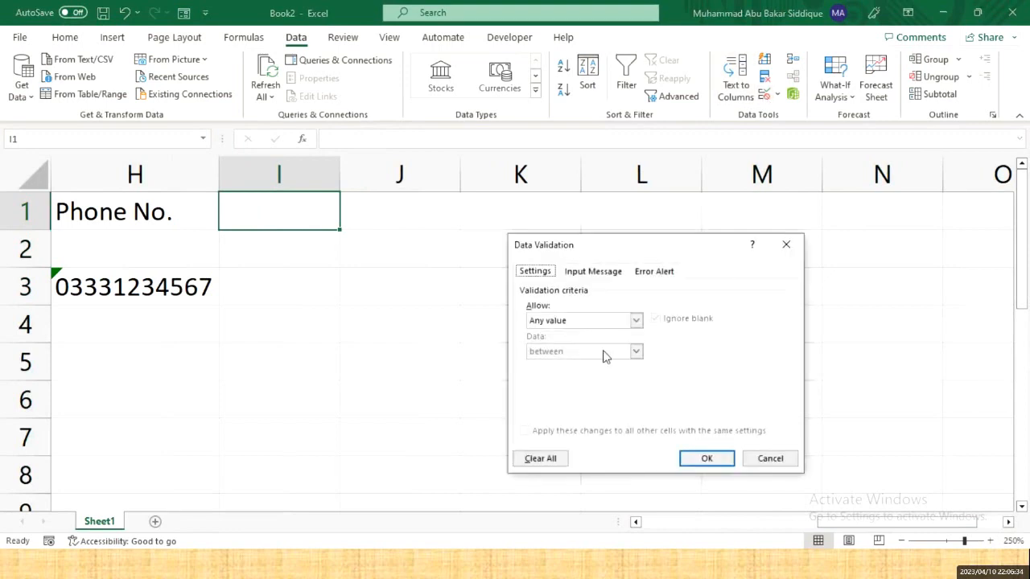
click(580, 325)
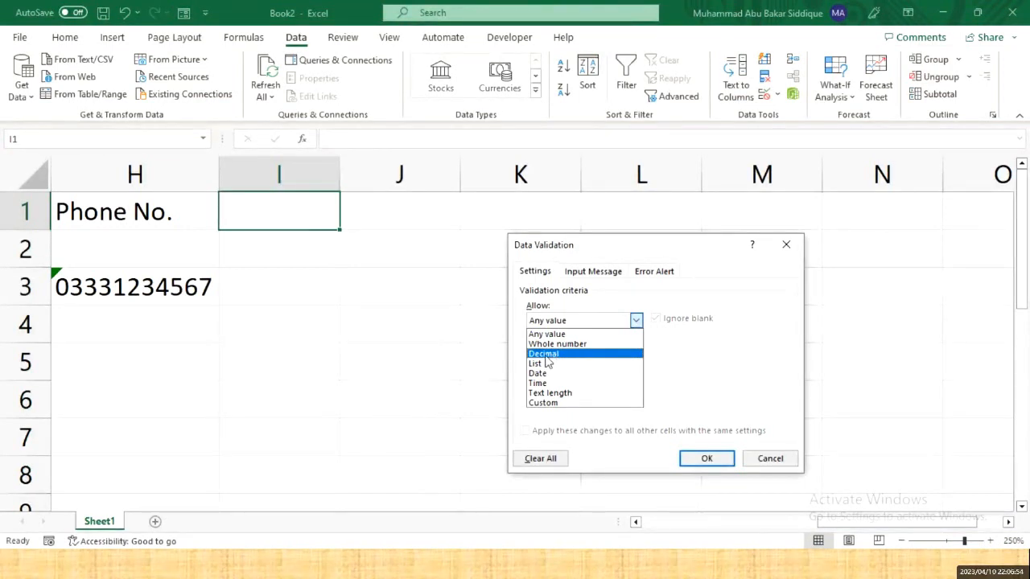
click(789, 461)
click(789, 461)
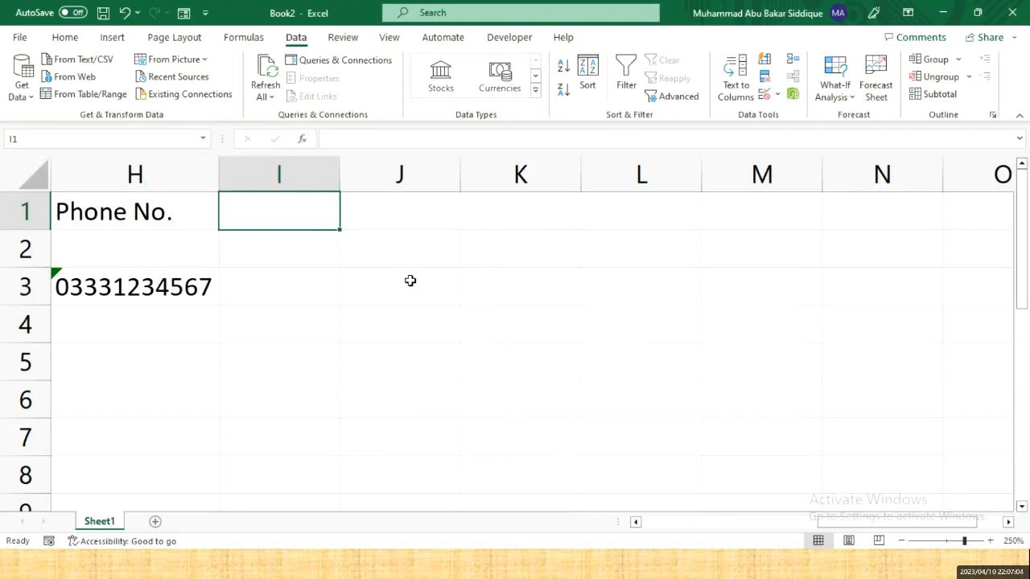
- Select down the Roll No. list starting from B2
key(Left)
key(Left)
key(Left)
key(Left)
key(Left)
key(Left)
key(Left)
key(Left)
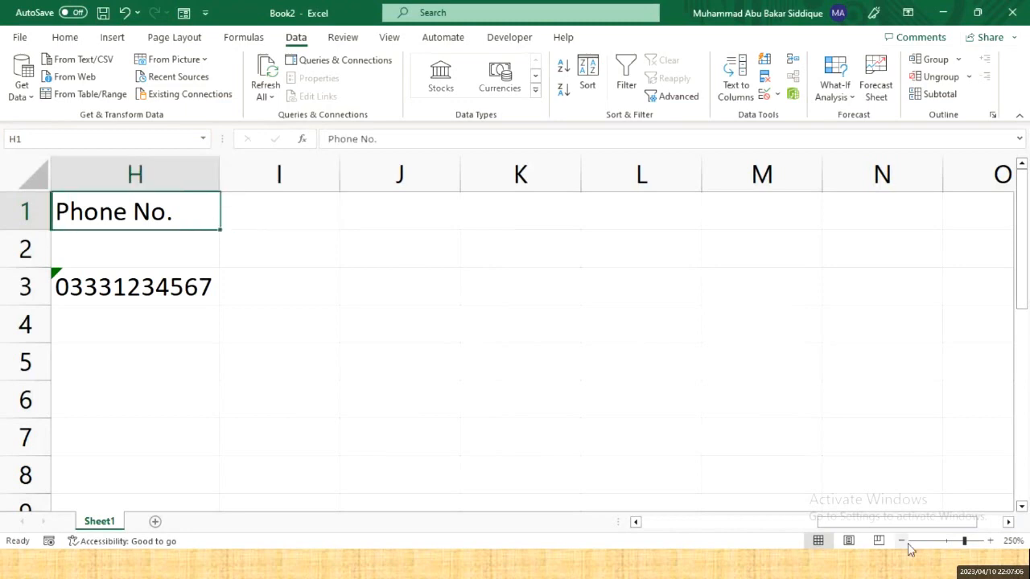
key(Down)
key(Right)
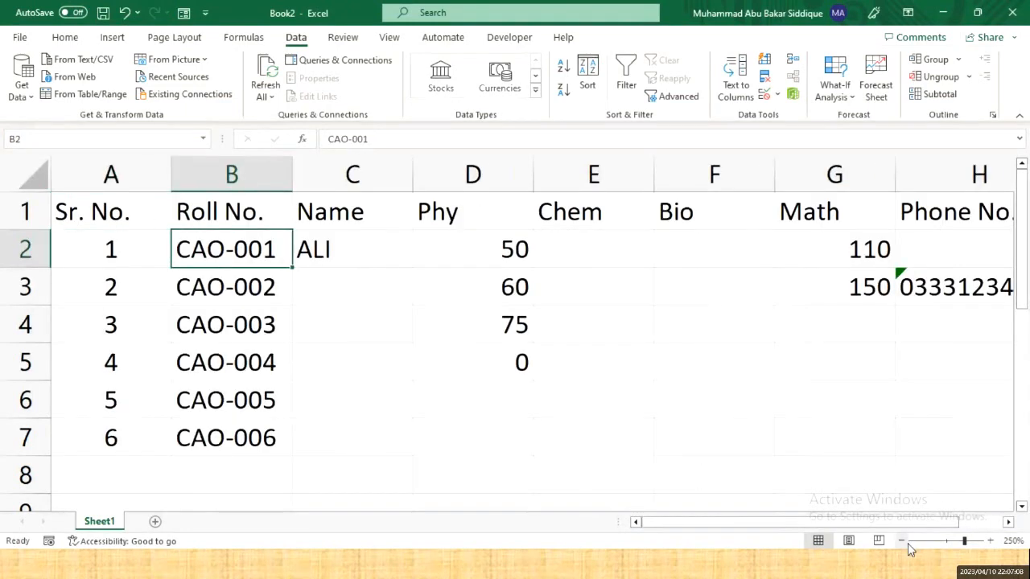
key(shift+Down)
key(shift+Down)
key(shift+Down)
key(shift+Down)
key(shift+Down)
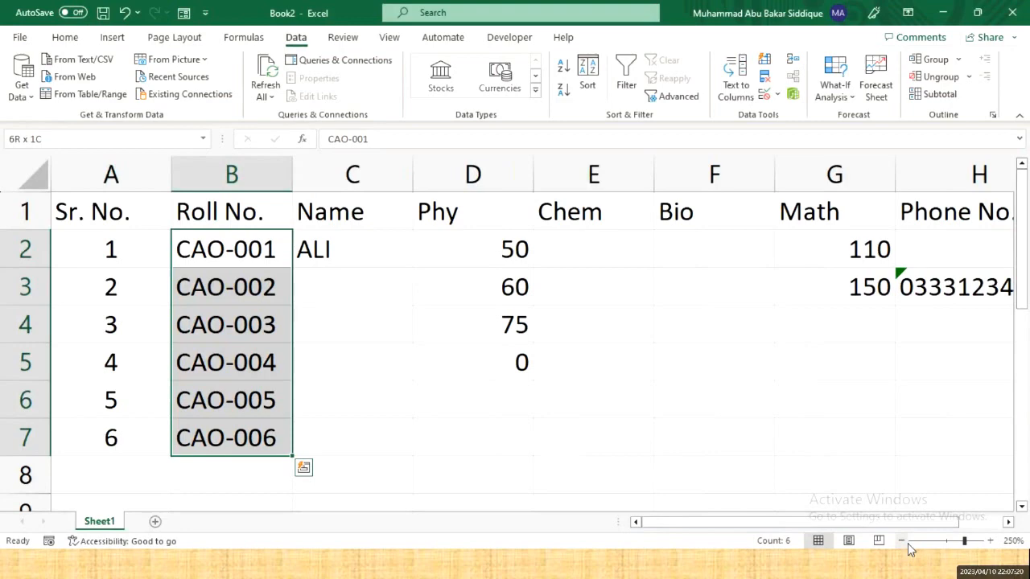
- Move to K3 and extend the selection across to M3
key(Right)
key(Right)
key(Right)
key(Right)
key(Right)
key(Right)
key(Right)
key(Right)
key(Right)
key(Right)
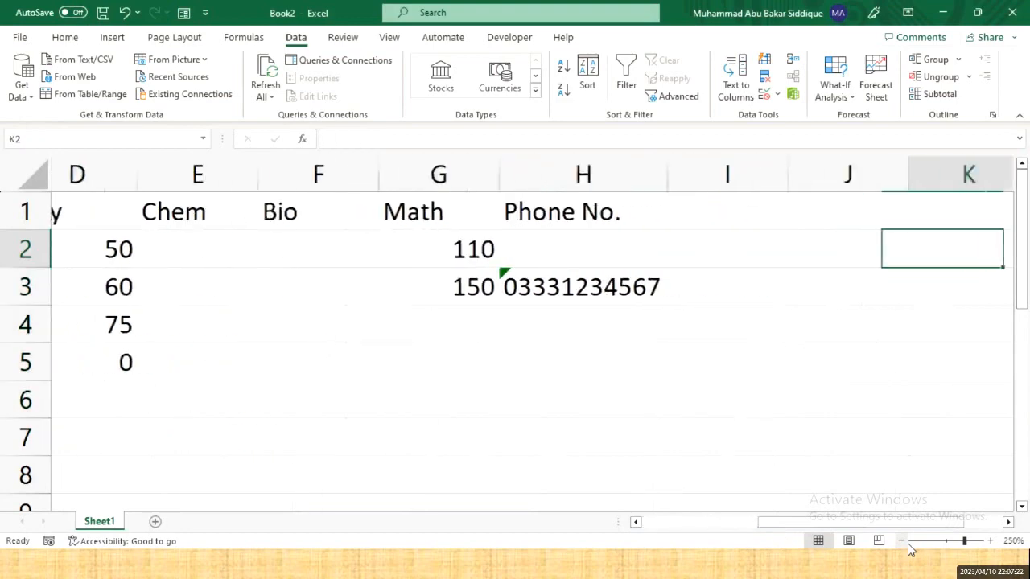
key(Right)
key(Right)
key(Left)
key(Left)
key(Down)
key(Left)
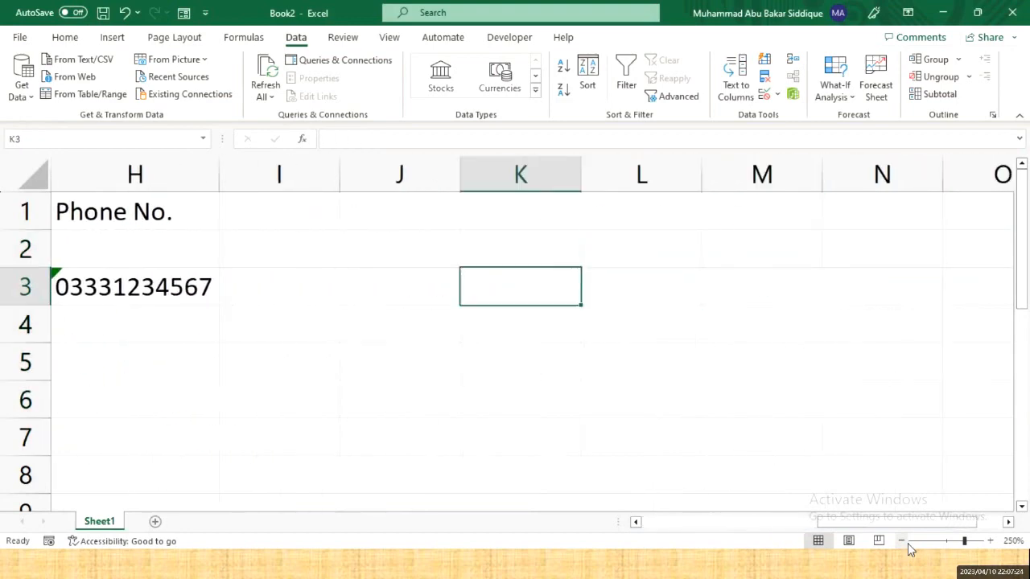
key(shift+Right)
key(shift+Right)
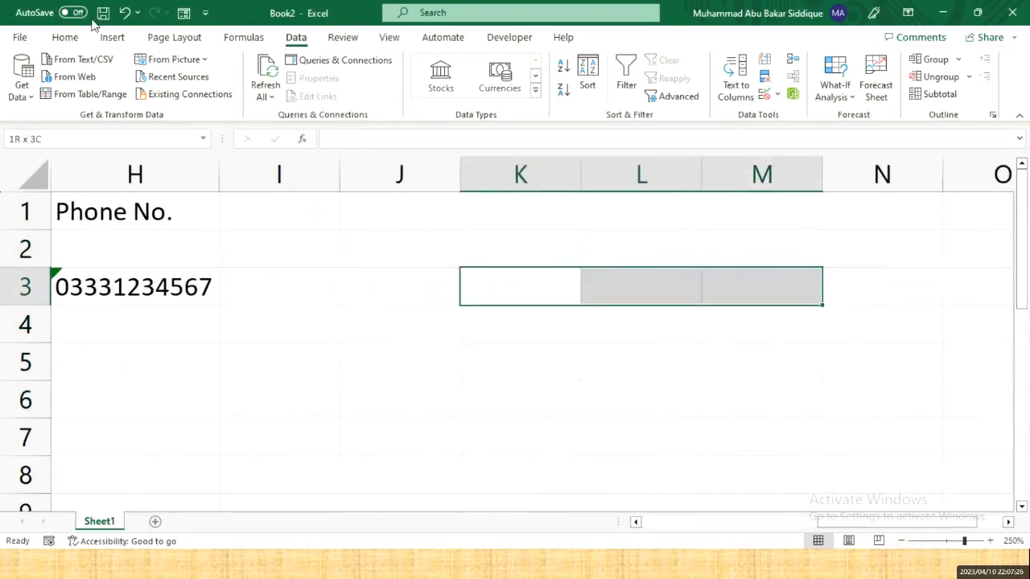
- Merge & Center K3:M3 and K2:M2, and label K2 'Enter Student Roll No.'
click(55, 38)
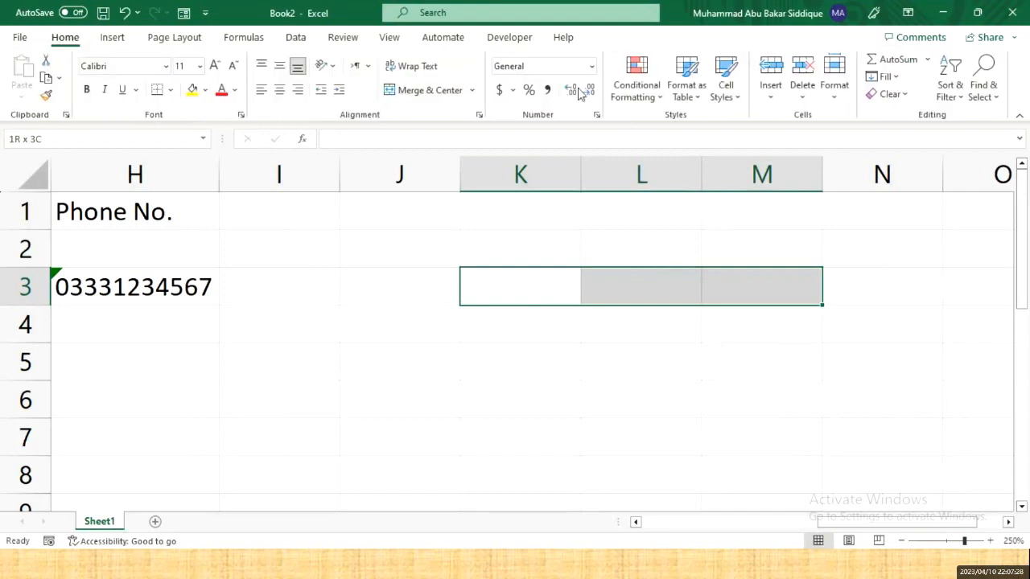
click(416, 93)
drag(499, 243, 762, 246)
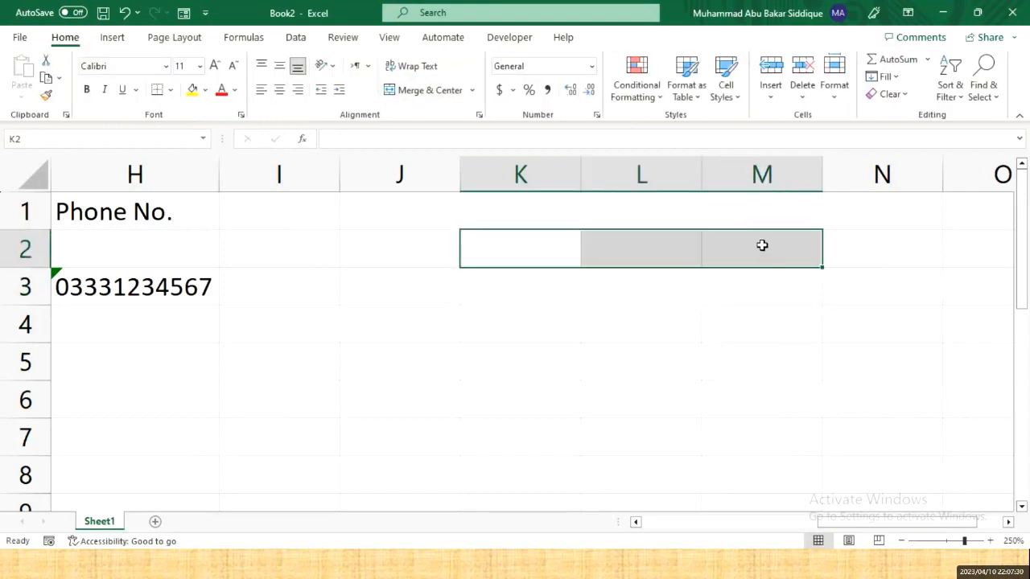
click(419, 89)
text(En)
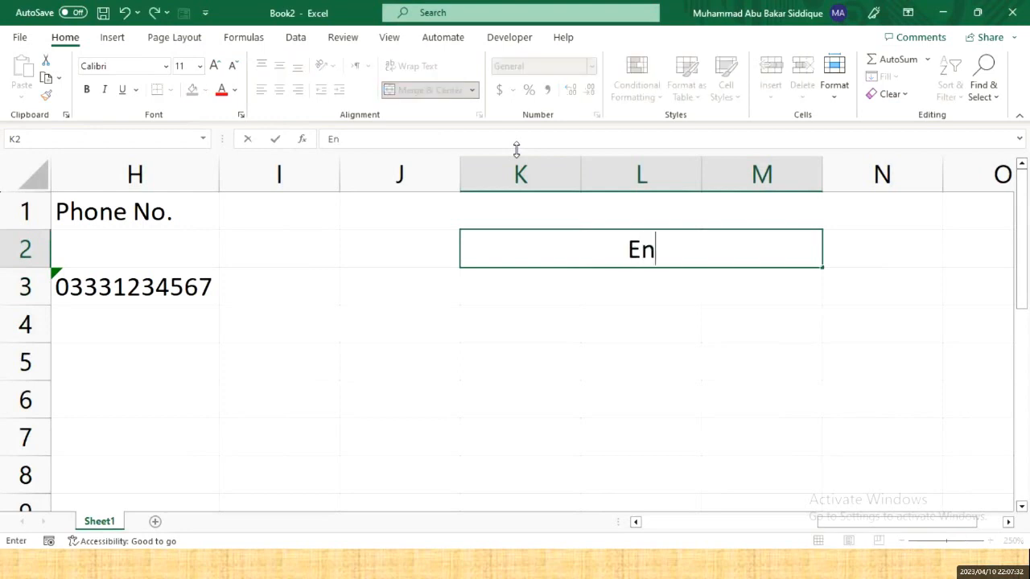
text(ter Student Ro)
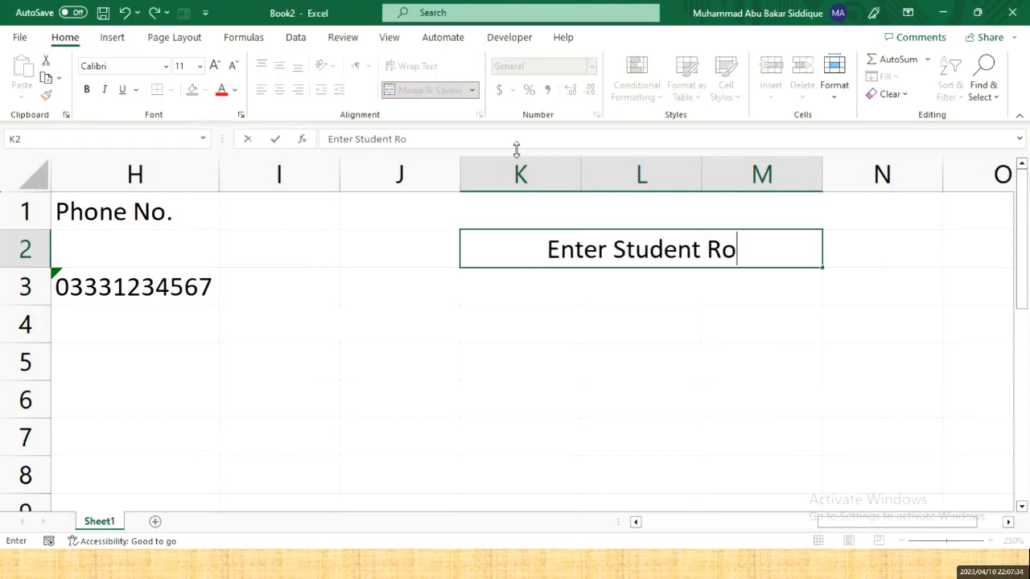
text(ll No.)
key(Return)
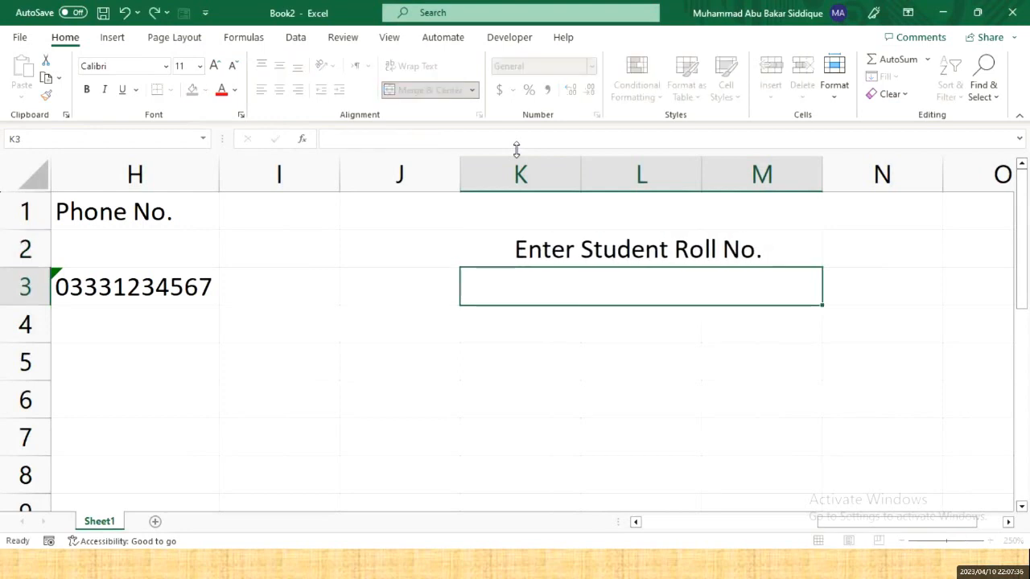
- Shade K2:M3 with a light grey fill
drag(663, 259, 660, 279)
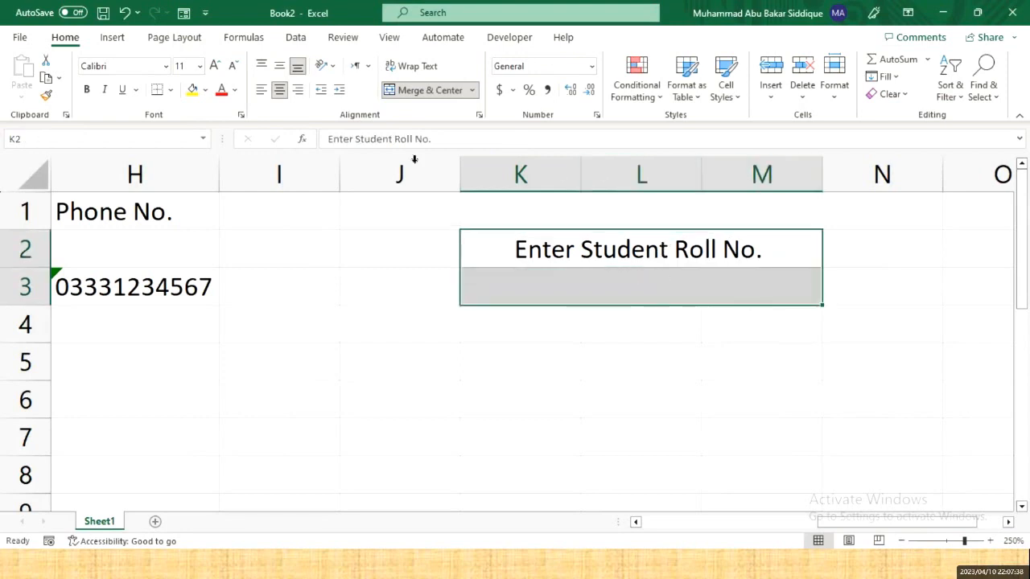
click(205, 90)
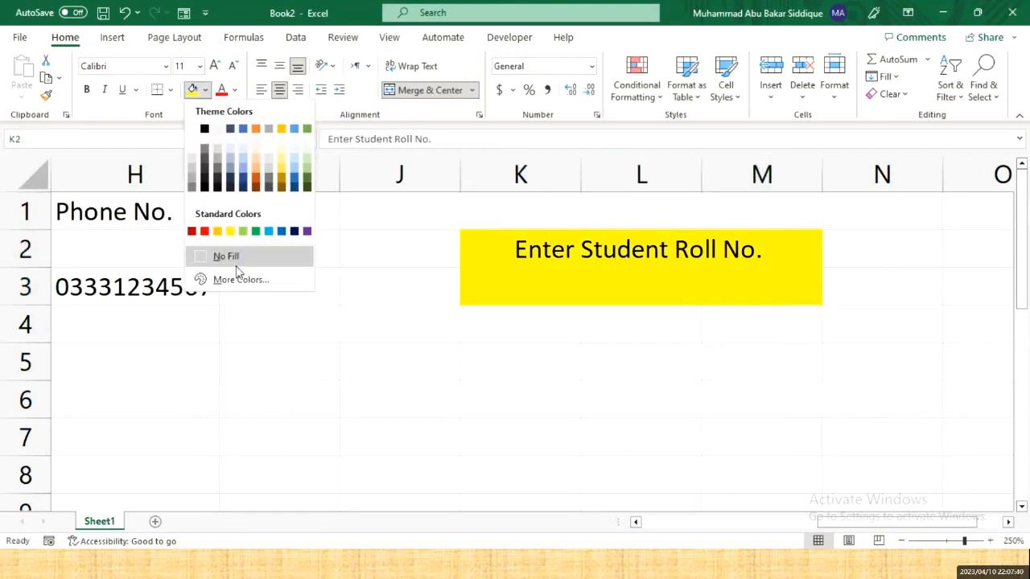
click(192, 155)
click(515, 398)
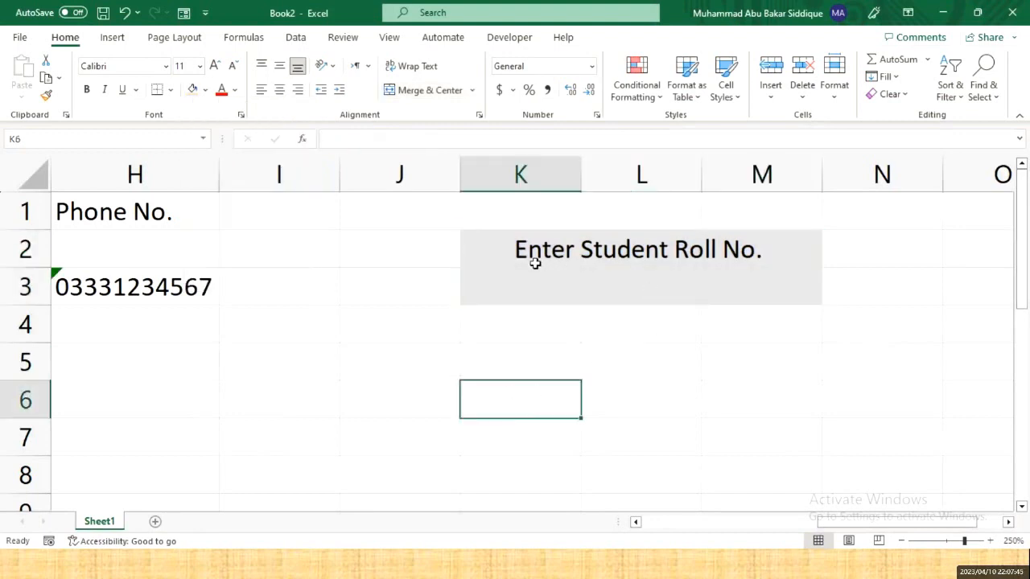
- Glance back at the roll numbers in column B, then return to the merged K3:M3 box
click(670, 291)
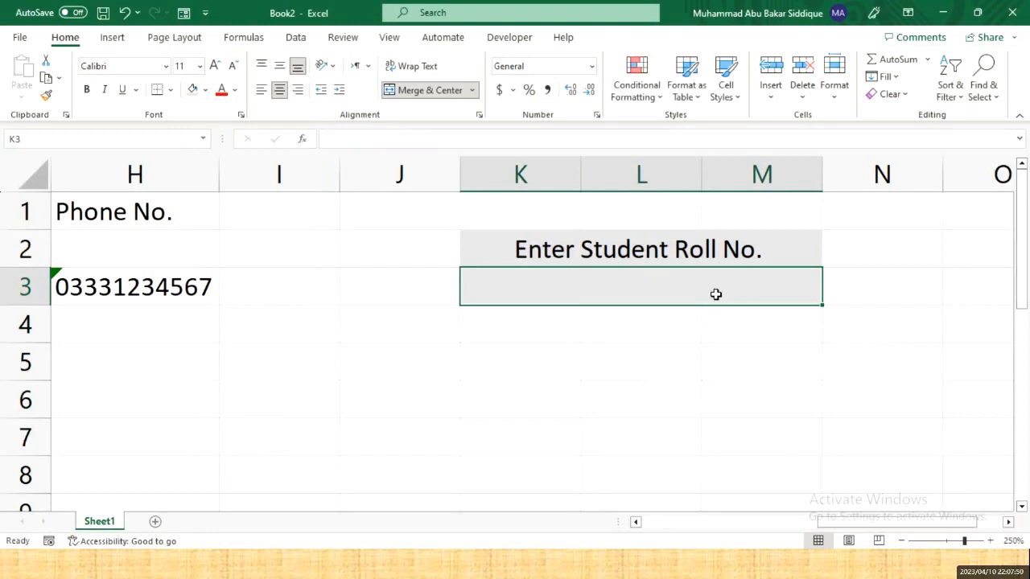
key(Left)
key(Left)
key(Home)
key(Up)
key(Right)
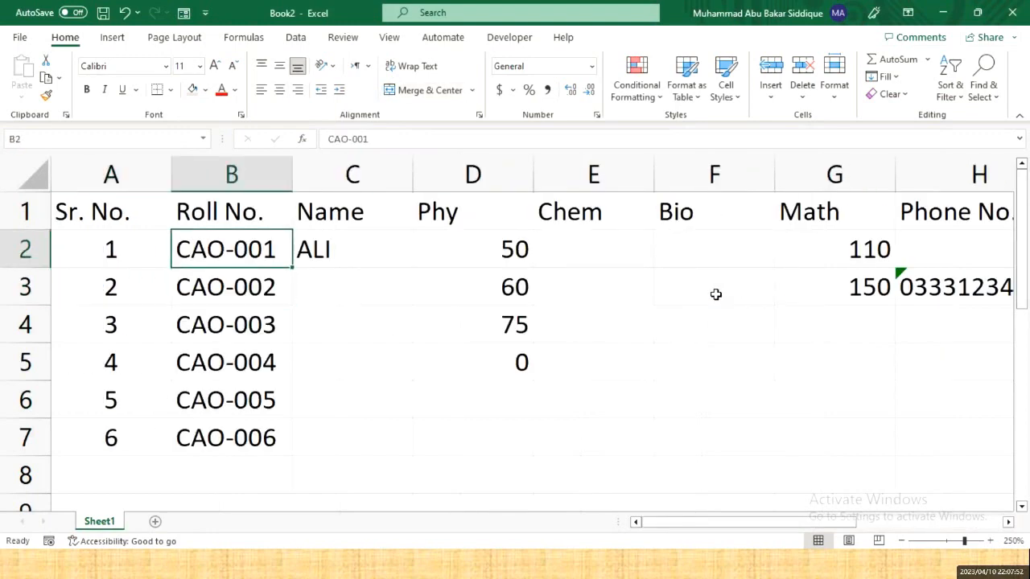
key(Down)
key(Right)
key(Right)
key(Right)
key(Right)
key(Right)
key(Right)
key(Right)
key(Right)
key(Right)
key(Right)
key(Right)
key(Right)
key(Right)
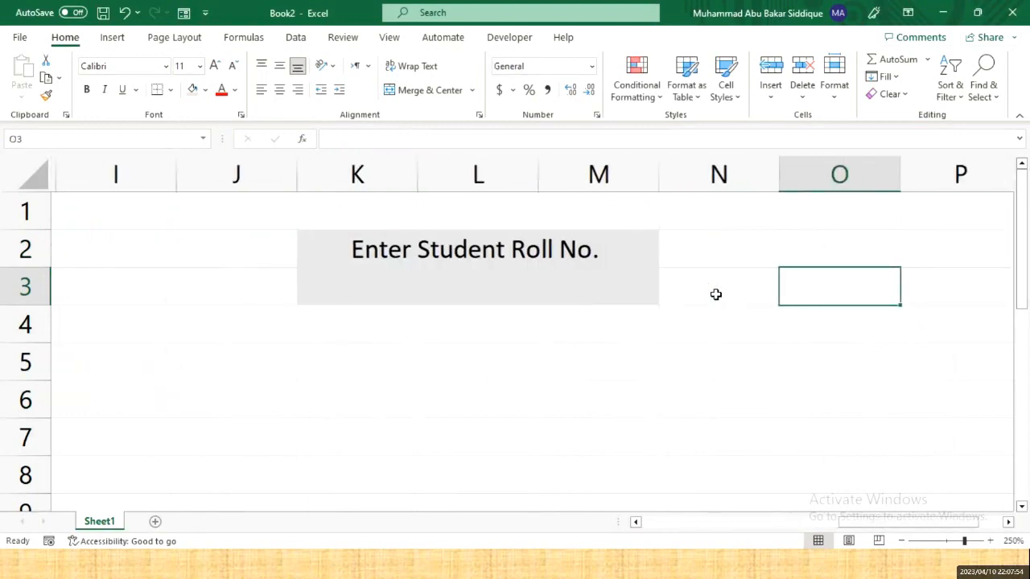
key(Left)
key(Left)
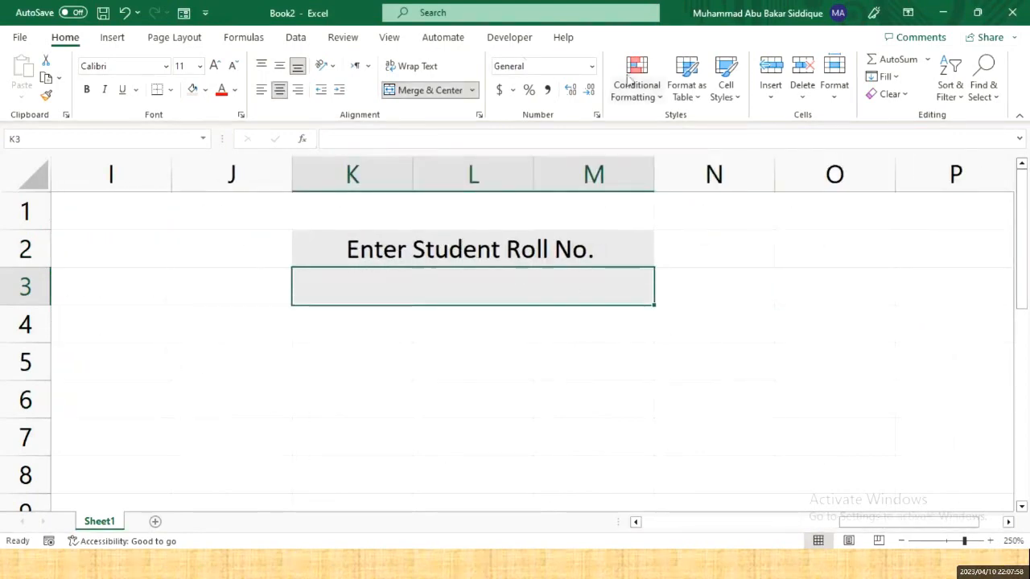
- Give the merged K3:M3 box a List validation rule sourced from =$B$2:$B$7
click(296, 37)
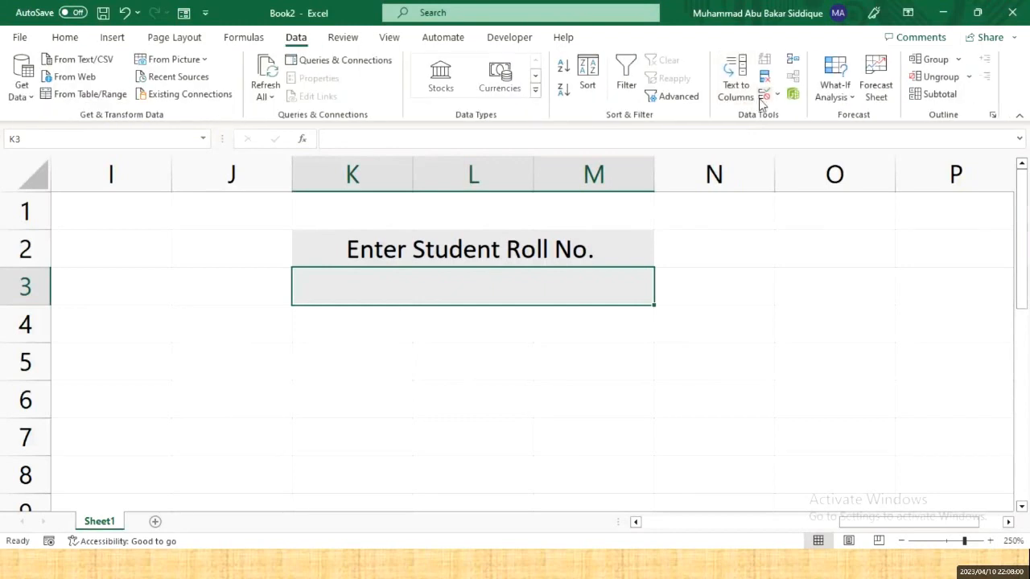
click(765, 94)
click(636, 321)
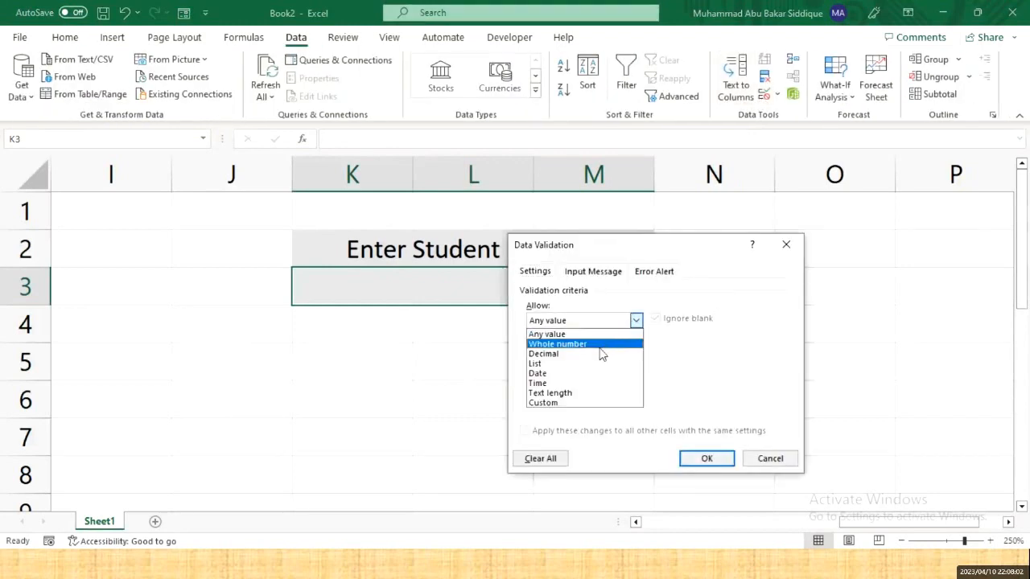
click(554, 366)
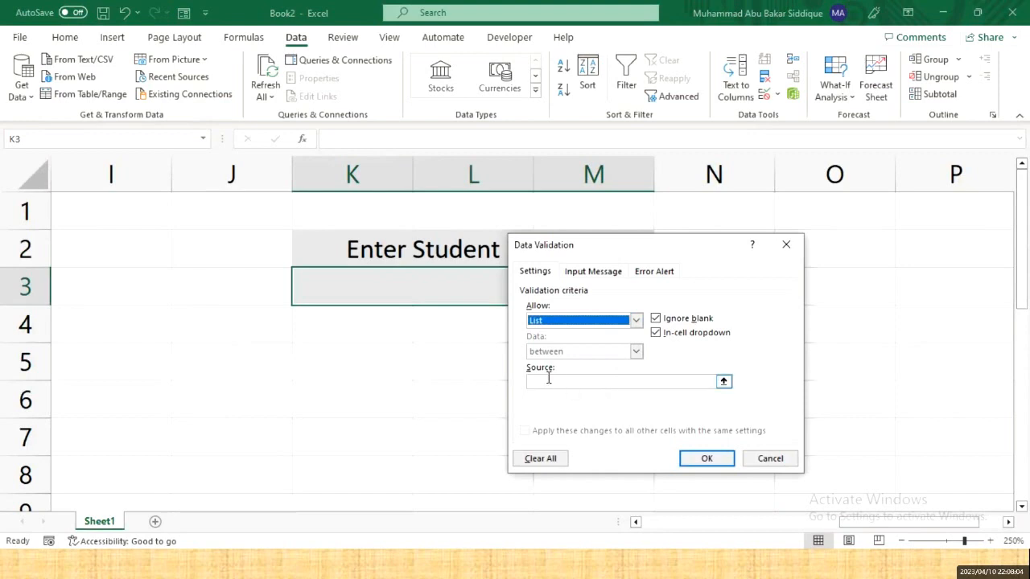
click(595, 379)
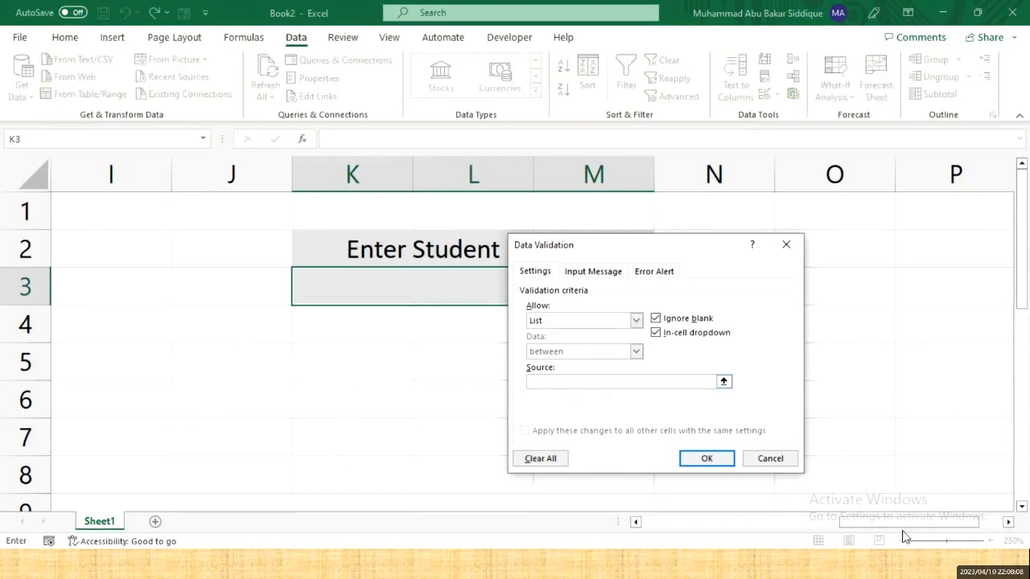
drag(889, 524, 672, 537)
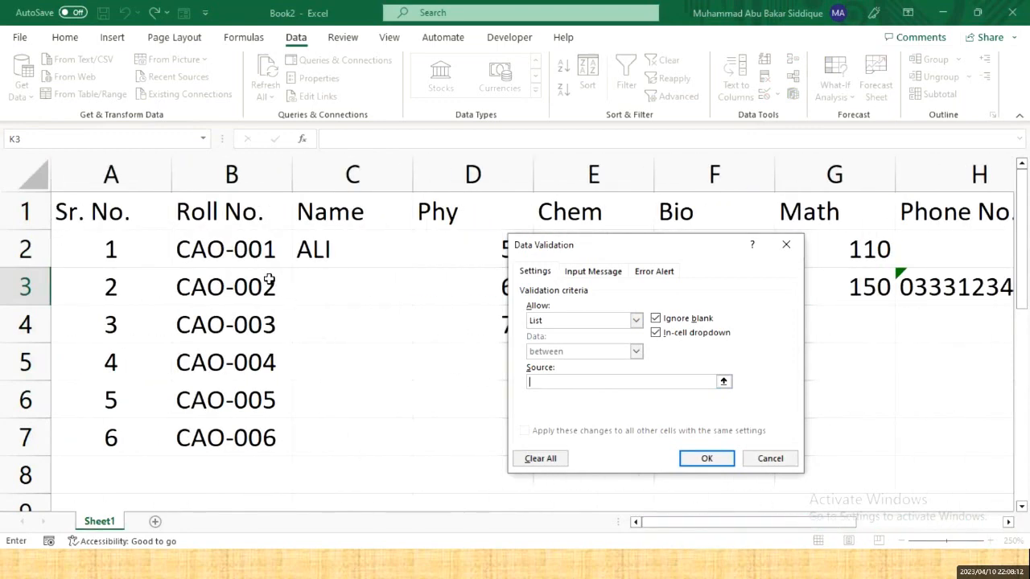
click(239, 257)
drag(239, 257, 244, 447)
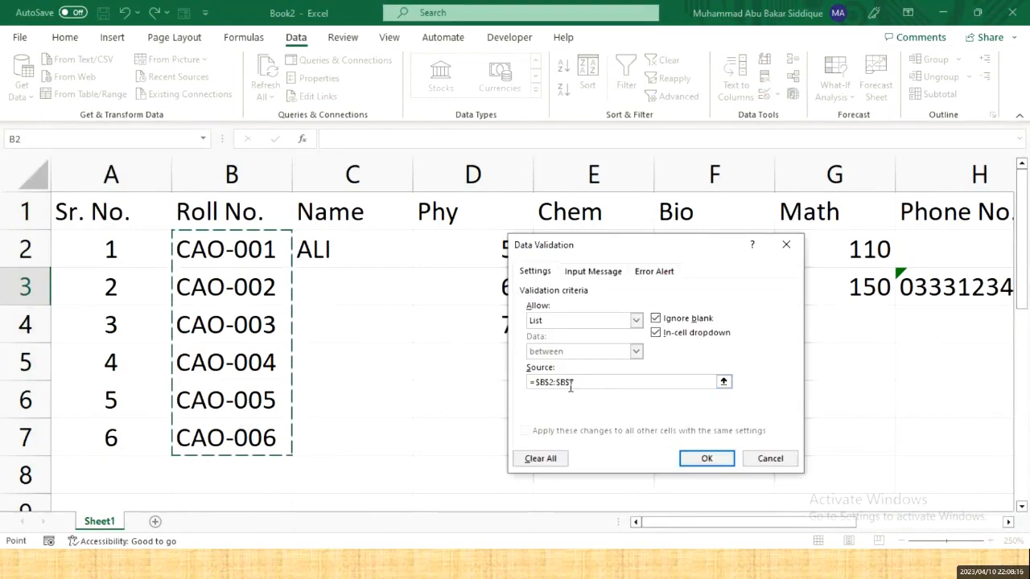
click(706, 458)
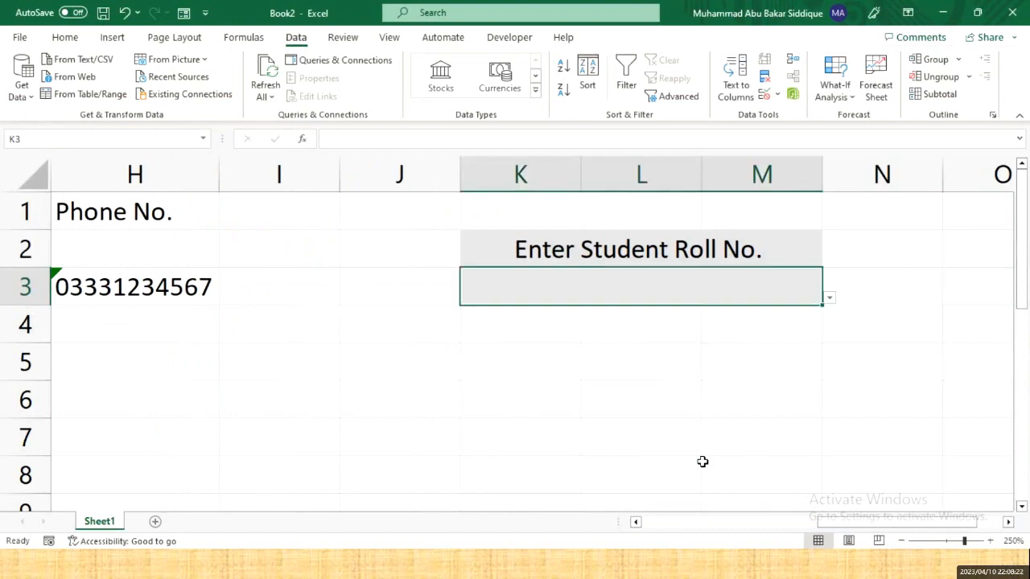
- Pick CAO-005 from the dropdown, then try editing it to CAO-009 and cancel the rejection
text(CAO)
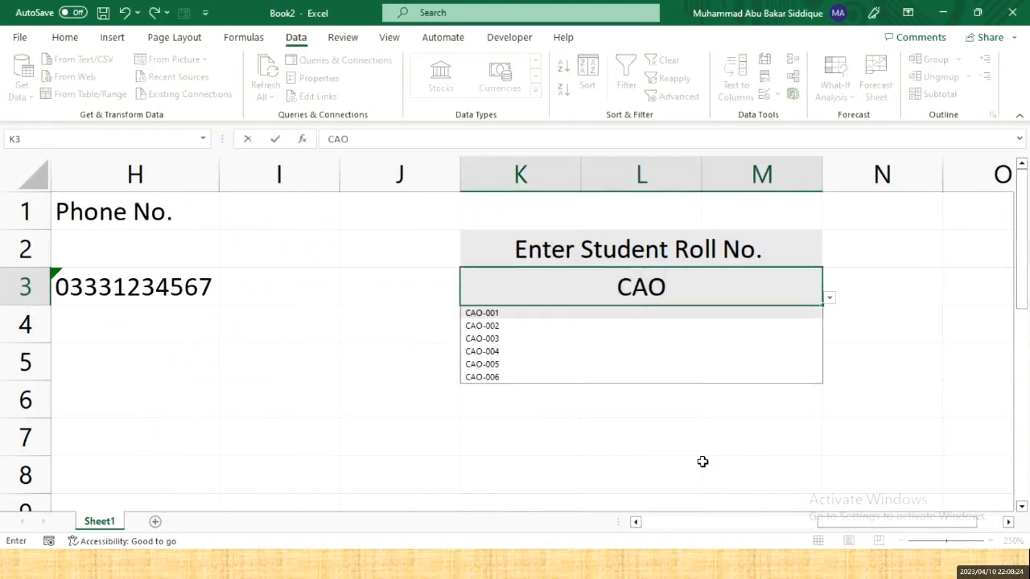
text(-)
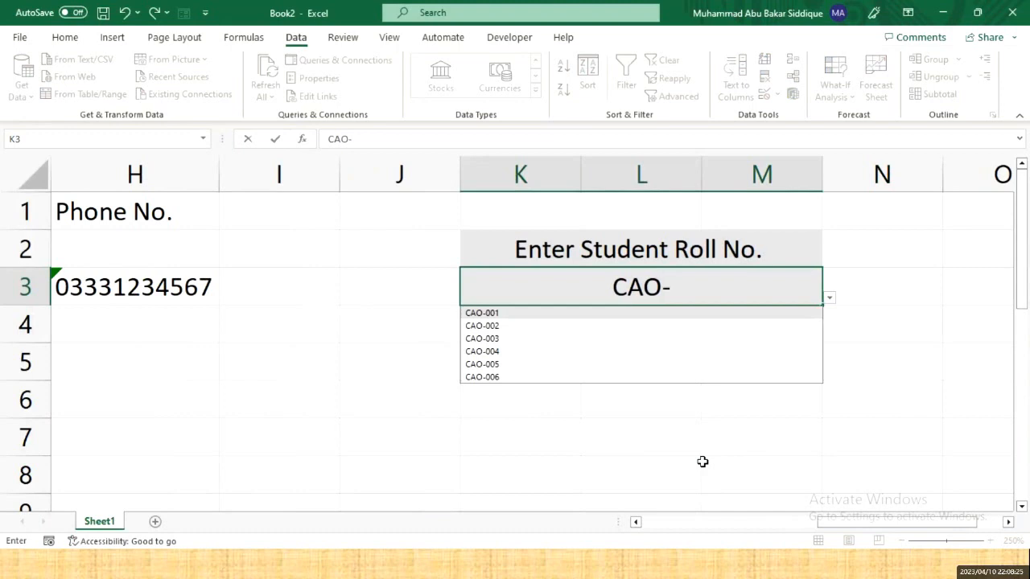
click(492, 364)
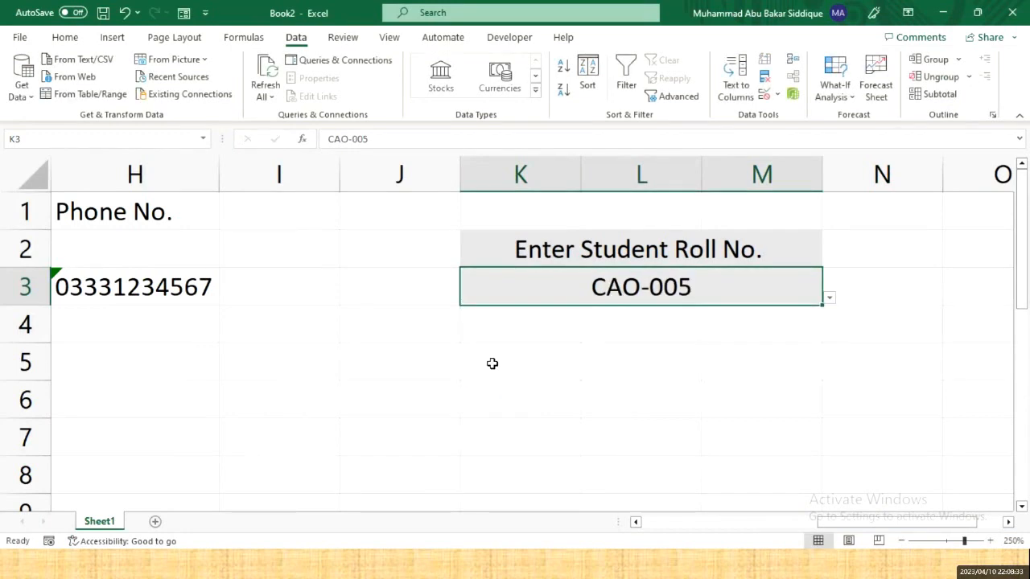
double_click(685, 288)
key(BackSpace)
text(9)
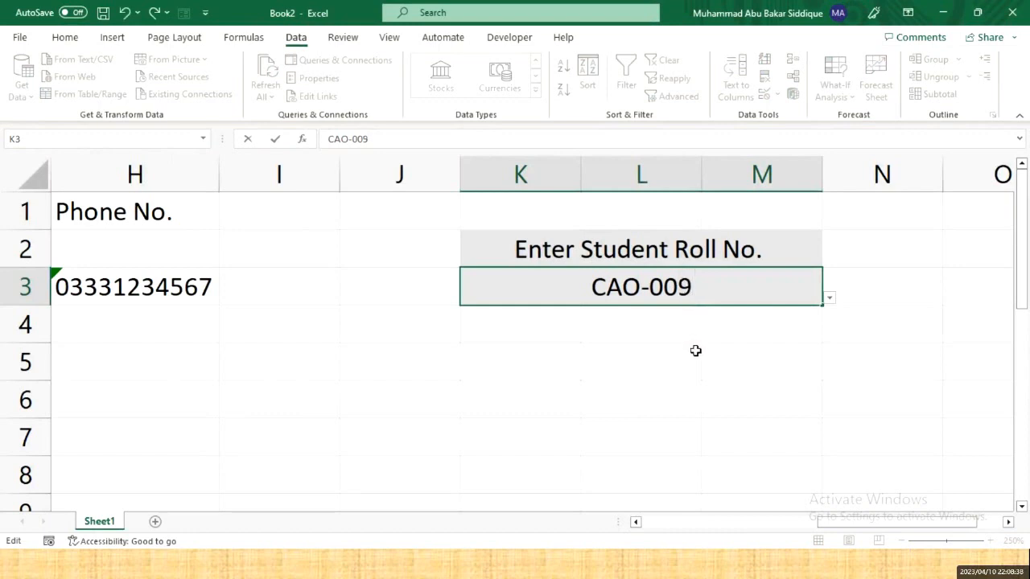
key(Return)
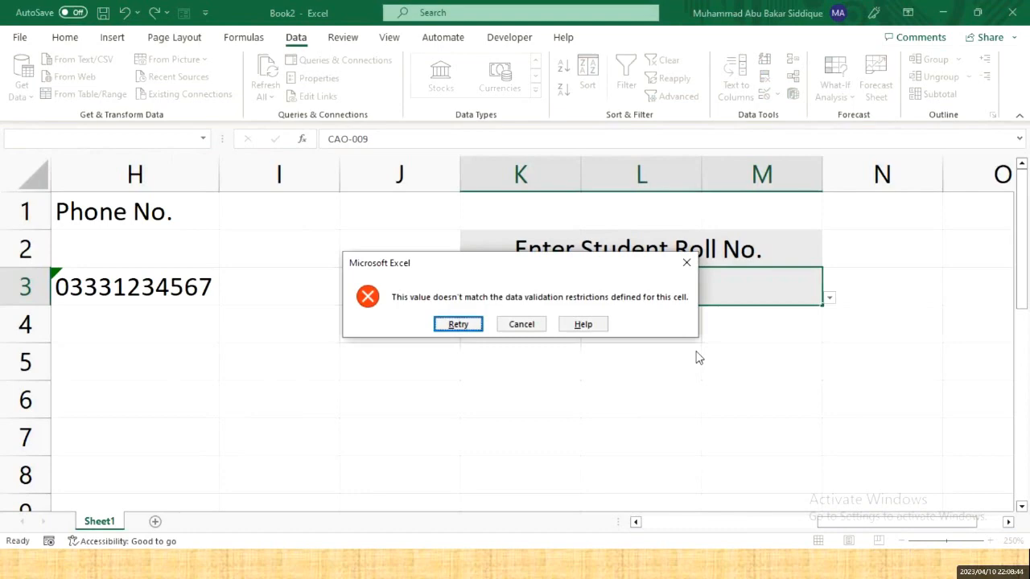
key(Escape)
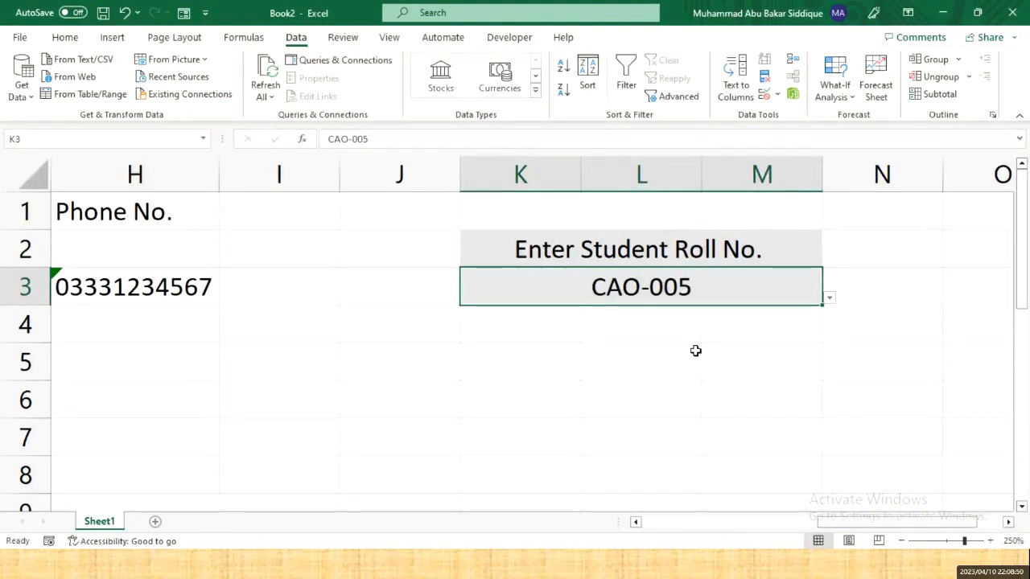
click(765, 94)
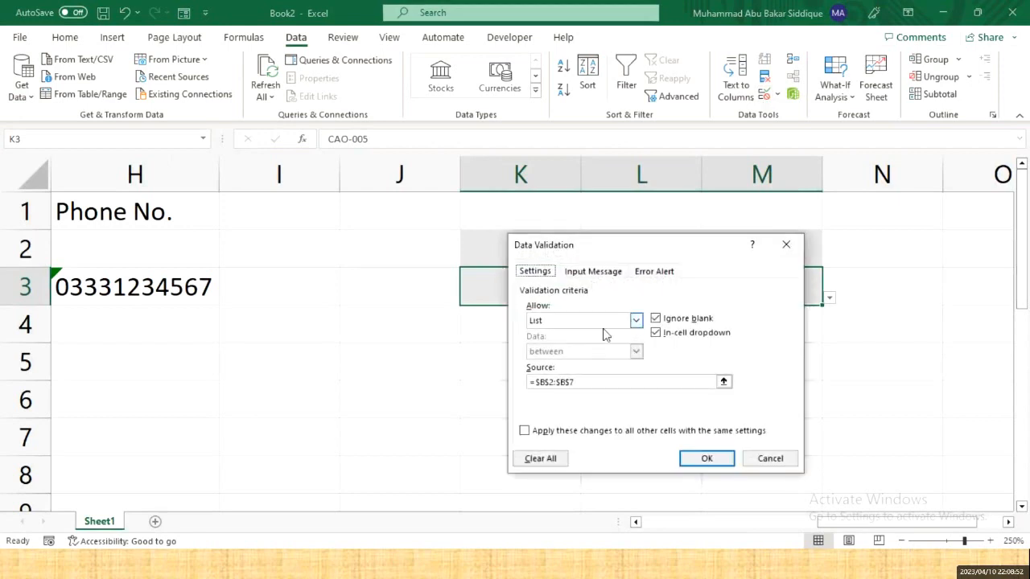
click(618, 325)
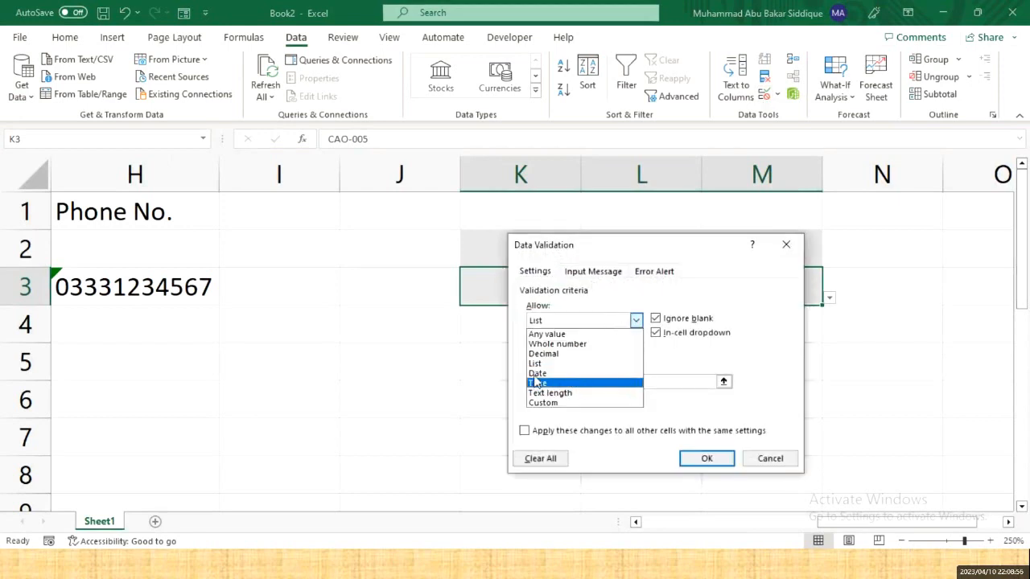
click(765, 461)
click(765, 461)
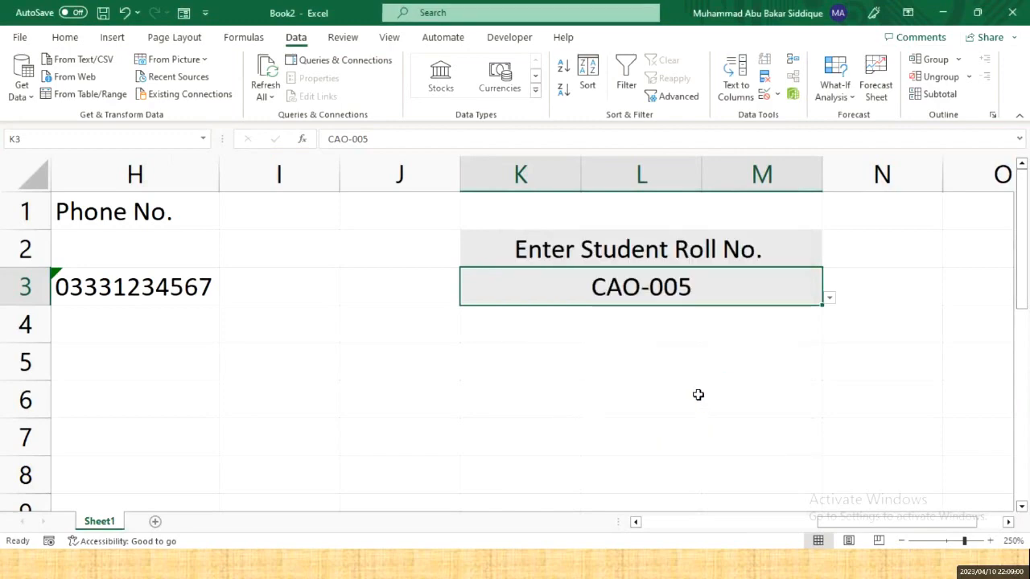
click(601, 362)
key(alt+Tab)
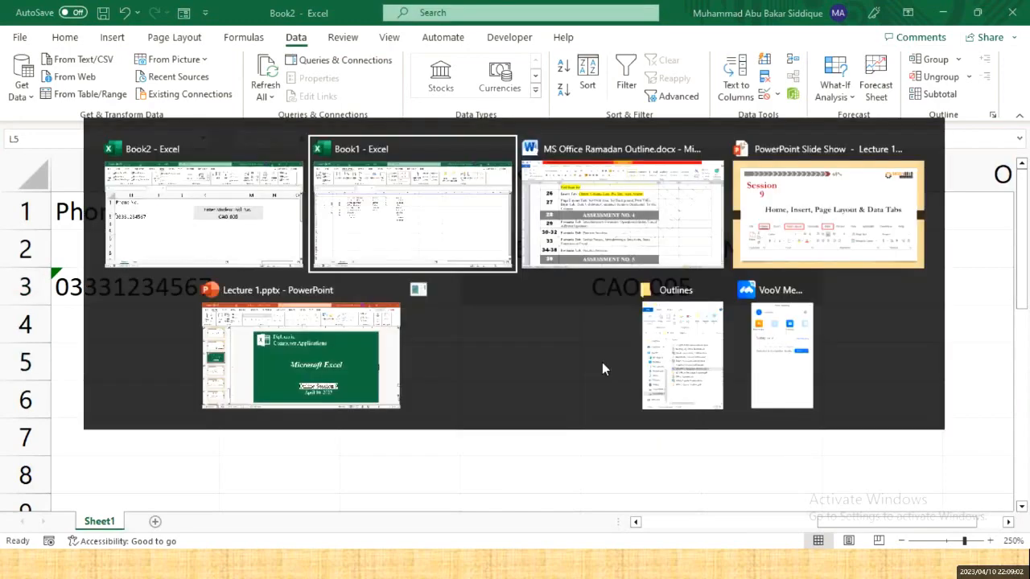
key(alt+Tab)
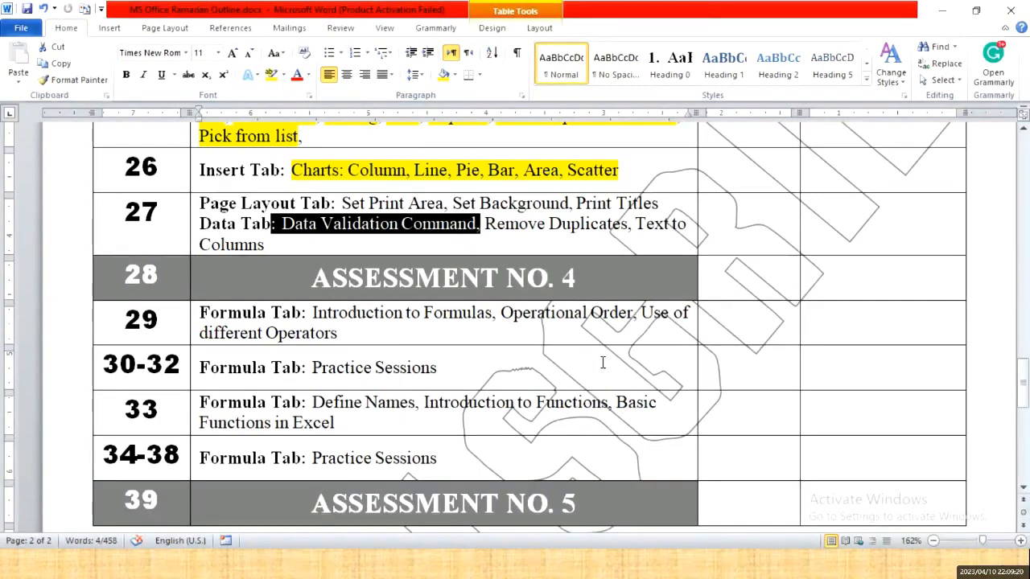
key(Right)
key(shift+Right)
key(shift+Right)
key(shift+Right)
key(shift+Right)
key(shift+Right)
key(shift+Right)
key(shift+Right)
key(shift+Right)
key(shift+Right)
key(shift+Right)
key(shift+Right)
key(shift+Right)
key(shift+Right)
key(shift+Right)
key(shift+Right)
key(shift+Right)
key(shift+Right)
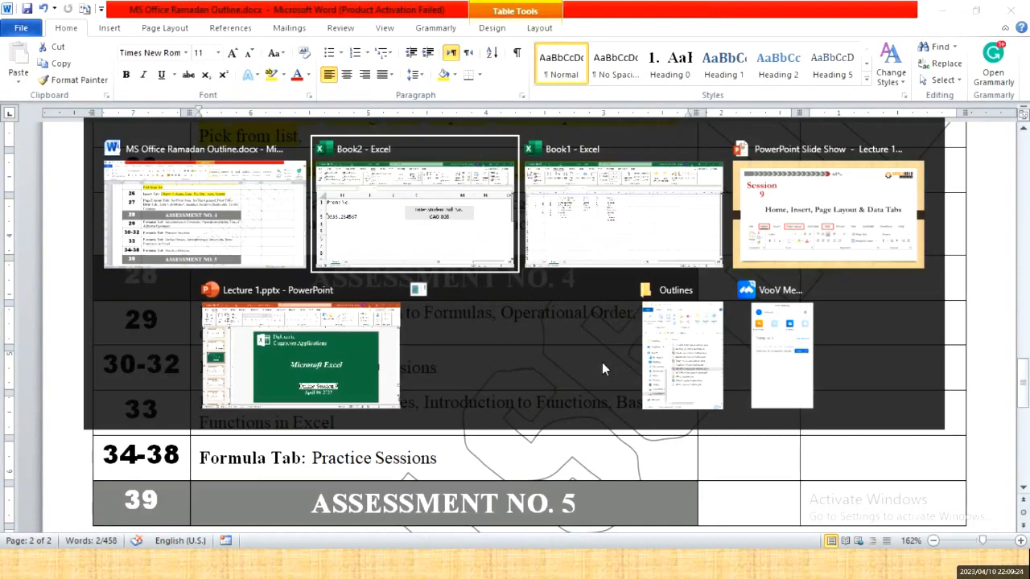
key(alt+Tab)
key(Right)
key(Right)
key(Right)
key(Right)
key(Right)
key(Right)
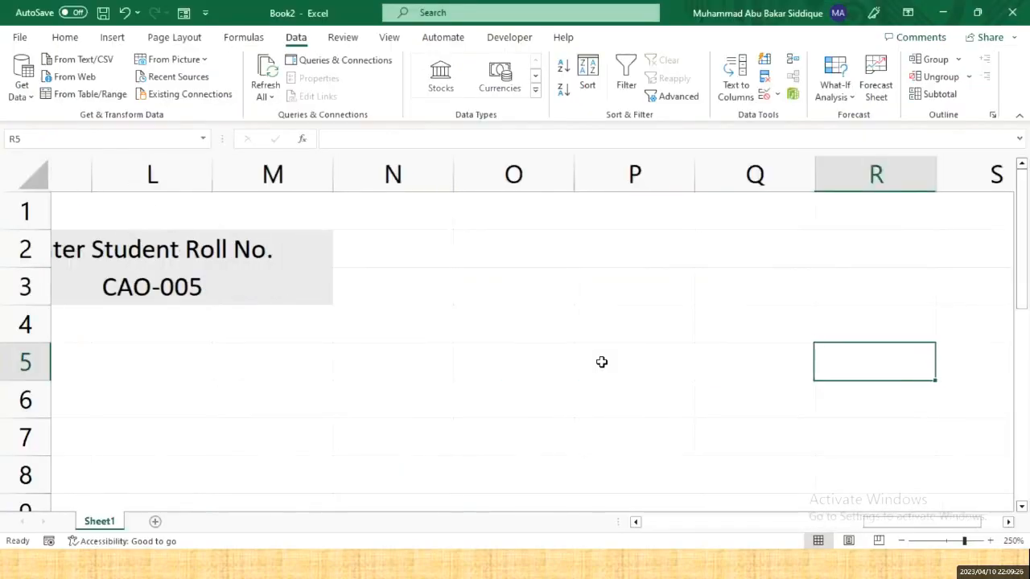
key(Up)
key(Up)
key(Up)
key(Up)
key(Left)
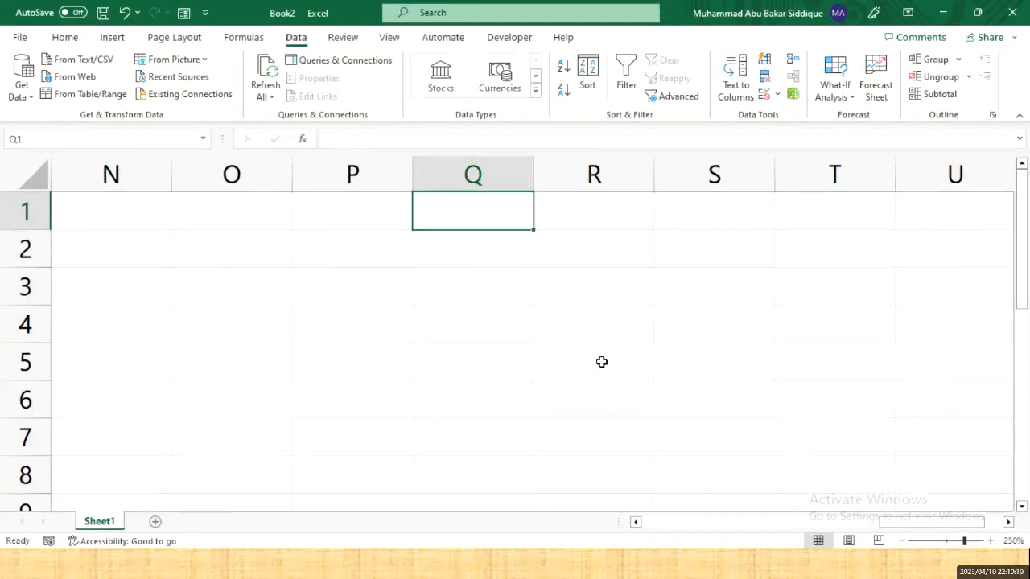
text(A)
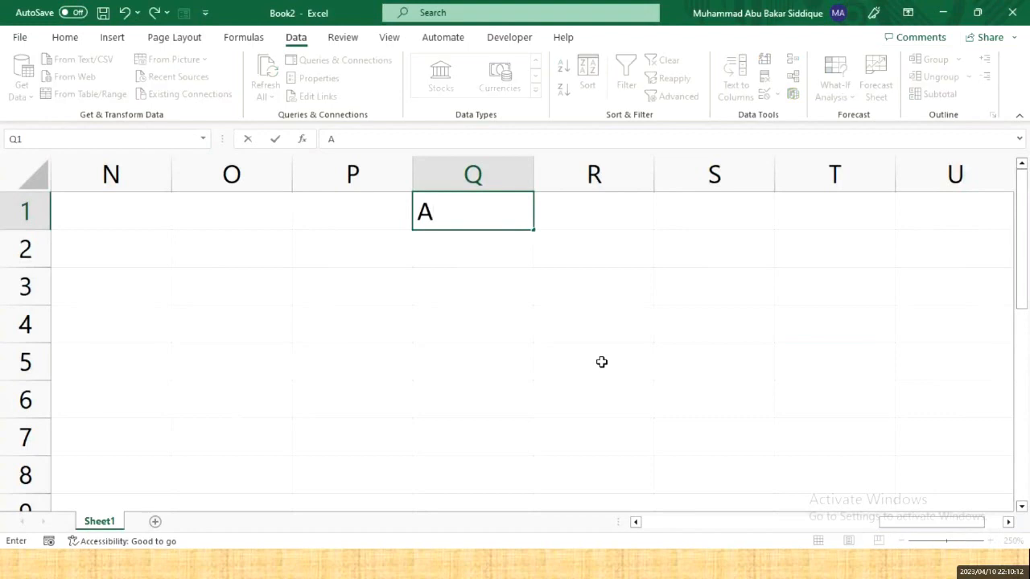
text(HMAD)
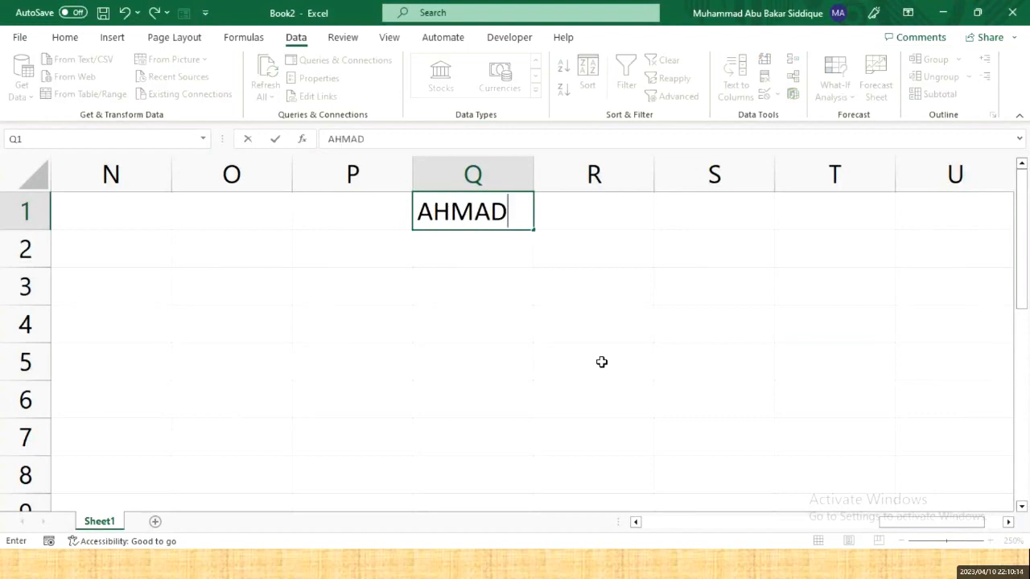
key(Return)
text(ALI)
key(Return)
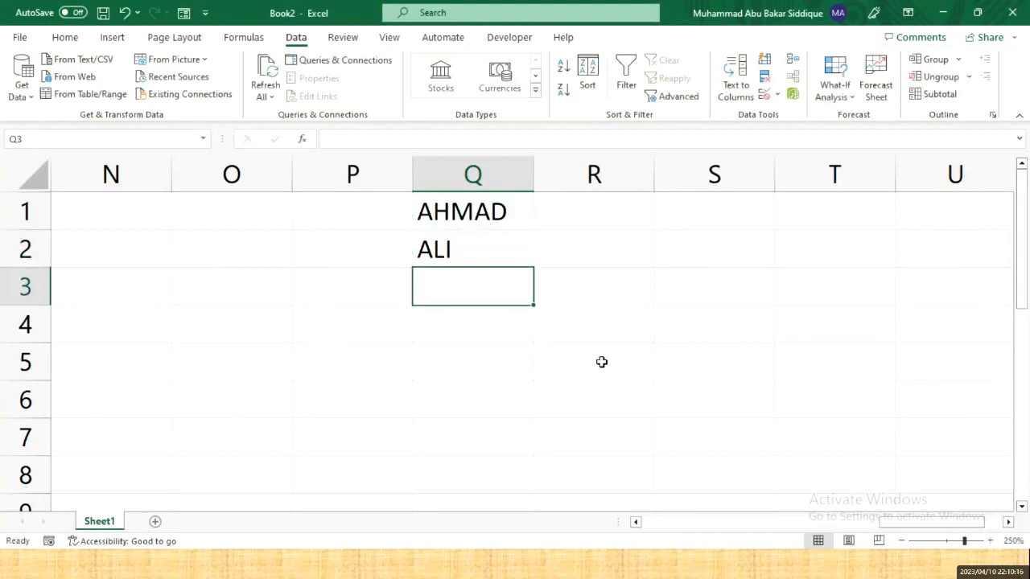
text(AHMAD)
key(Return)
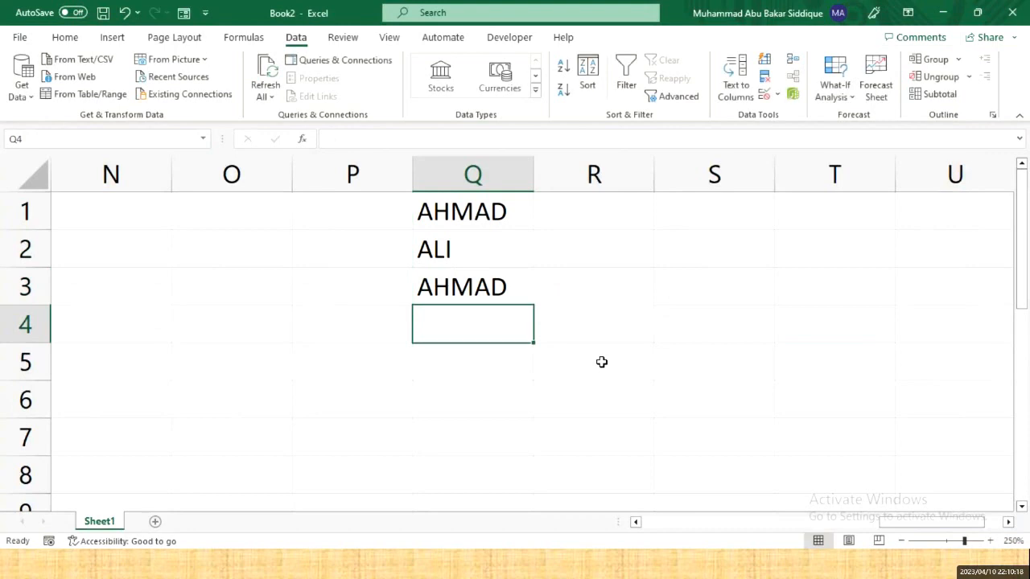
text(TANVIR)
key(Return)
text(ABDULLAH)
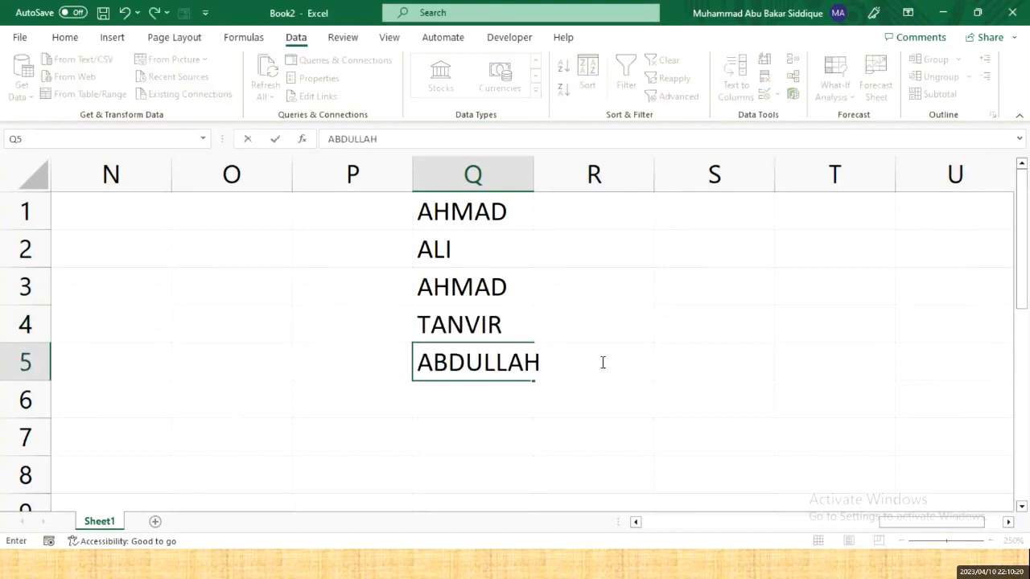
key(Return)
text(SUFIAN)
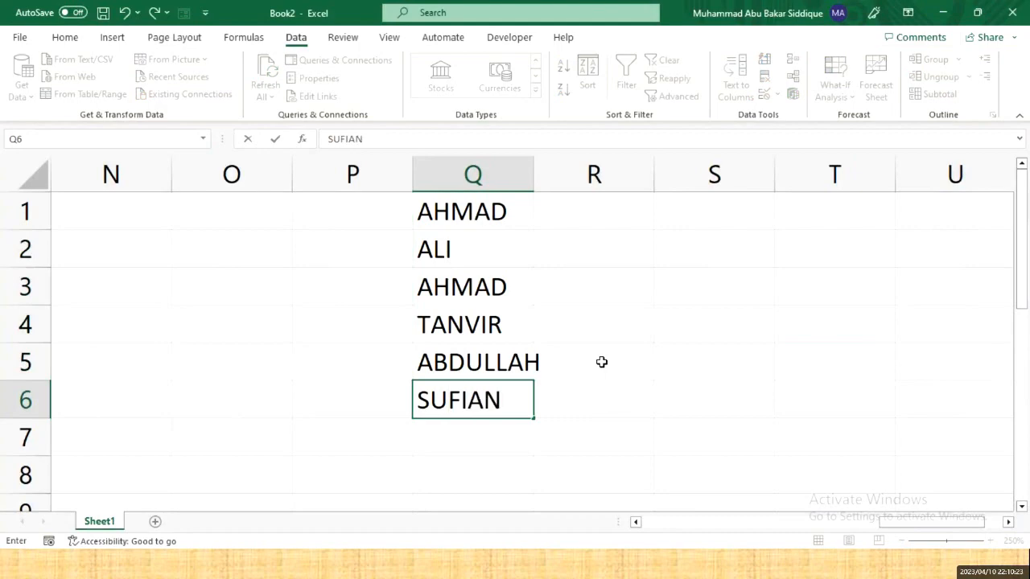
key(Return)
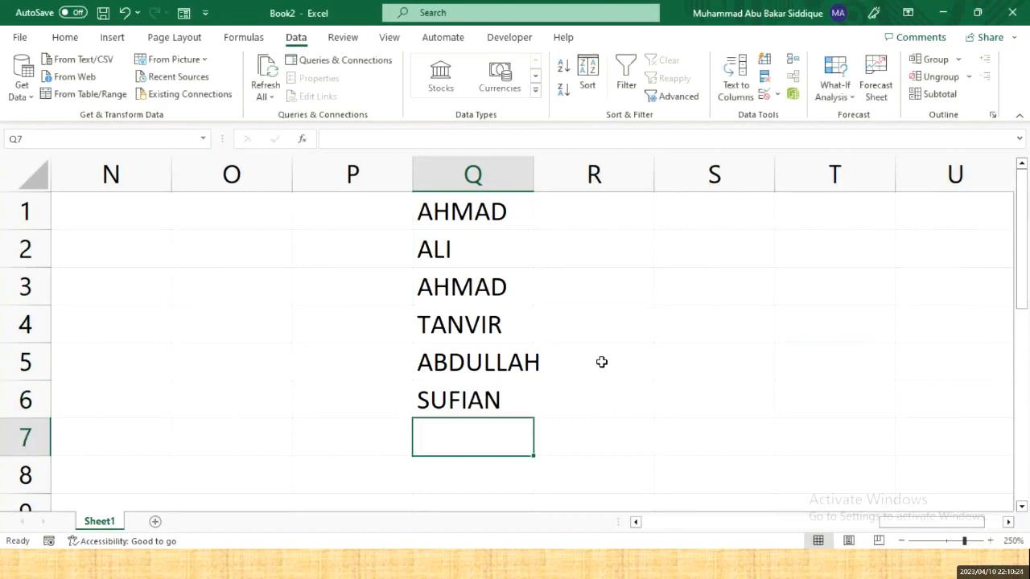
text(SHAHID)
key(Return)
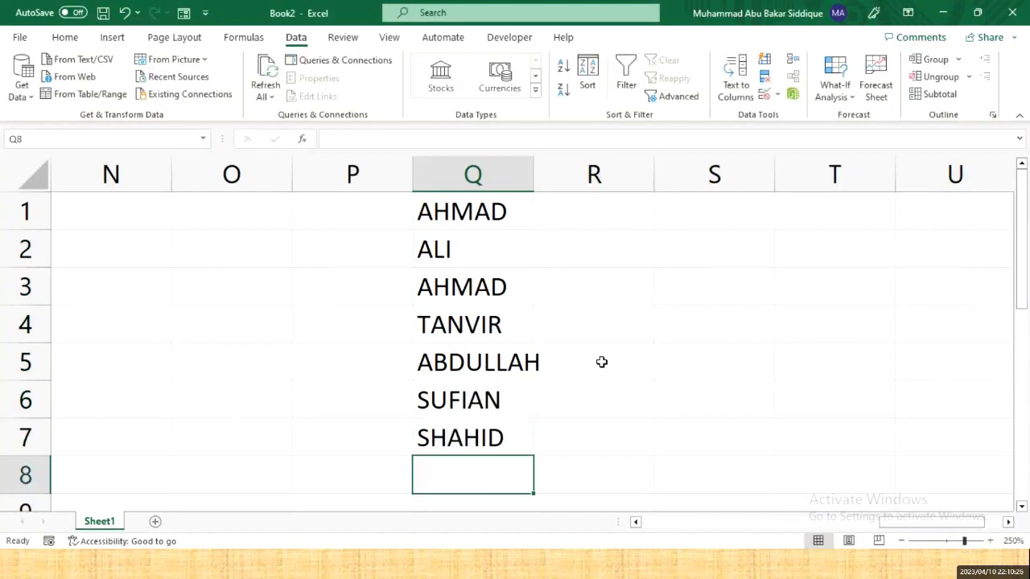
text(TANVIR)
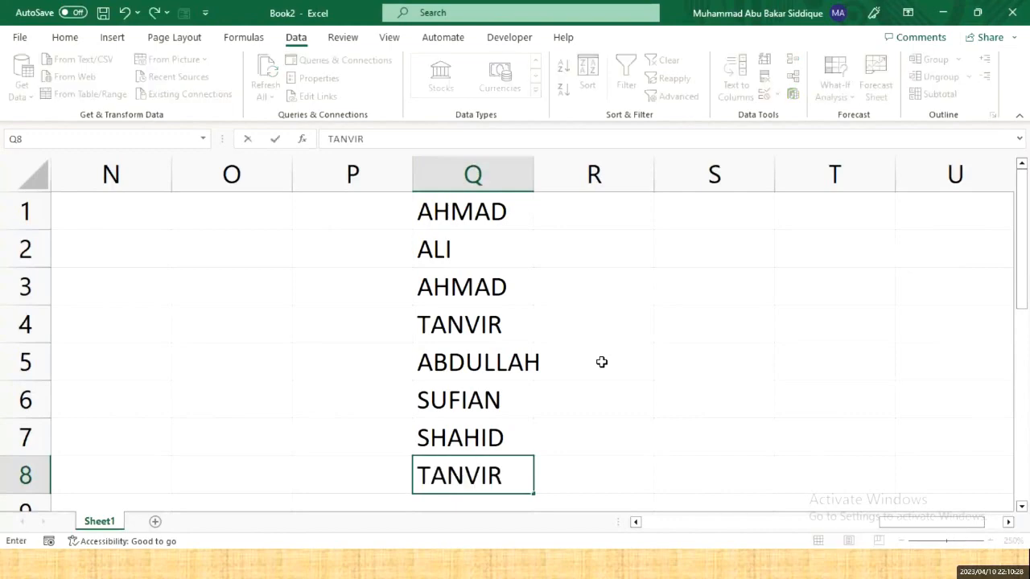
key(Return)
text(ABDULLAH)
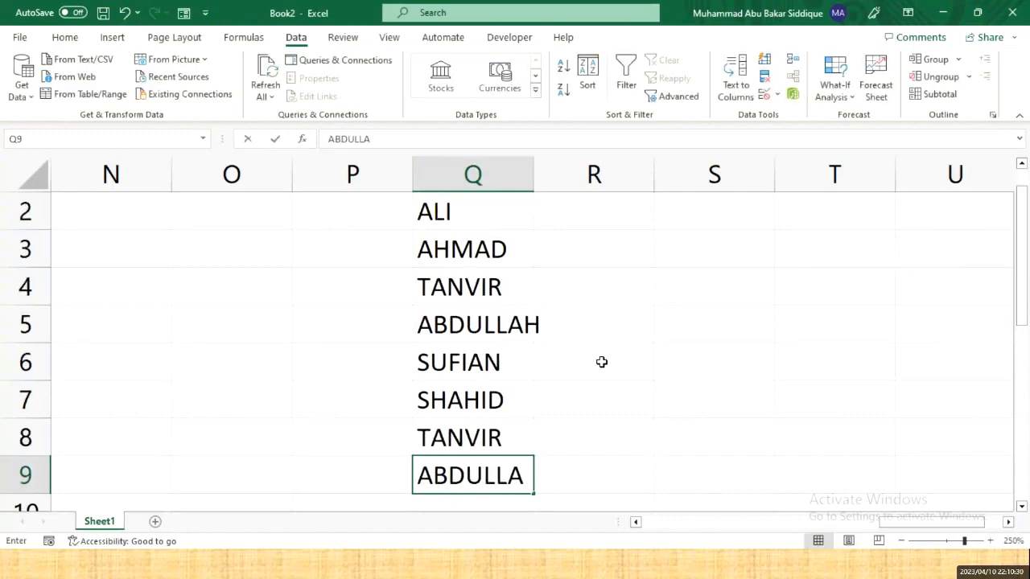
key(Return)
scroll(600, 362, down, 1)
scroll(600, 375, down, 1)
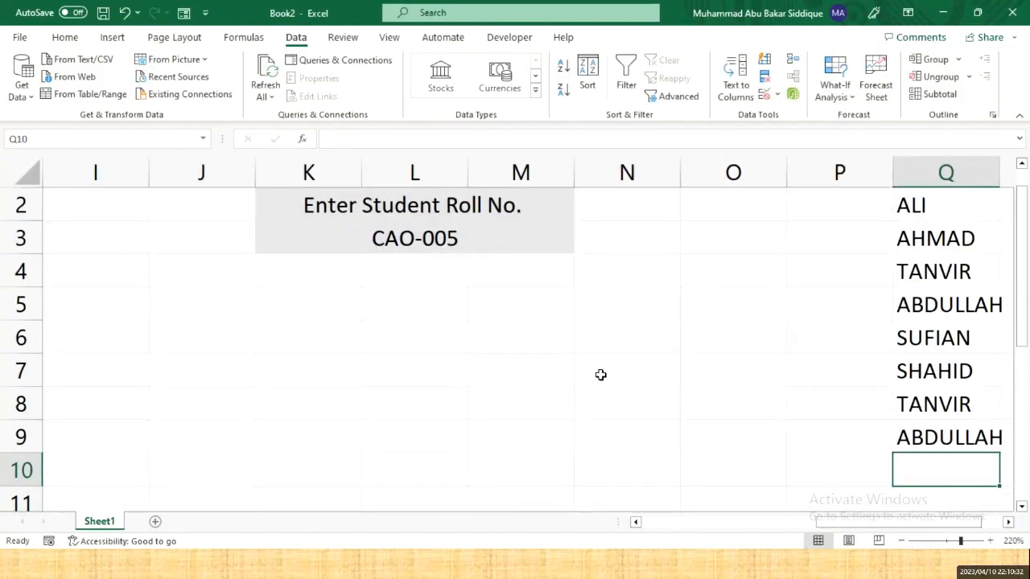
scroll(600, 375, down, 3)
key(Right)
key(Right)
key(Right)
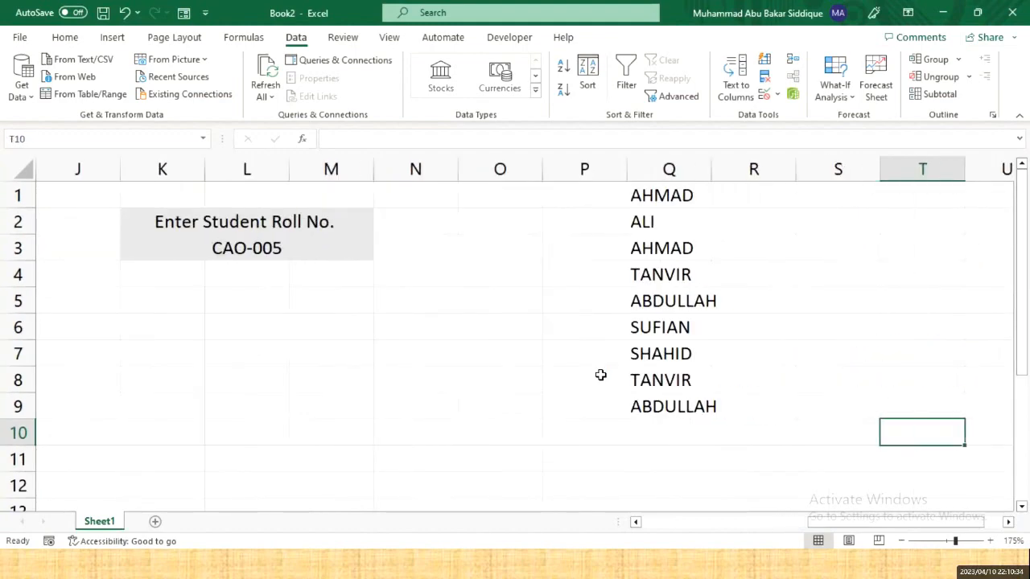
key(Up)
key(Up)
key(Up)
key(Up)
key(Up)
key(Up)
key(Up)
key(Up)
key(Up)
key(Left)
key(Left)
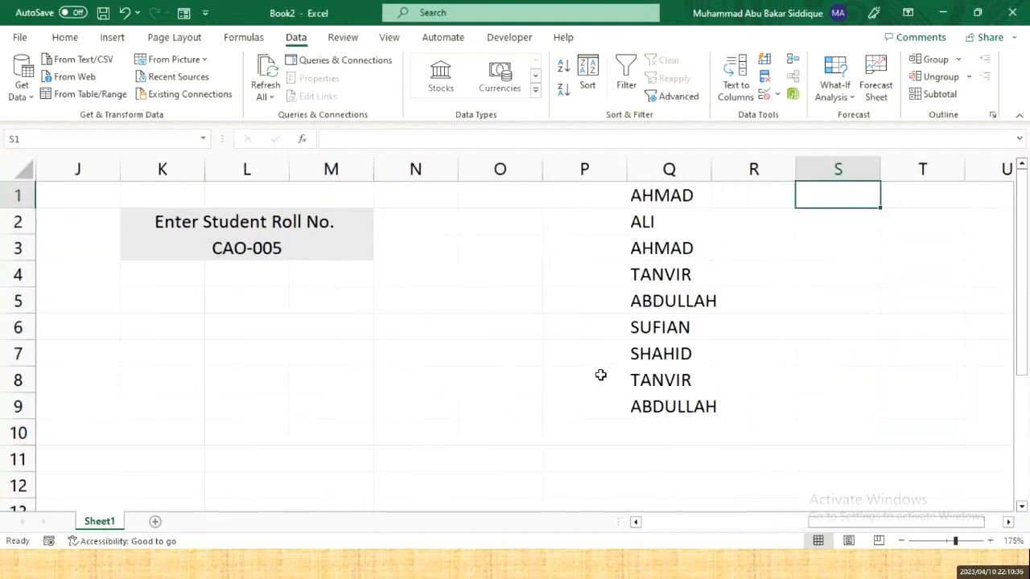
key(Left)
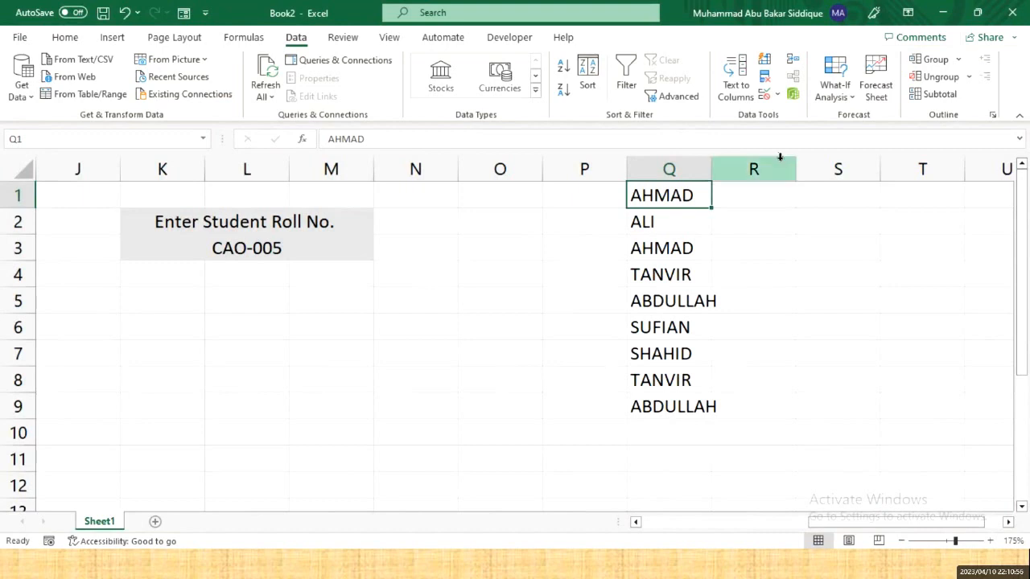
- Remove the 3 duplicate names from column Q and check the six remaining names in Q1:Q6
click(681, 169)
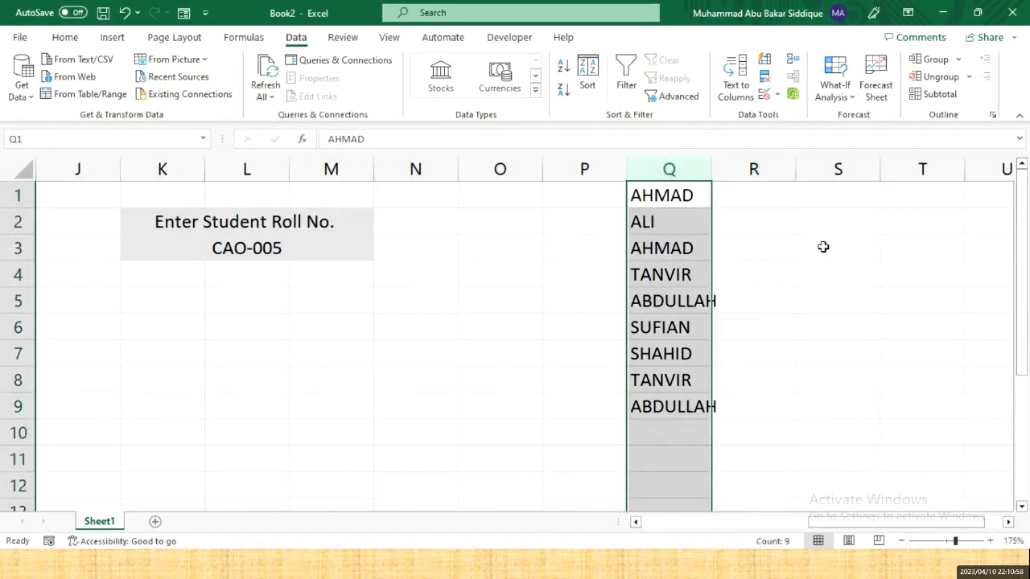
click(765, 81)
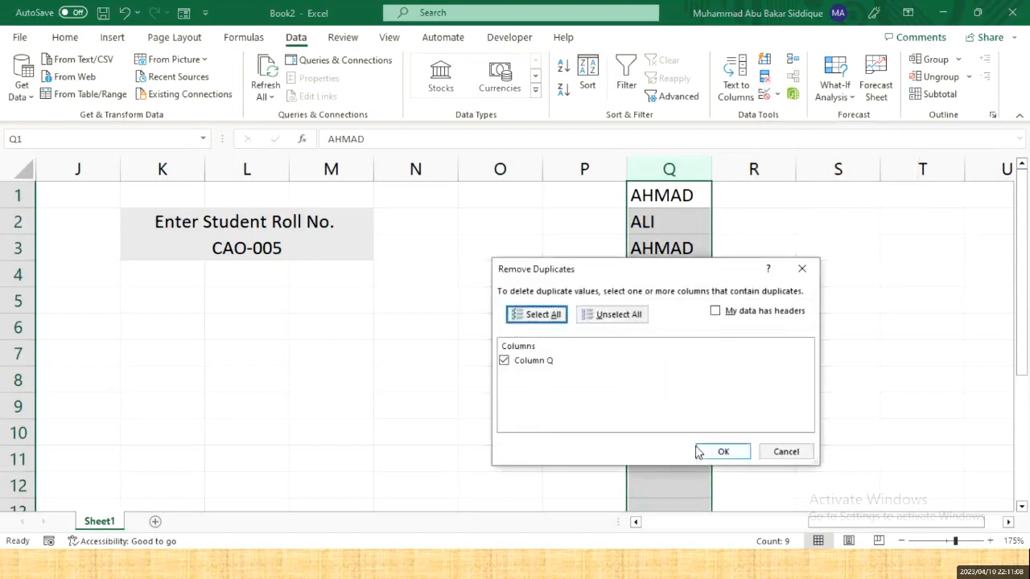
click(719, 455)
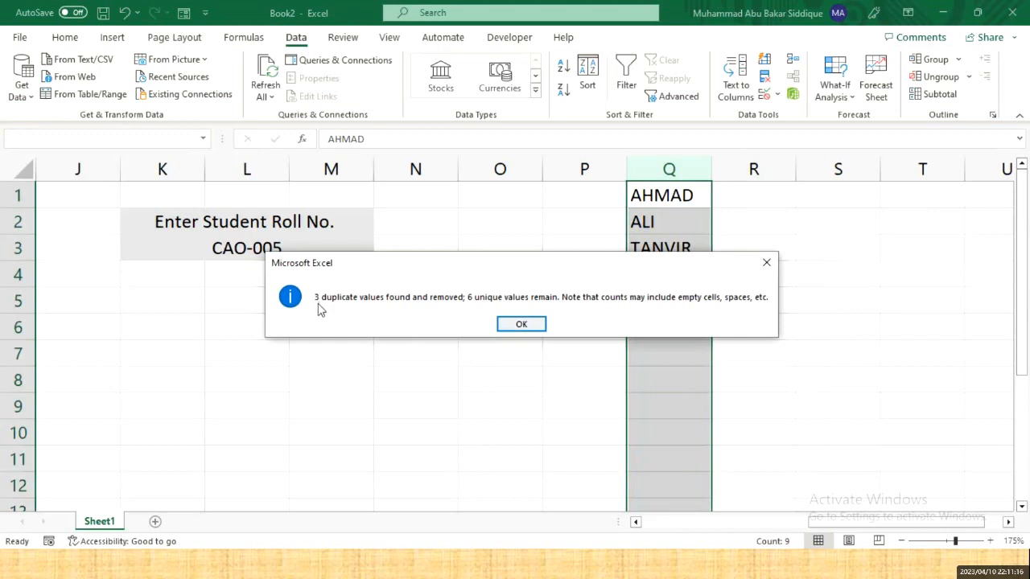
click(509, 323)
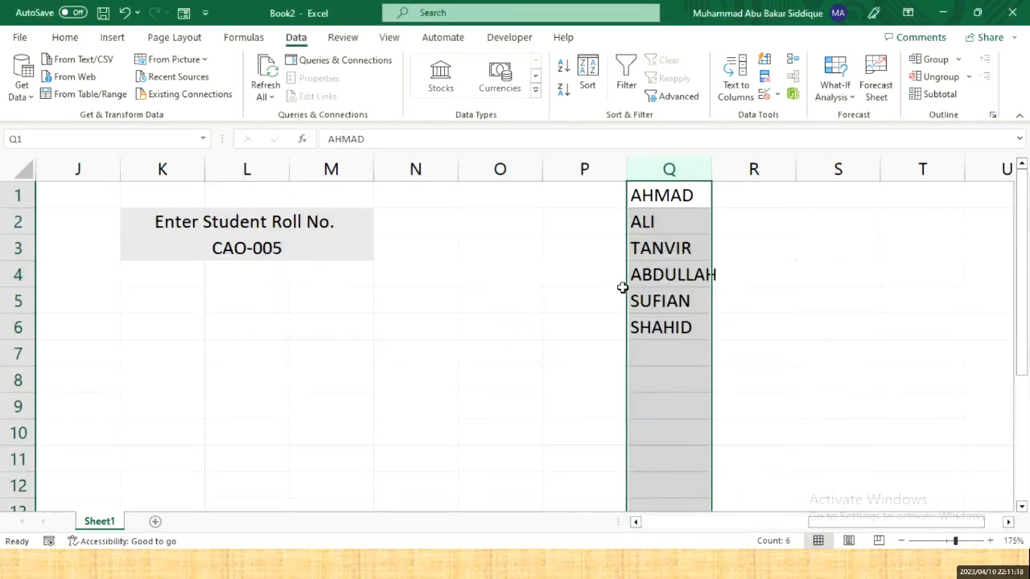
click(811, 221)
click(671, 197)
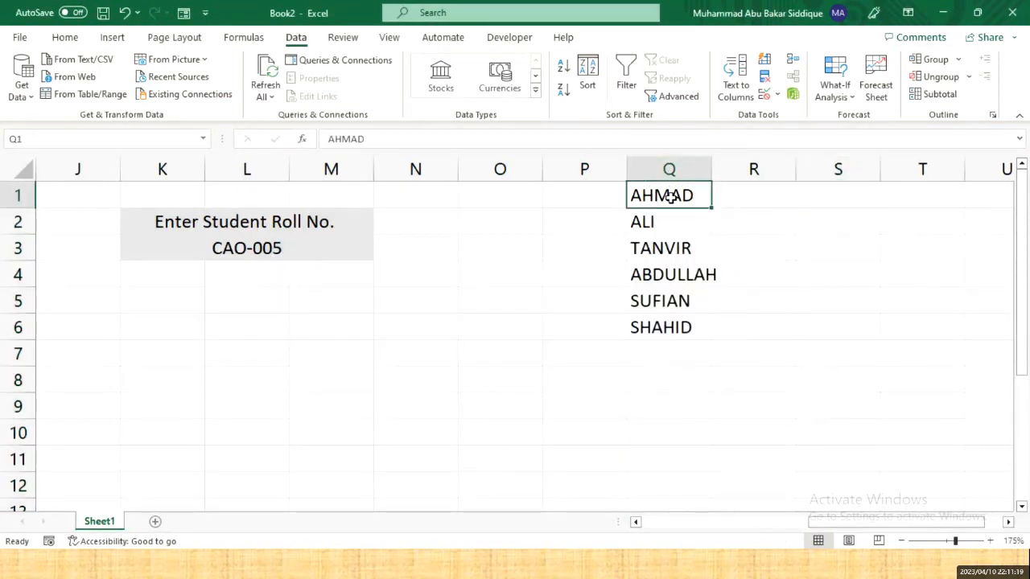
click(671, 248)
click(678, 274)
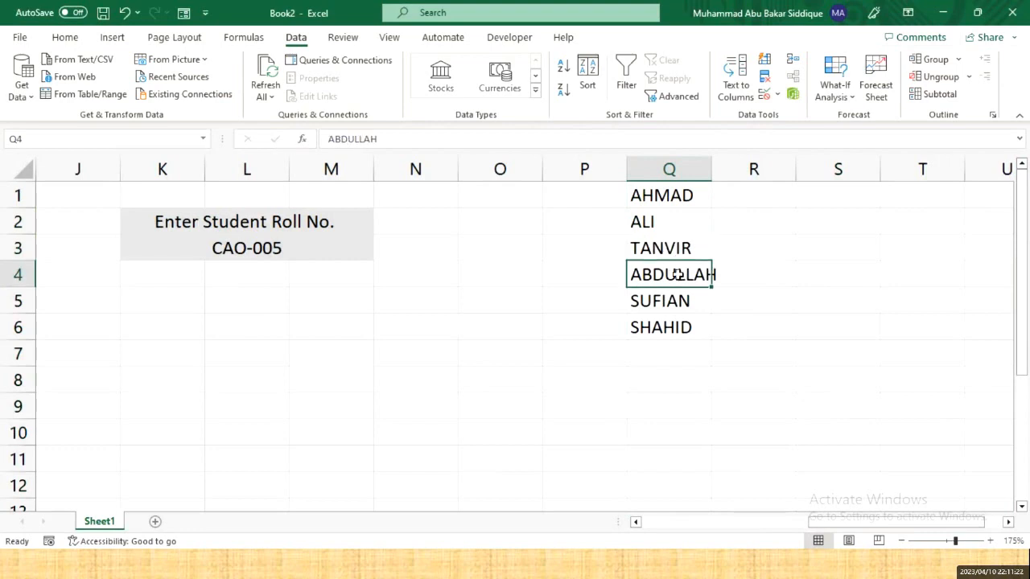
drag(667, 196, 683, 322)
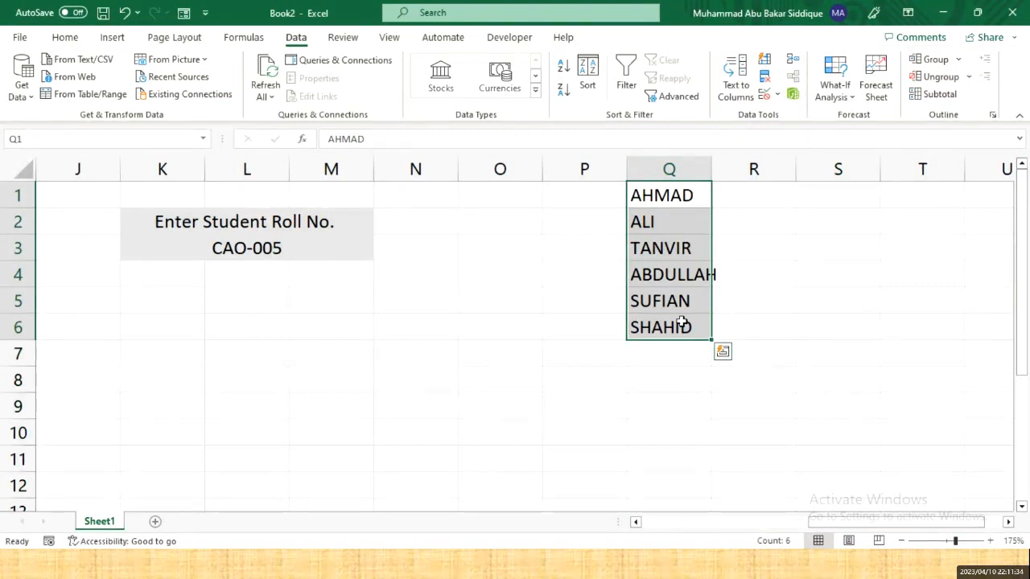
- Copy the chart types text from row 26 of the Word outline, then return to Excel's Book2
key(Right)
key(Right)
key(alt+Tab)
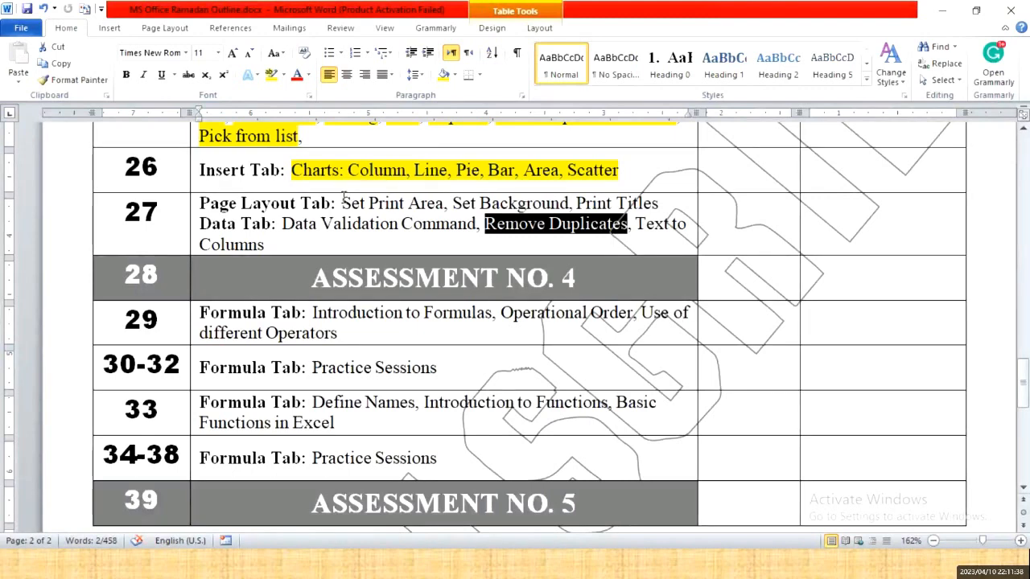
click(268, 246)
drag(267, 247, 285, 230)
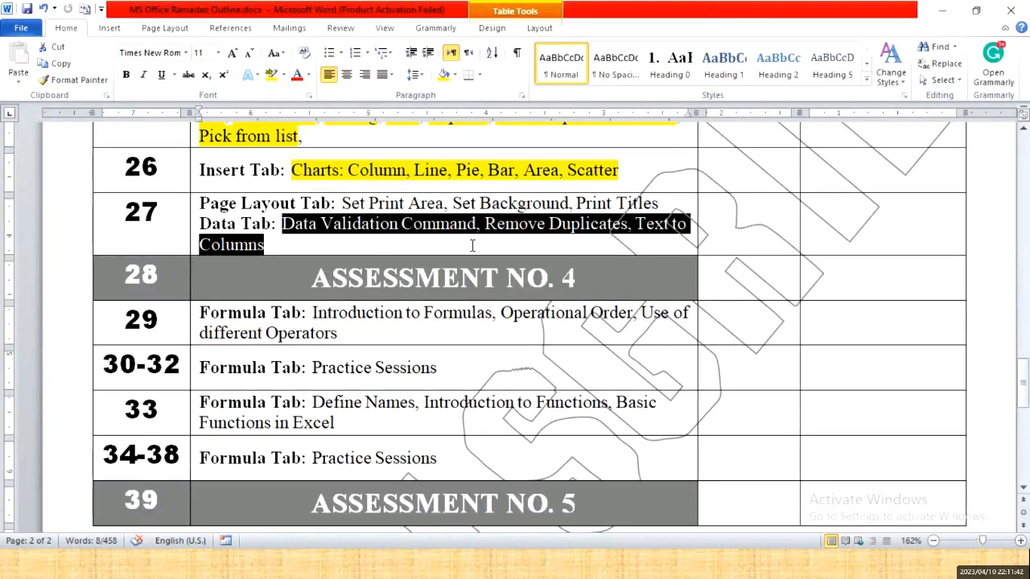
scroll(473, 245, up, 2)
drag(632, 248, 362, 251)
right_click(362, 252)
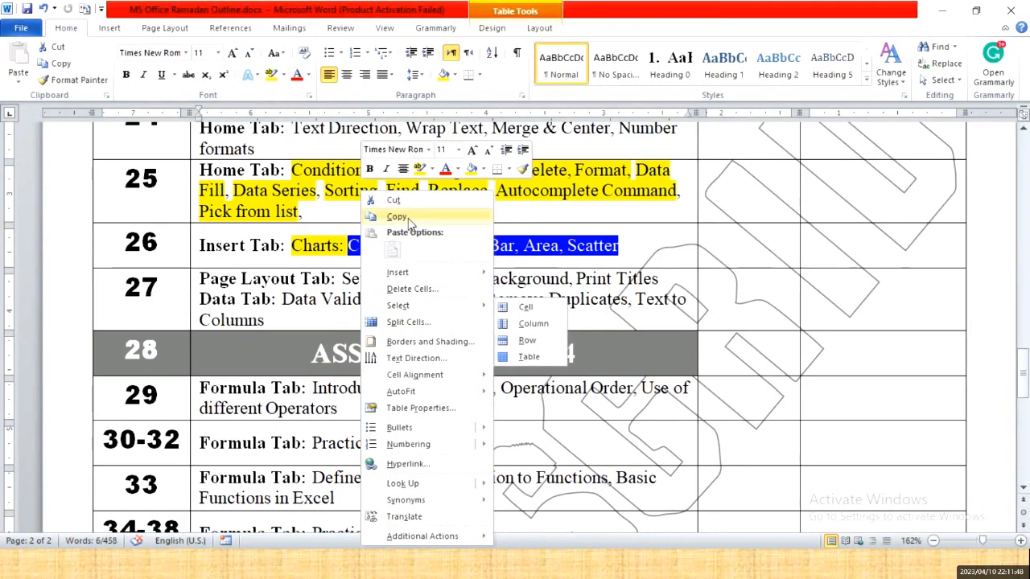
click(408, 218)
key(alt+Tab)
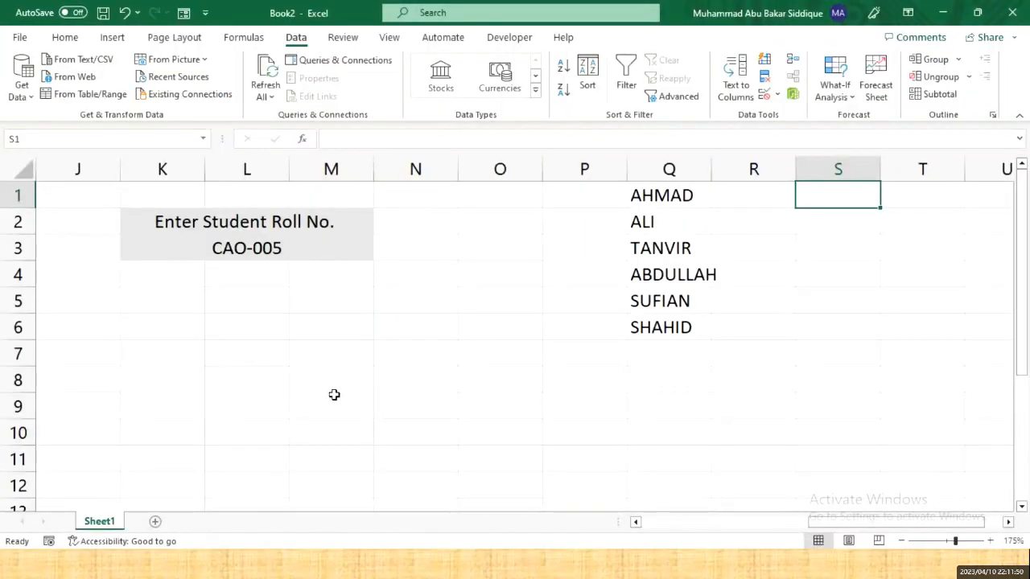
- Create a new workbook and paste 'Column, Line, Pie, Bar, Area, Scatter' into A1
key(ctrl+n)
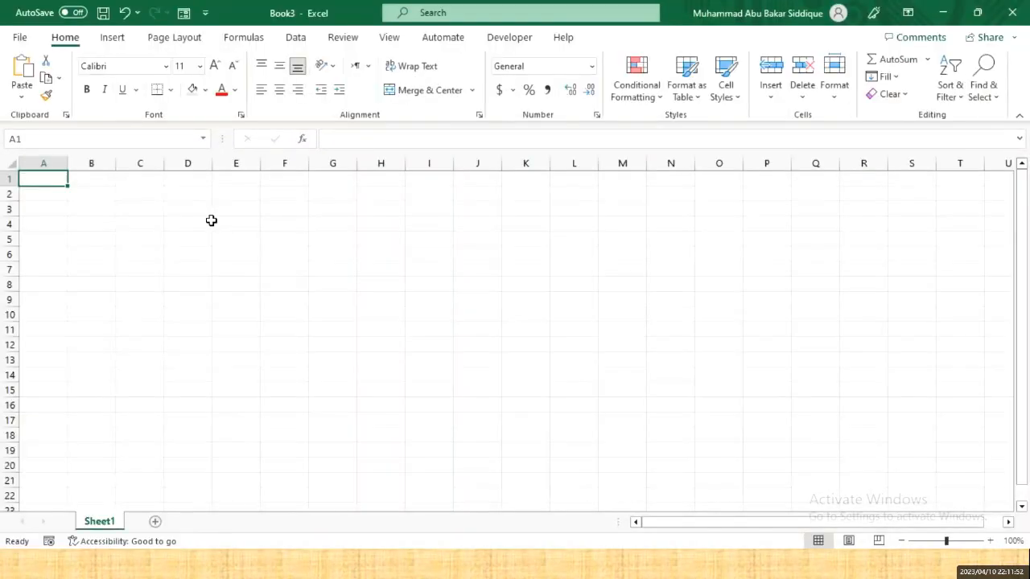
ctrl+scroll(253, 228, up, 8)
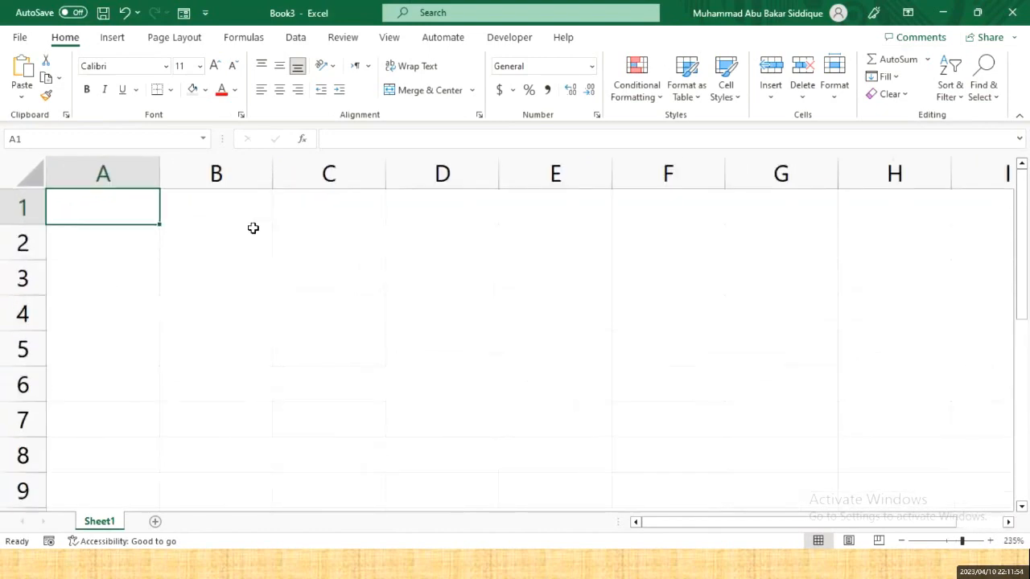
key(F2)
key(ctrl+v)
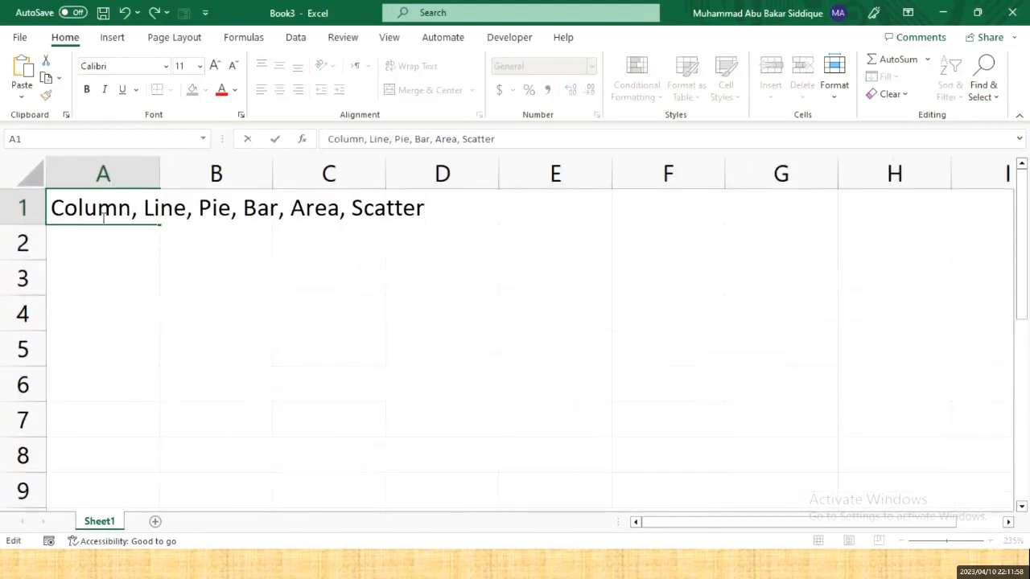
key(Return)
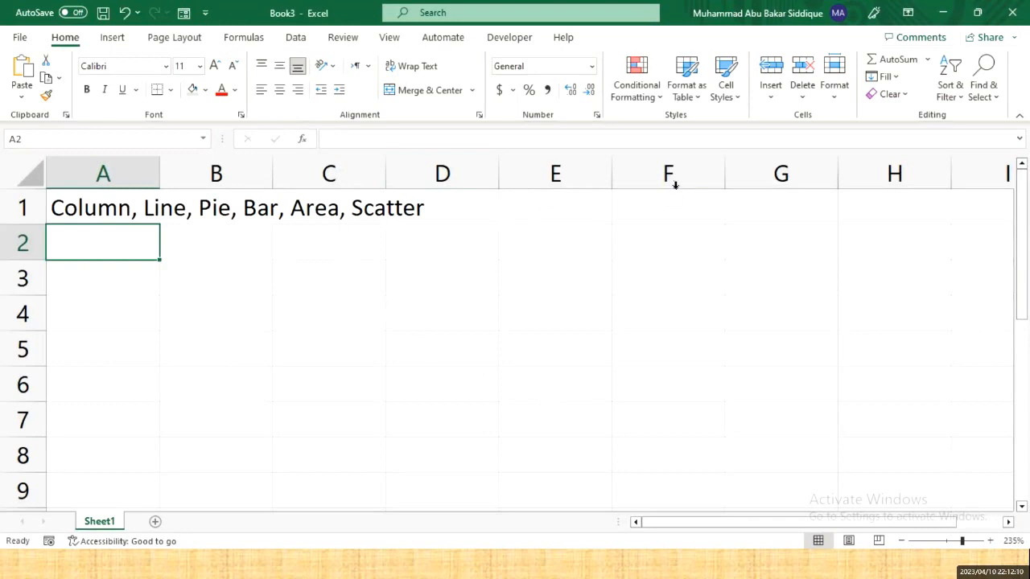
- Widen column A to fit the pasted chart types text
click(84, 204)
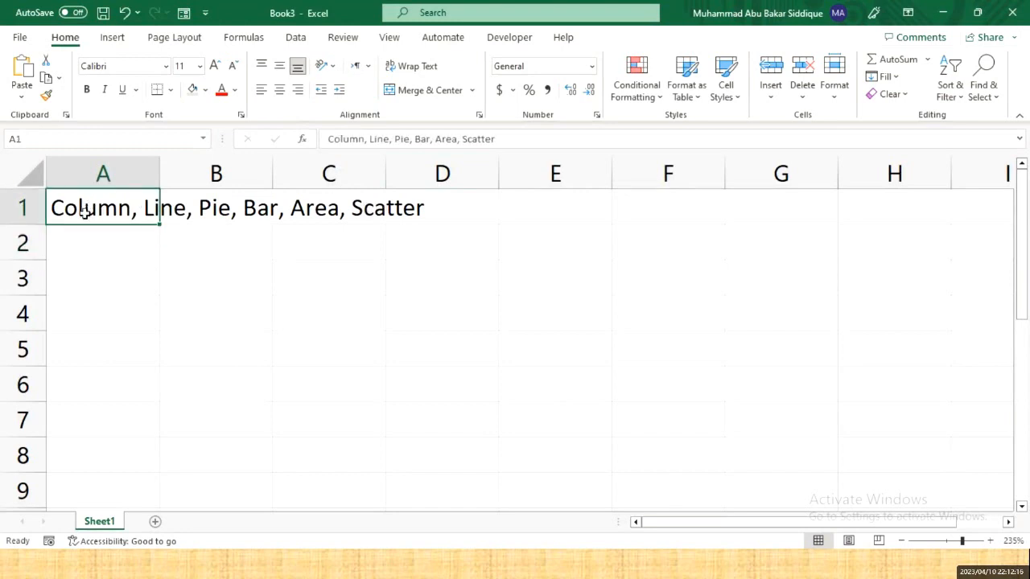
click(83, 236)
click(84, 214)
drag(159, 181, 446, 184)
click(305, 286)
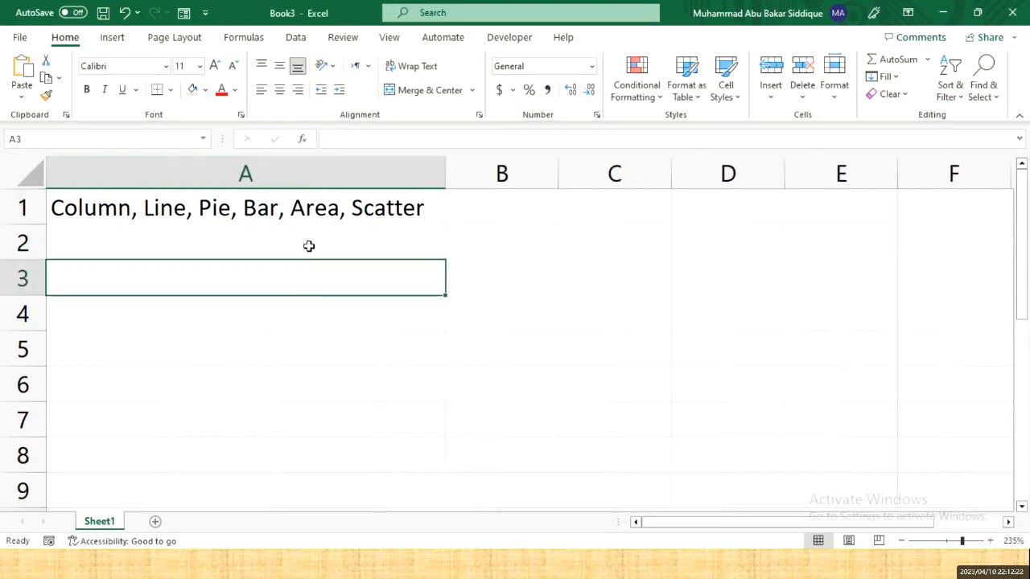
click(309, 245)
click(236, 200)
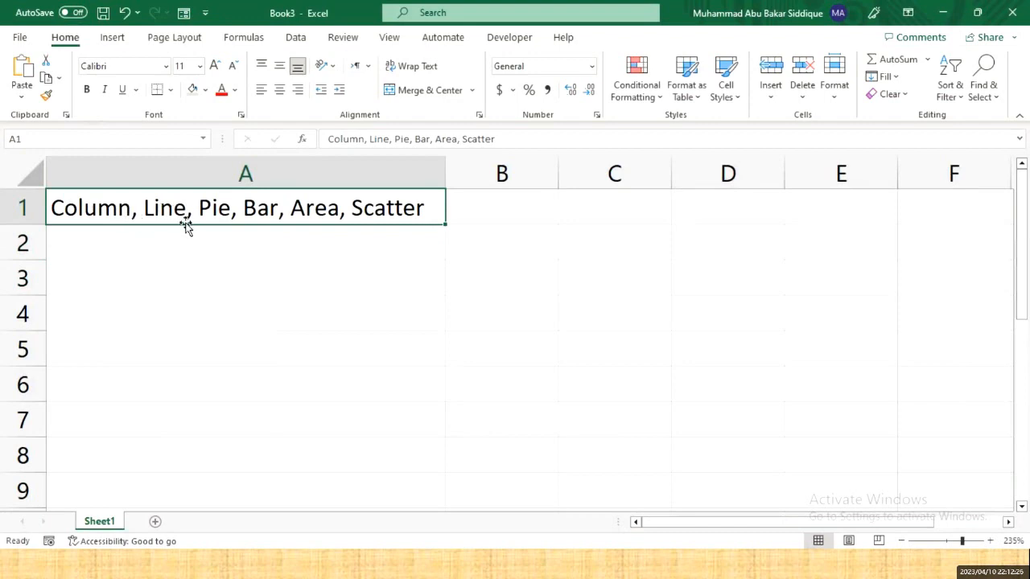
click(286, 37)
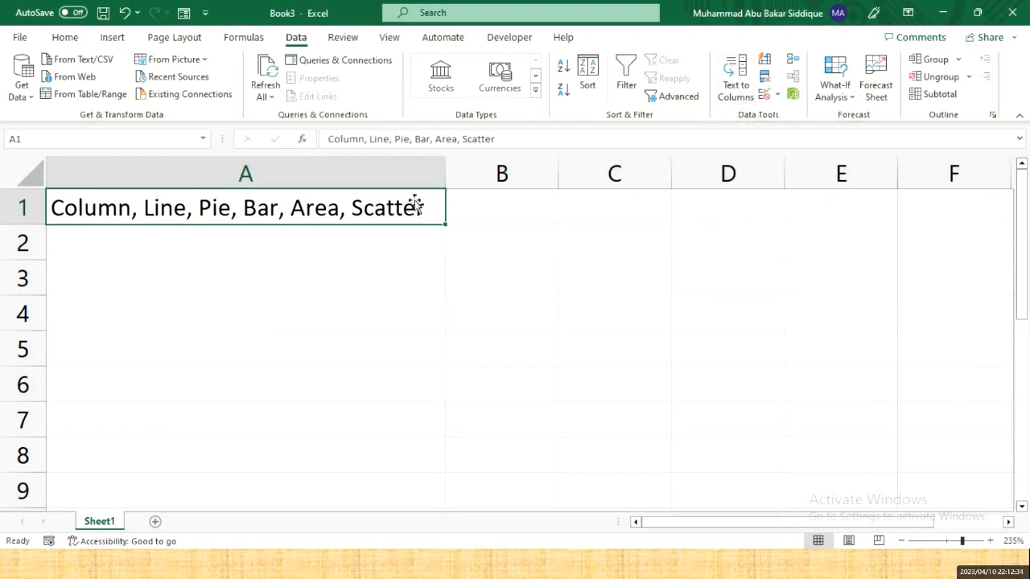
- Split A1 into columns with Text to Columns, using Delimited with Comma as separator
click(742, 97)
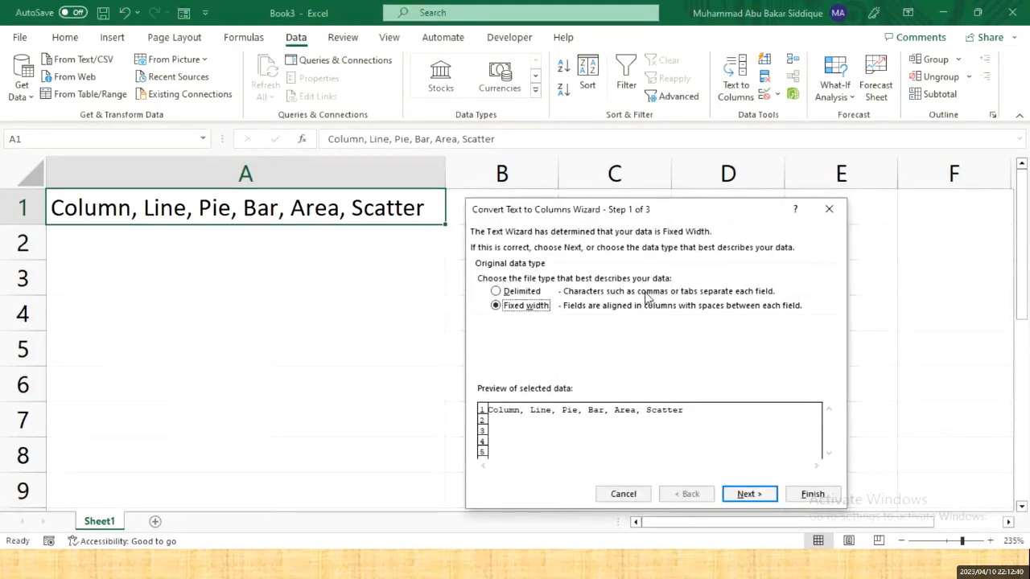
click(513, 294)
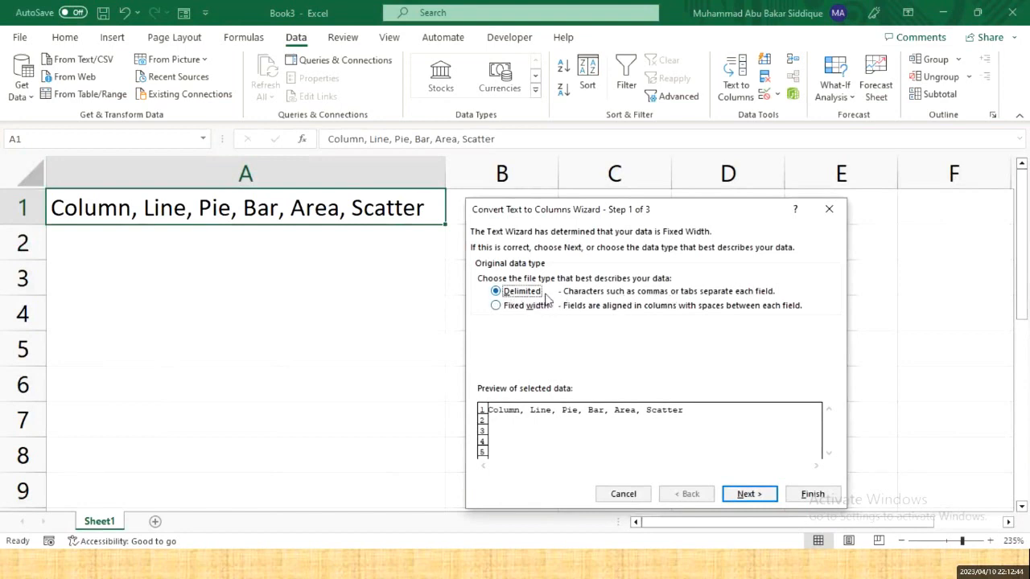
click(768, 492)
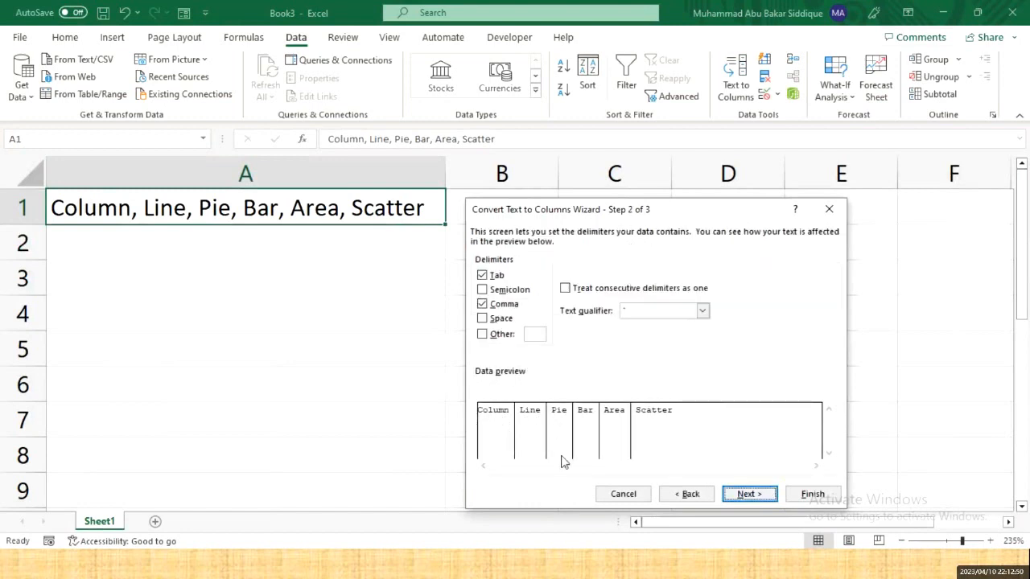
click(769, 496)
click(811, 494)
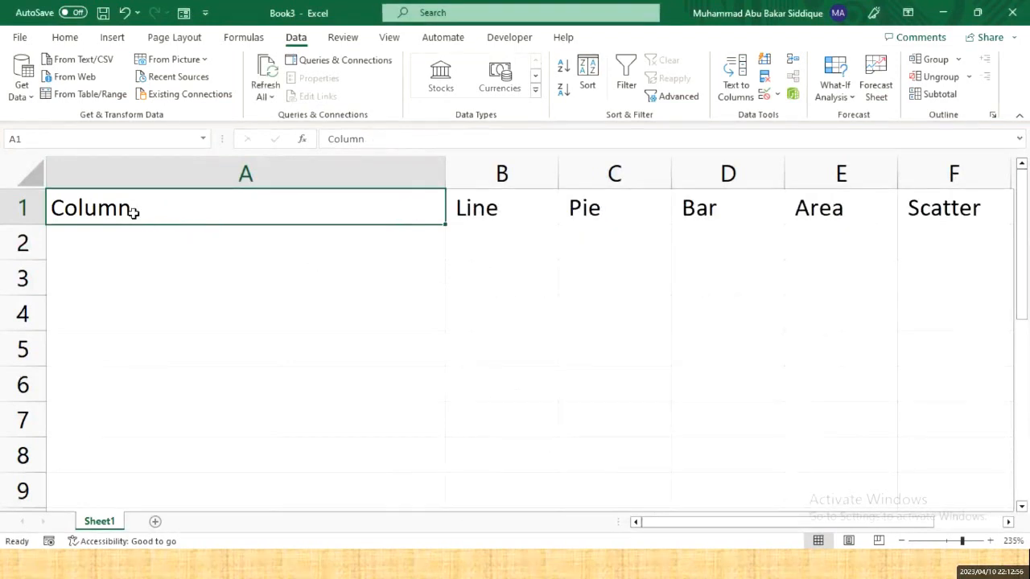
- Check the split values Line, Pie, Bar, Area and Scatter in B1 through F1
click(487, 219)
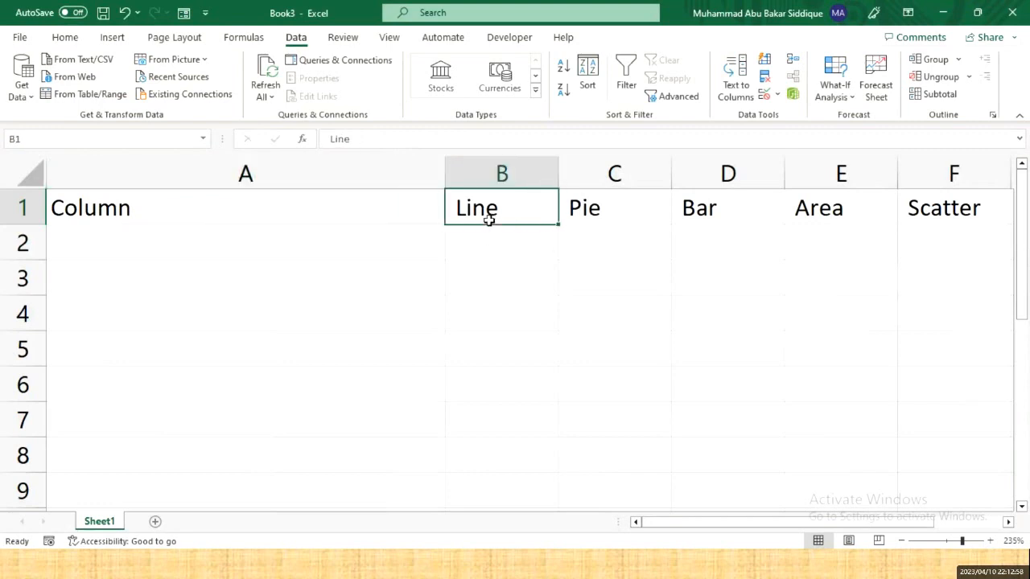
click(569, 208)
click(720, 207)
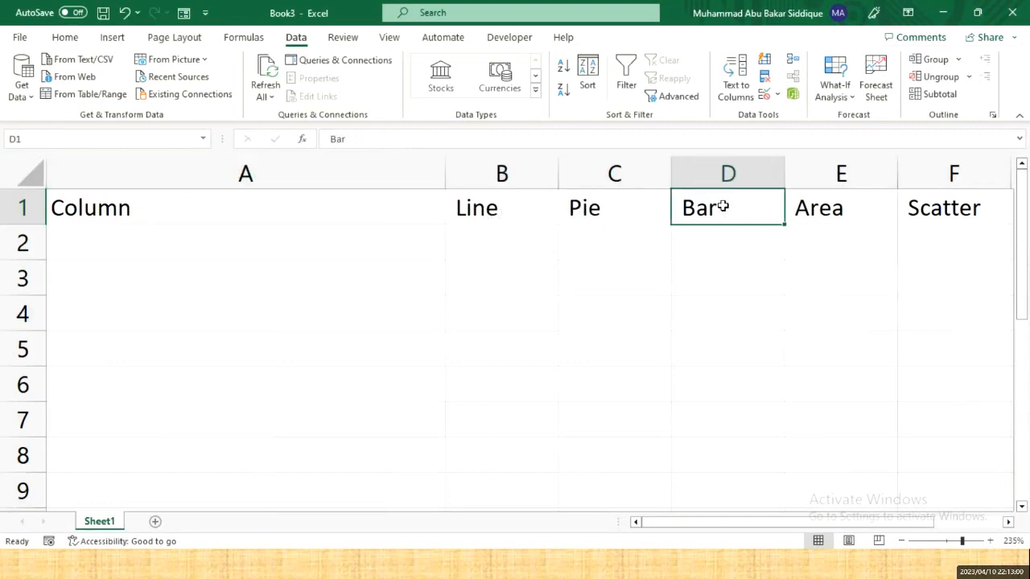
click(844, 203)
click(930, 209)
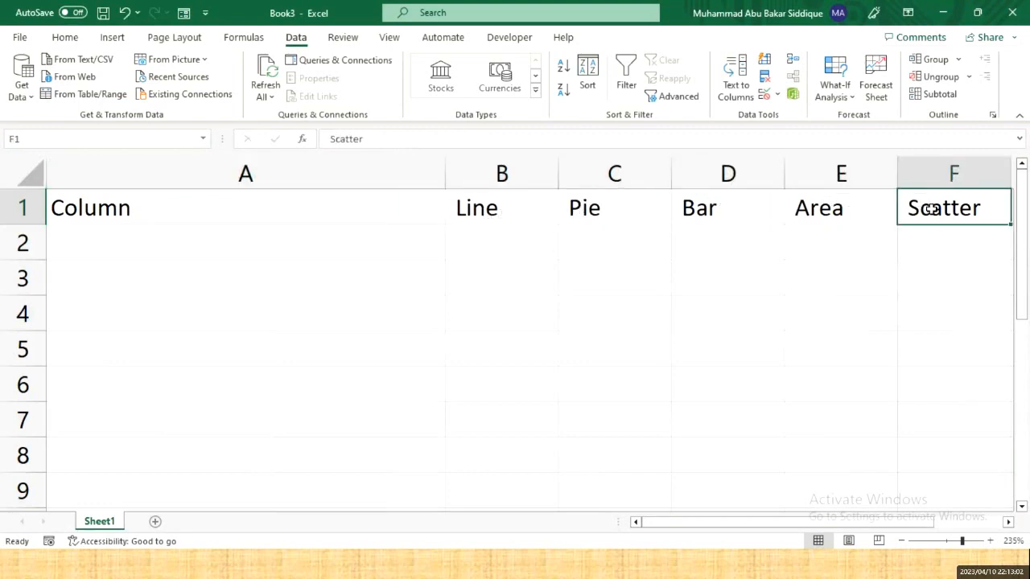